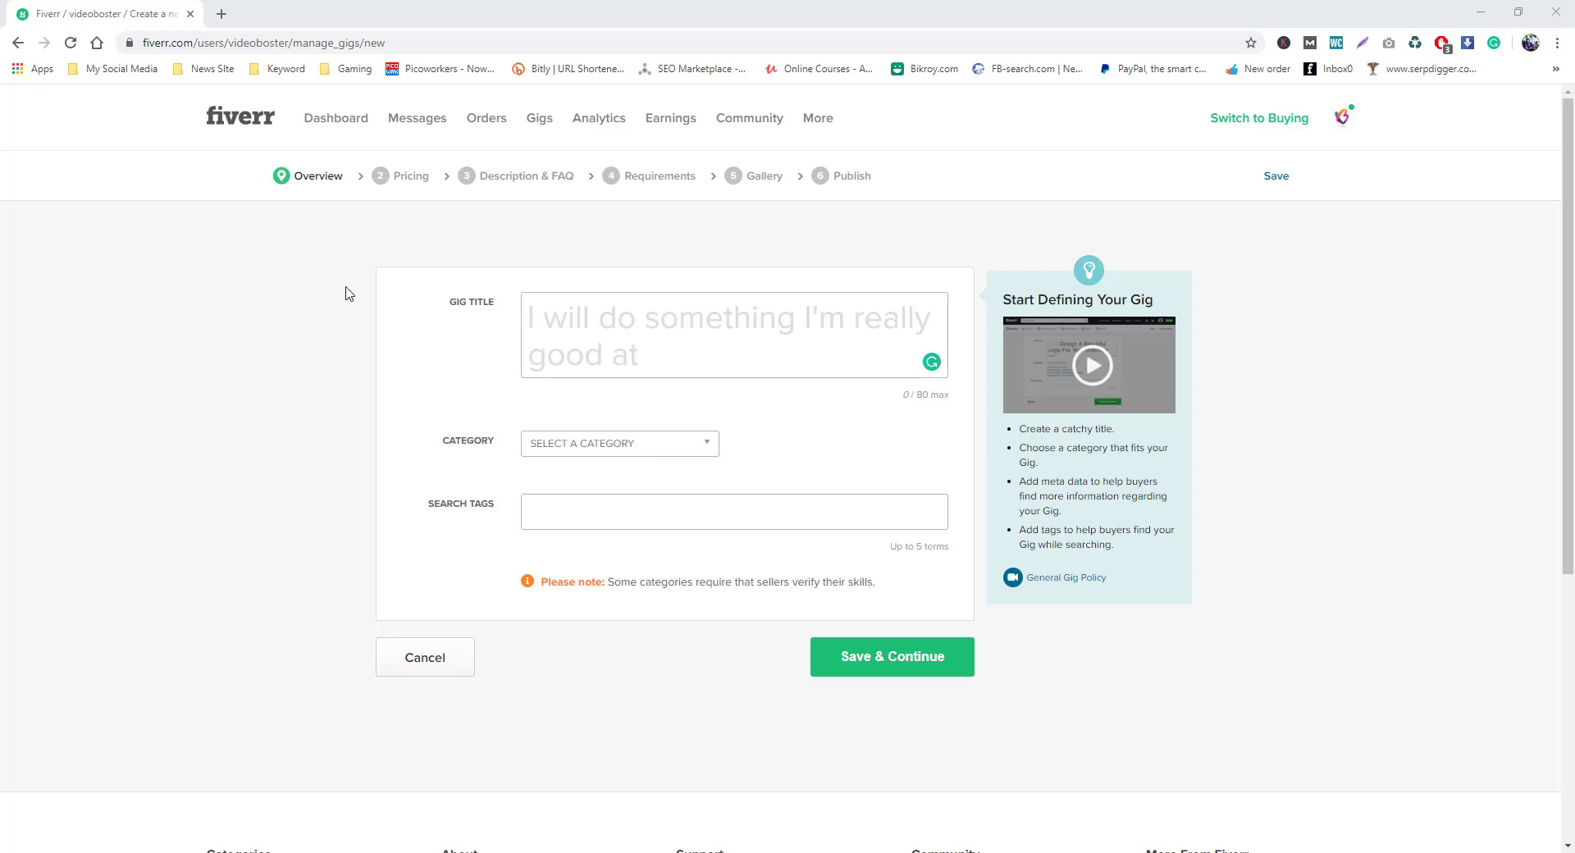
- Begin the gig title with "Do Complete On Page SEO For", correcting the misspelled word "Complete"
left_click(651, 323)
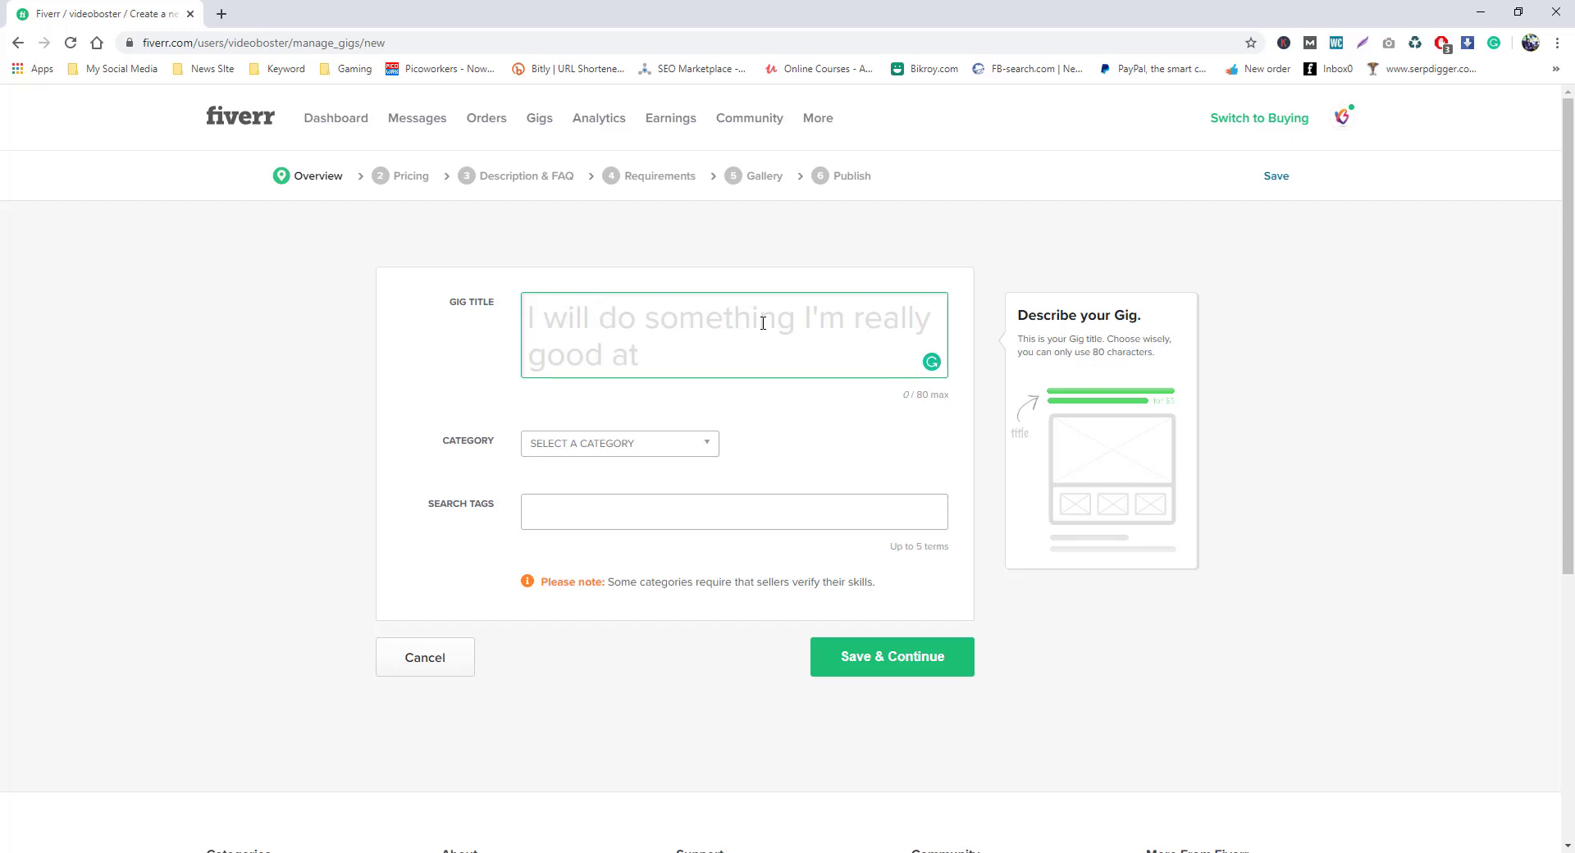
type("Do")
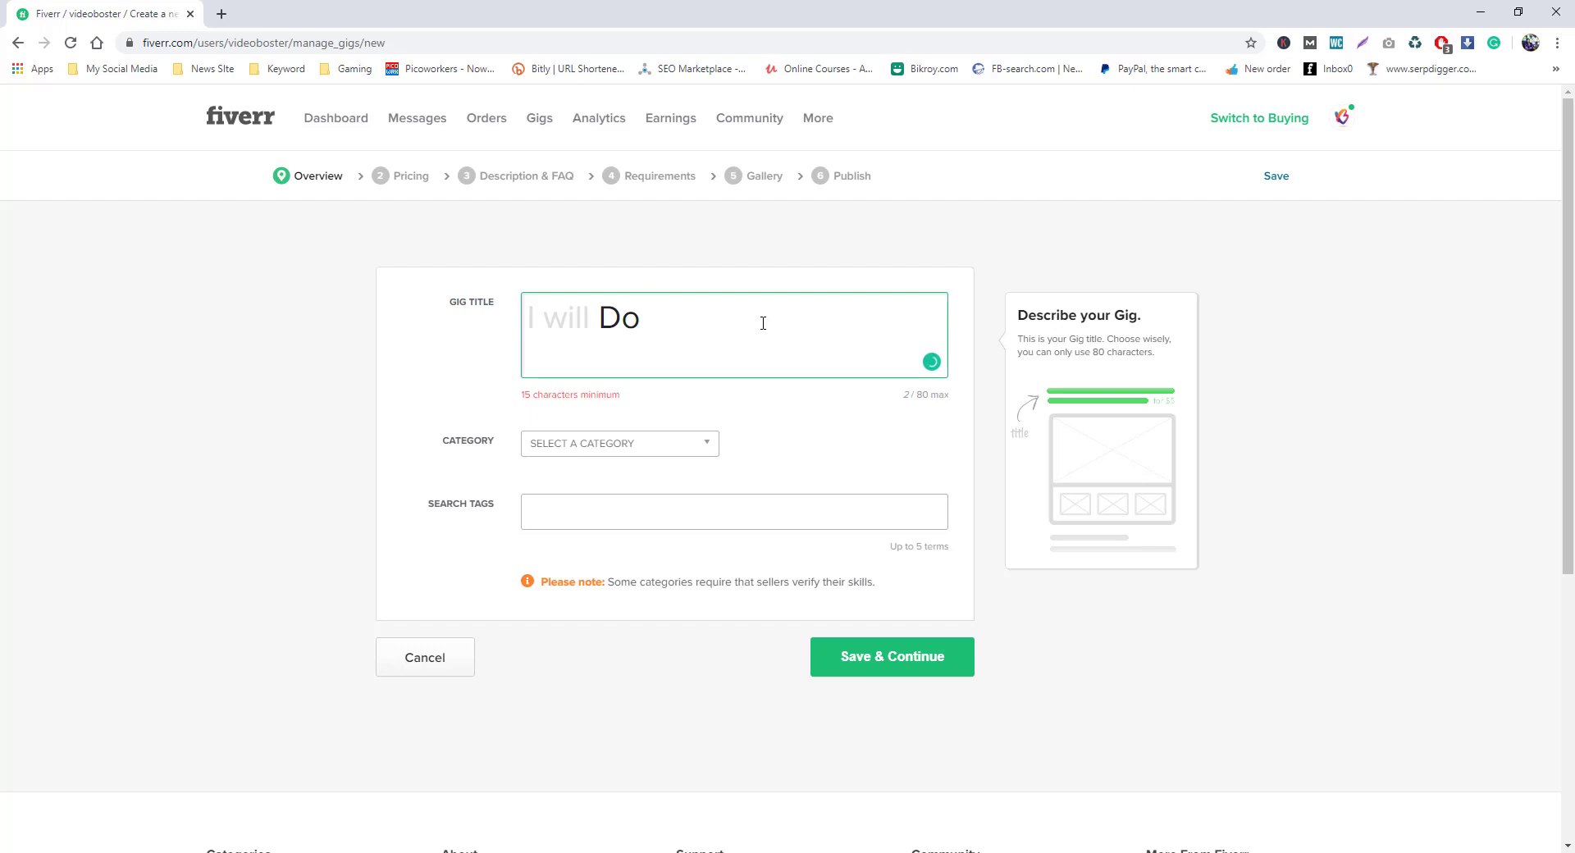
type("Complate On ")
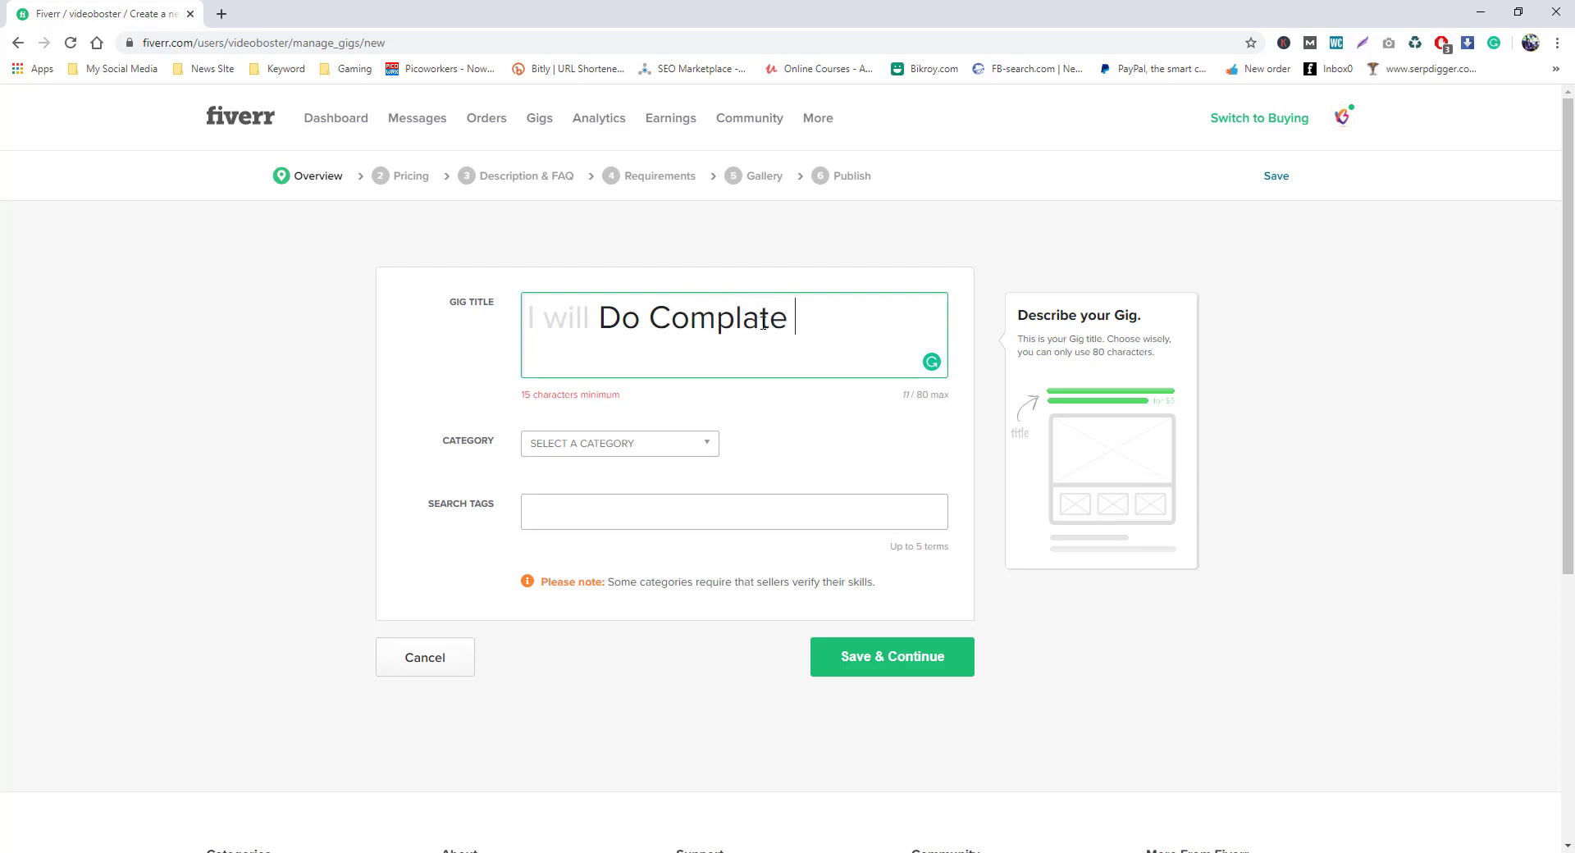
type("Page SEO")
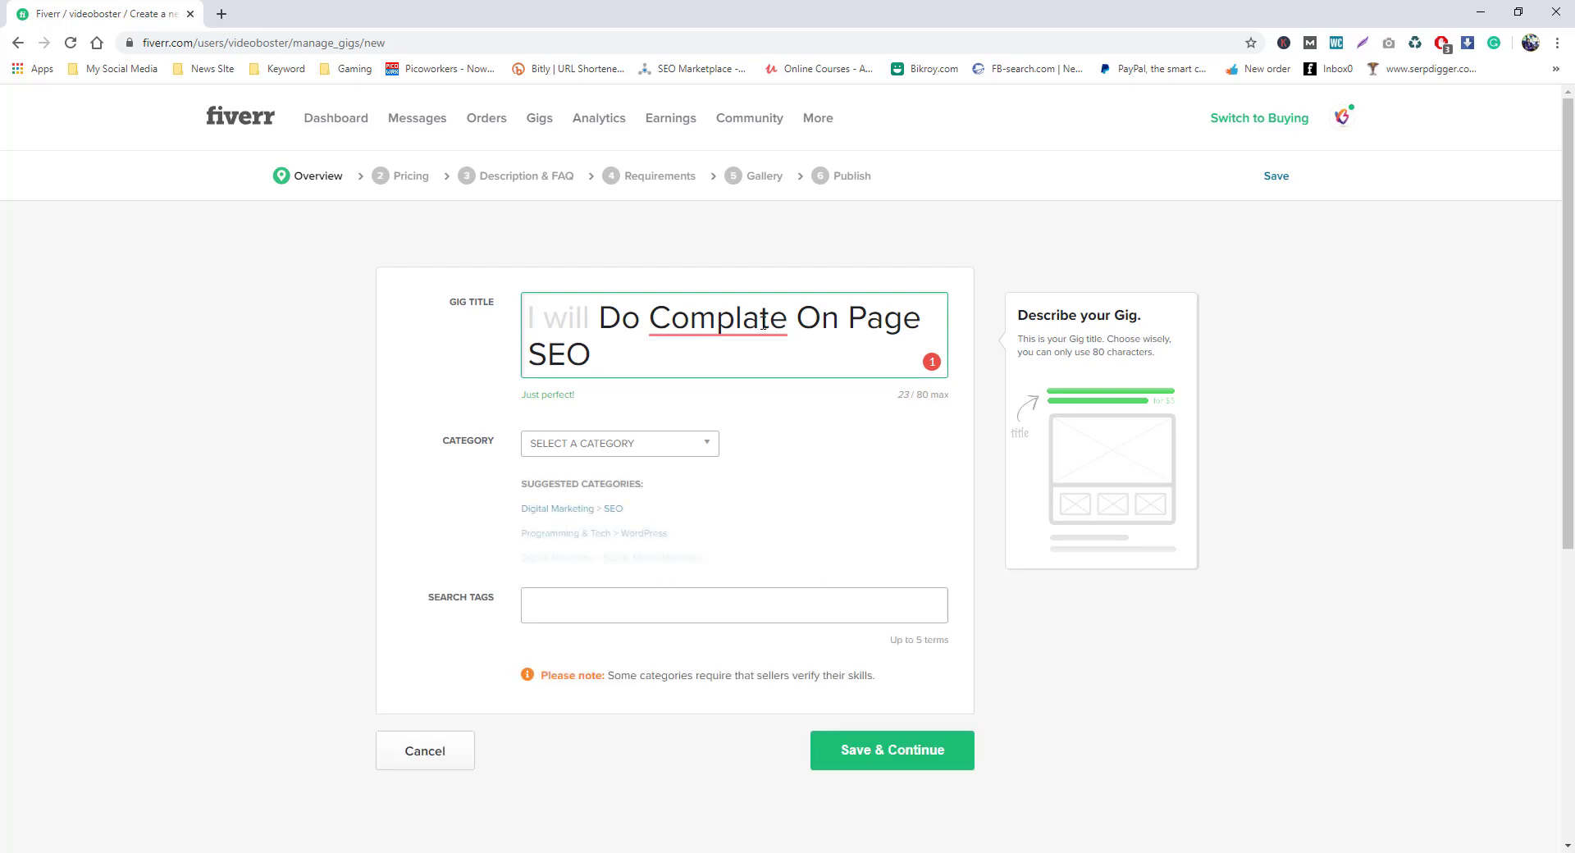
type(" For")
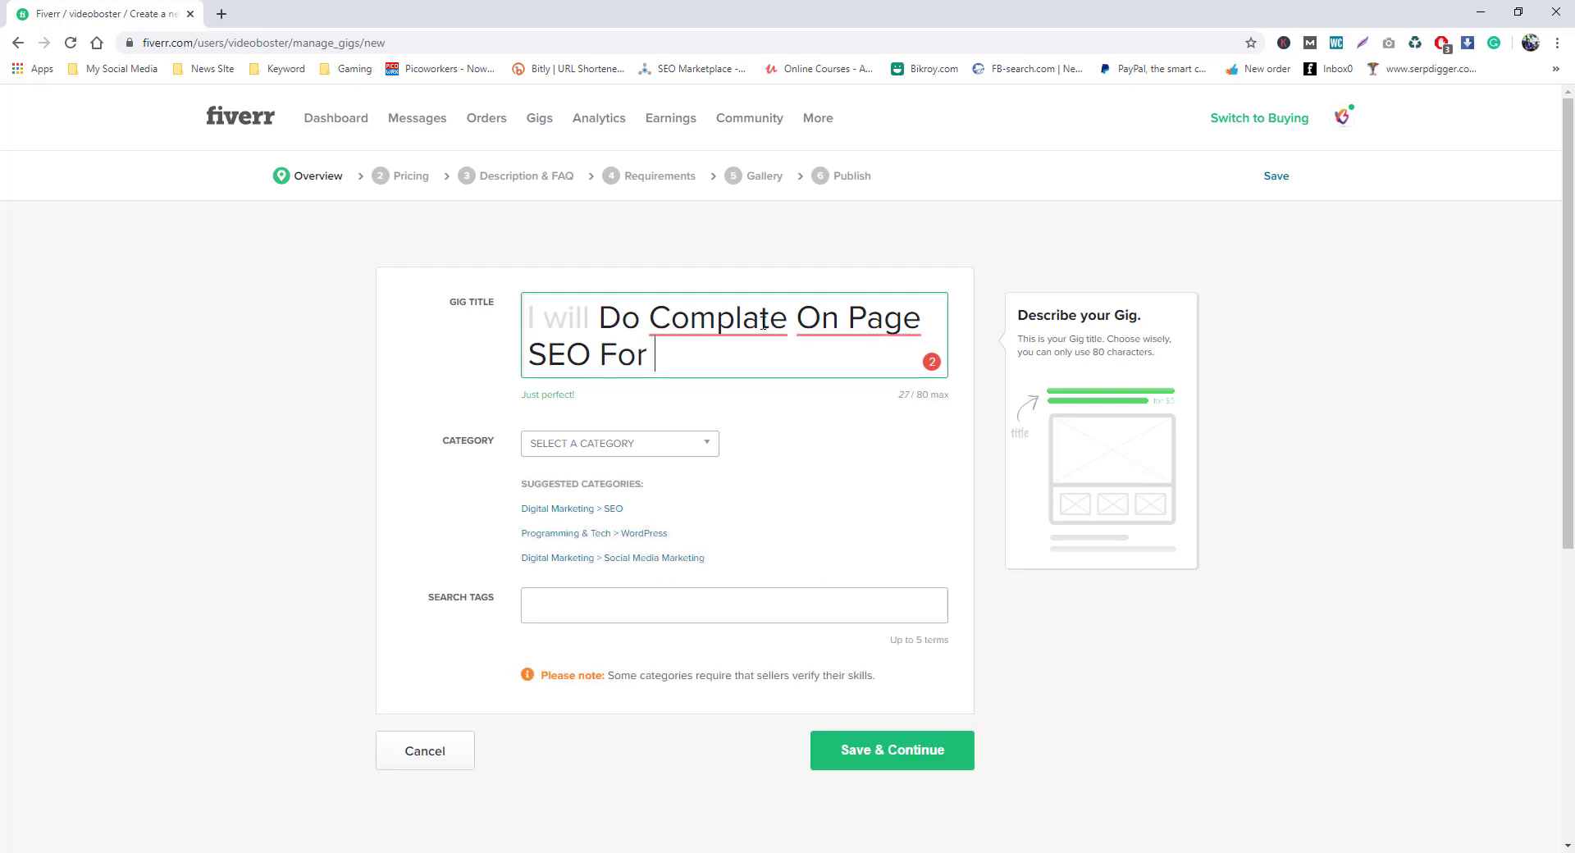
mouse_move(738, 328)
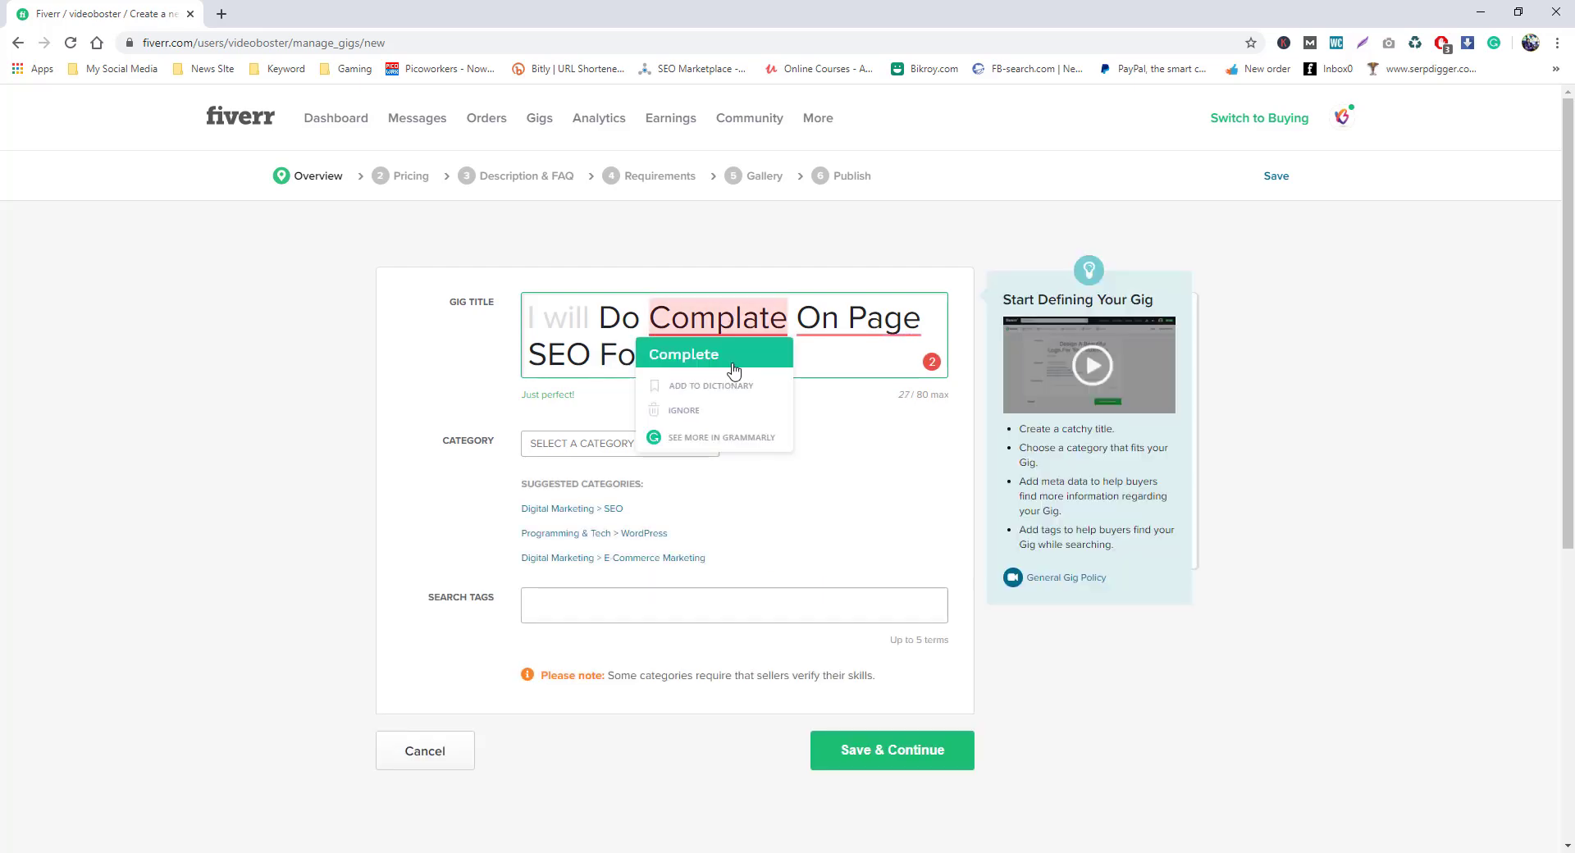
left_click(733, 365)
- Extend the gig title with "Wordpress Website", correcting the spelling of "Wordpress"
type("W")
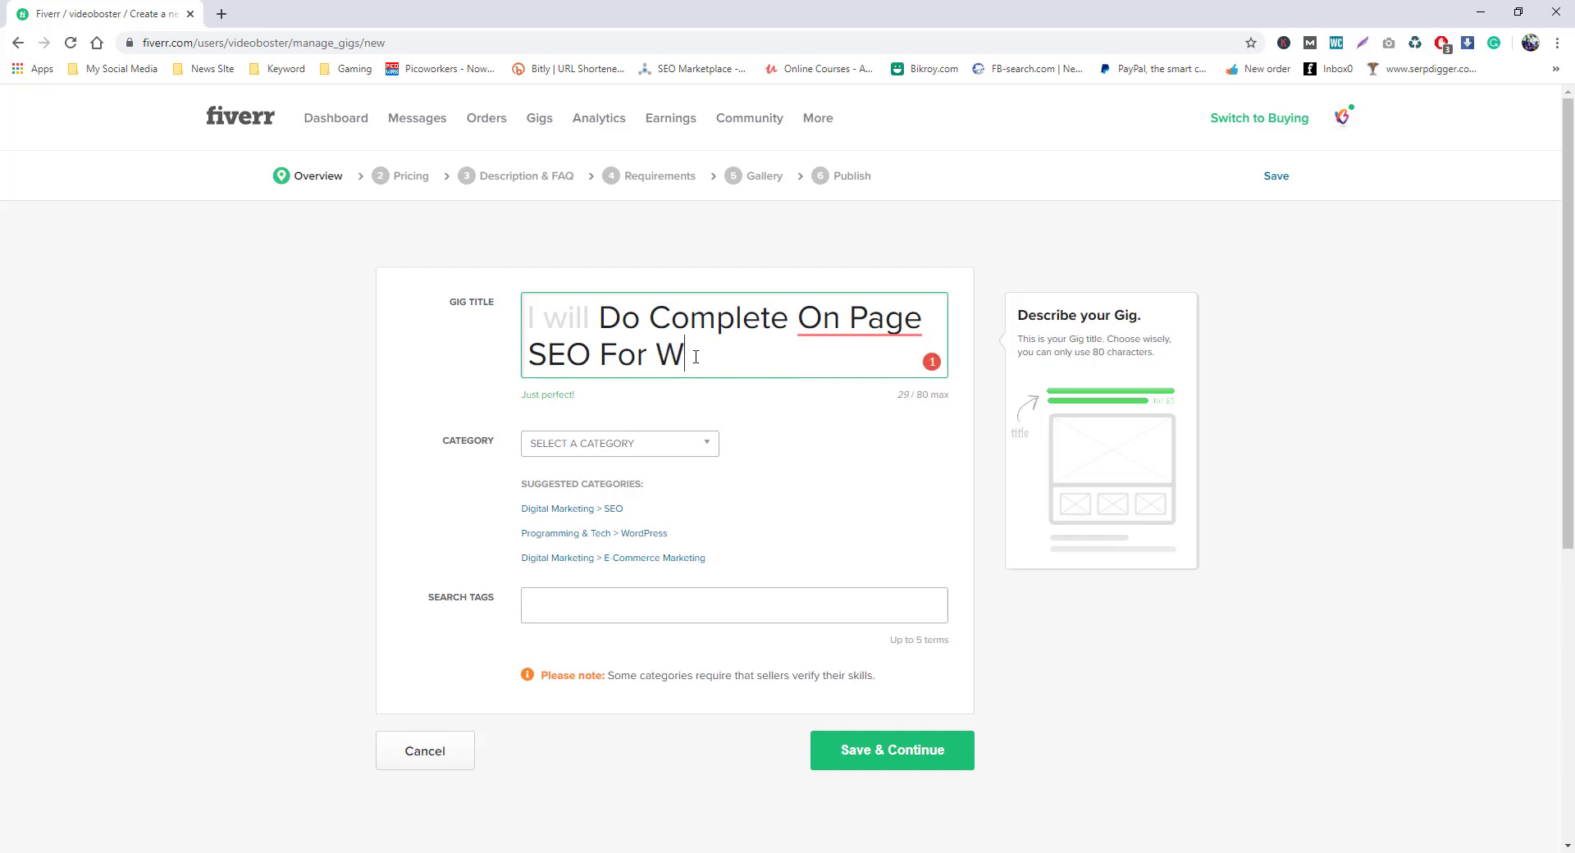
type("ardpress")
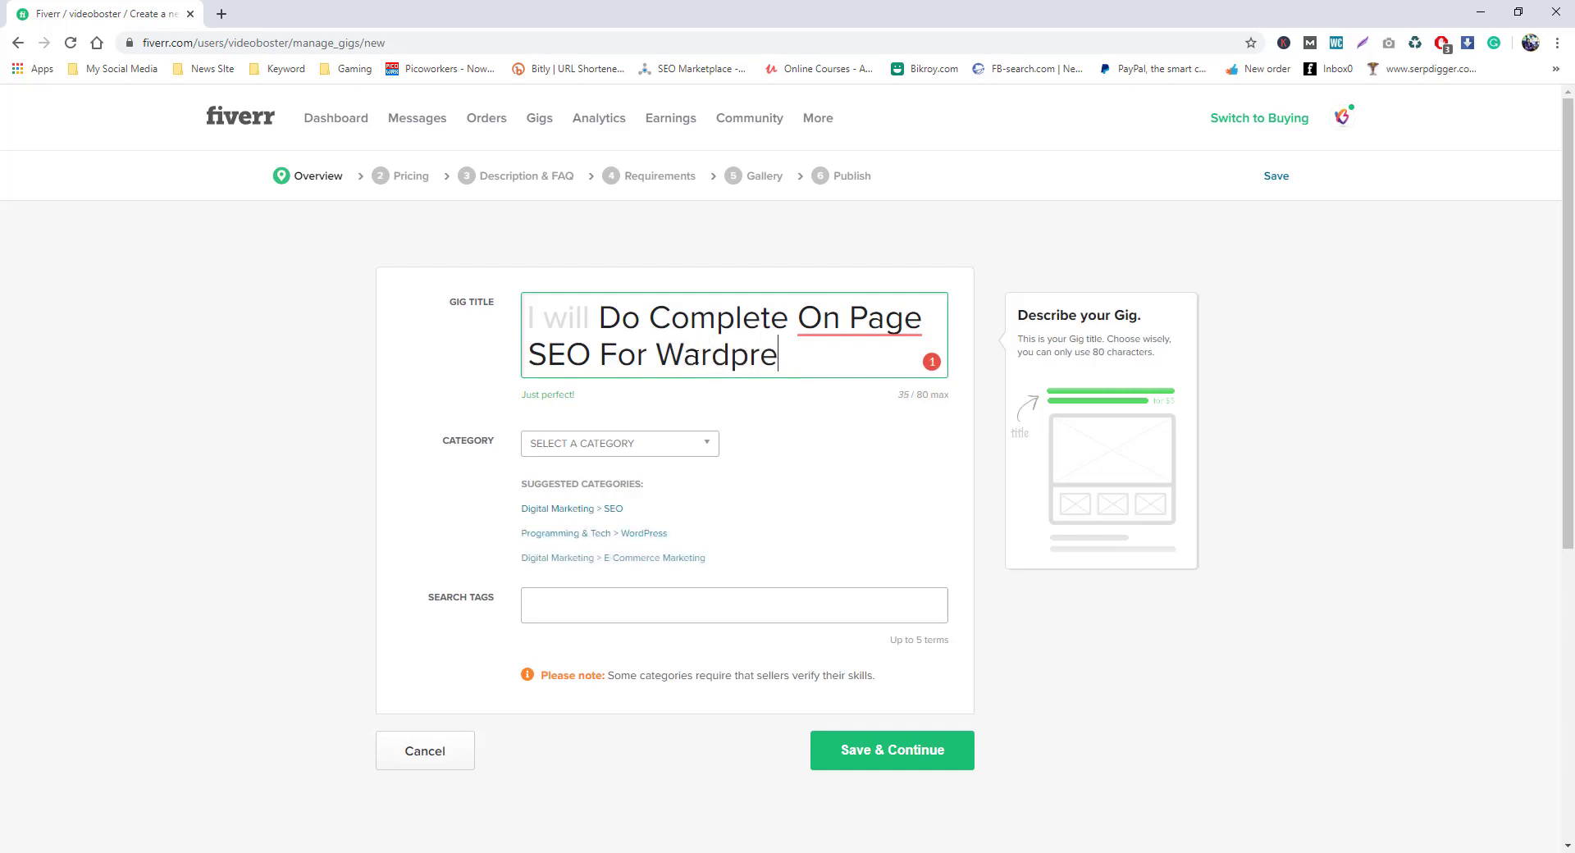
left_click(698, 358)
left_click(818, 361)
type("Website")
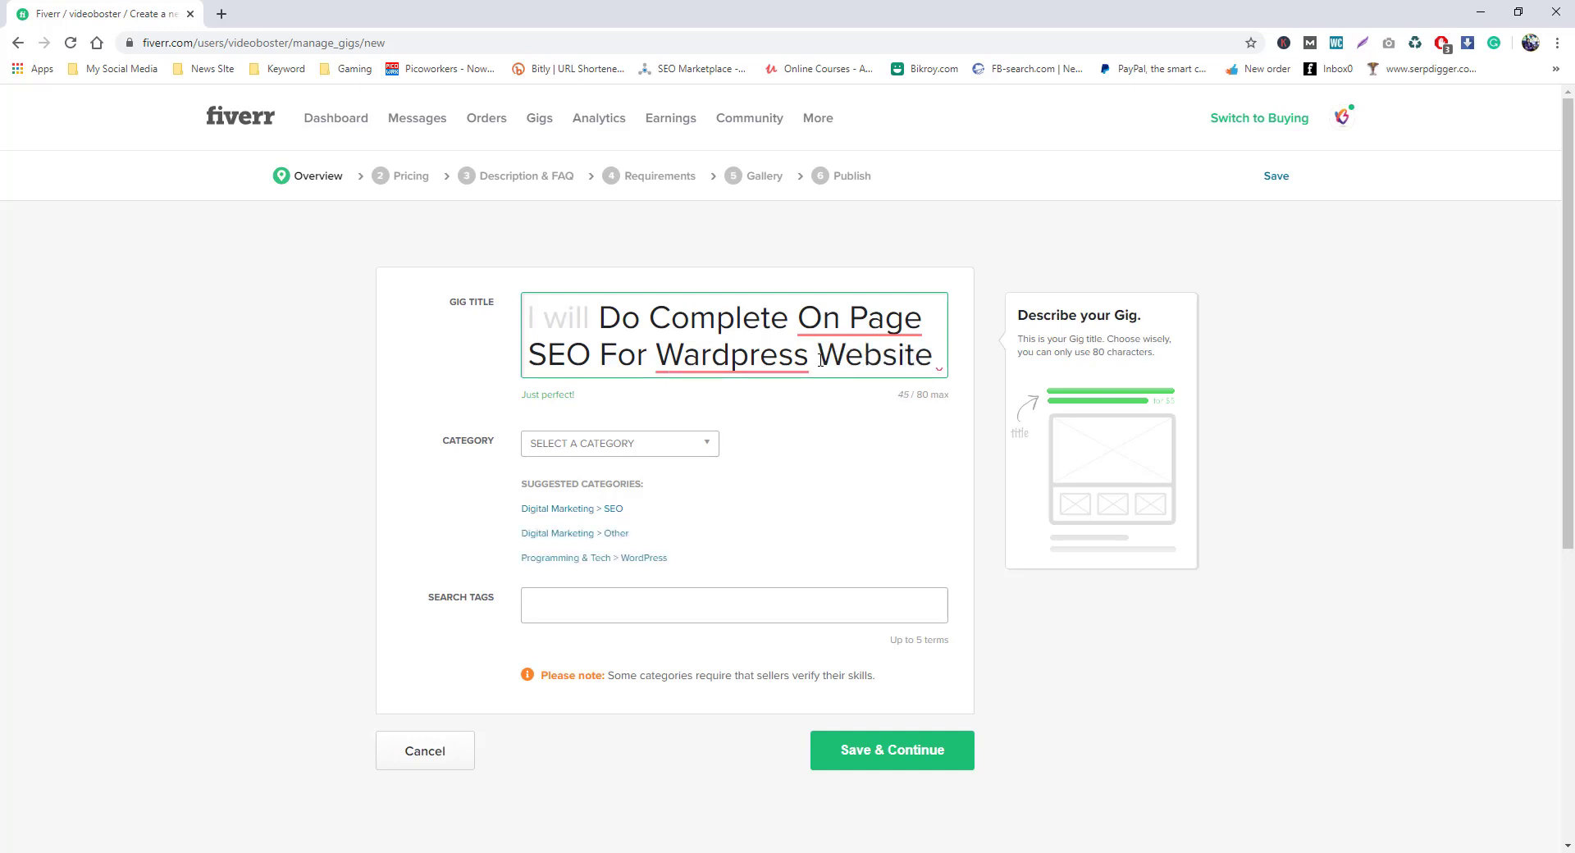
left_click(780, 361)
left_click(764, 397)
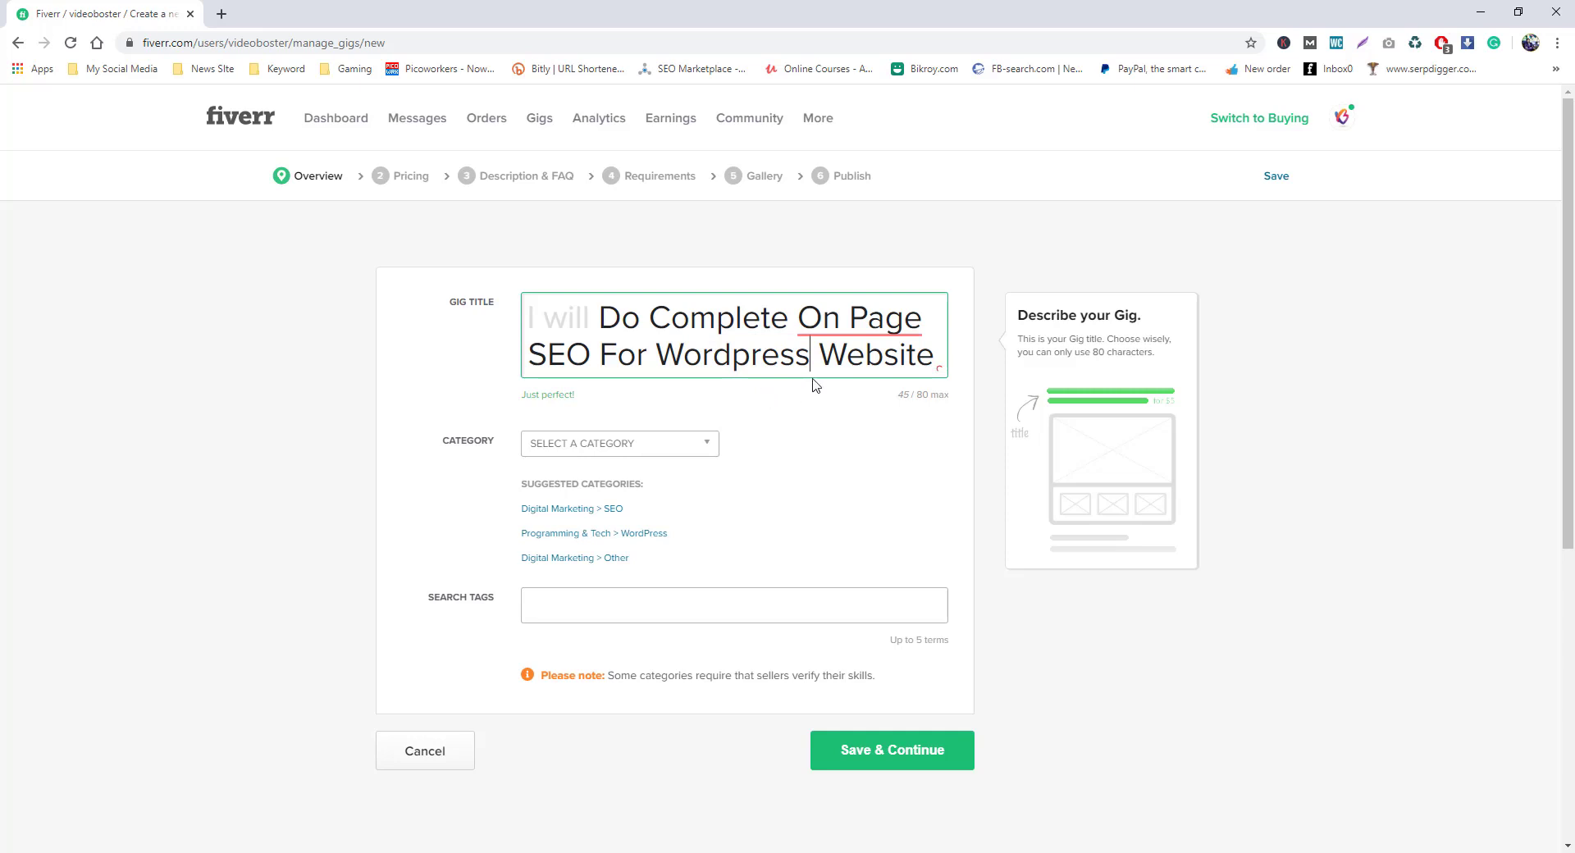
left_click(841, 332)
scroll(809, 347, "down", 1)
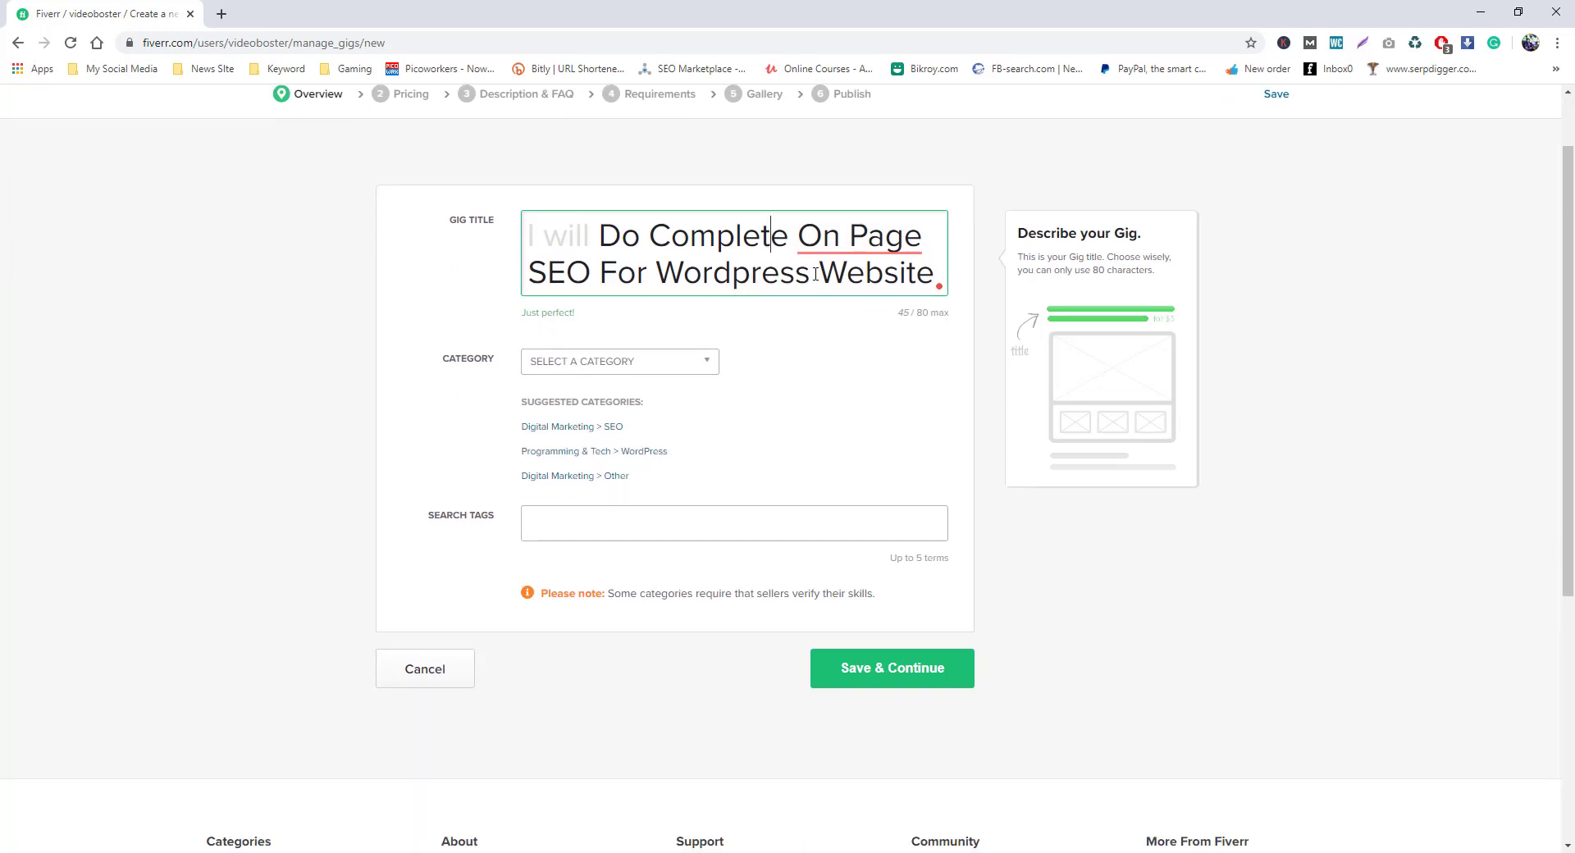
left_click_drag(647, 272, 935, 274)
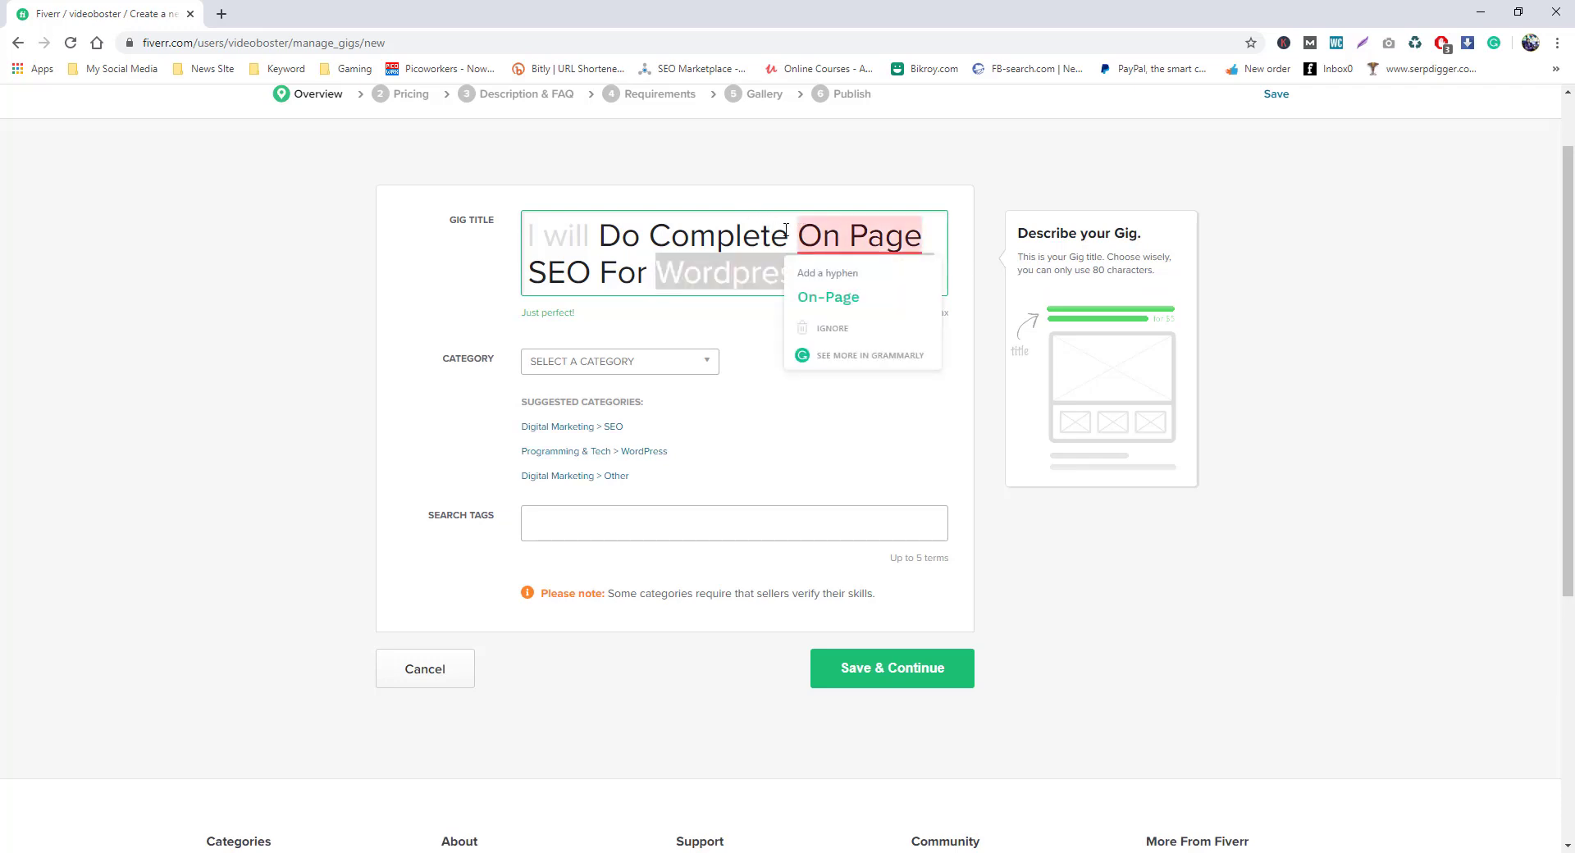
left_click_drag(800, 236, 591, 272)
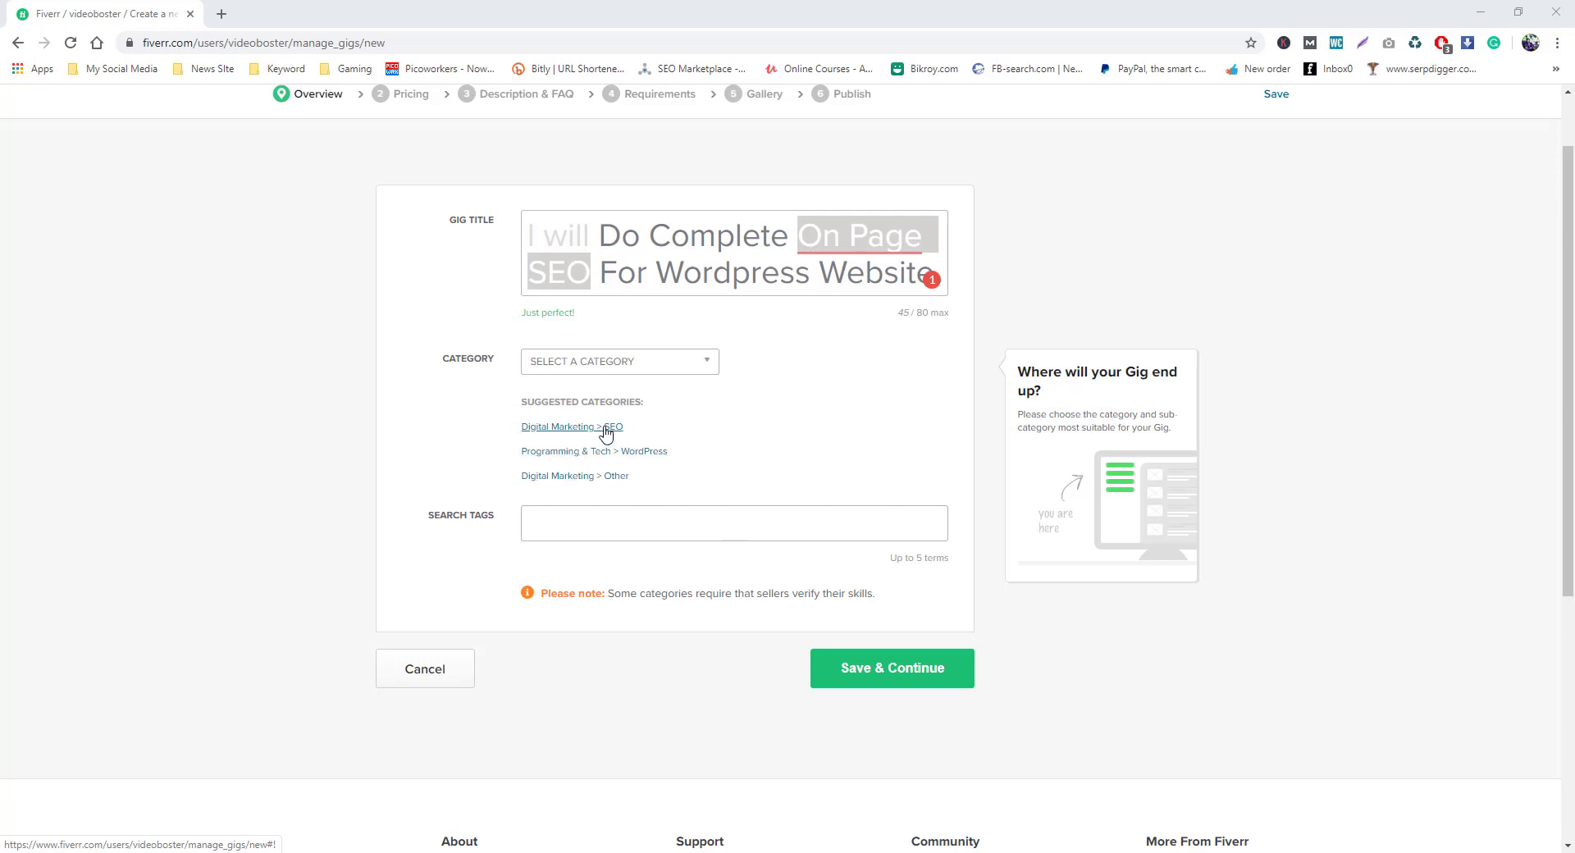
- Set the gig category to Digital Marketing with subcategory SEO, and the service type to Page Optimization
left_click(609, 371)
left_click(586, 407)
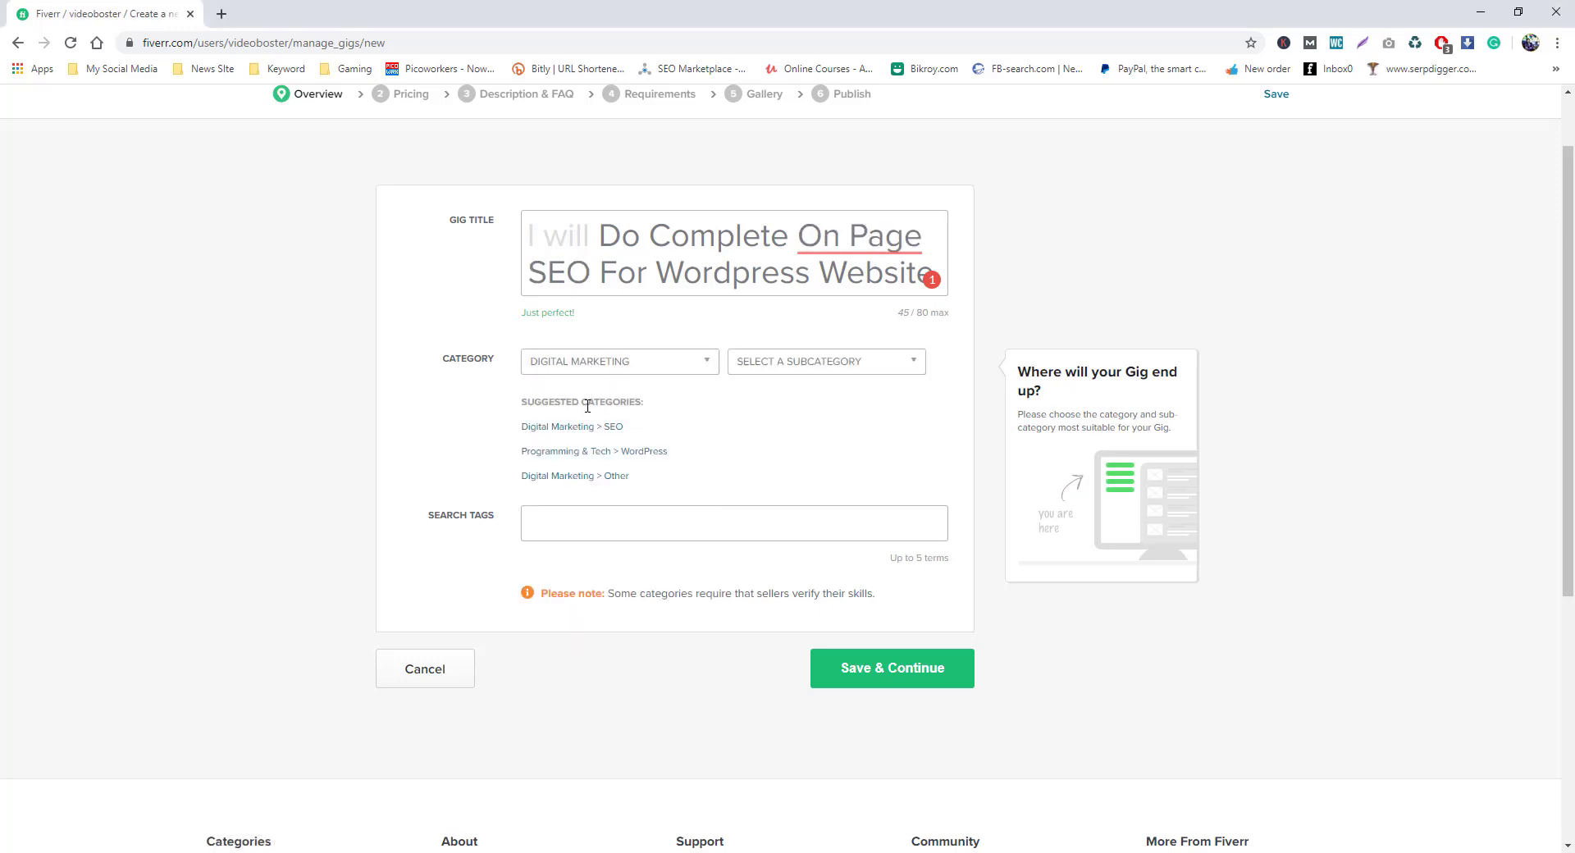
left_click(790, 369)
left_click(760, 445)
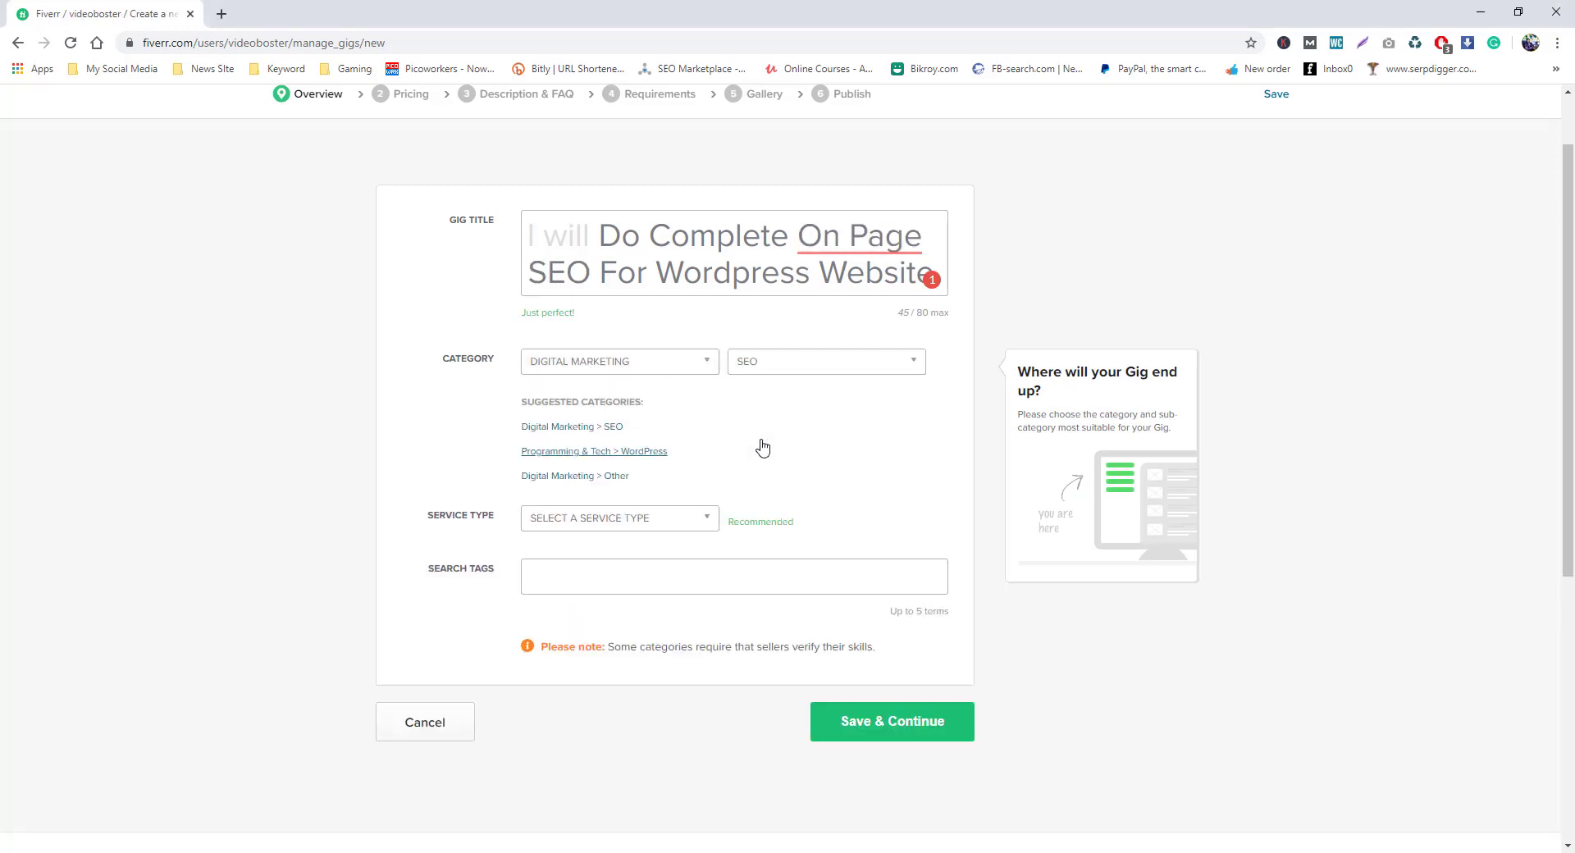
scroll(648, 496, "down", 2)
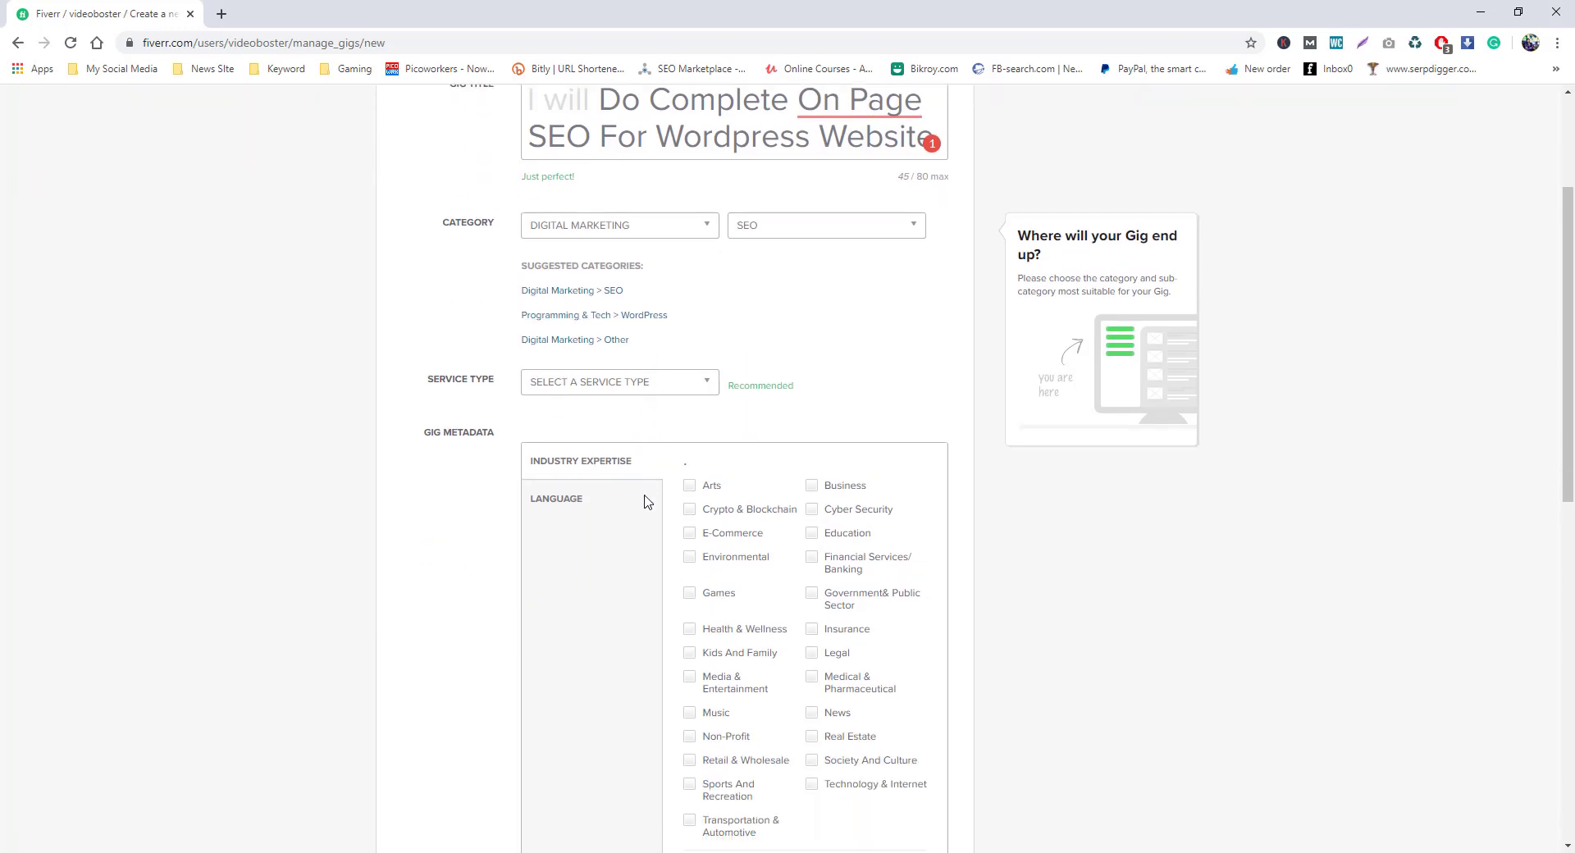
left_click(662, 360)
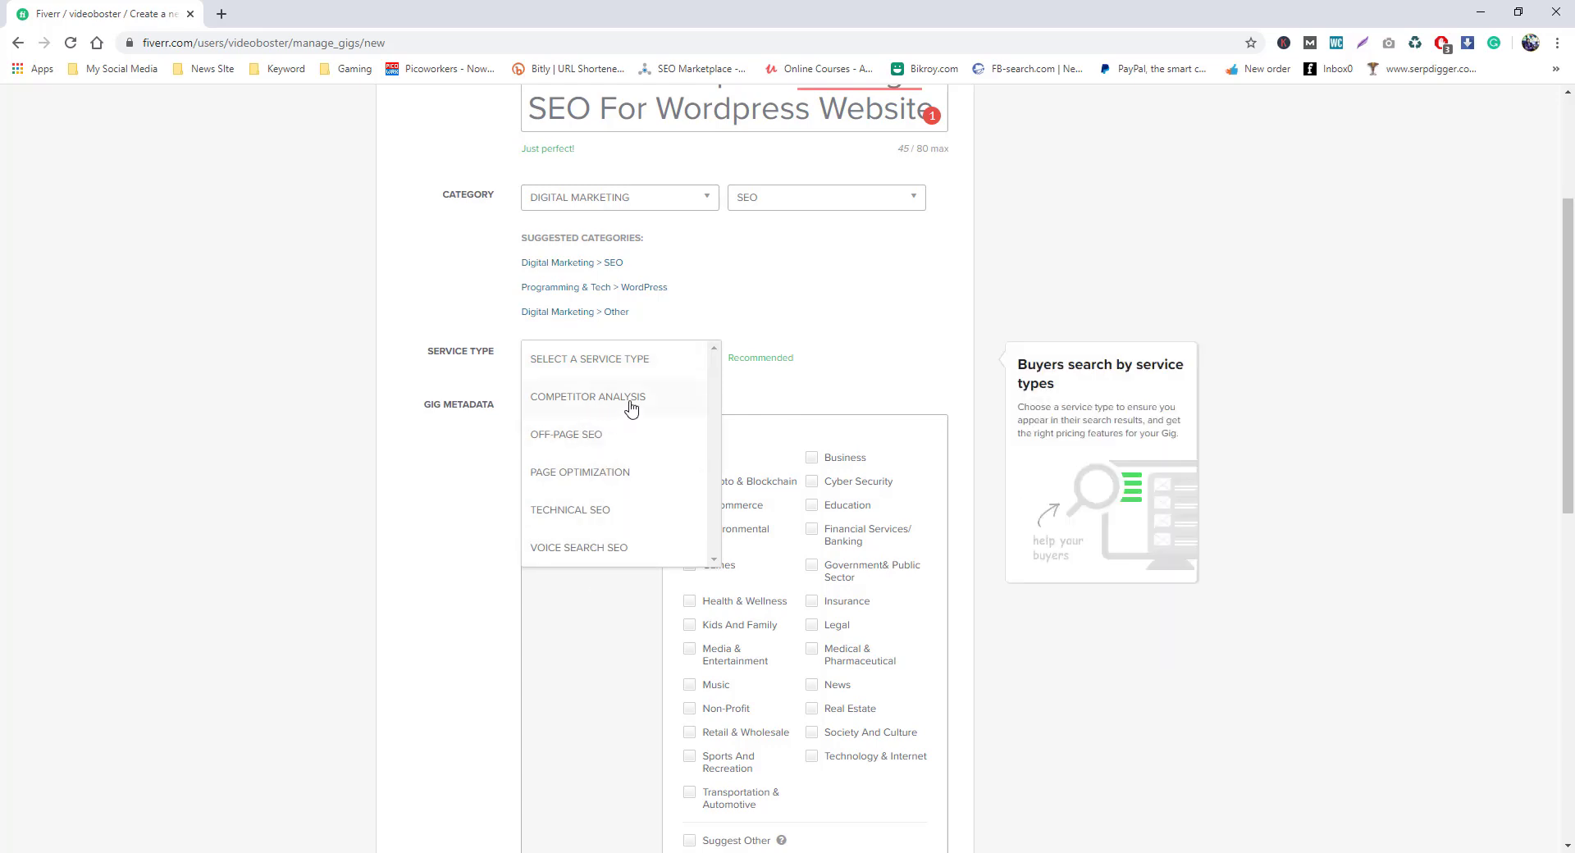
left_click(611, 474)
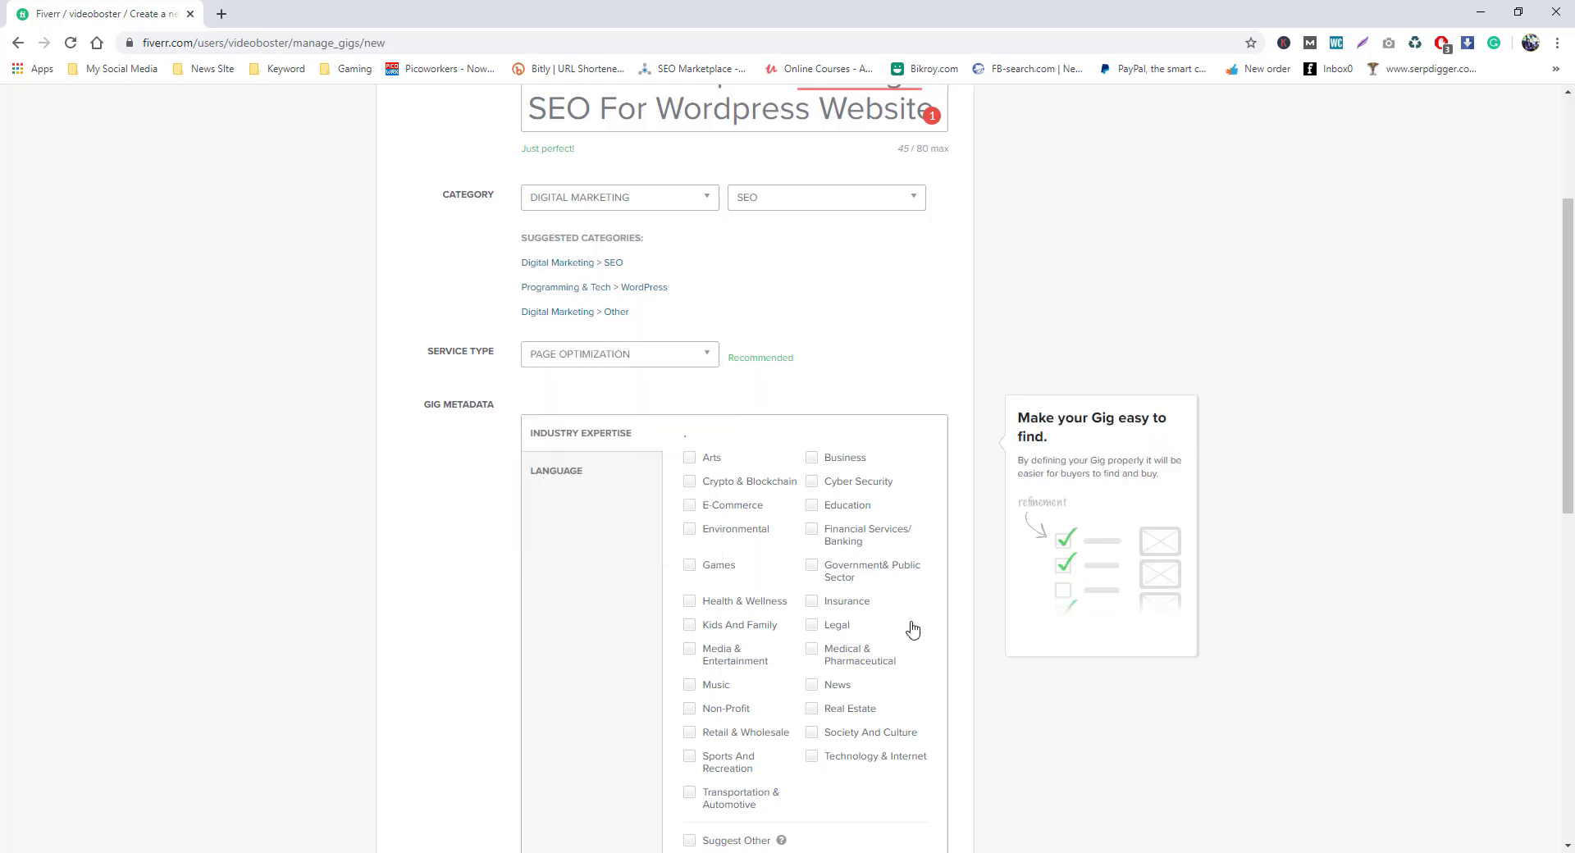
- Select Business, E-Commerce, Games, Kids And Family and Music as the gig's industry expertise
scroll(903, 640, "up", 3)
scroll(884, 665, "down", 4)
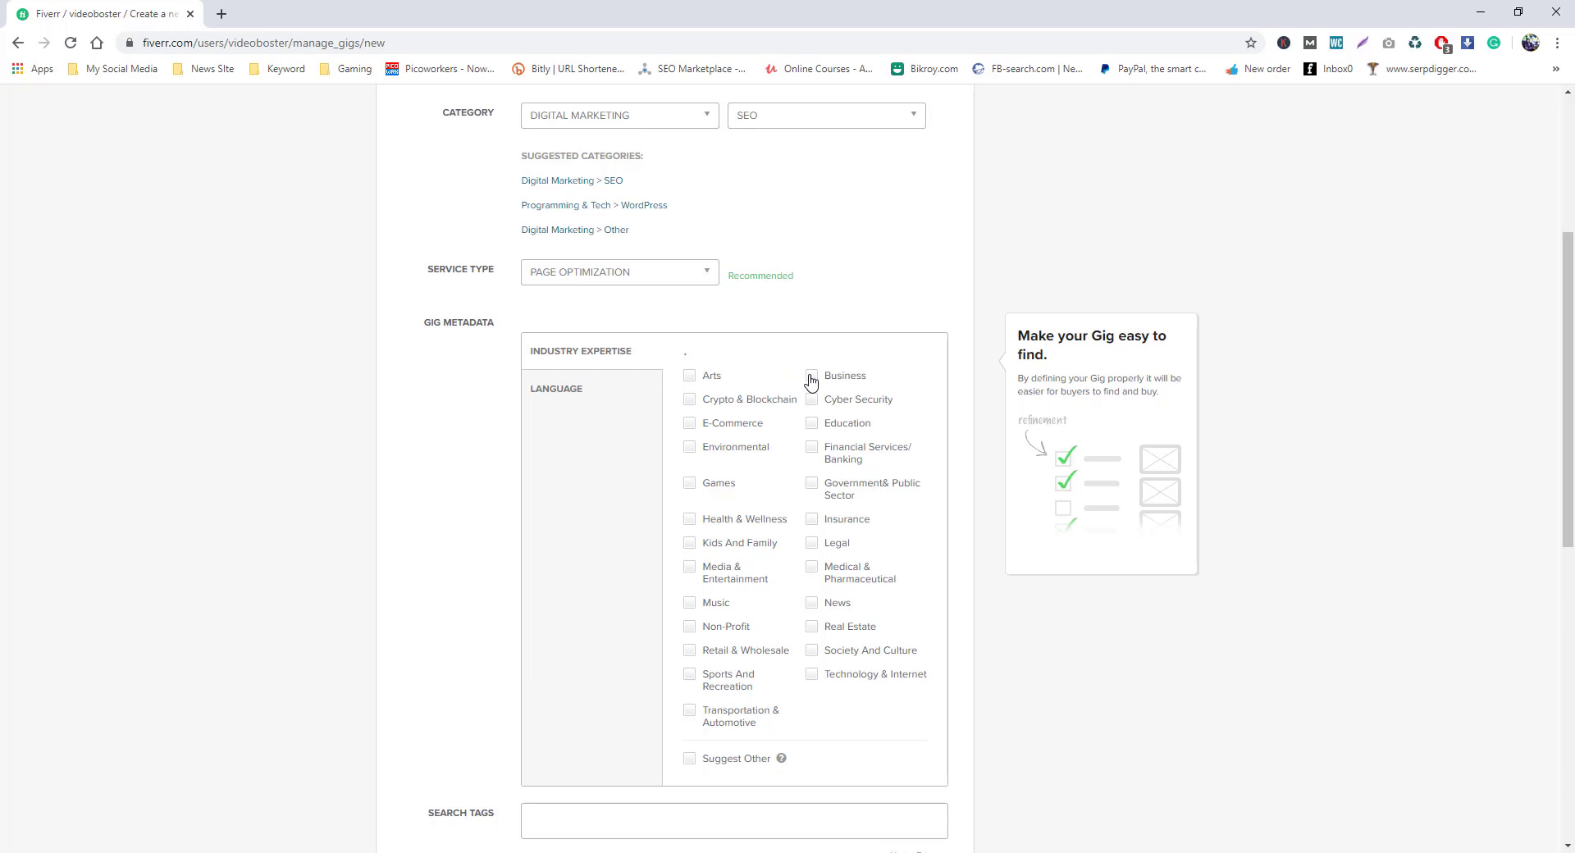
left_click(697, 426)
left_click(690, 486)
left_click(689, 544)
scroll(808, 541, "down", 2)
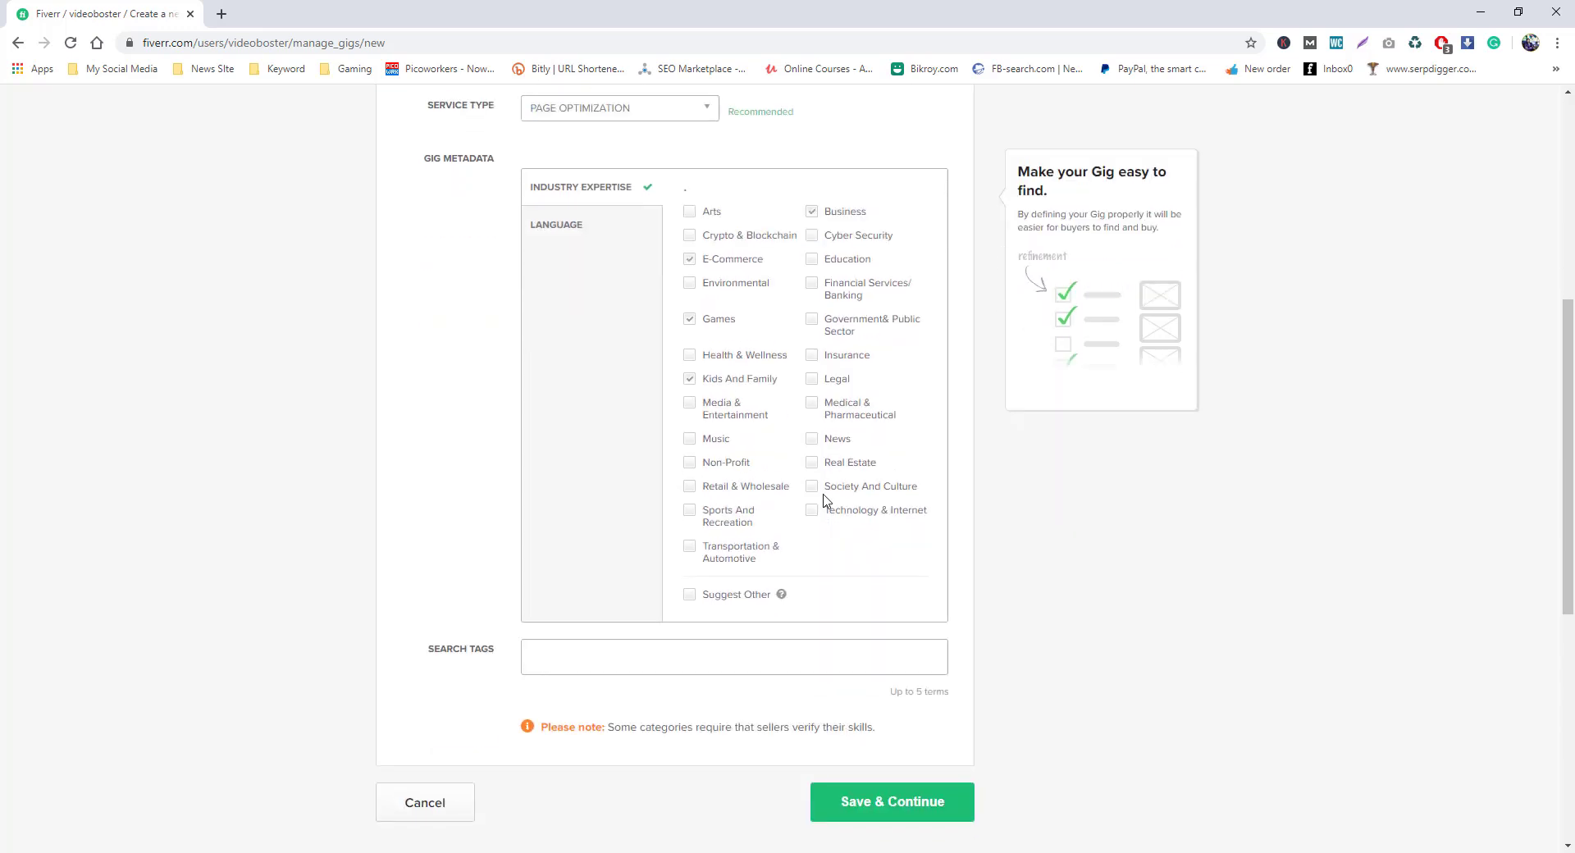
left_click(693, 443)
- Add Sports And Recreation, Transportation & Automotive, Technology & Internet, Society And Culture, News, Medical & Pharmaceutical, Financial Services/Banking and Education to the industry expertise
scroll(779, 459, "down", 2)
left_click(690, 347)
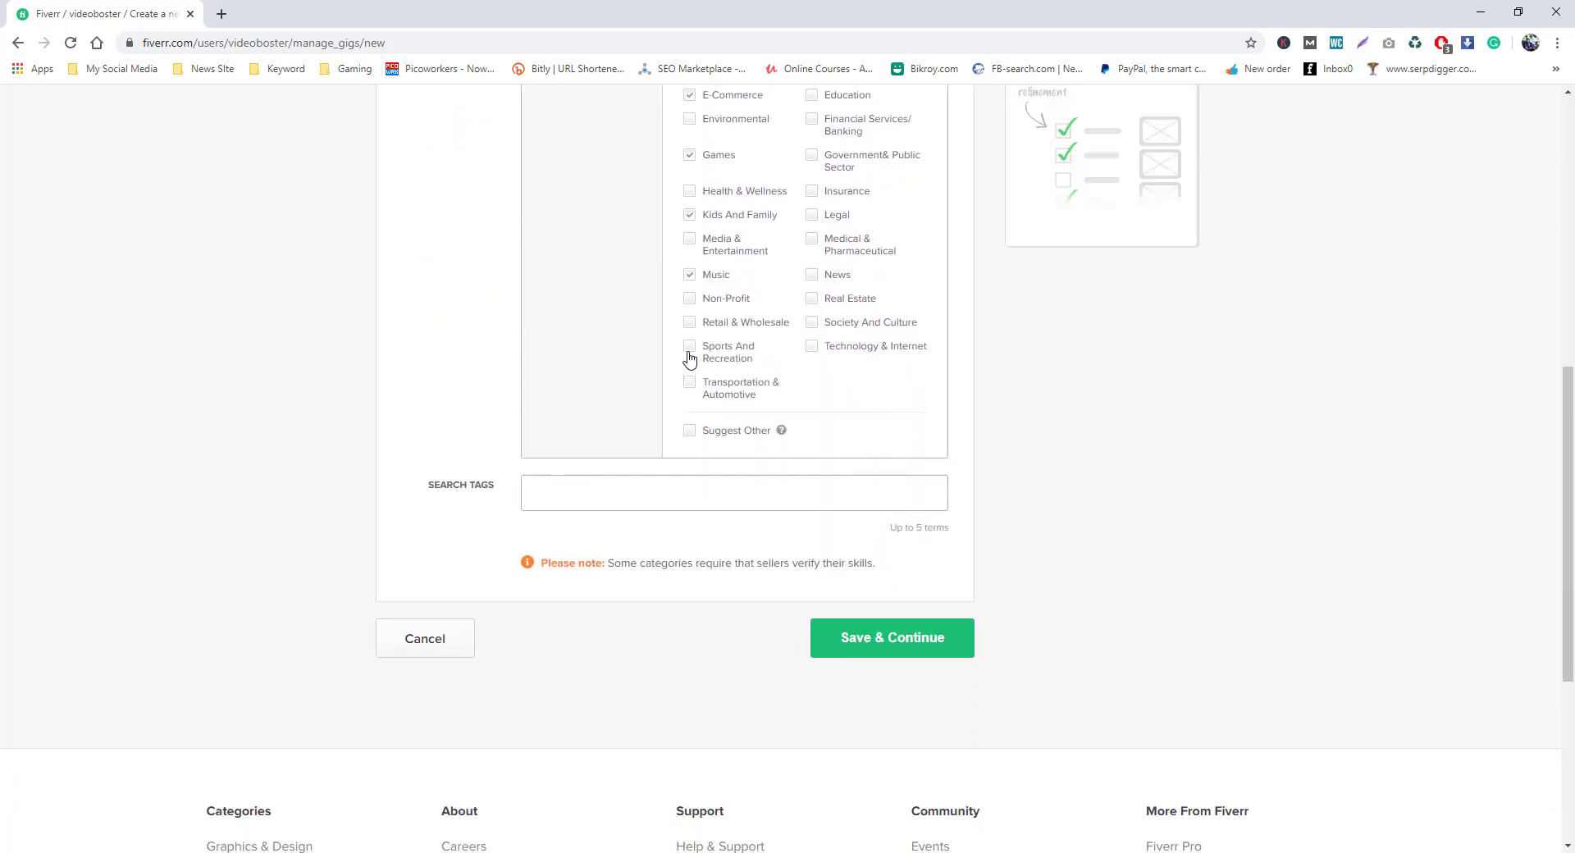
left_click(690, 382)
left_click(813, 346)
left_click(813, 275)
scroll(843, 318, "up", 2)
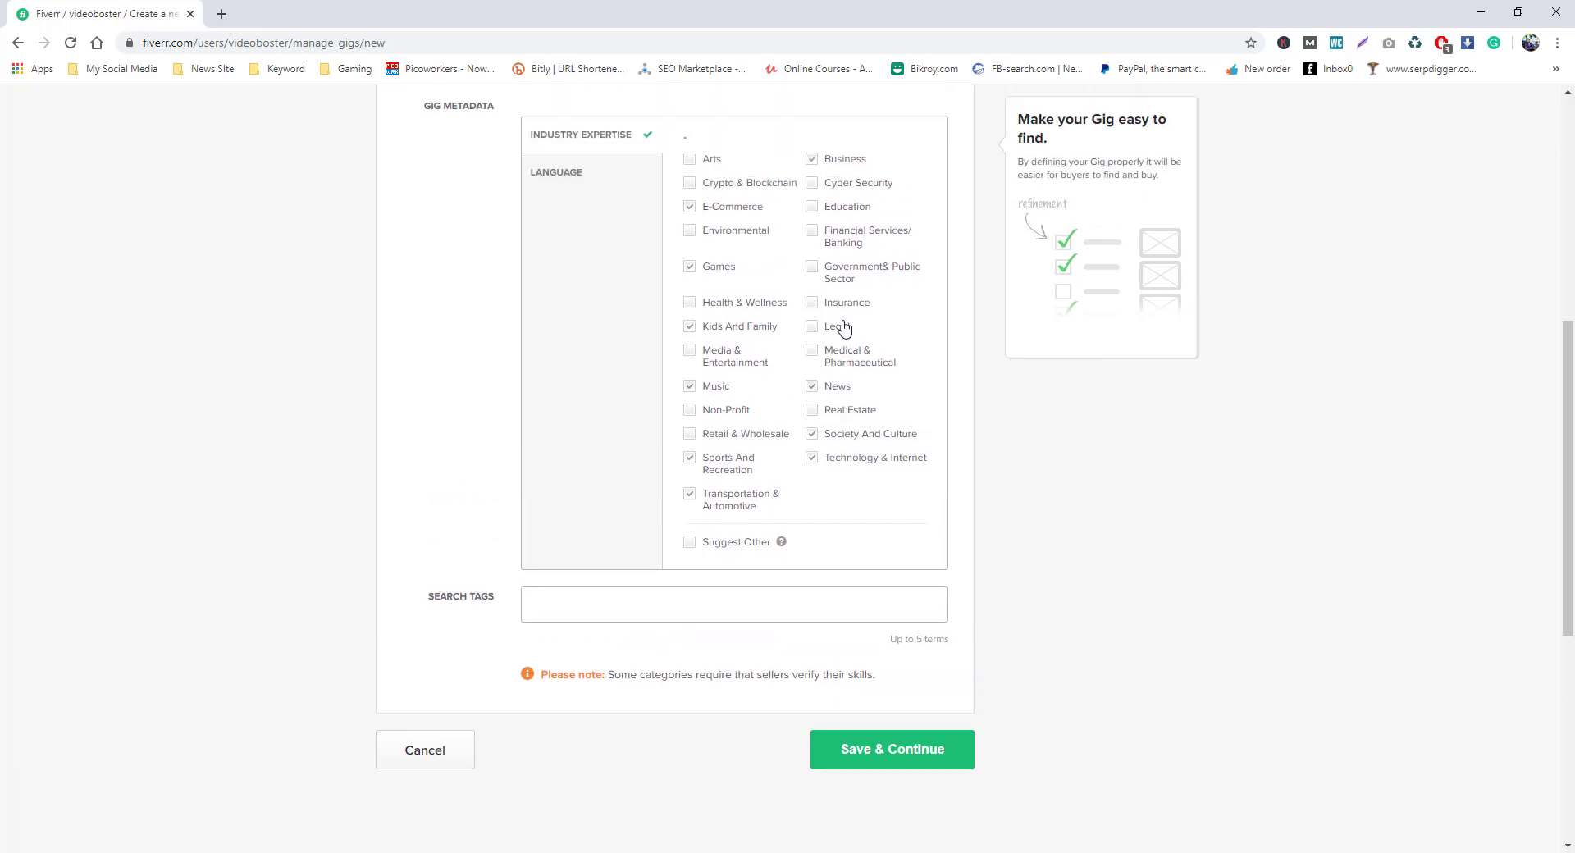
left_click(813, 402)
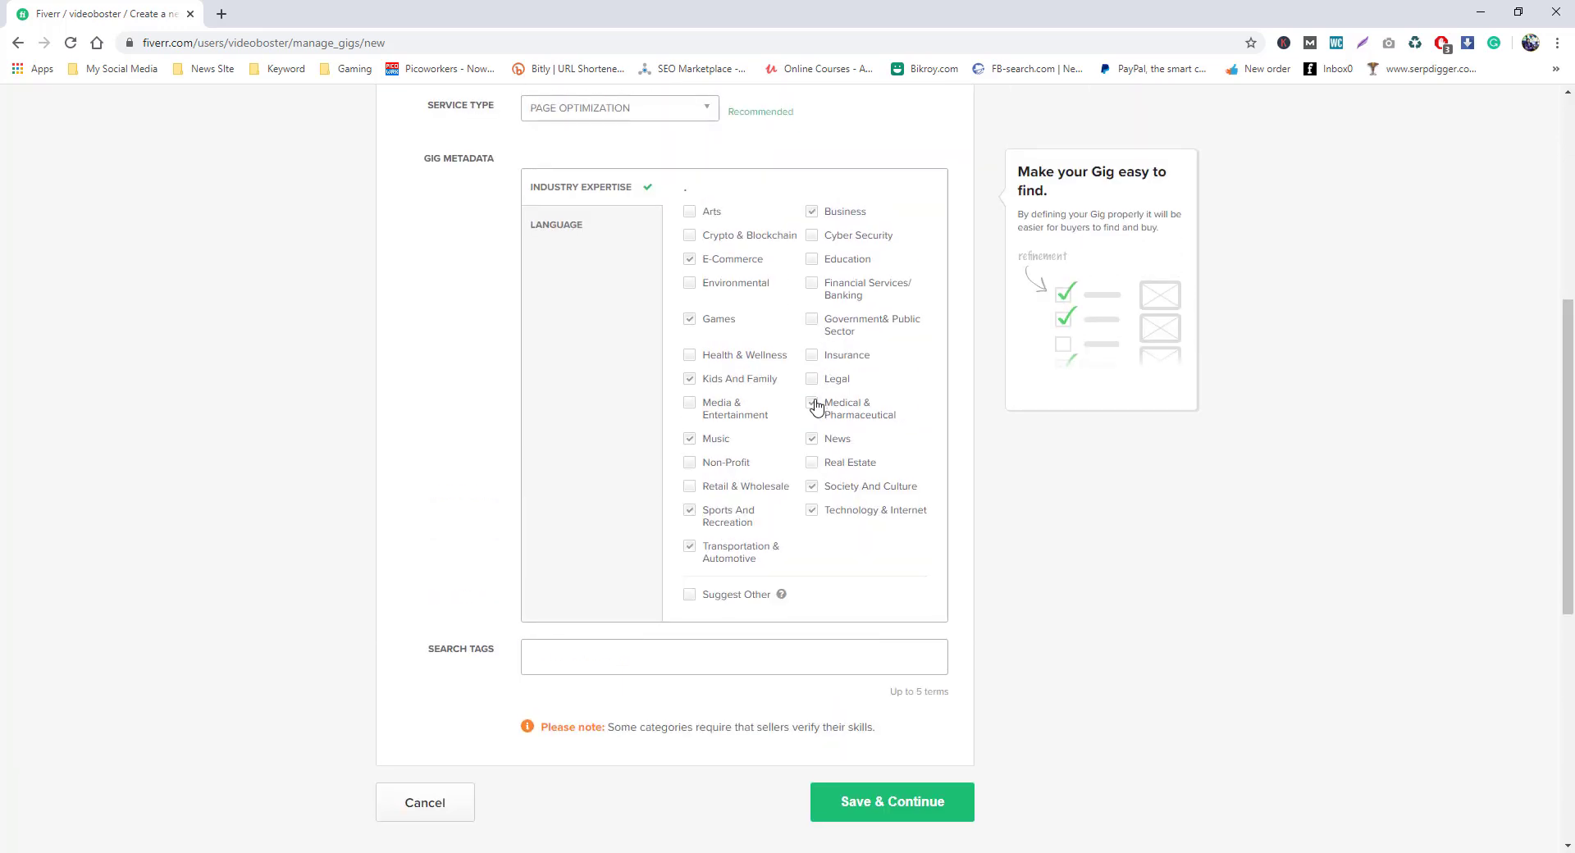
left_click(812, 259)
left_click(608, 667)
right_click(584, 663)
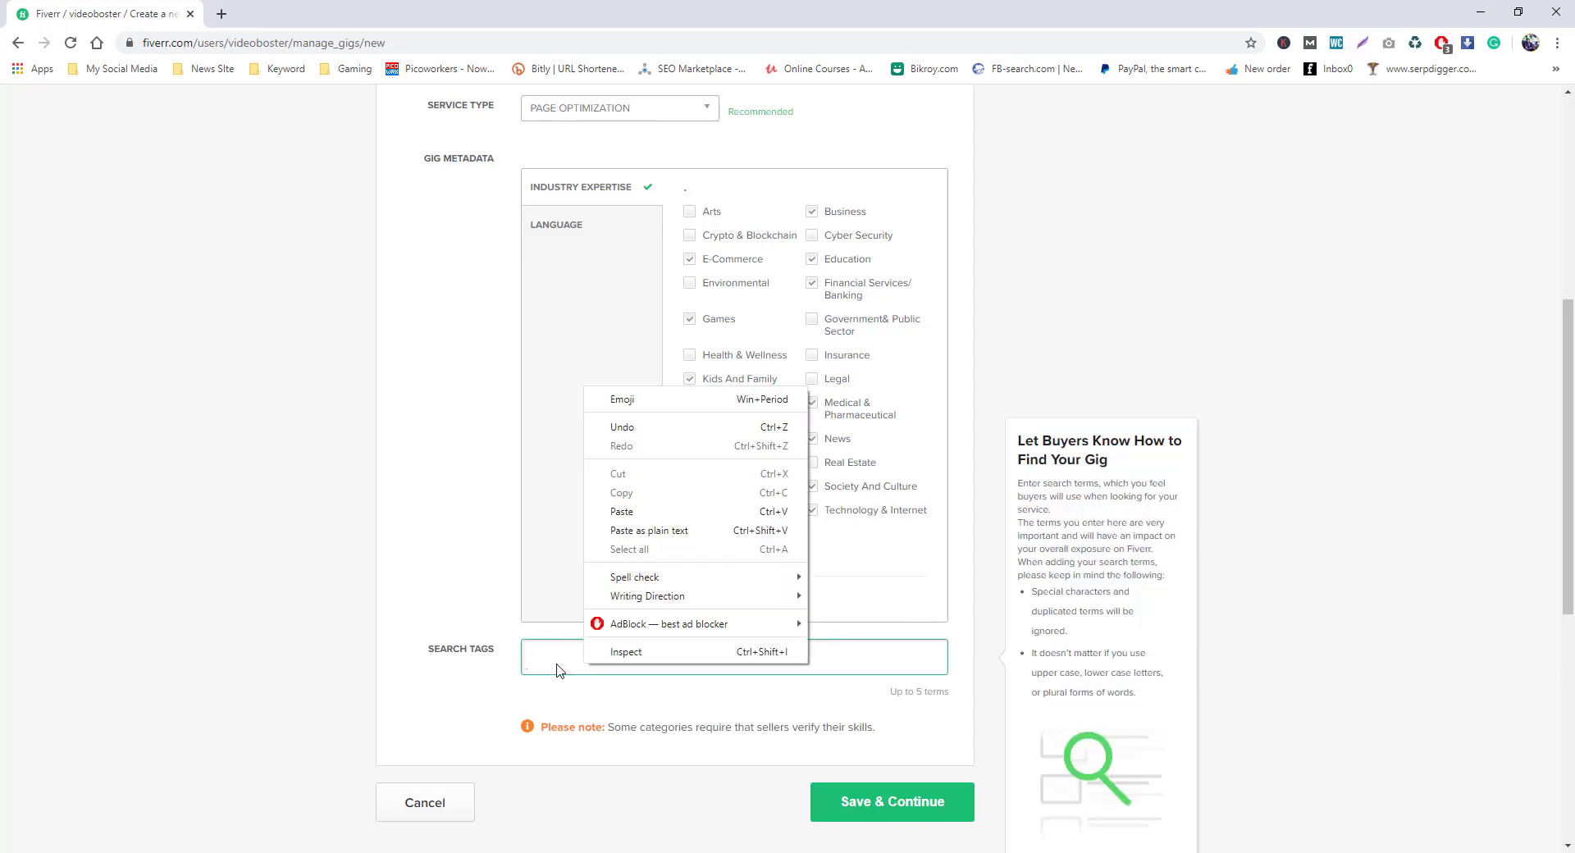
left_click(557, 665)
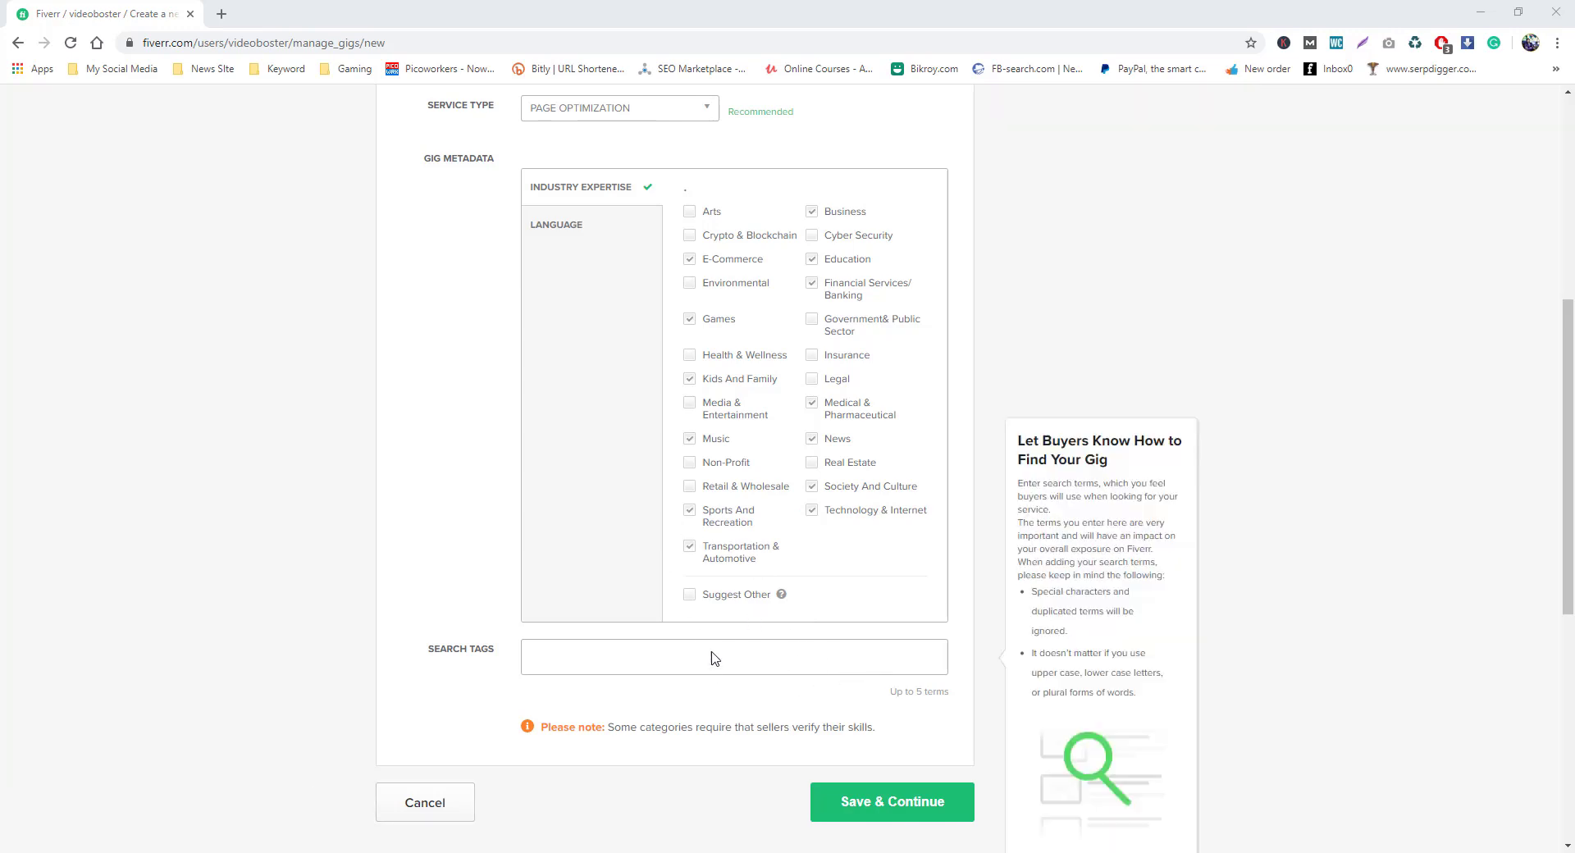
scroll(714, 664, "up", 3)
scroll(718, 632, "down", 5)
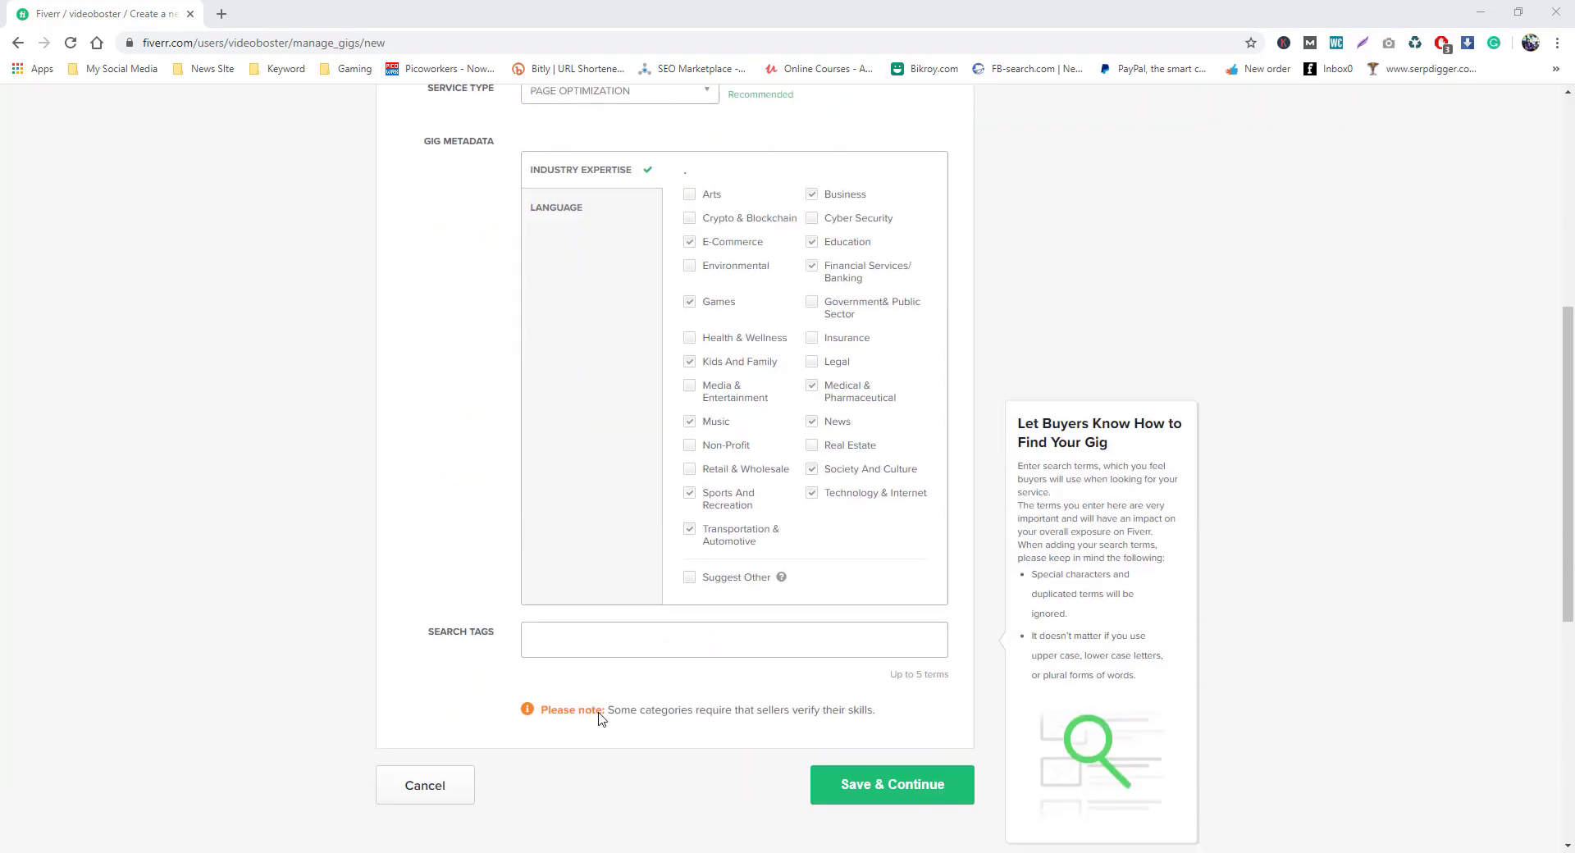
left_click(566, 495)
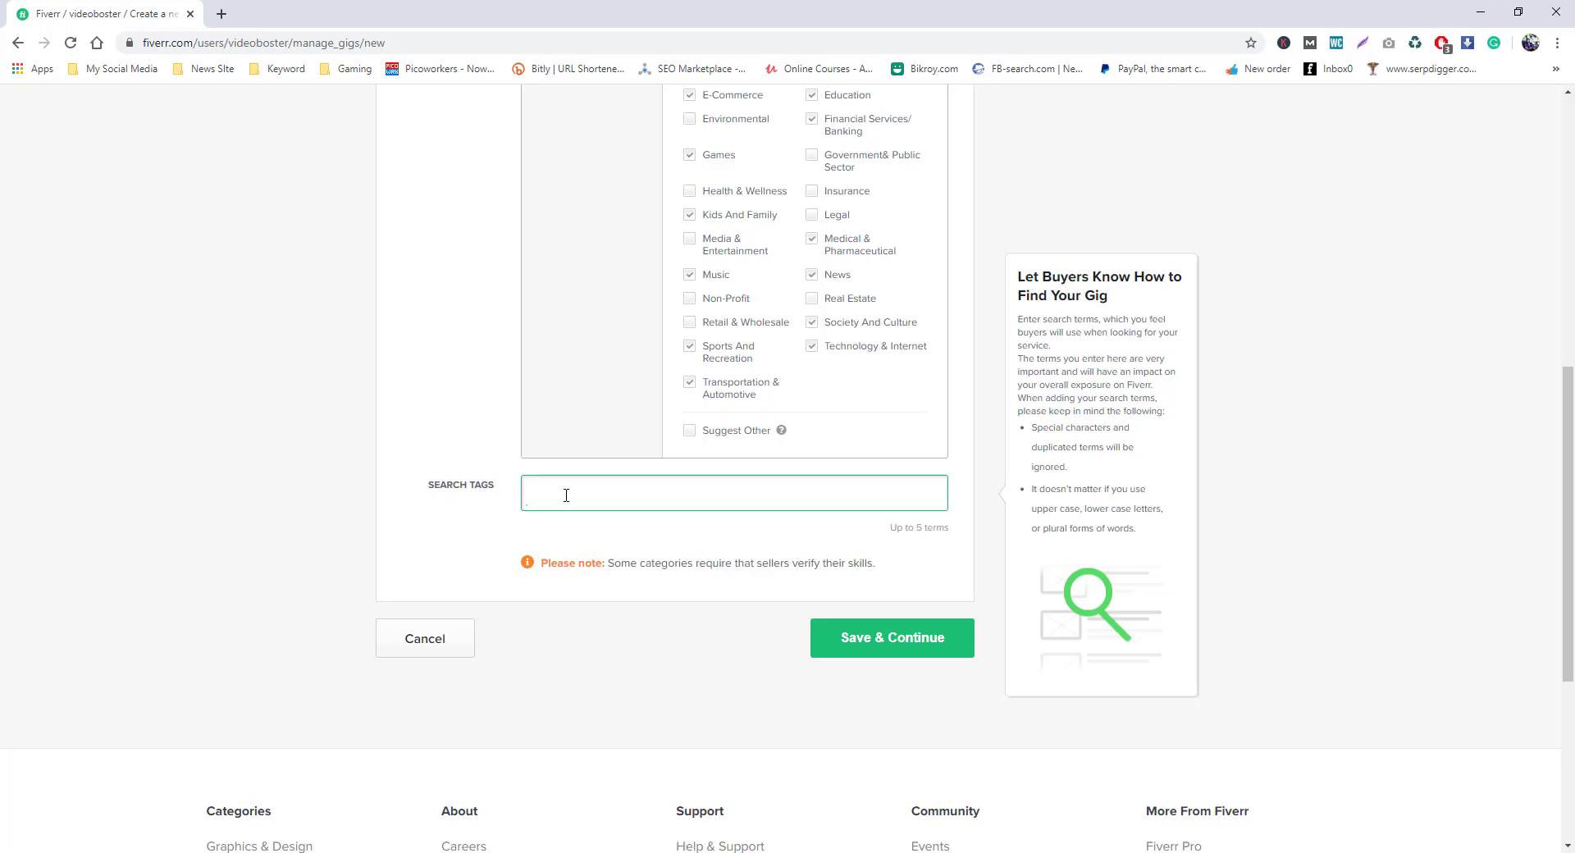
- Open the Fiverr dashboard in a new browser tab, switch to buying mode and view the recent service searches
scroll(566, 495, "up", 8)
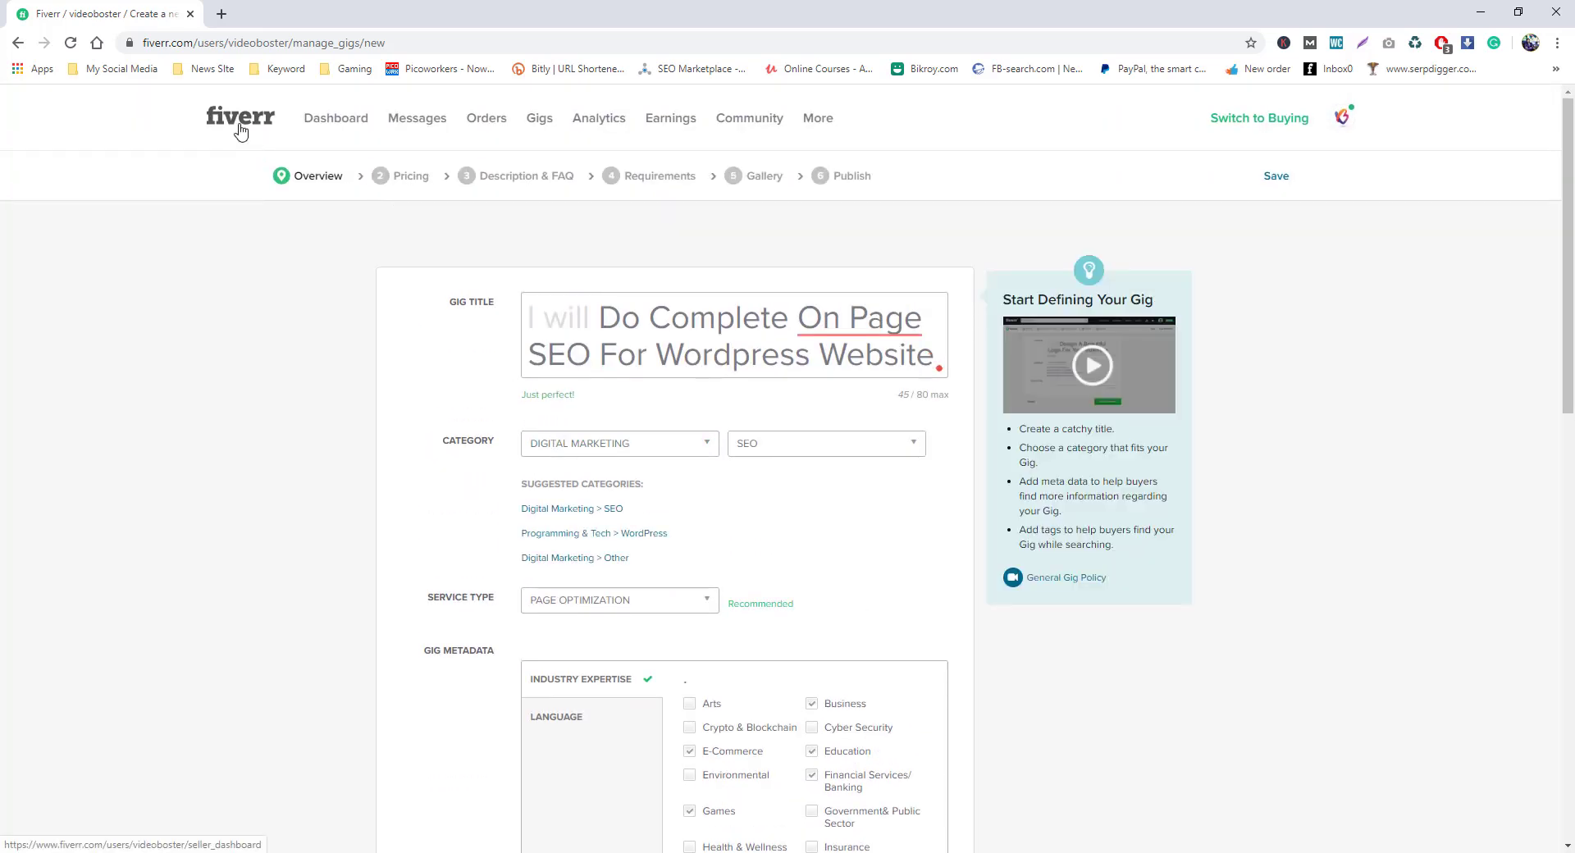
middle_click(239, 125)
left_click(291, 14)
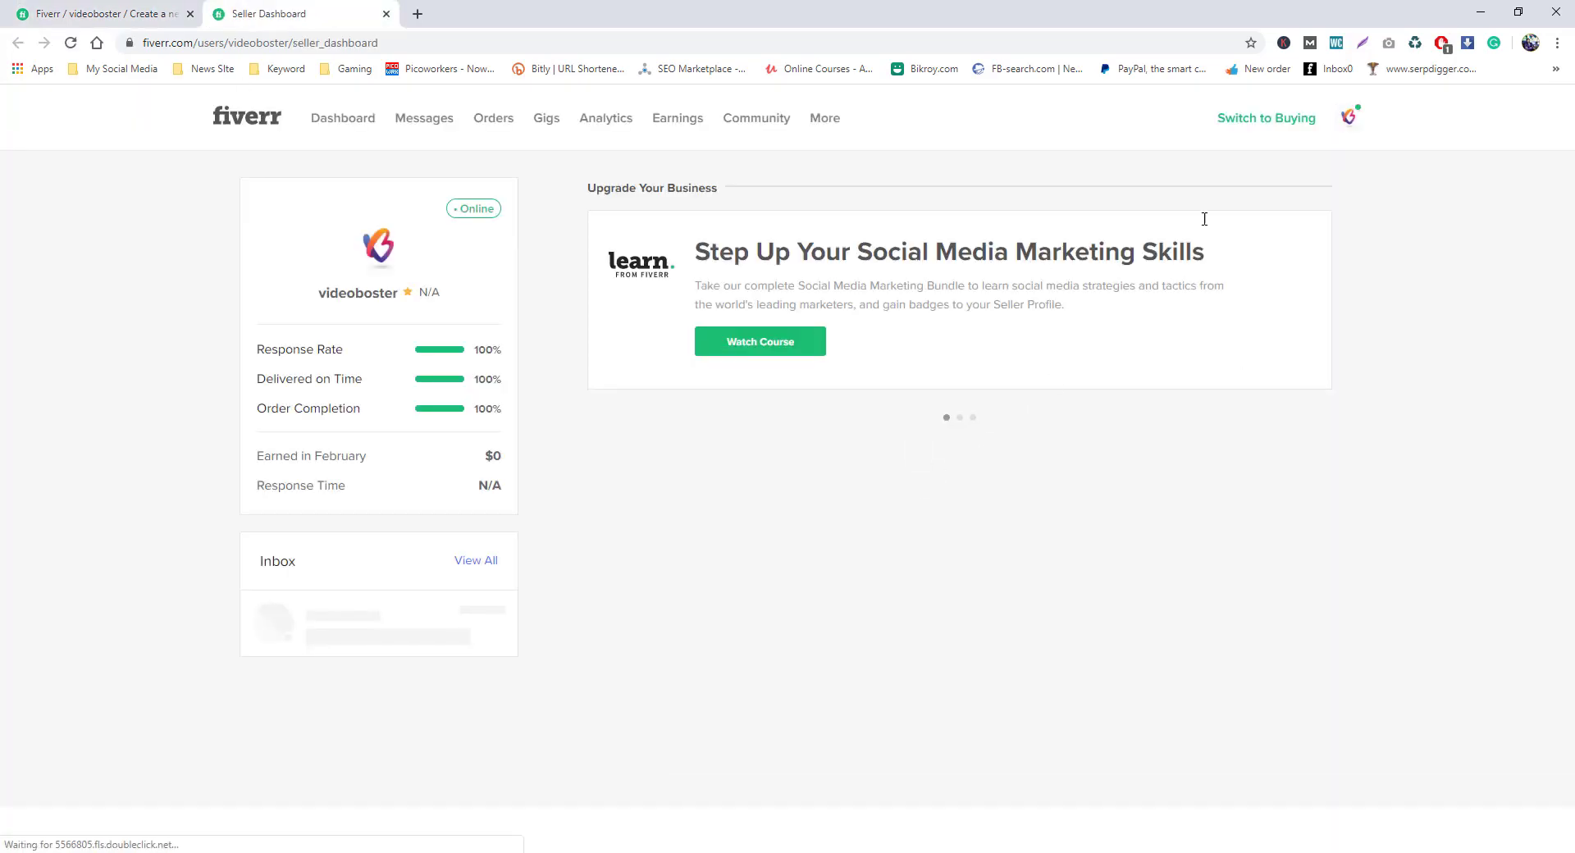
left_click(1249, 120)
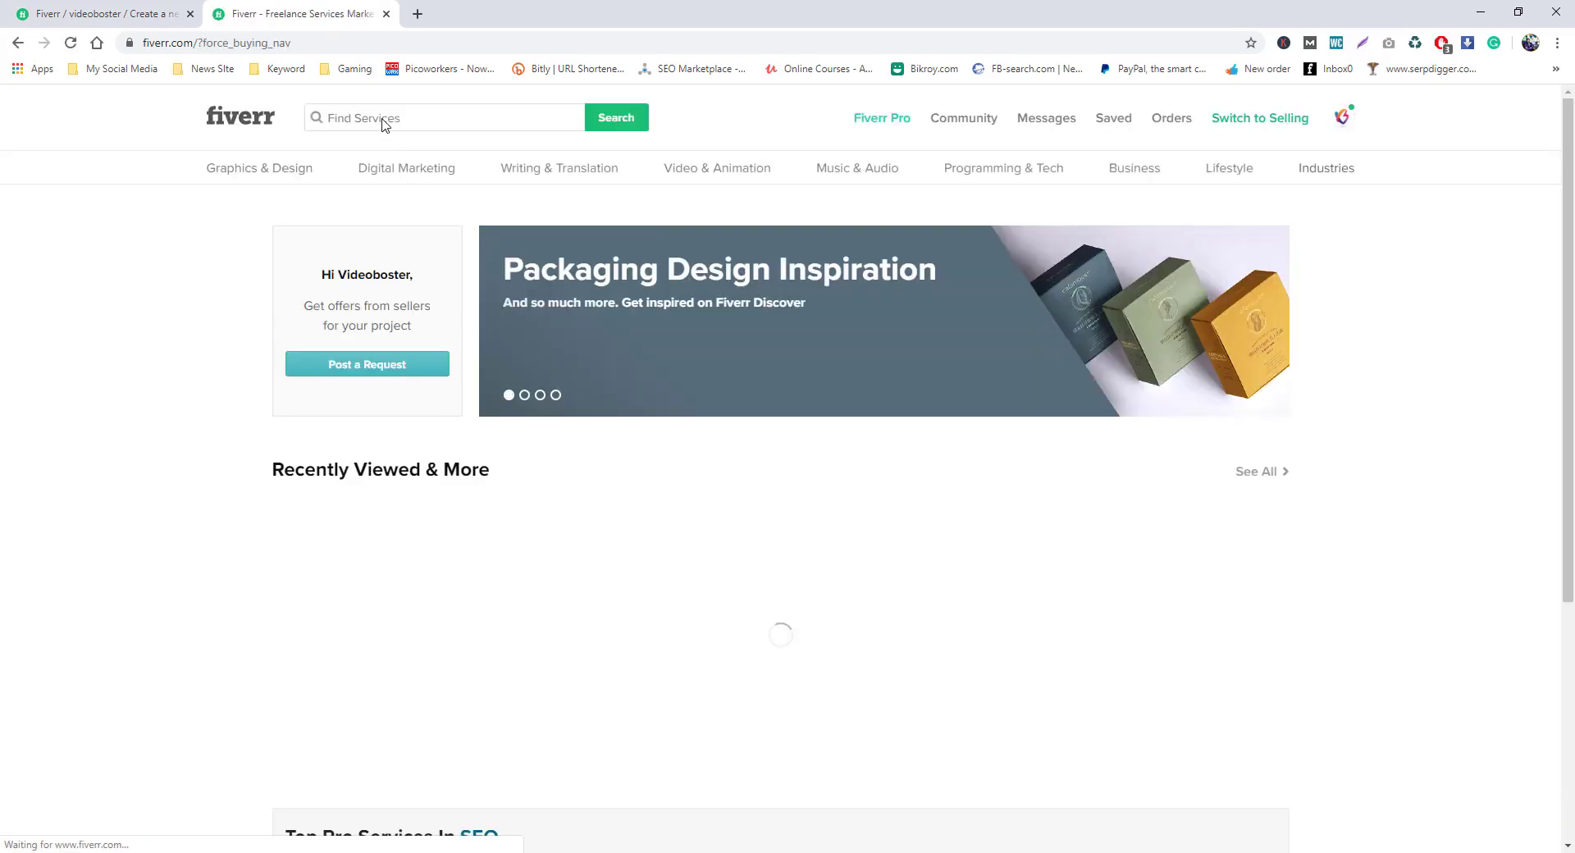
left_click(383, 120)
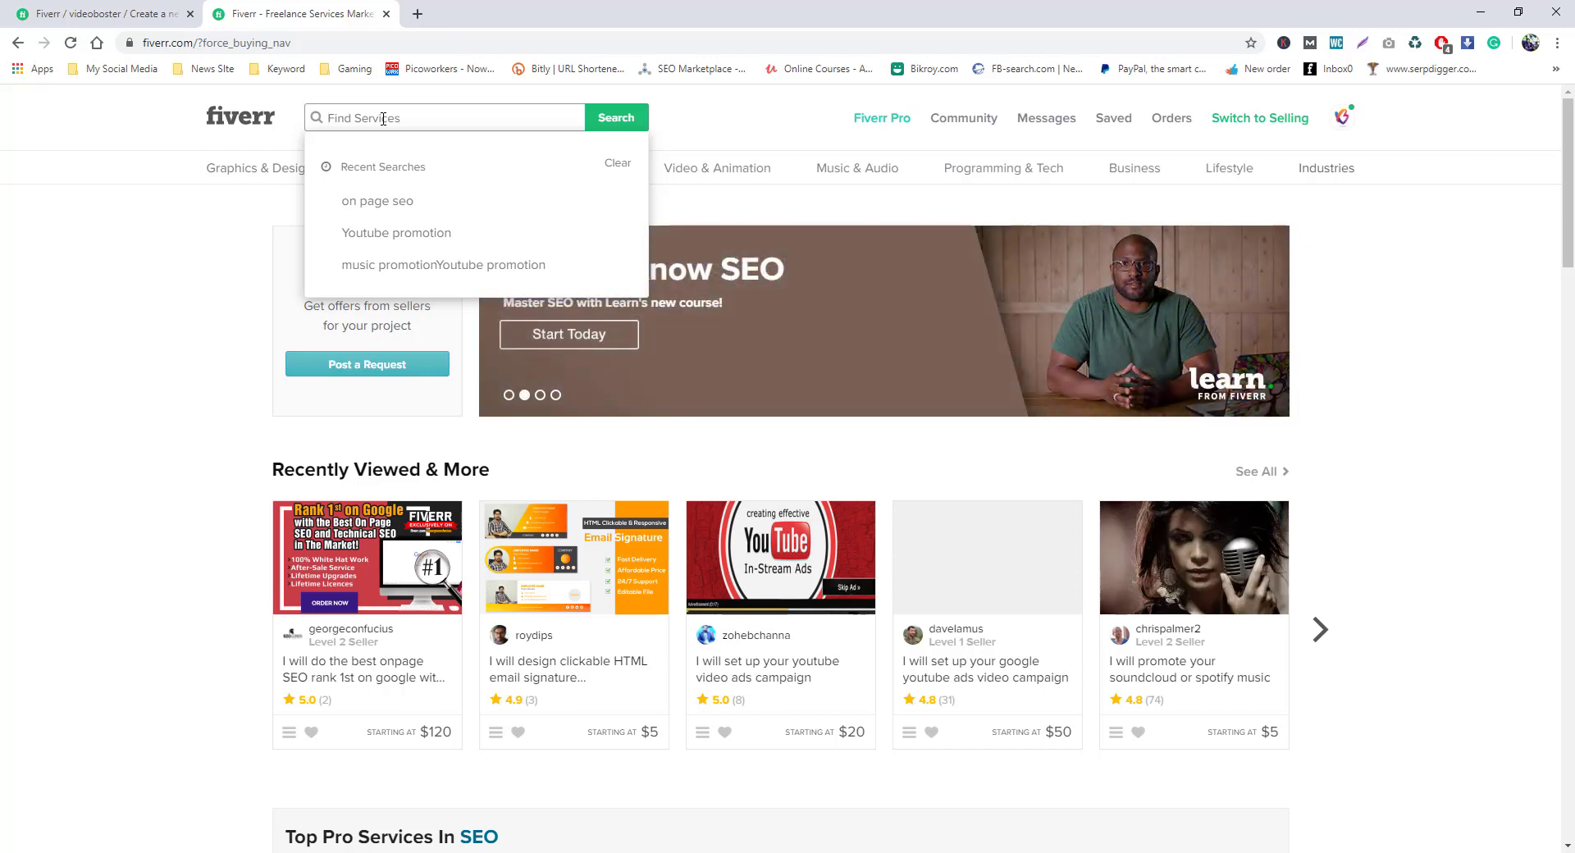
- Return to the gig form and add the search tags "On Page SEO" and "SEO"
key("ctrl+shift+Tab")
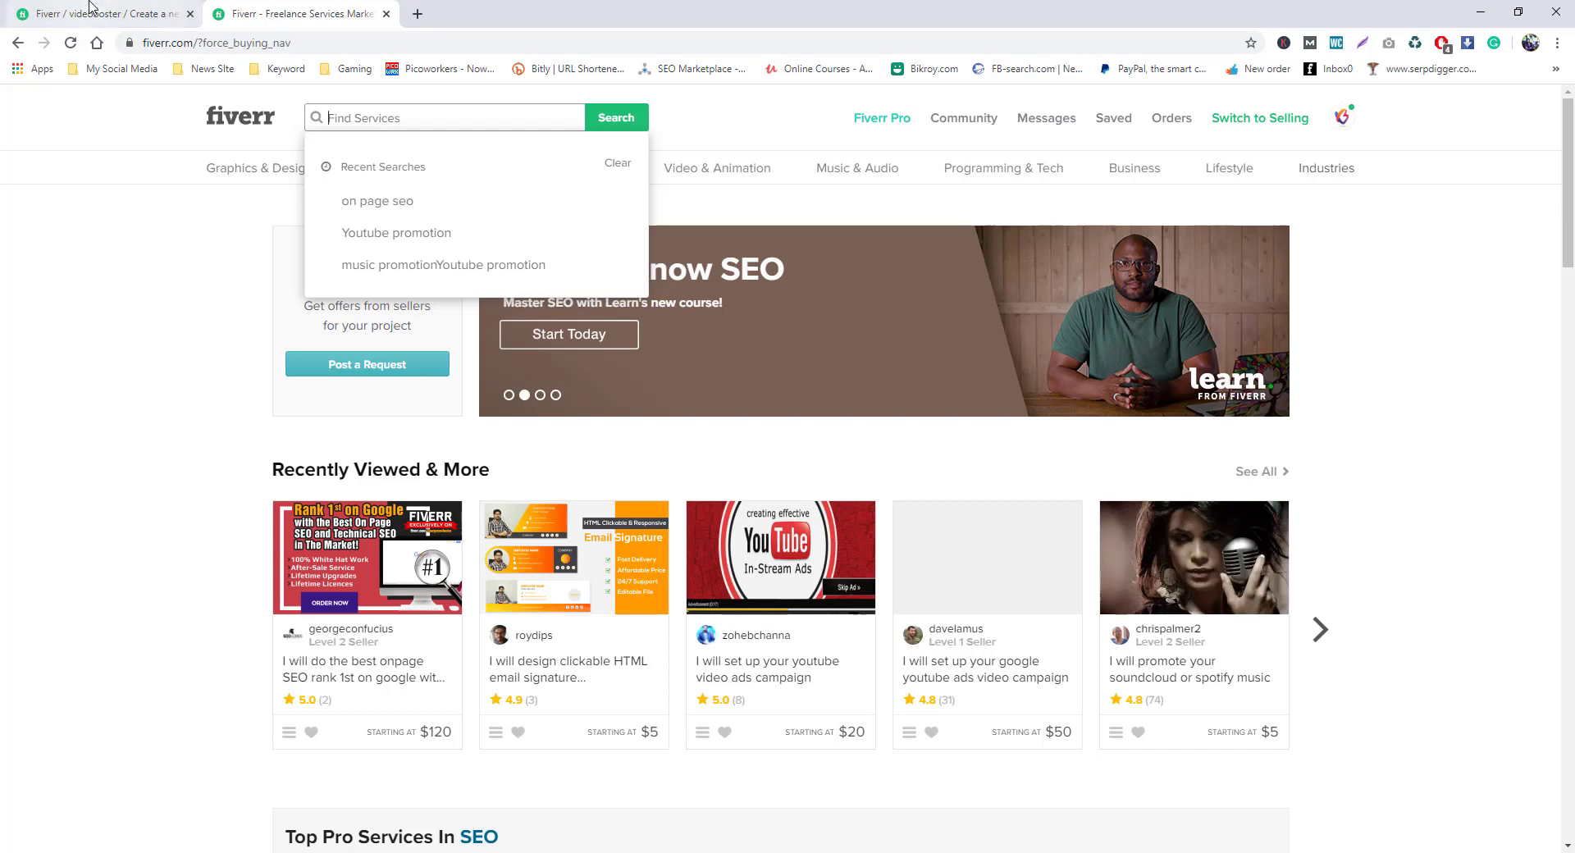
scroll(642, 731, "down", 8)
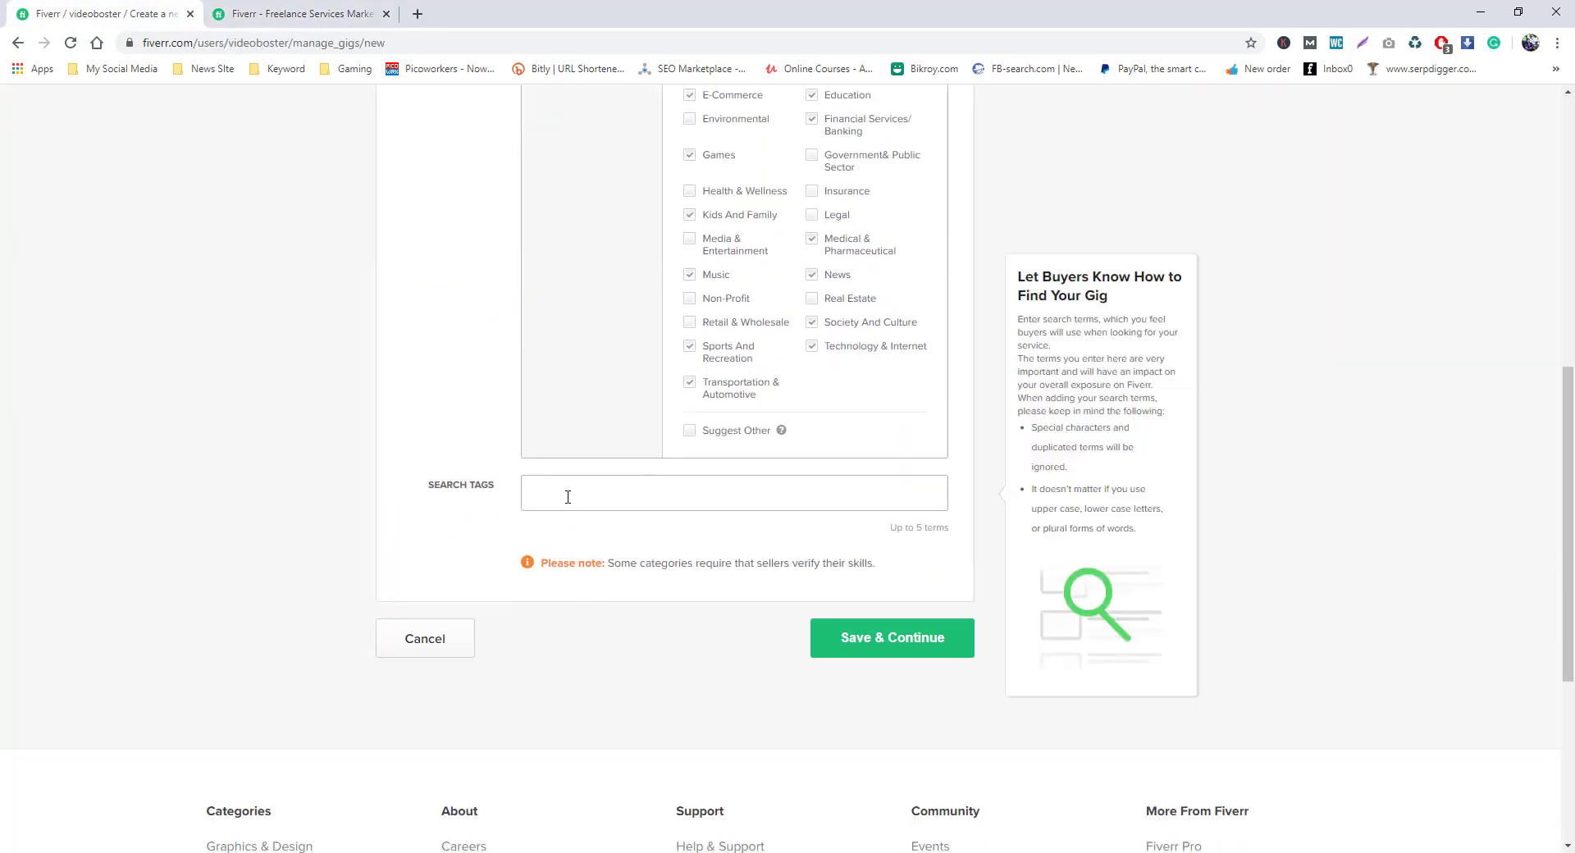
left_click(568, 496)
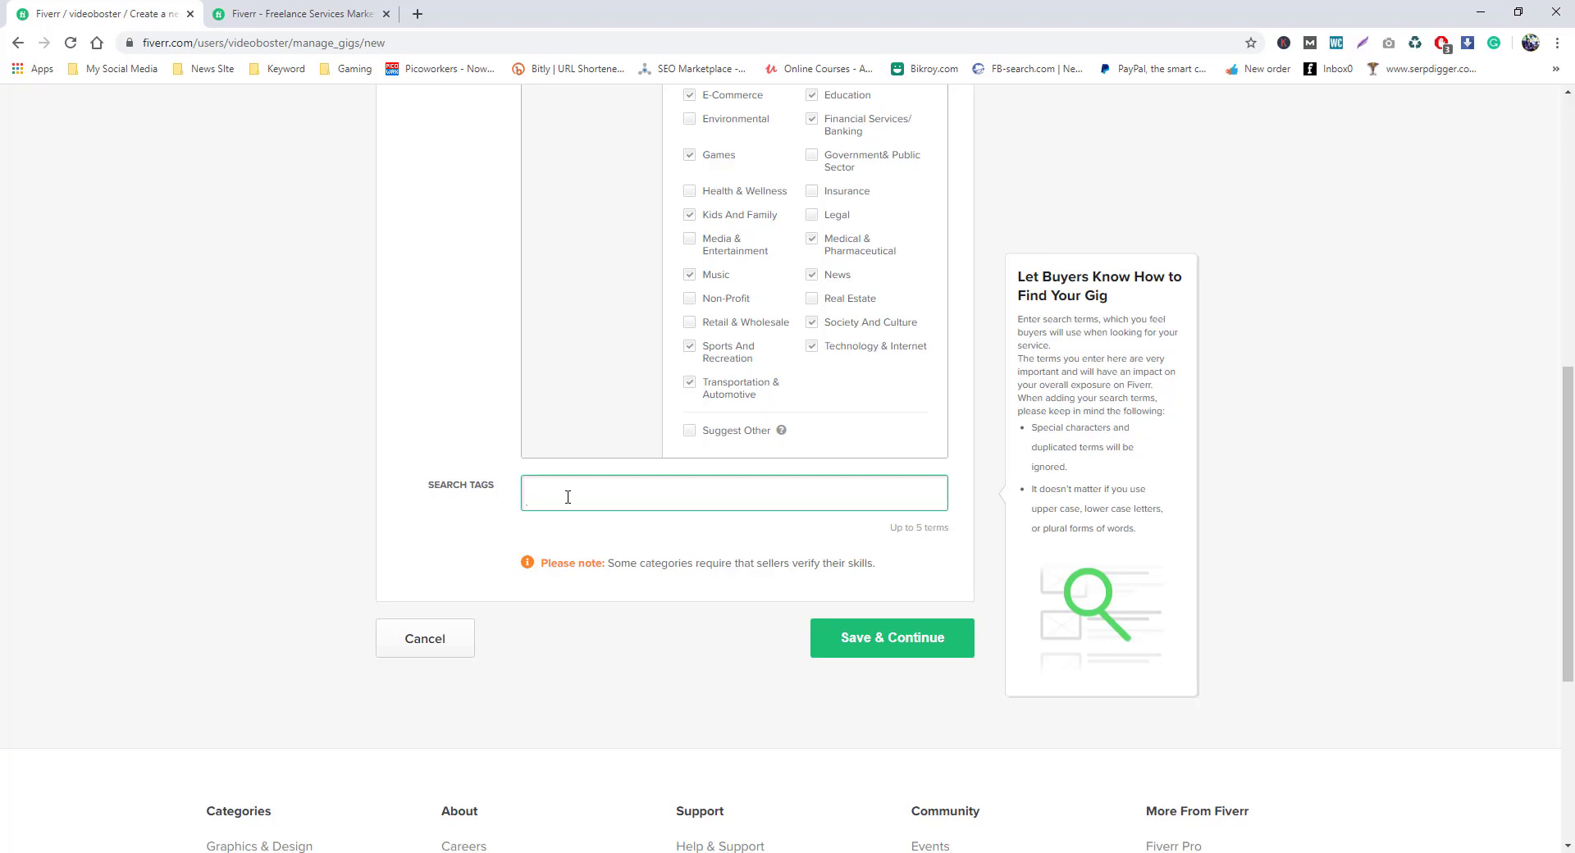
type("On Page SEO")
key("Return")
type("SEO")
key("Return")
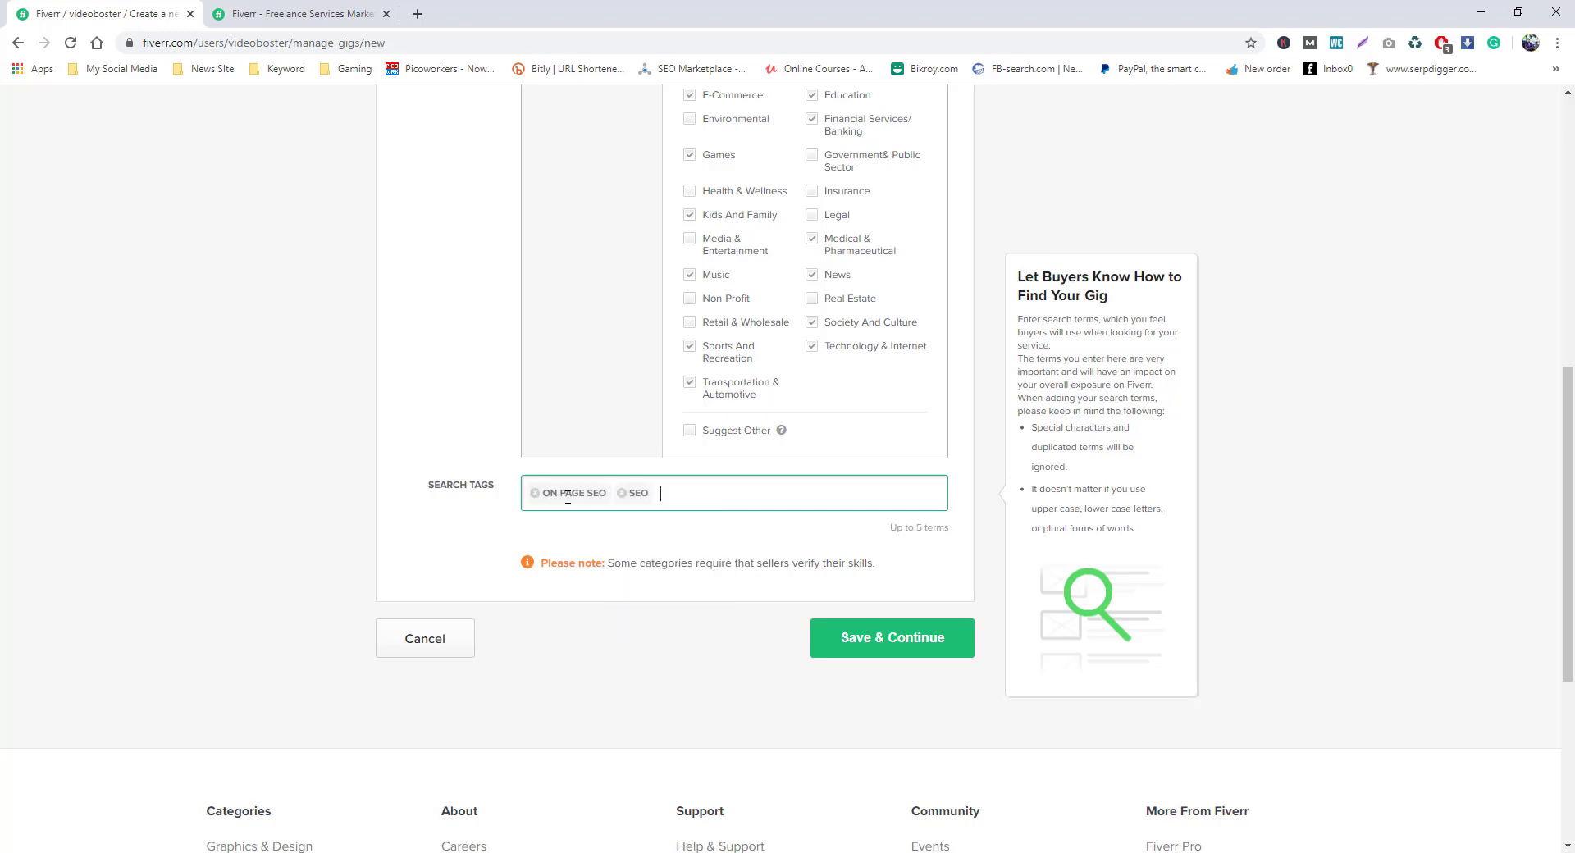
- Add the search tags "Wordpress SEO" and "Page Optimization" to the gig
type("Word")
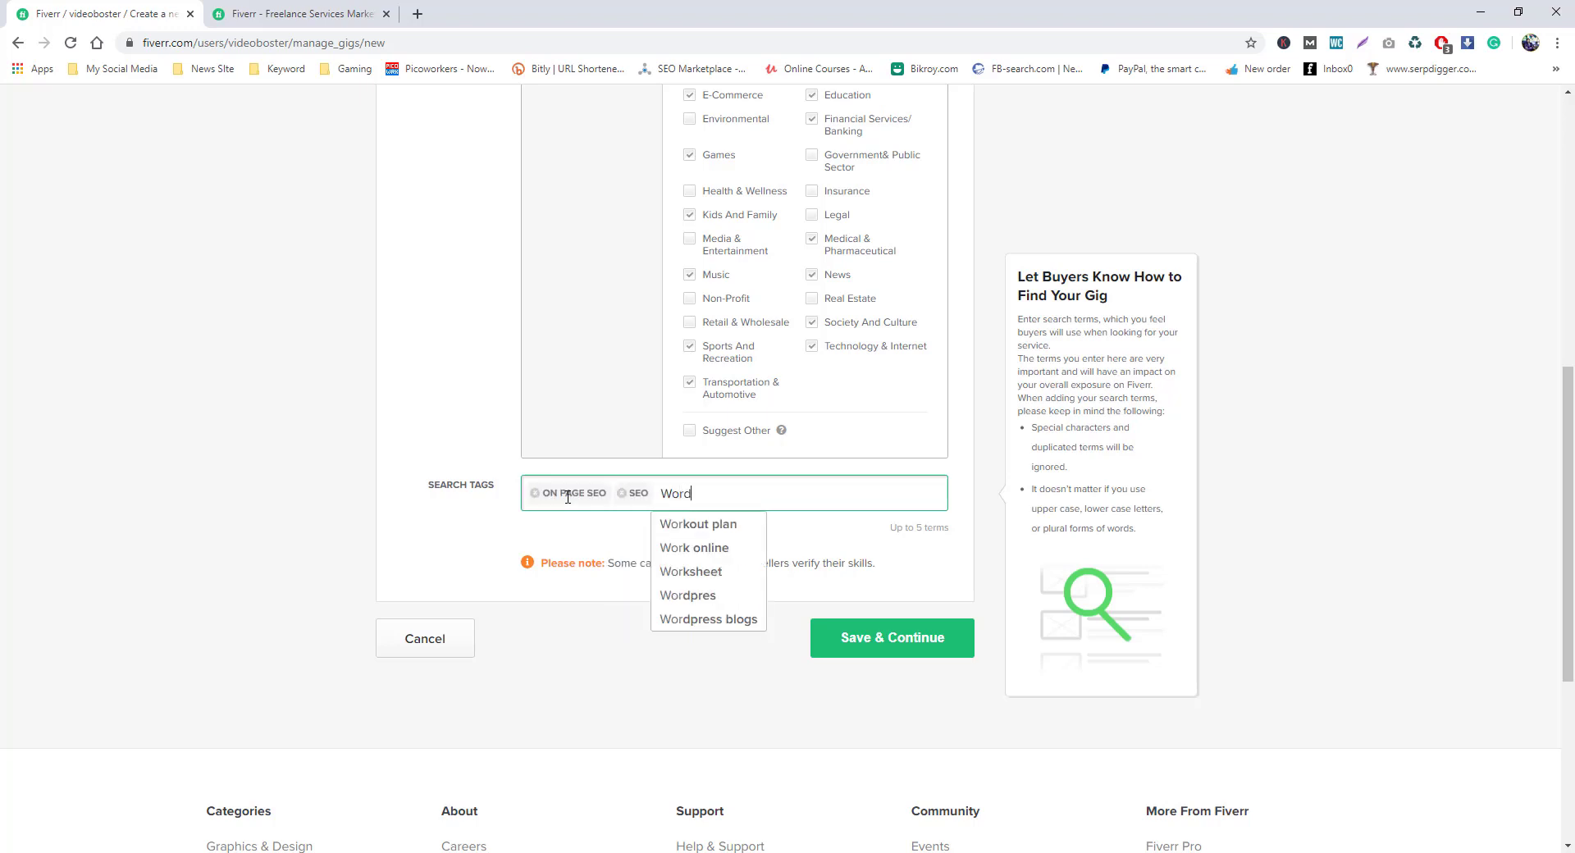
type("press ")
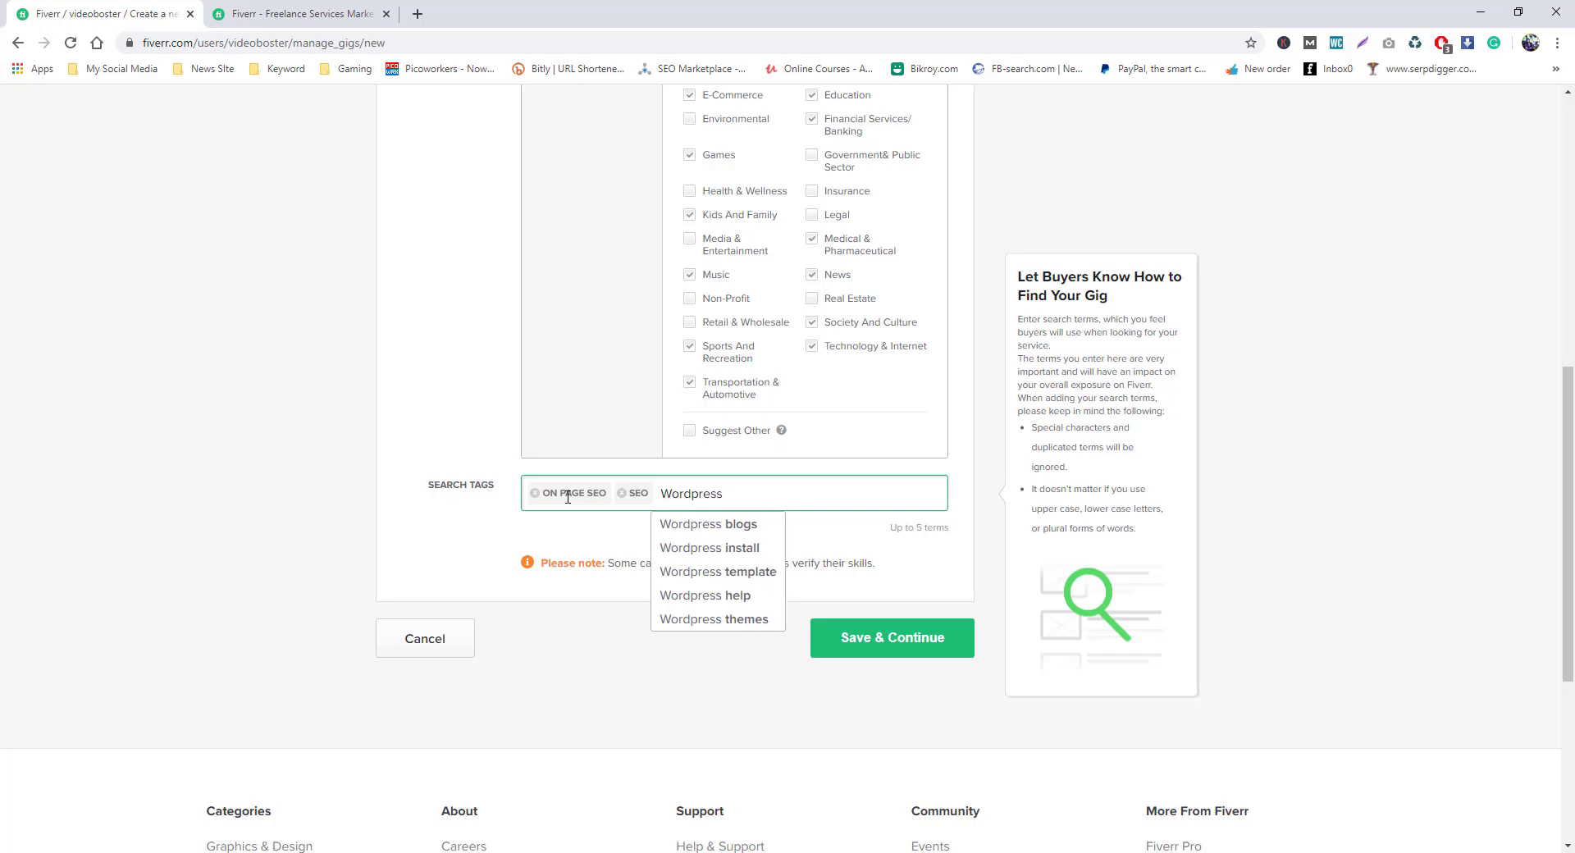
type("SEO")
key("Return")
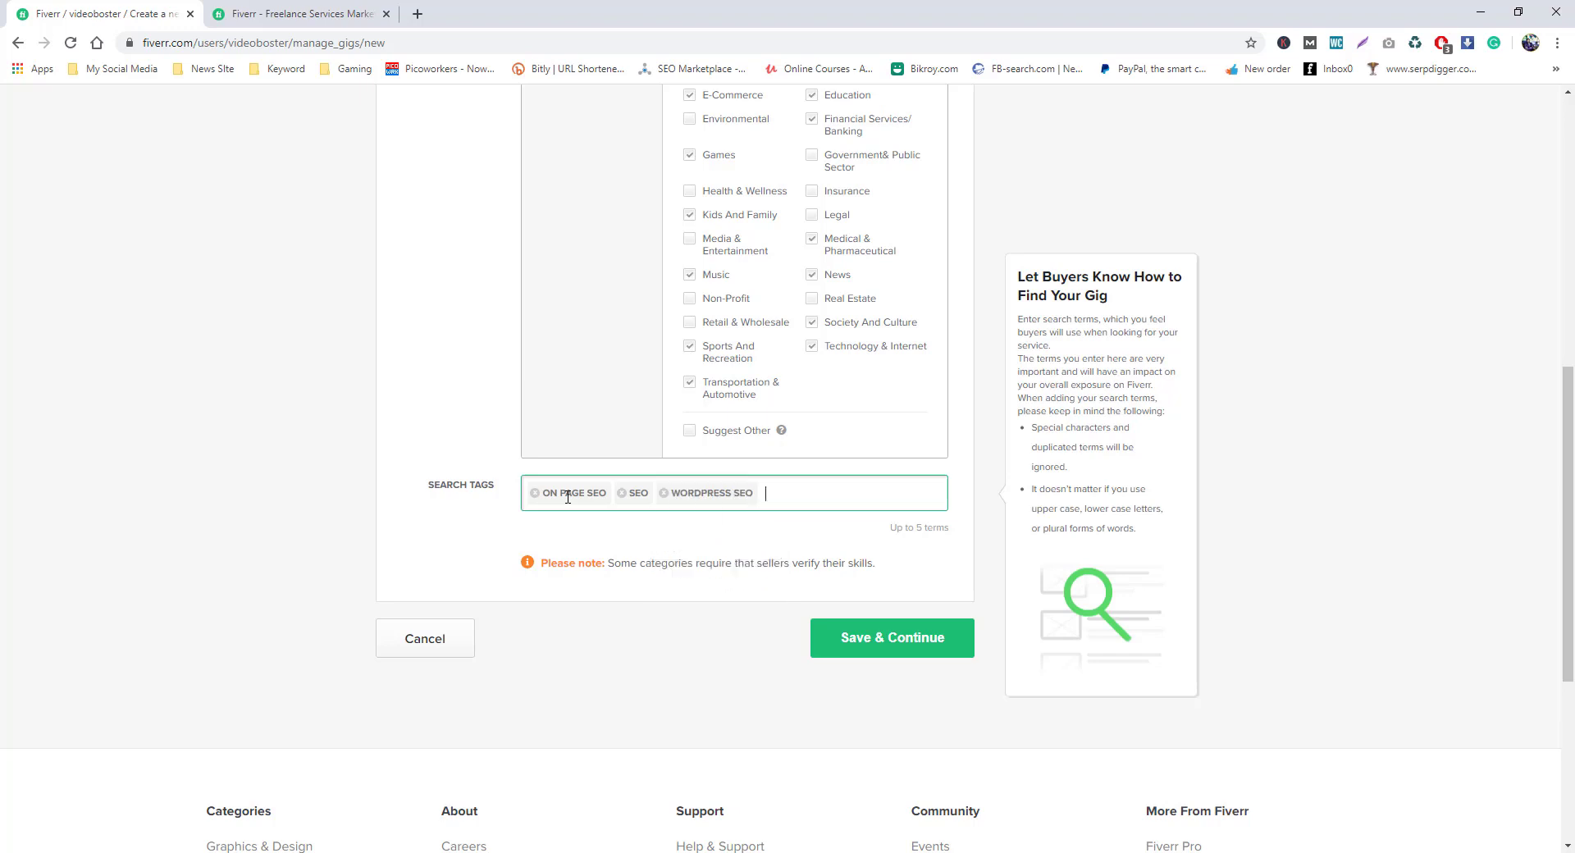
type("Page Optimization")
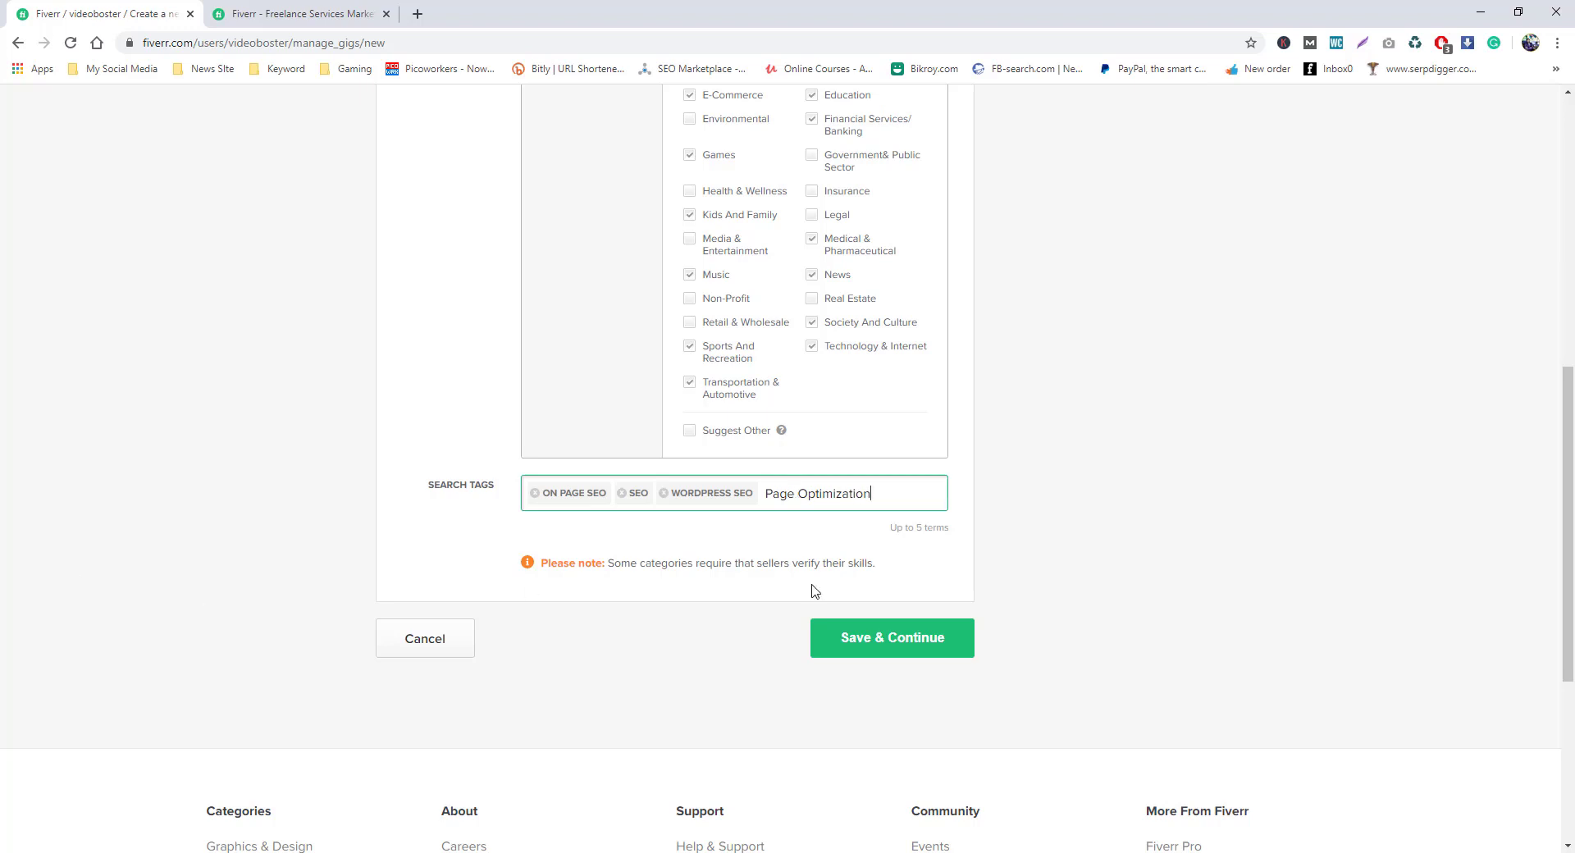
key("Return")
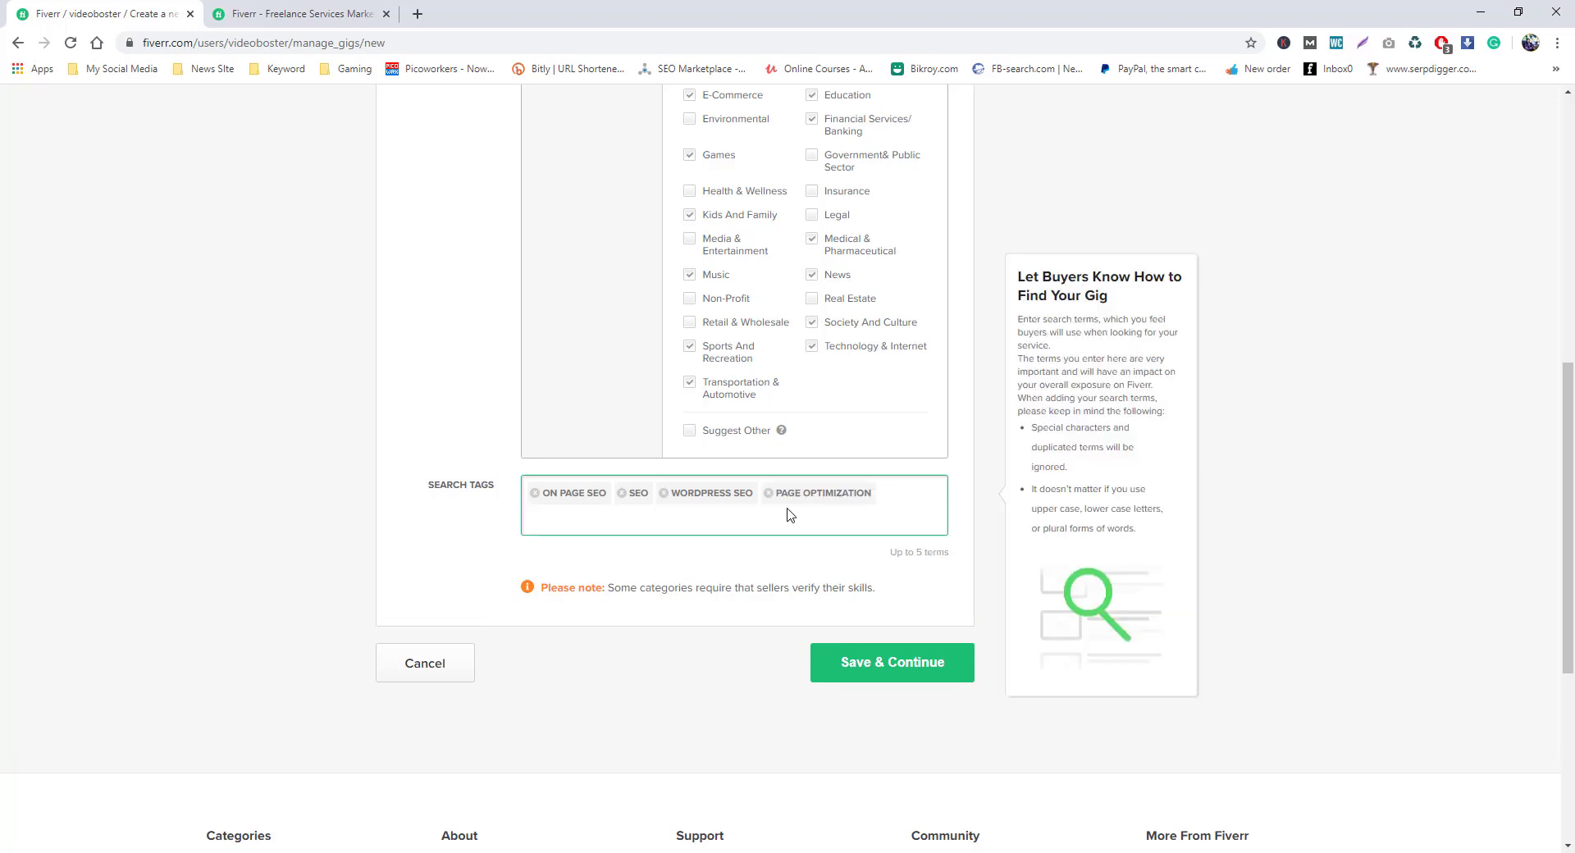
- Add "on Site SEO" as the fifth search tag
left_click(712, 530)
left_click(712, 531)
scroll(706, 570, "up", 1)
scroll(674, 607, "up", 7)
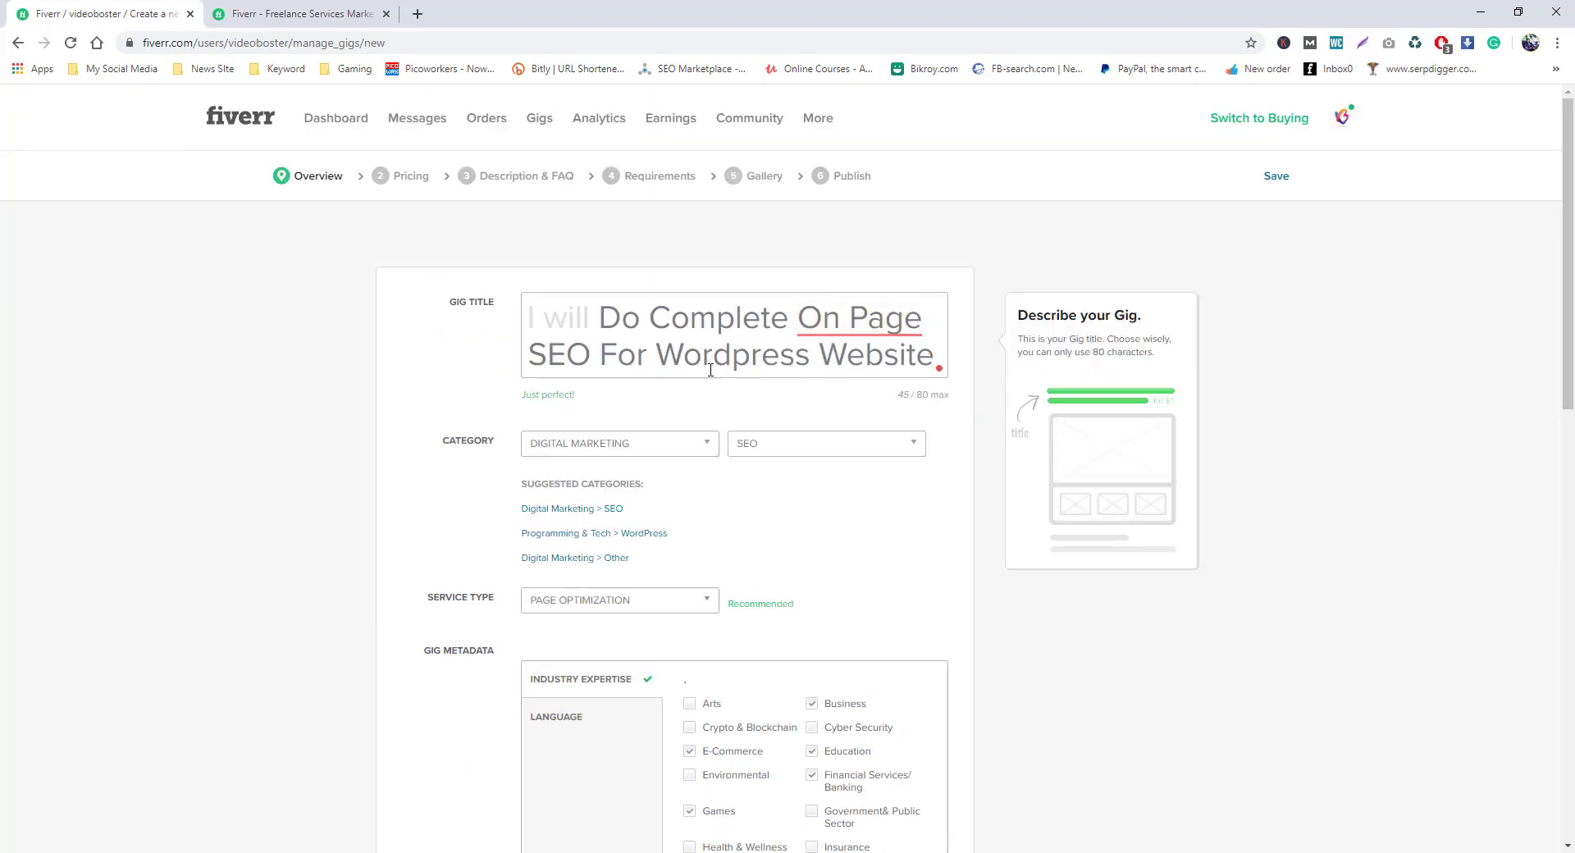
scroll(802, 572, "down", 9)
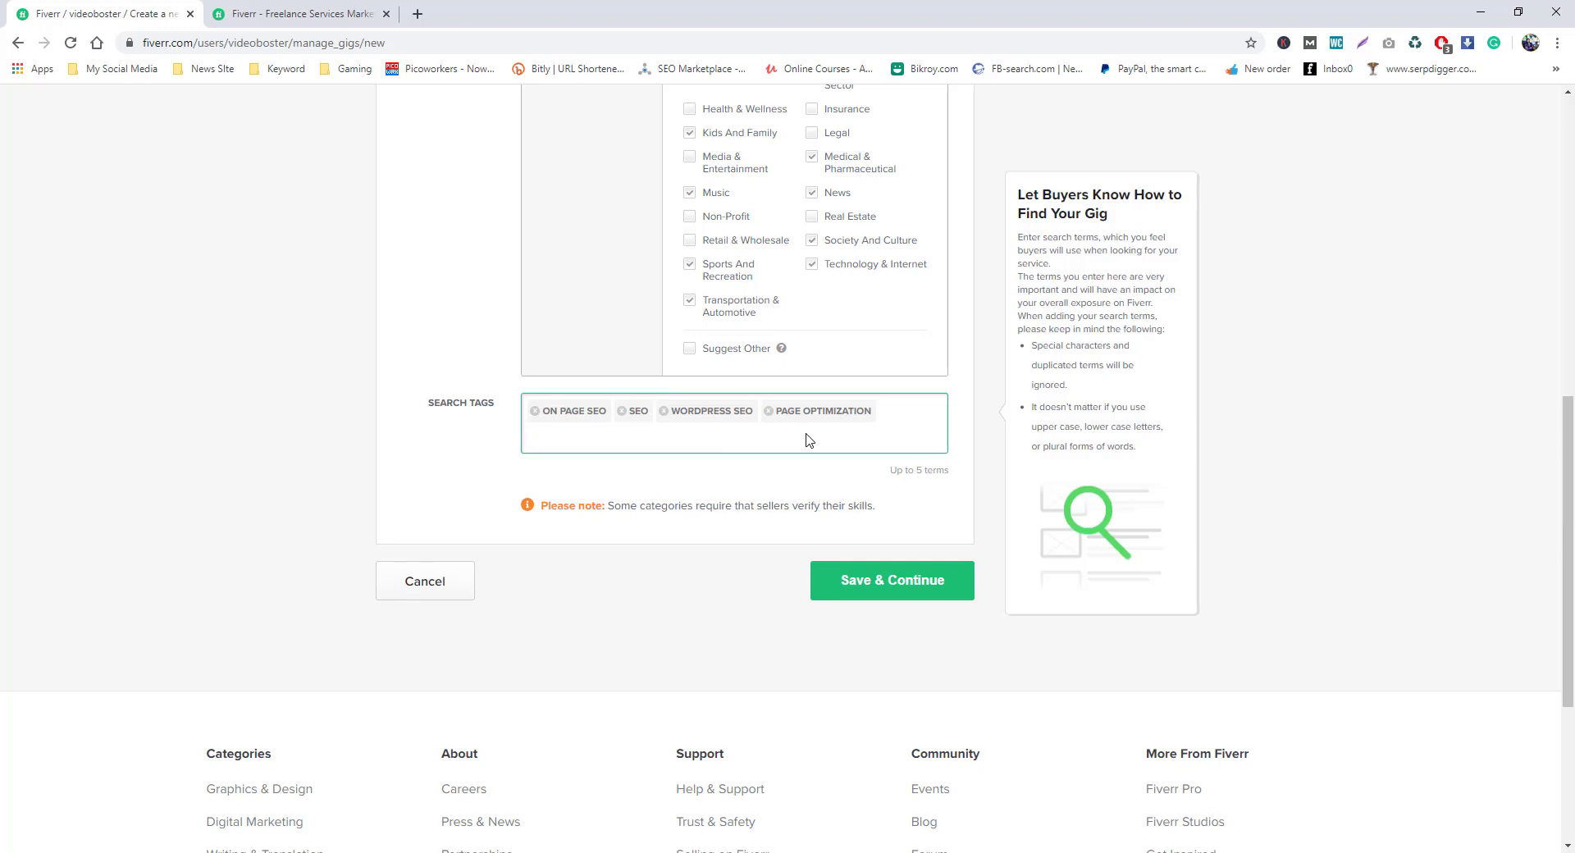
type("on Site SEO")
key("Return")
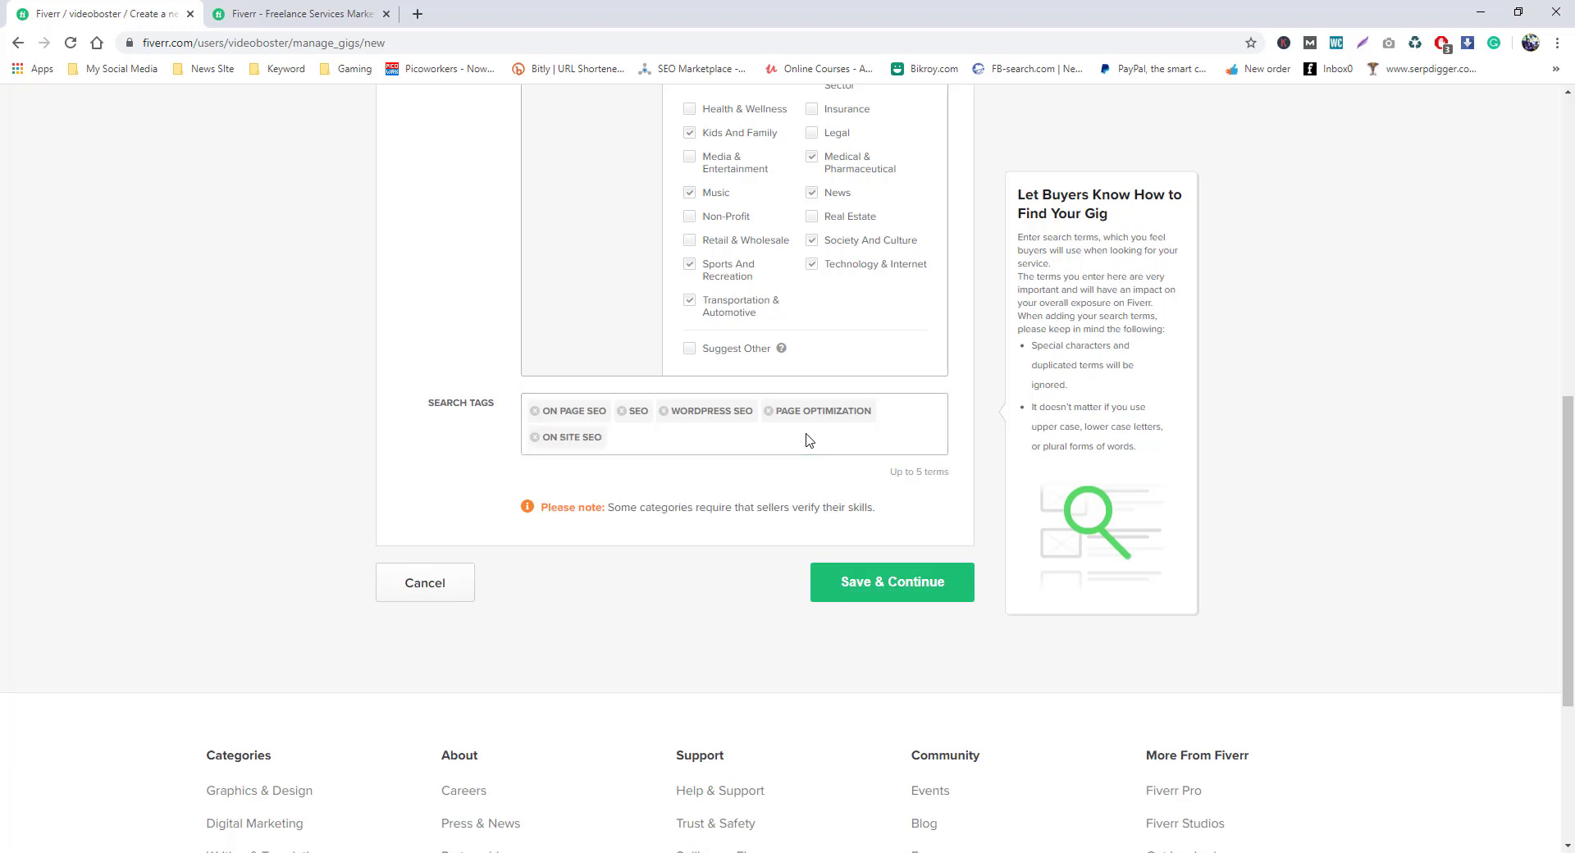
- Insert "Wordpress" between "Complete" and "On Page SEO" in the gig title
scroll(808, 441, "up", 9)
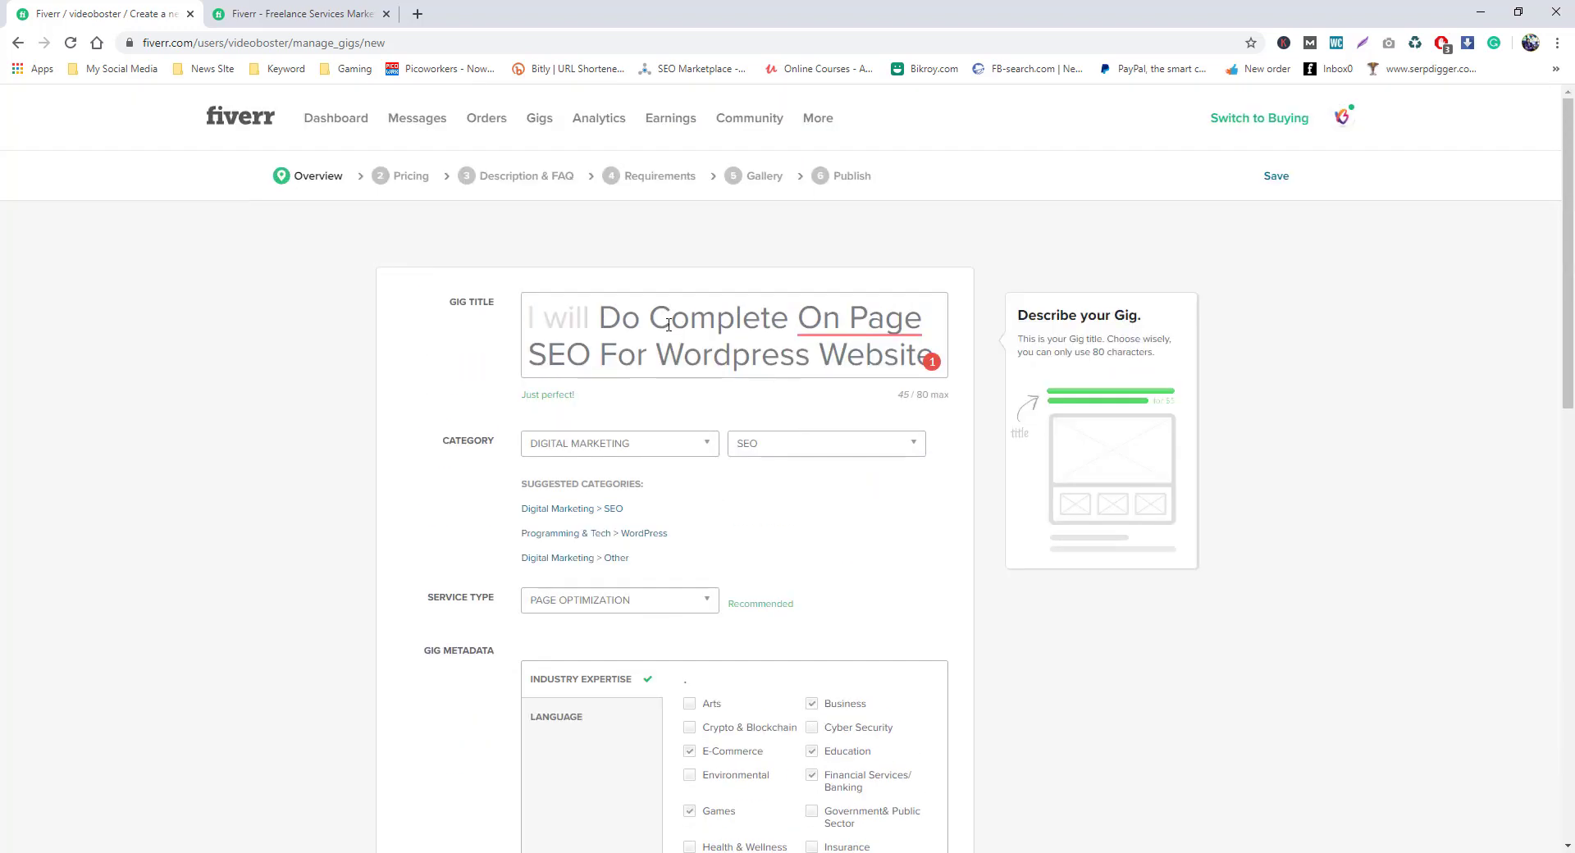
left_click(650, 318)
left_click_drag(650, 318, 787, 322)
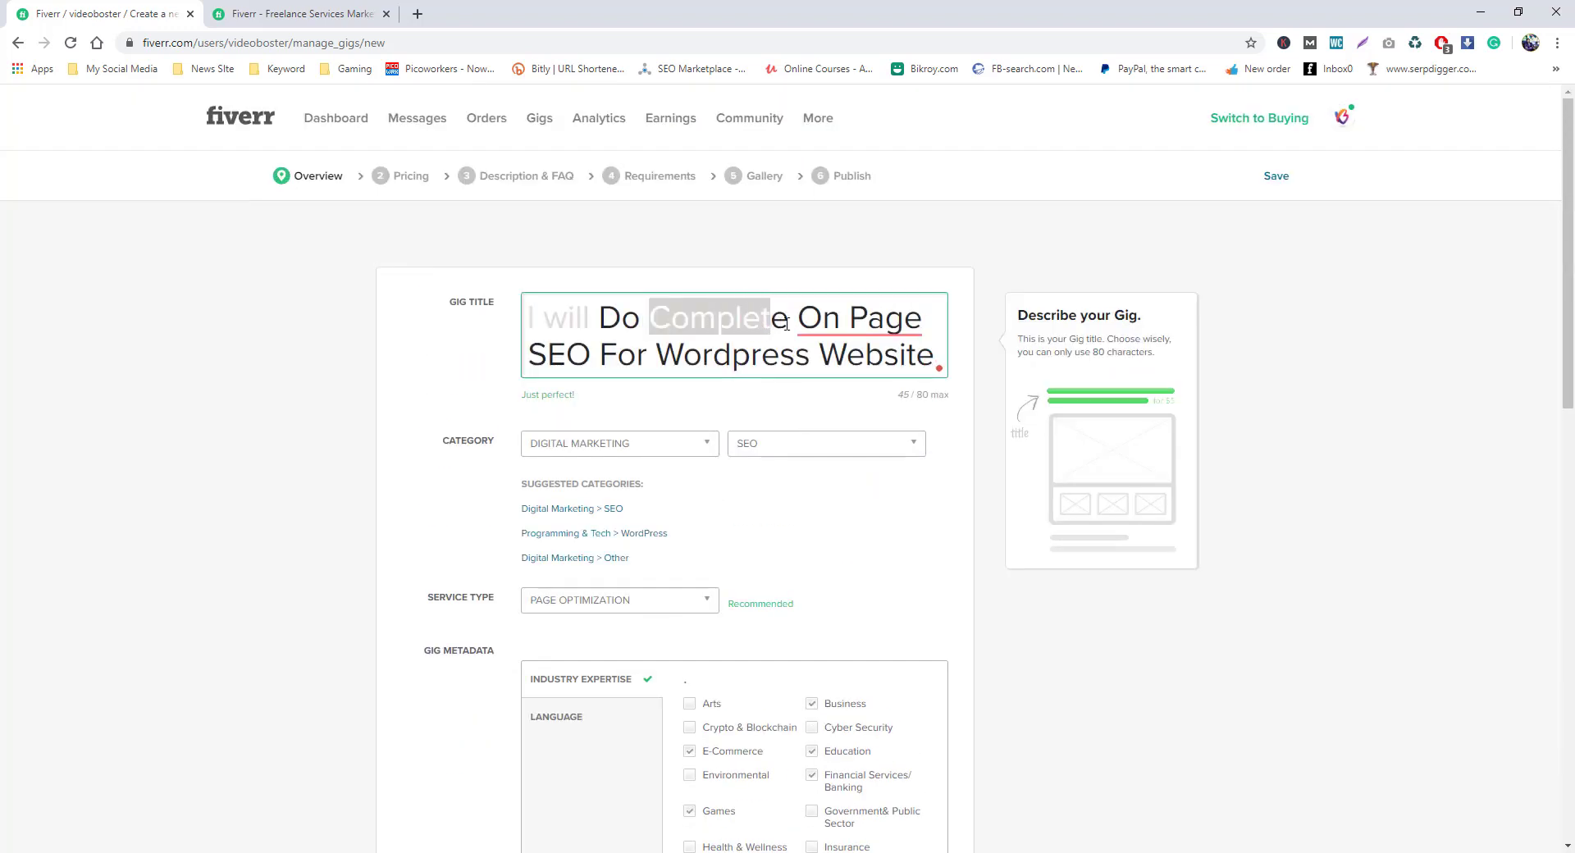
left_click(790, 322)
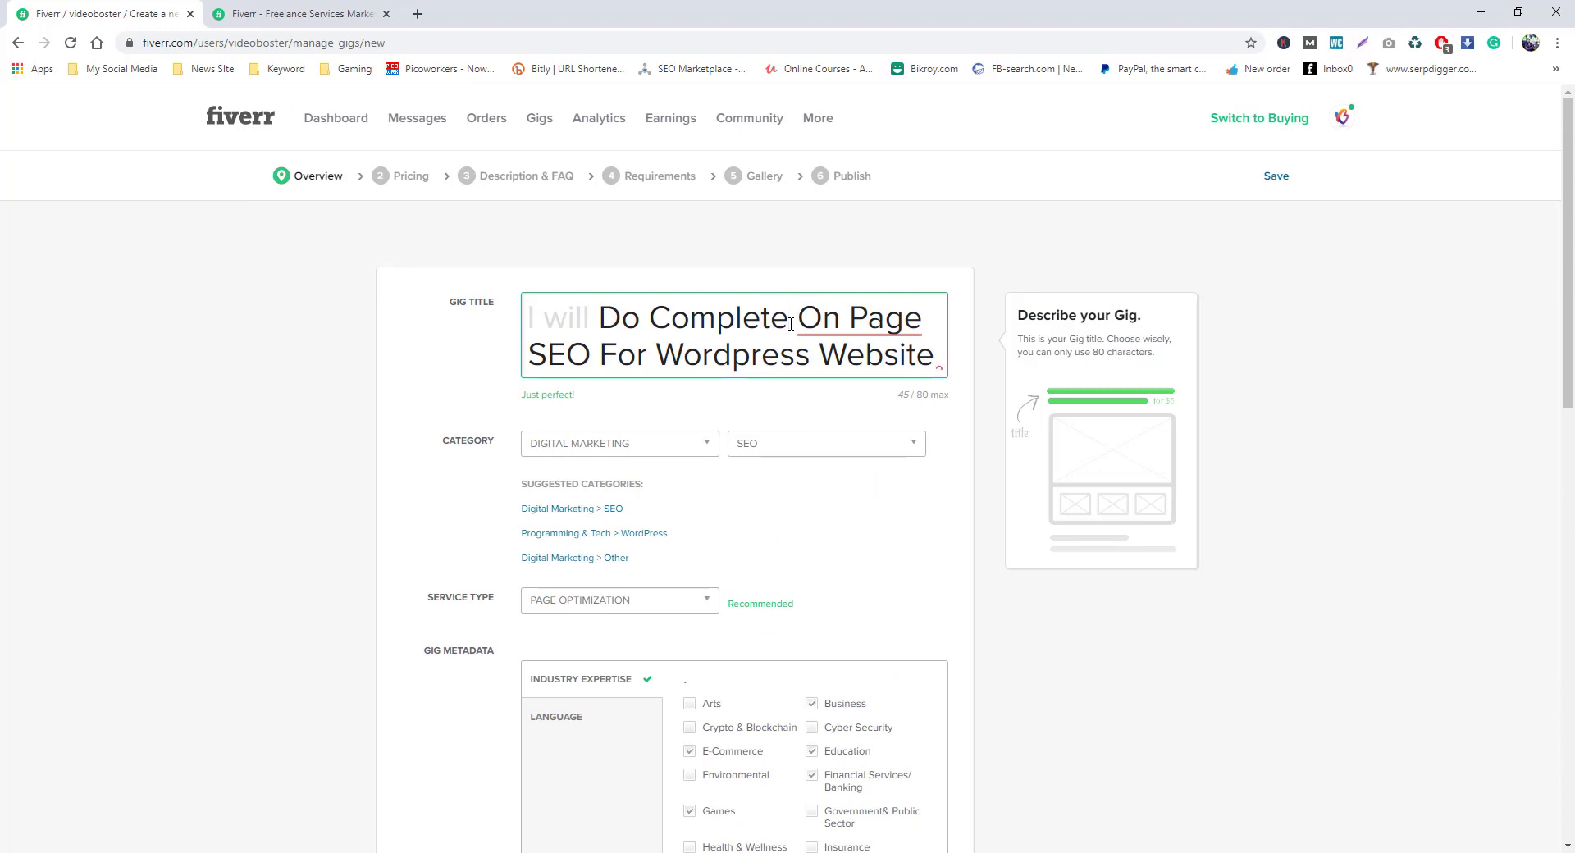
type("Word")
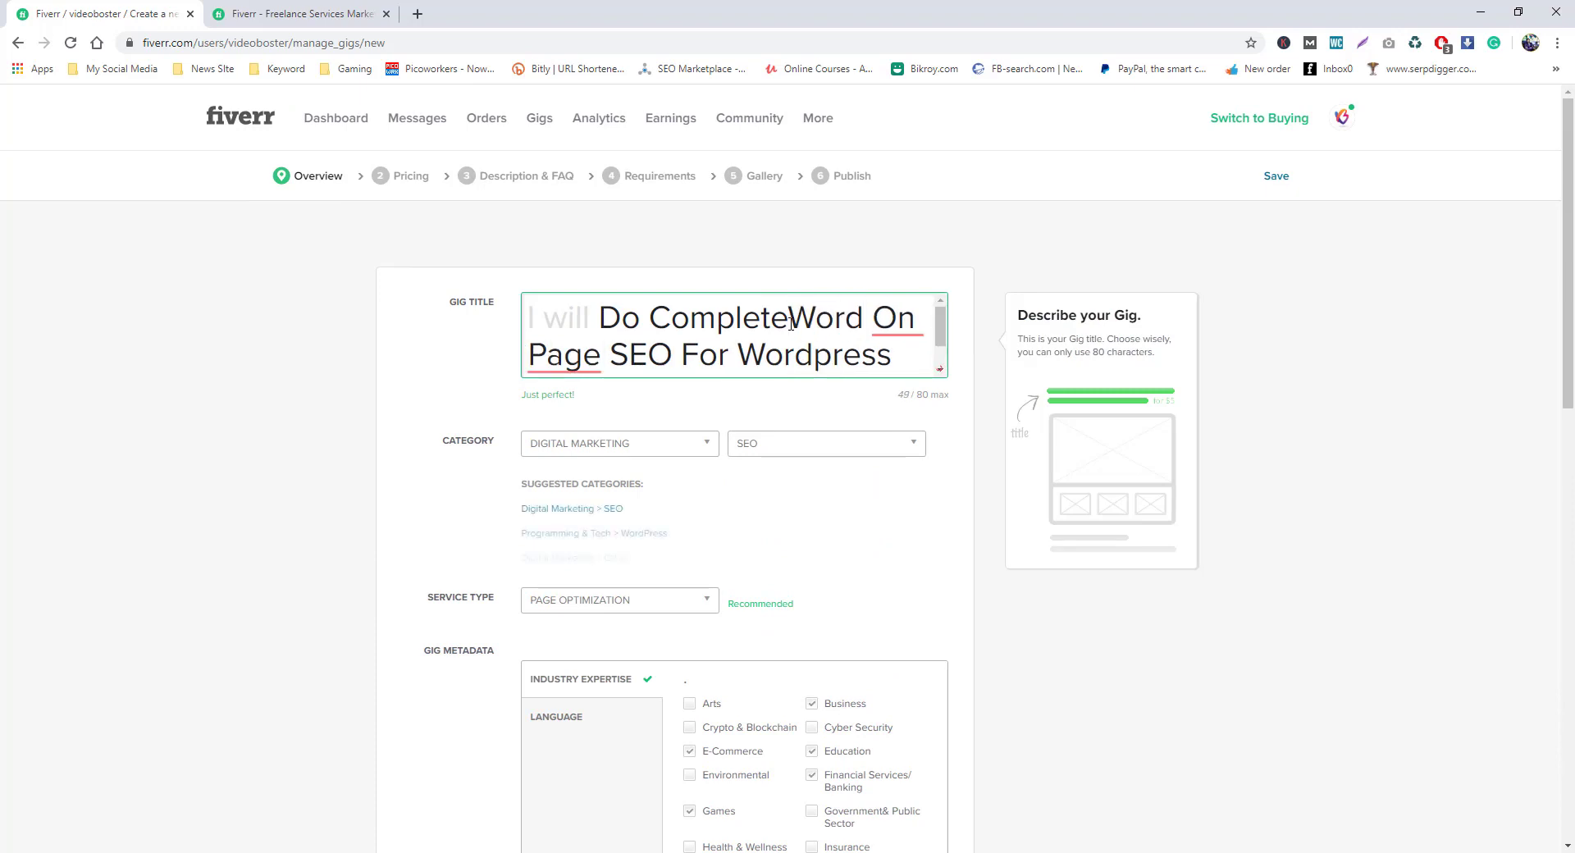
type("press On")
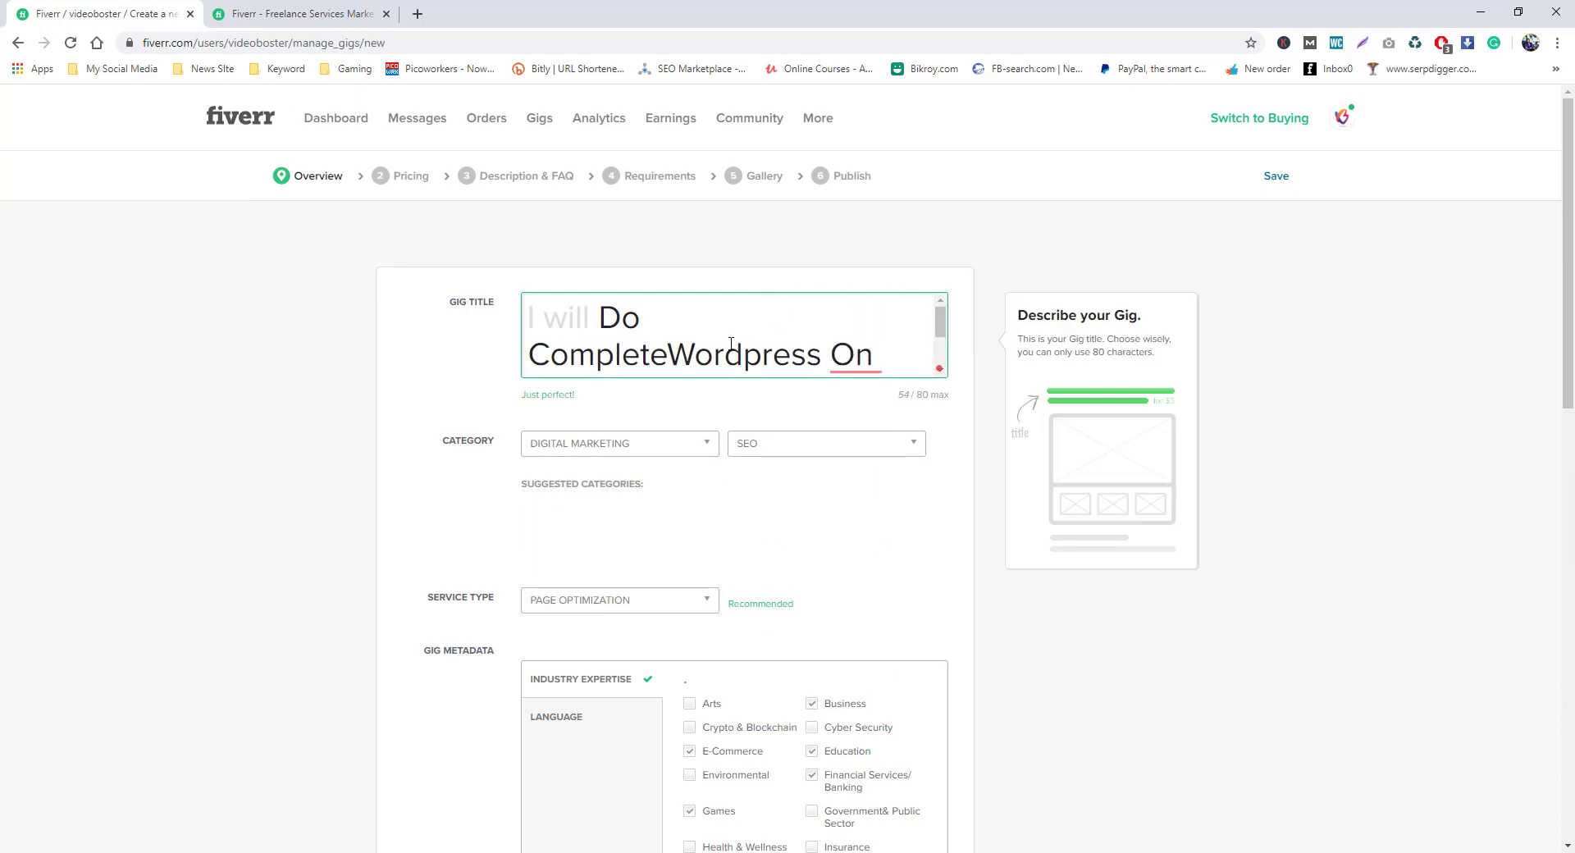
left_click(694, 354)
left_click(666, 355)
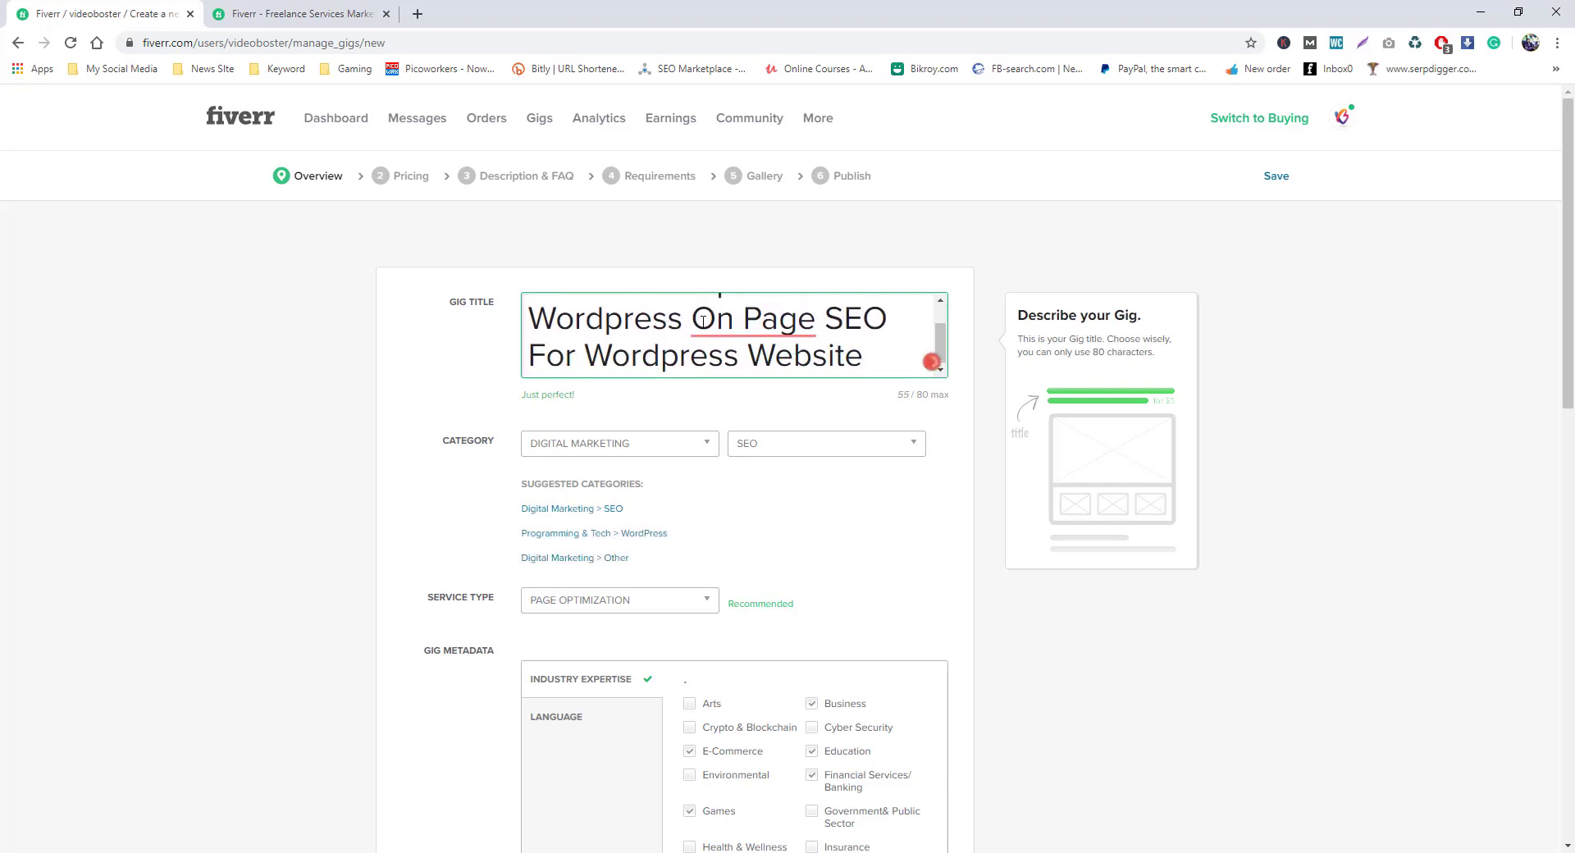
scroll(874, 334, "up", 1)
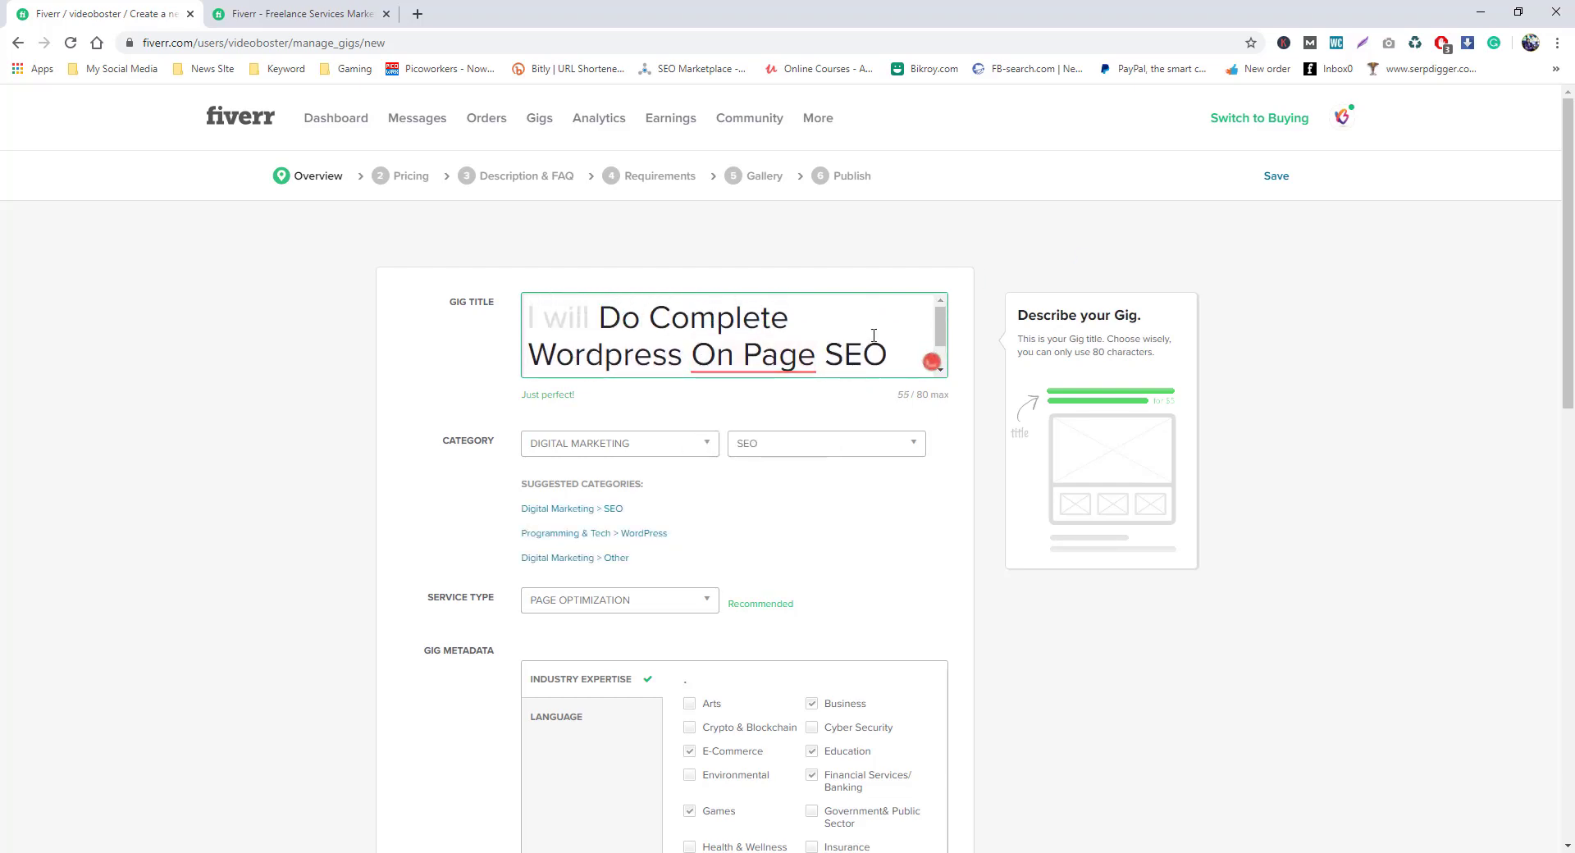
- Change the end of the gig title to "For Website Ranking", removing the second "Wordpress"
scroll(873, 334, "down", 1)
left_click_drag(588, 354, 863, 357)
left_click_drag(755, 357, 584, 358)
key("BackSpace")
key("BackSpace")
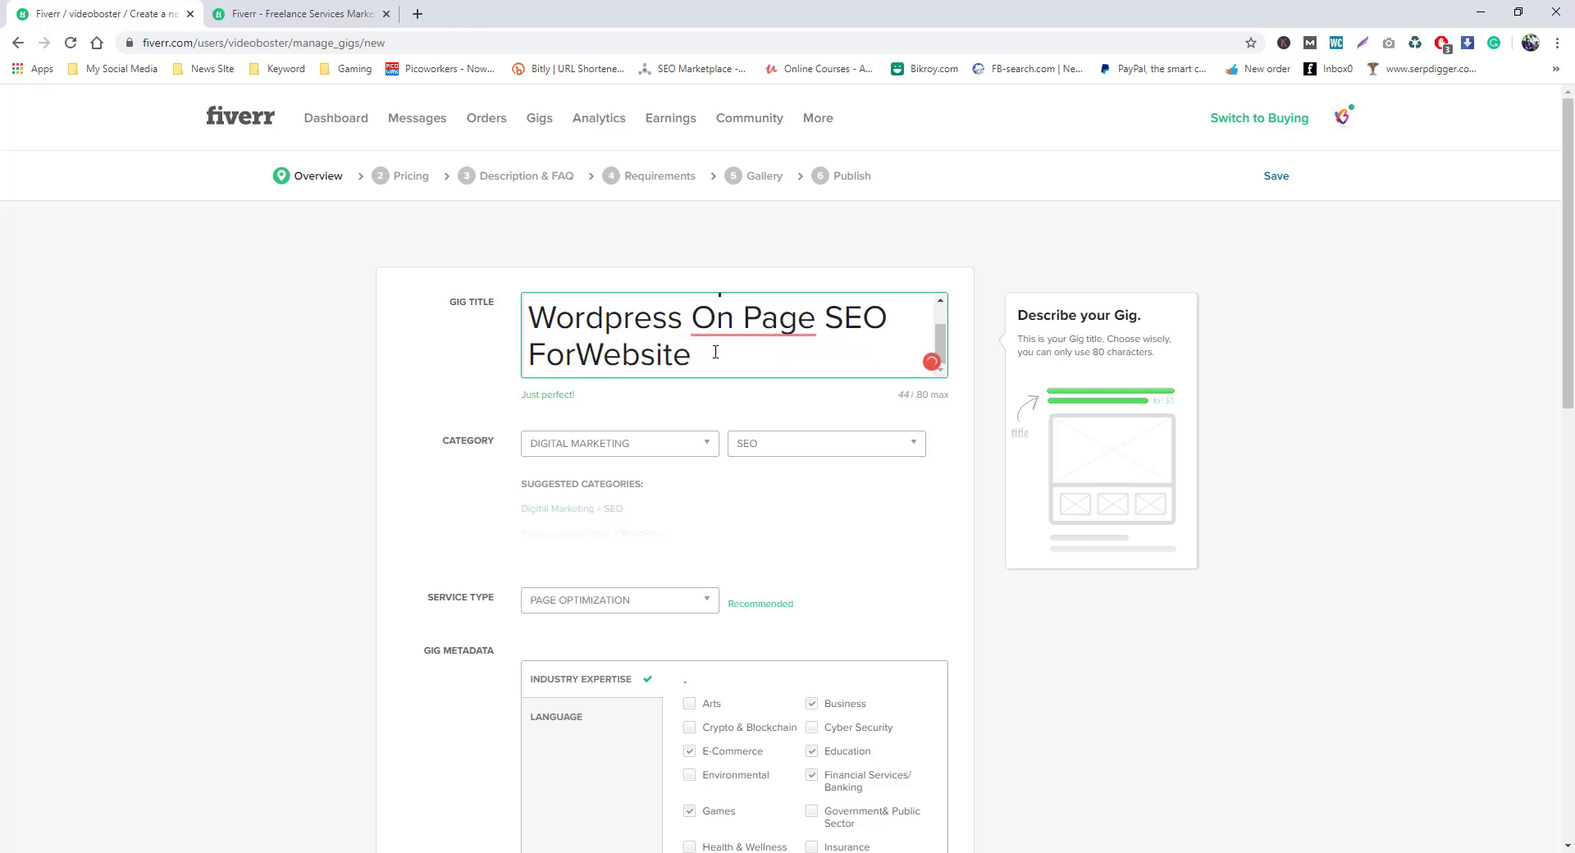
left_click(711, 355)
type("R")
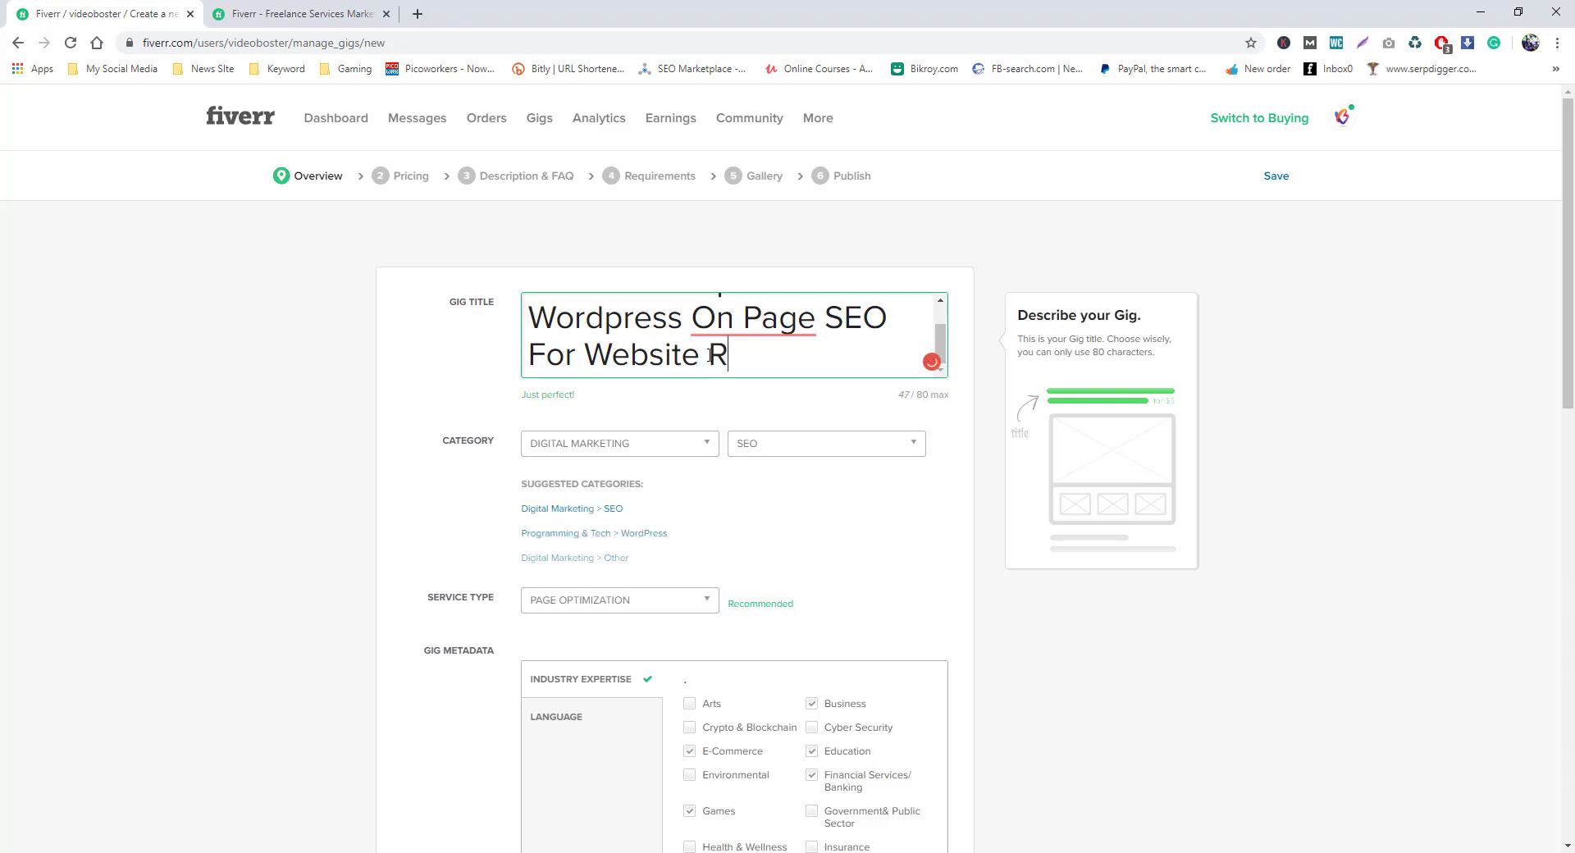
type("anking")
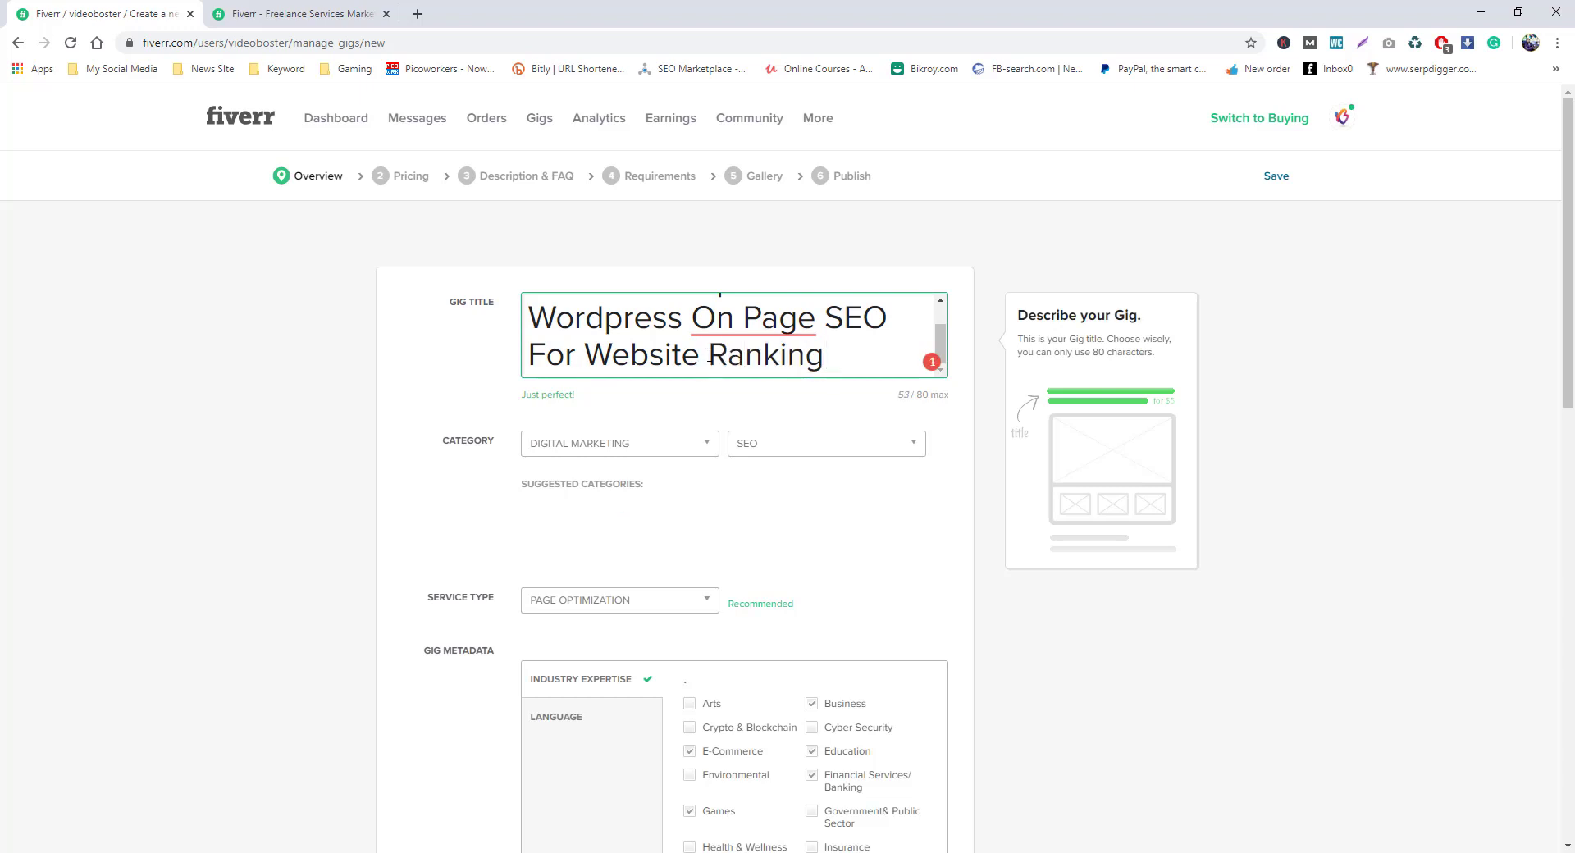
left_click_drag(837, 351, 610, 350)
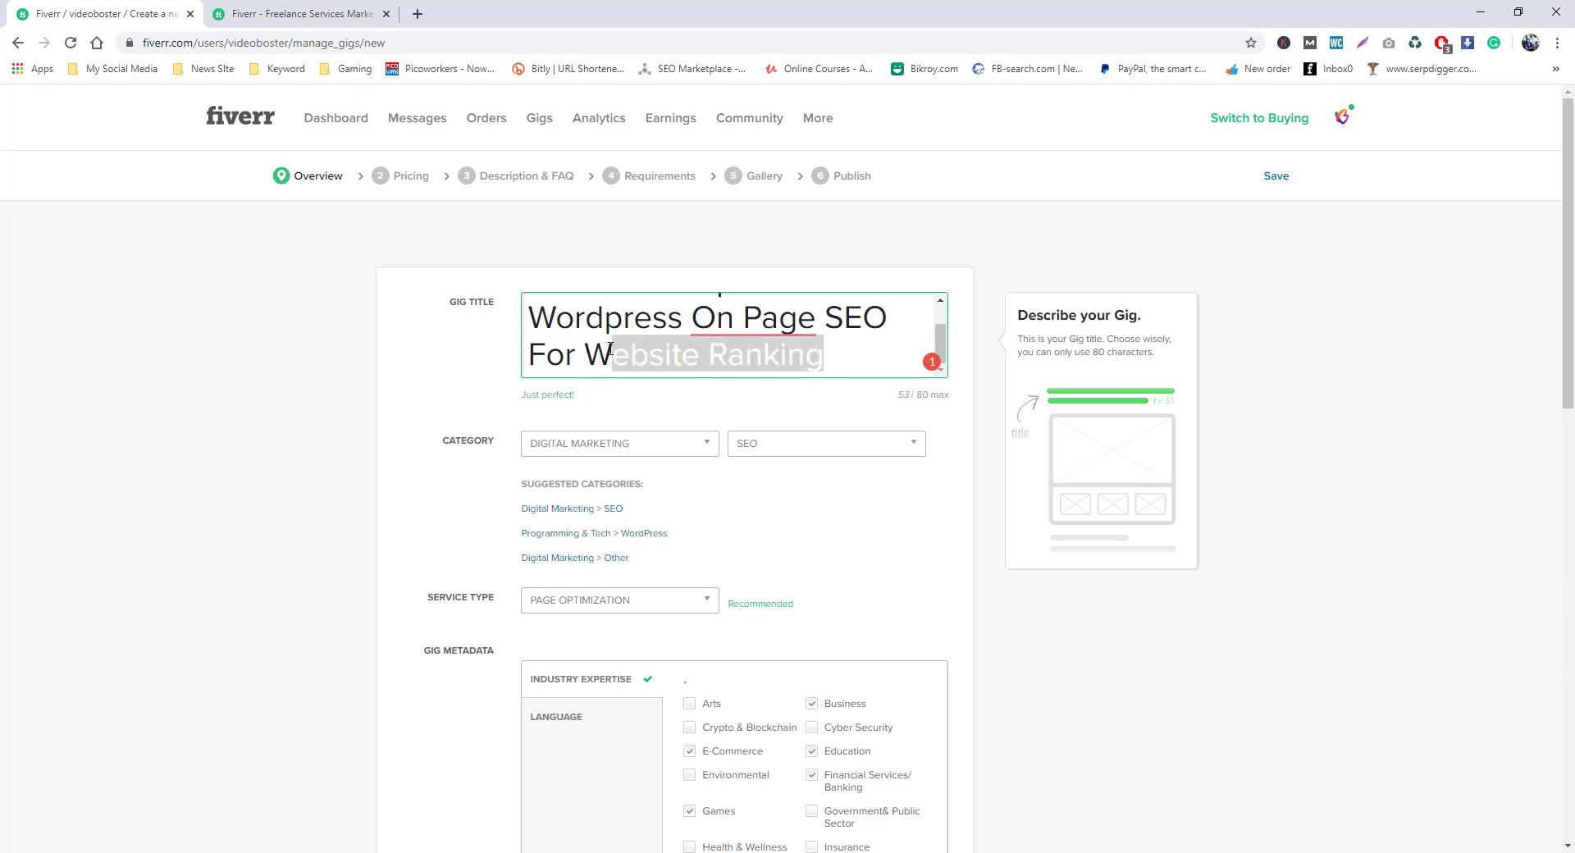
mouse_move(752, 319)
left_click(853, 350)
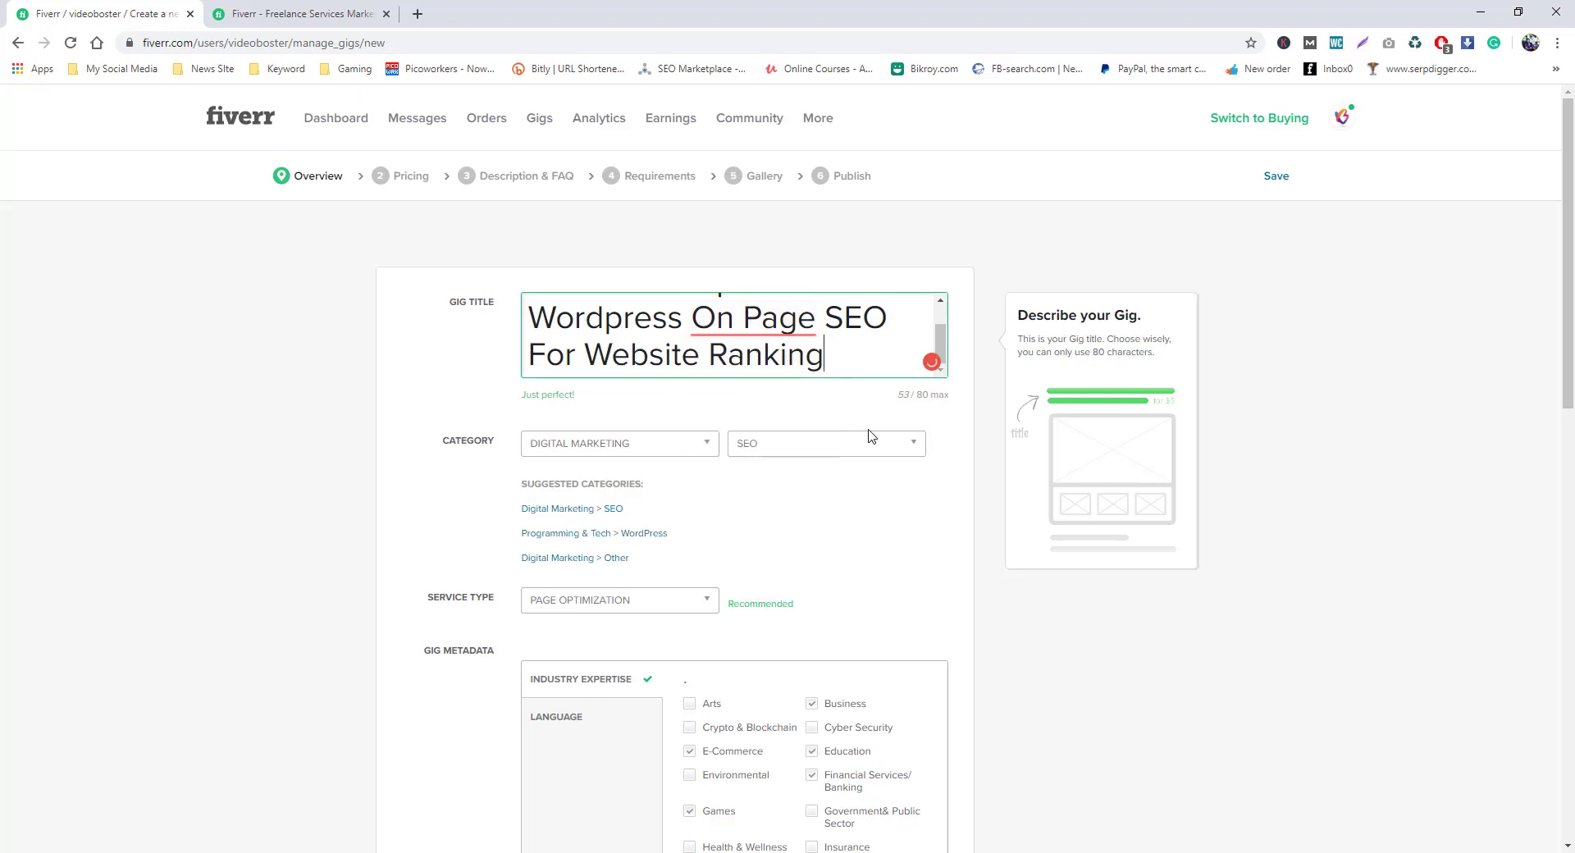
- Check the overview form, save it and continue to the pricing stage
scroll(821, 492, "down", 8)
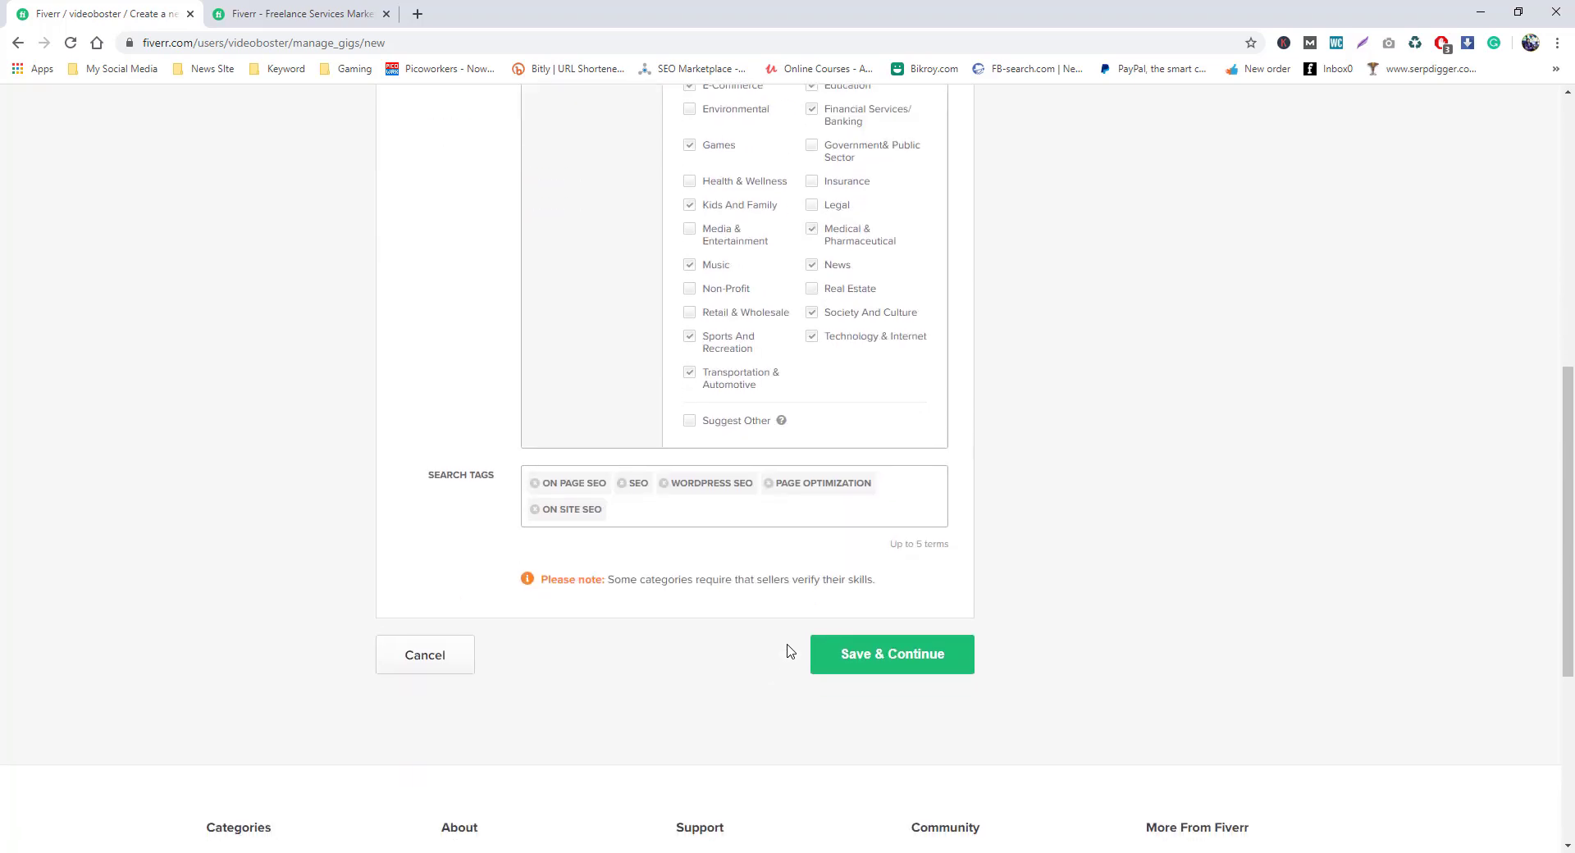
scroll(890, 654, "up", 4)
scroll(889, 653, "down", 4)
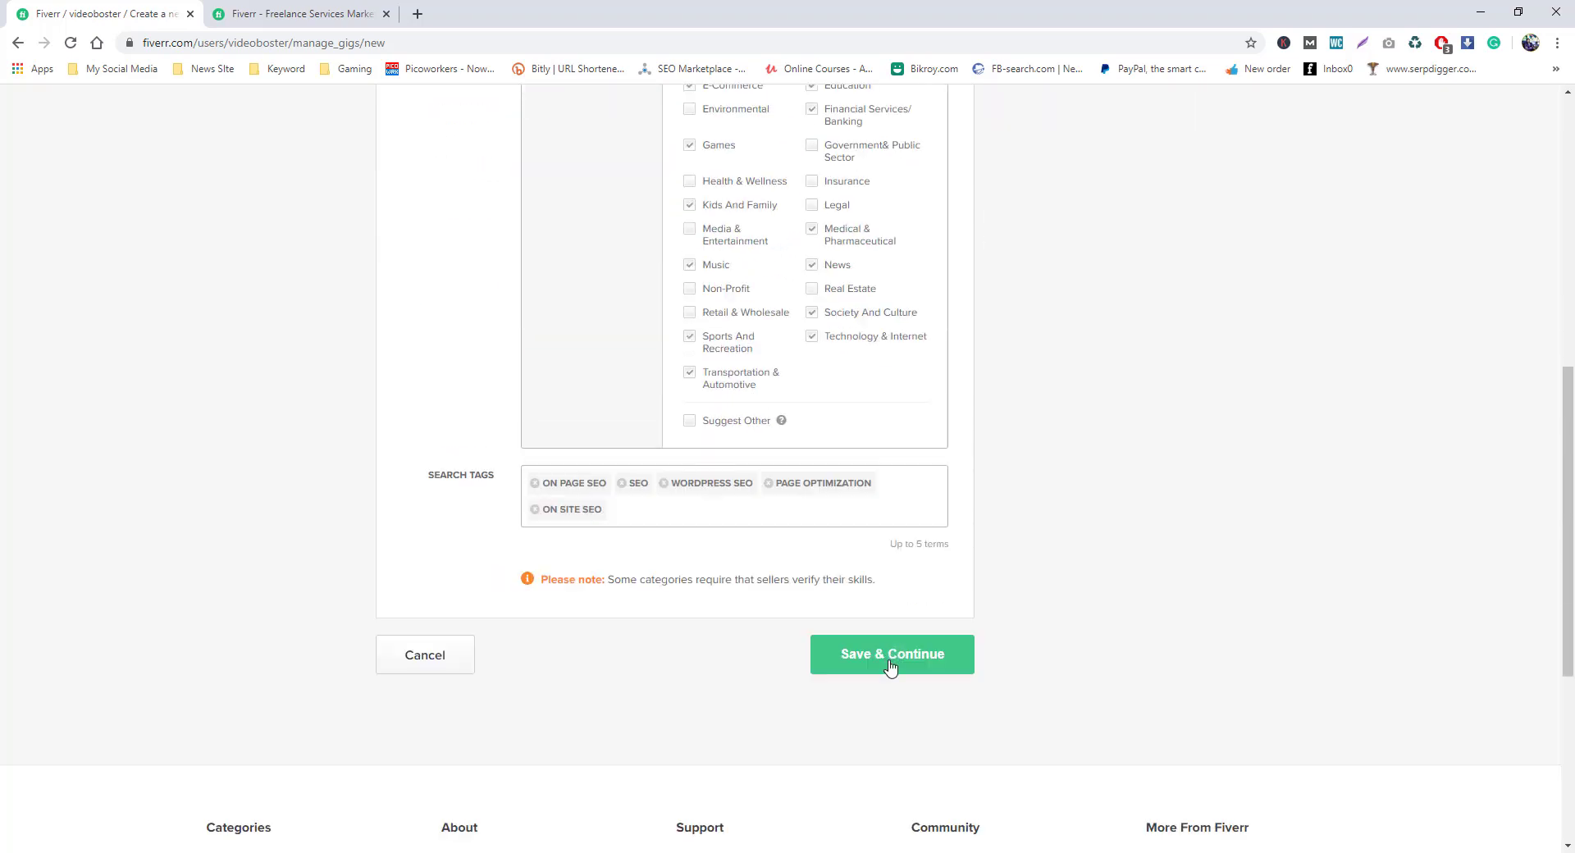
left_click(889, 663)
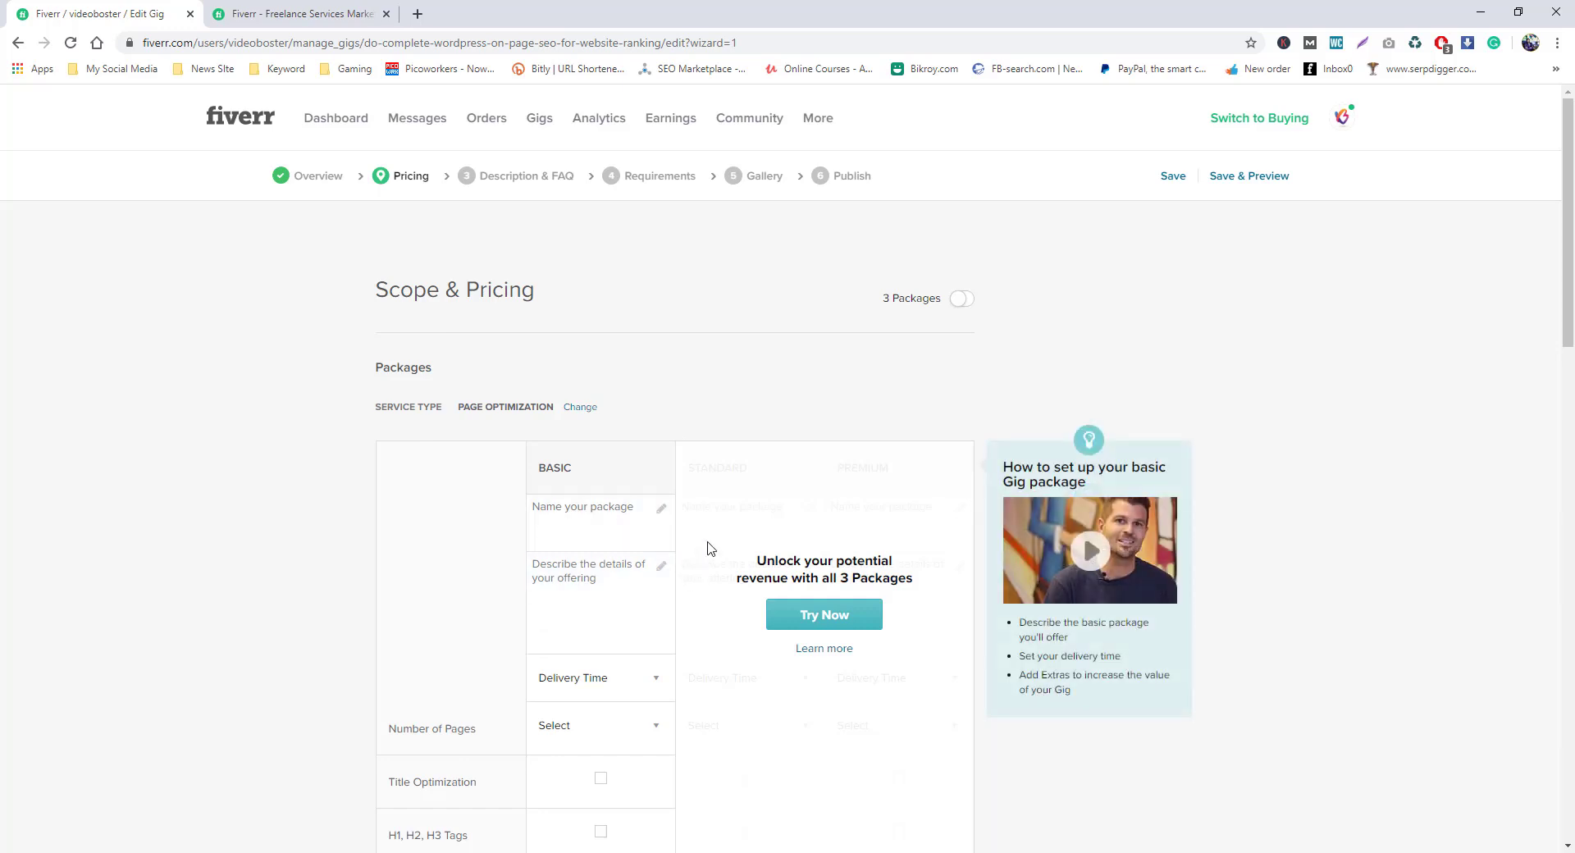
- Enable the three-package option for the gig and dismiss the gig packages introduction
left_click(962, 301)
left_click(777, 664)
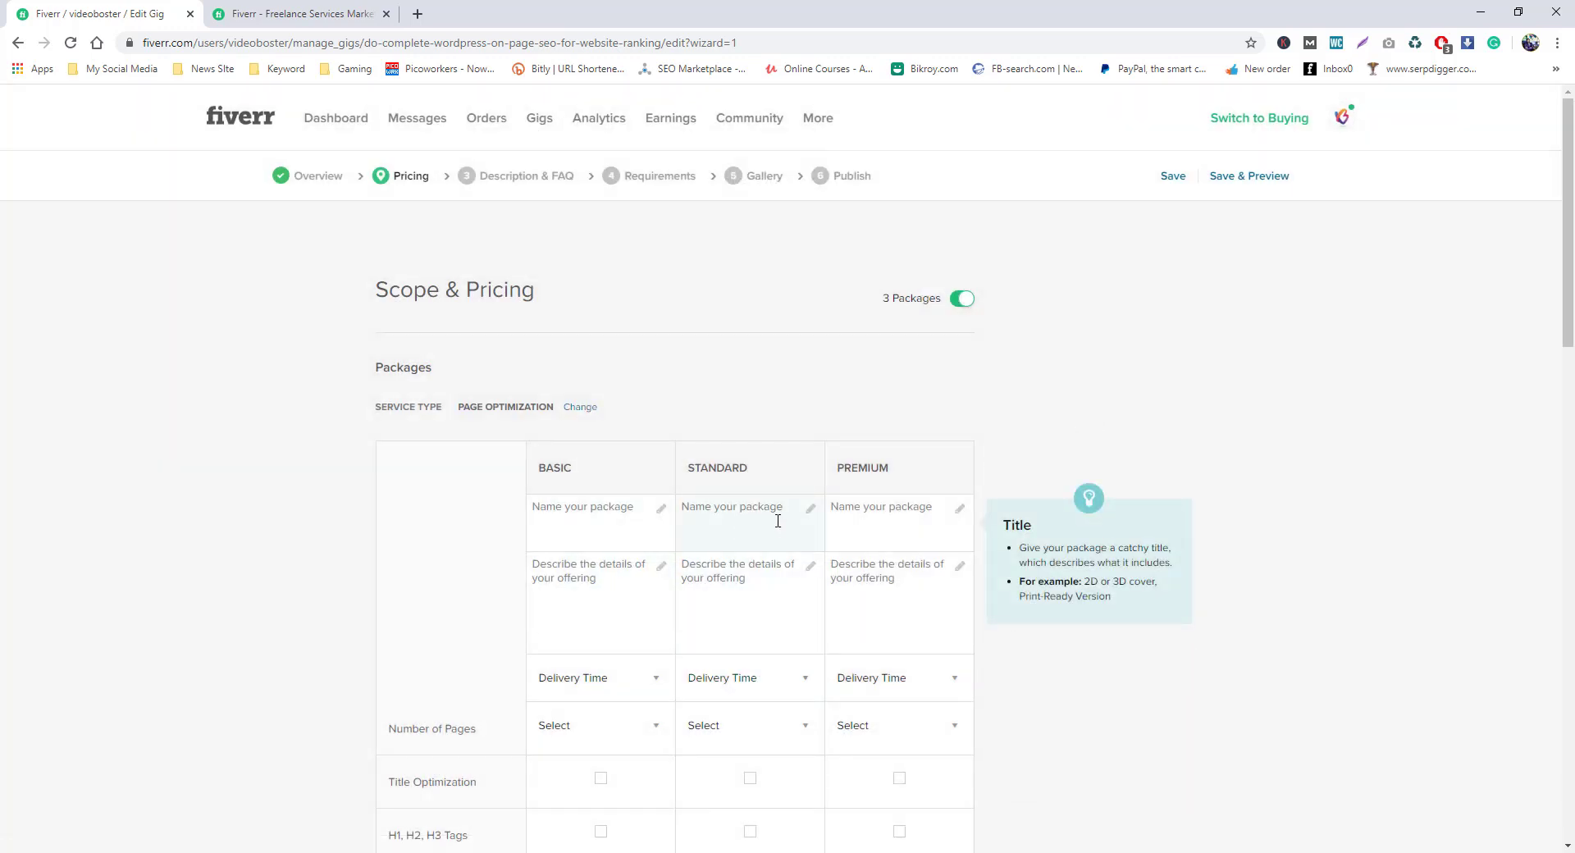
left_click(963, 300)
left_click(962, 300)
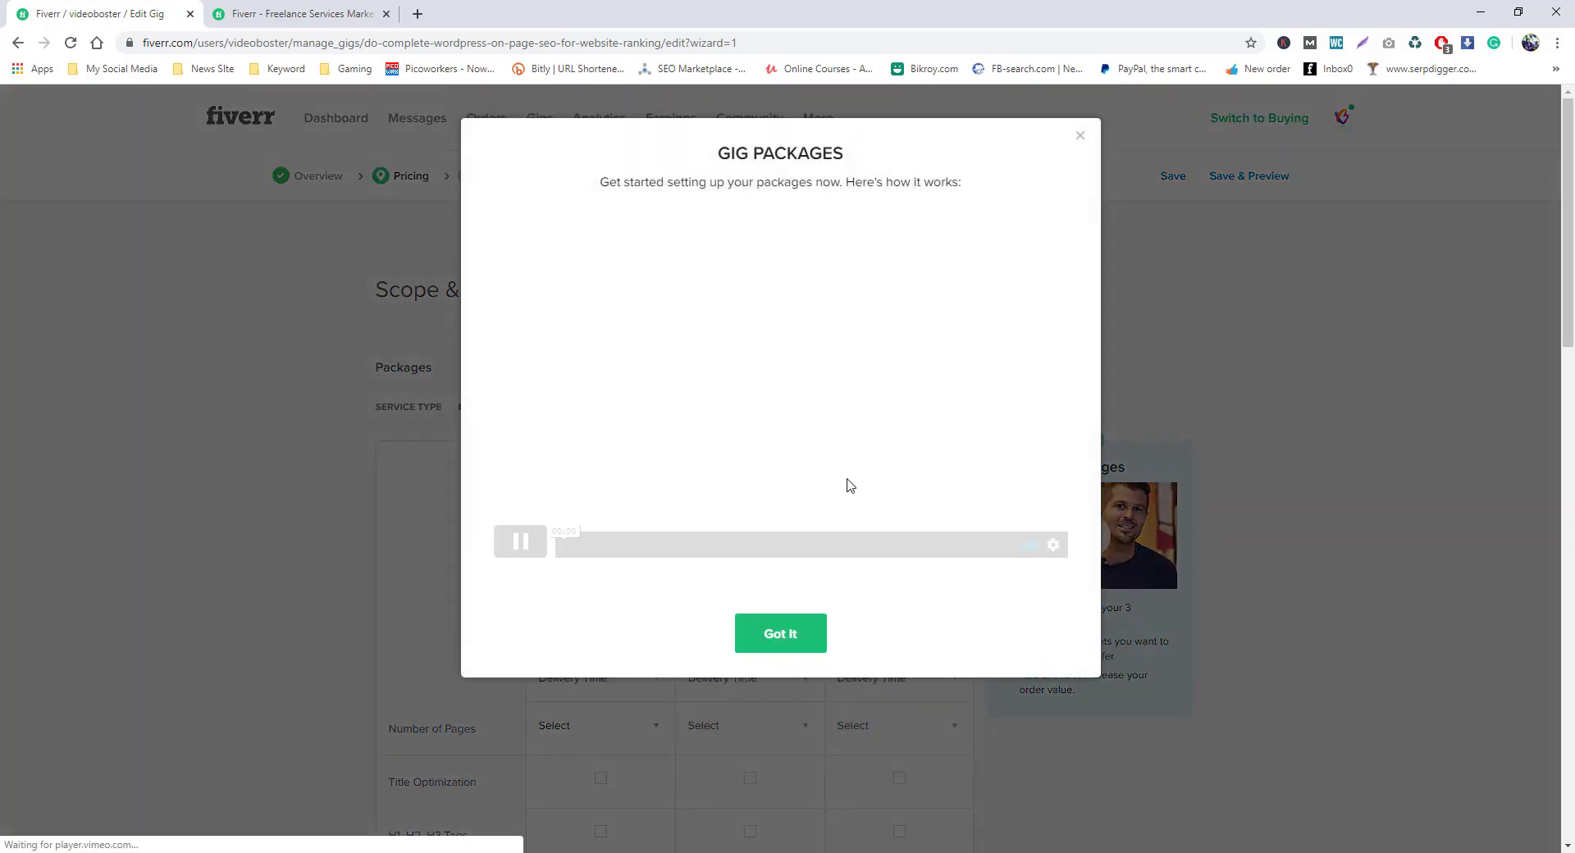
left_click(784, 659)
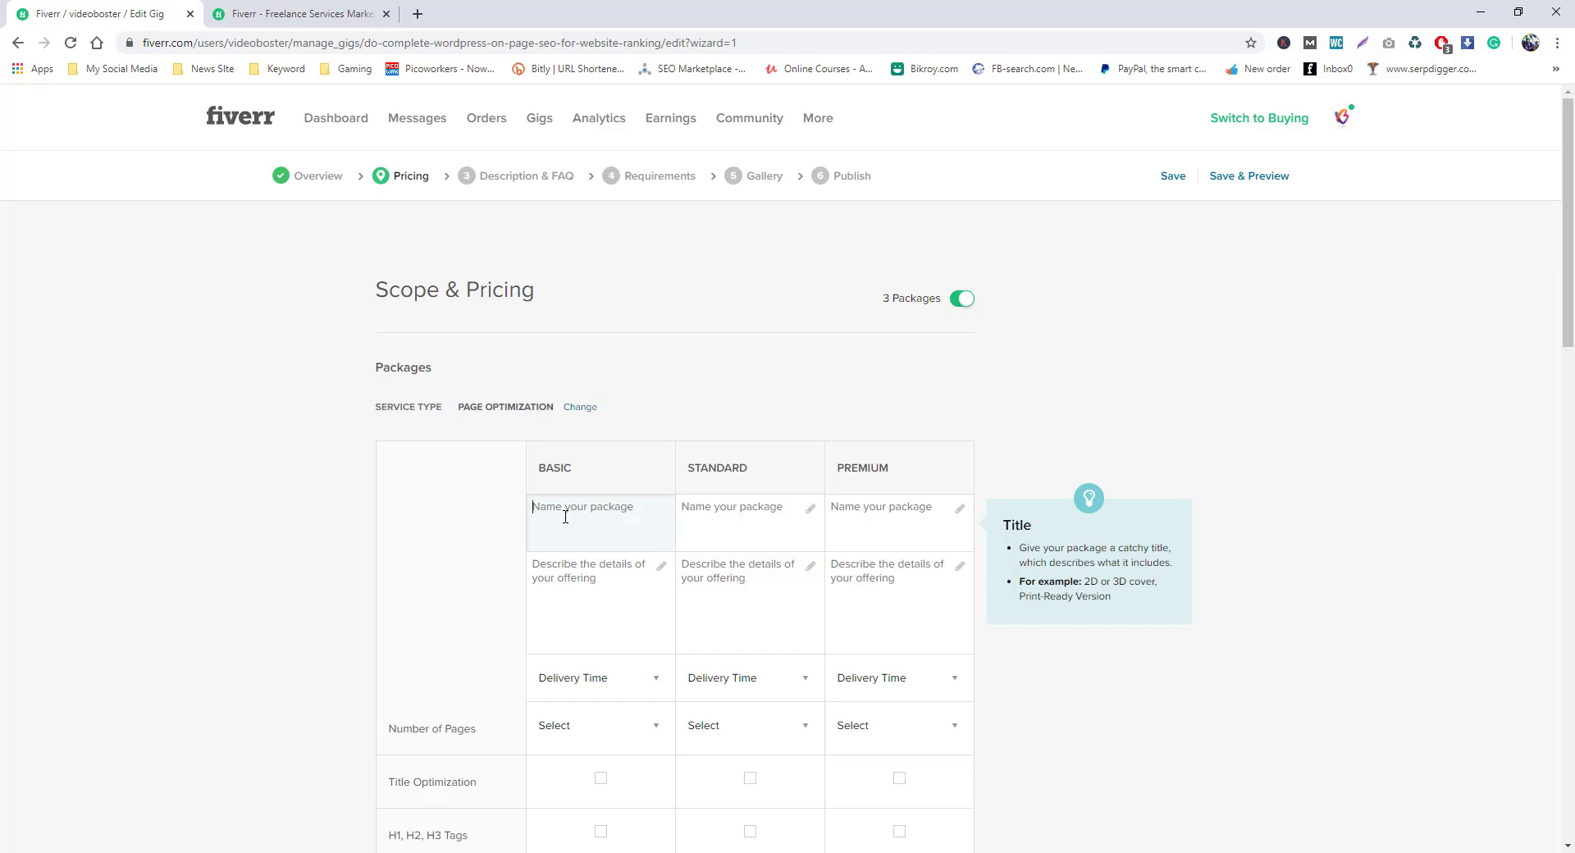
- Name the Basic package "Basic SEO"
left_click_drag(534, 457, 916, 484)
left_click(597, 519)
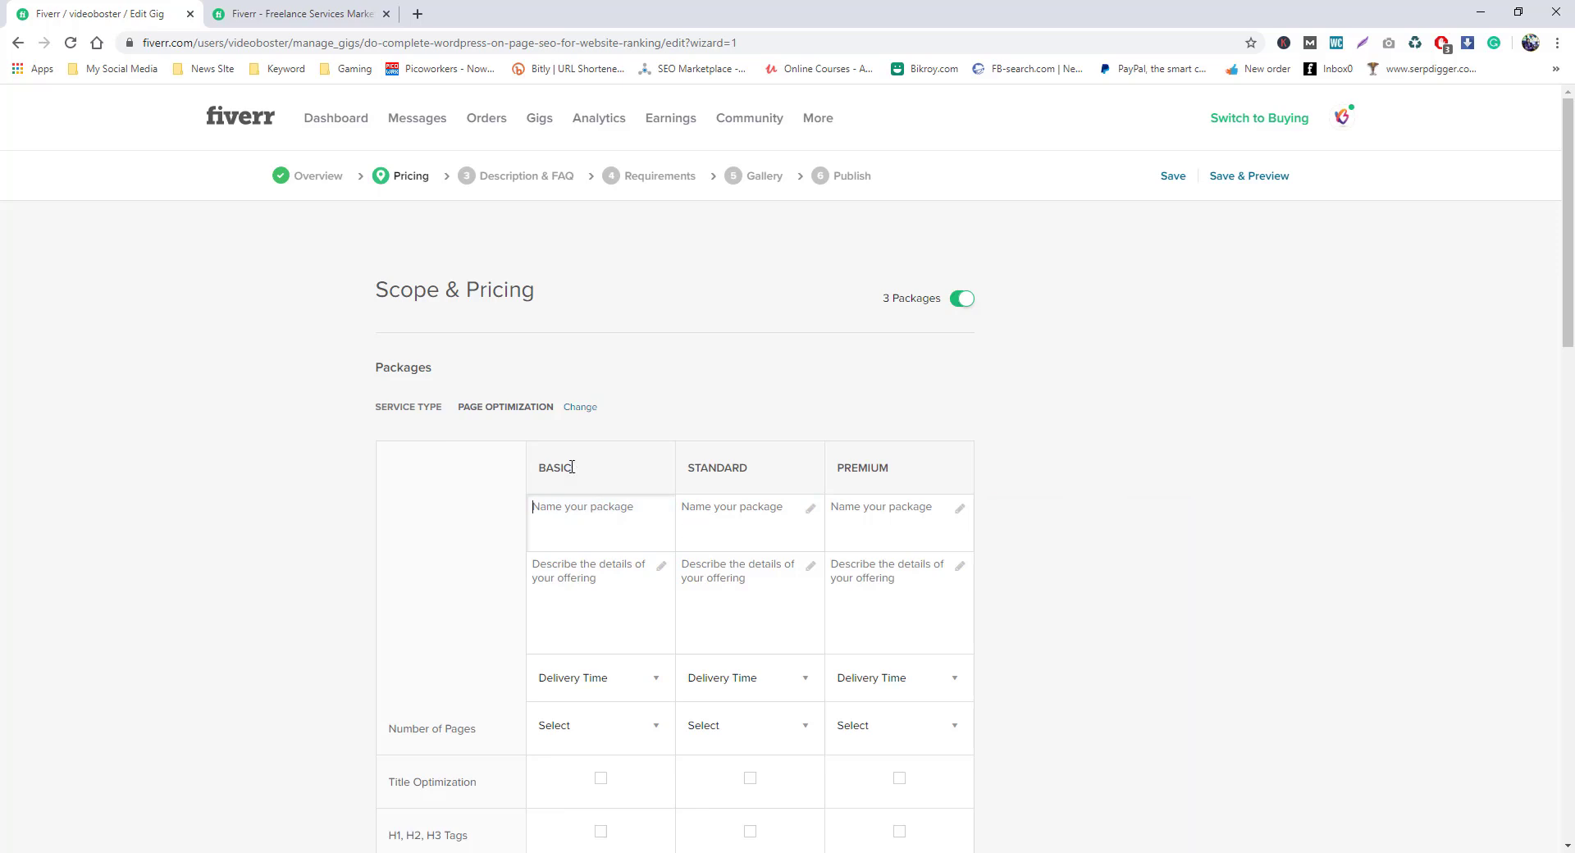
key("Tab")
left_click(573, 521)
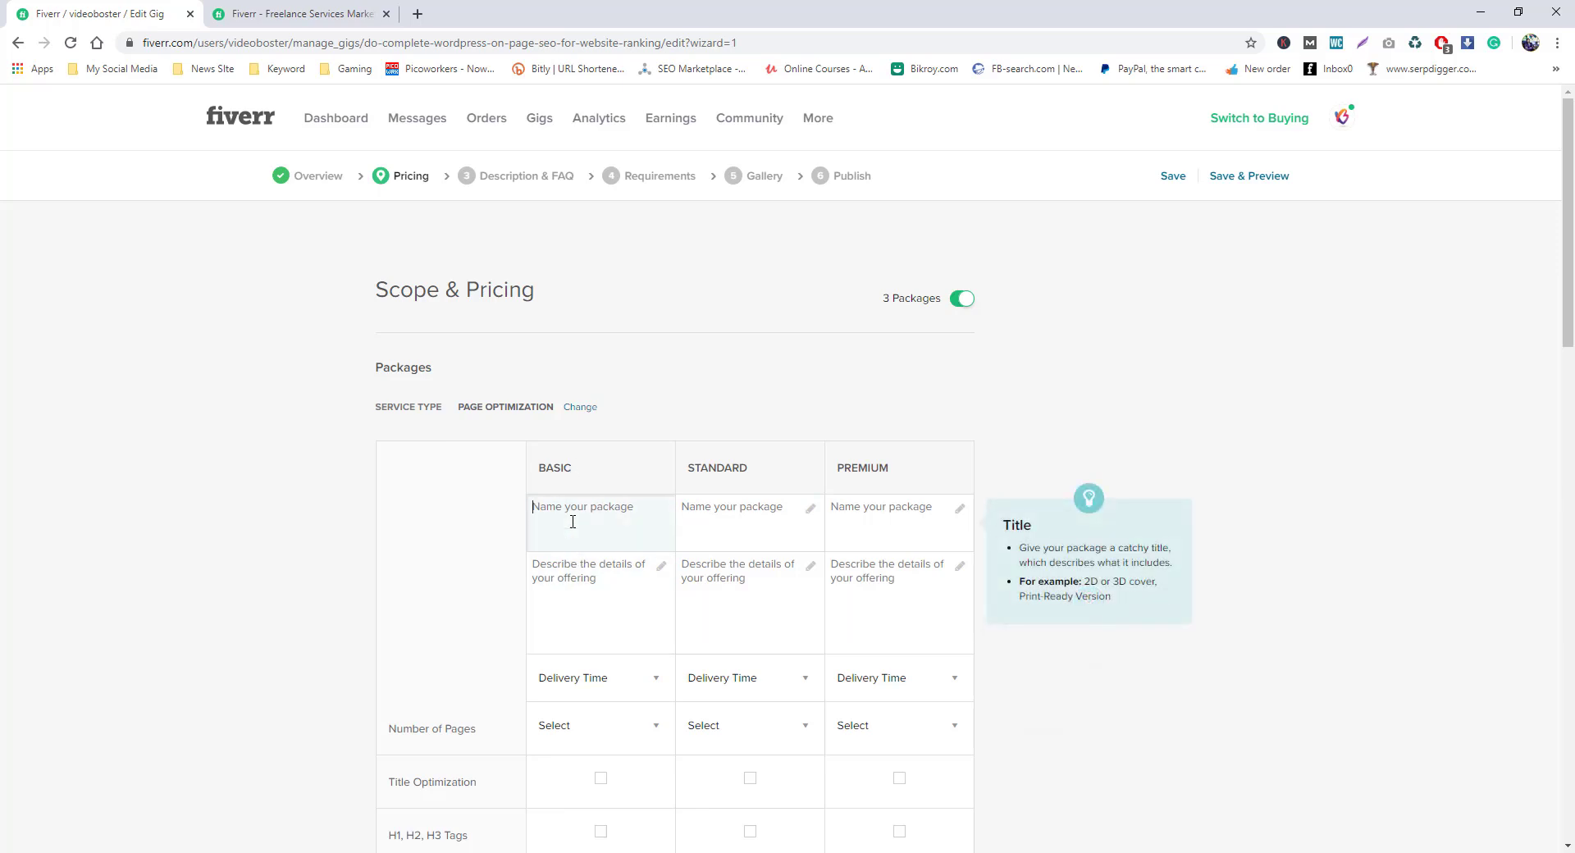
type("BV")
type("sic SEO")
- Name the Standard package "Standard SEO" and the Premium package "Premium SEO"
left_click(713, 516)
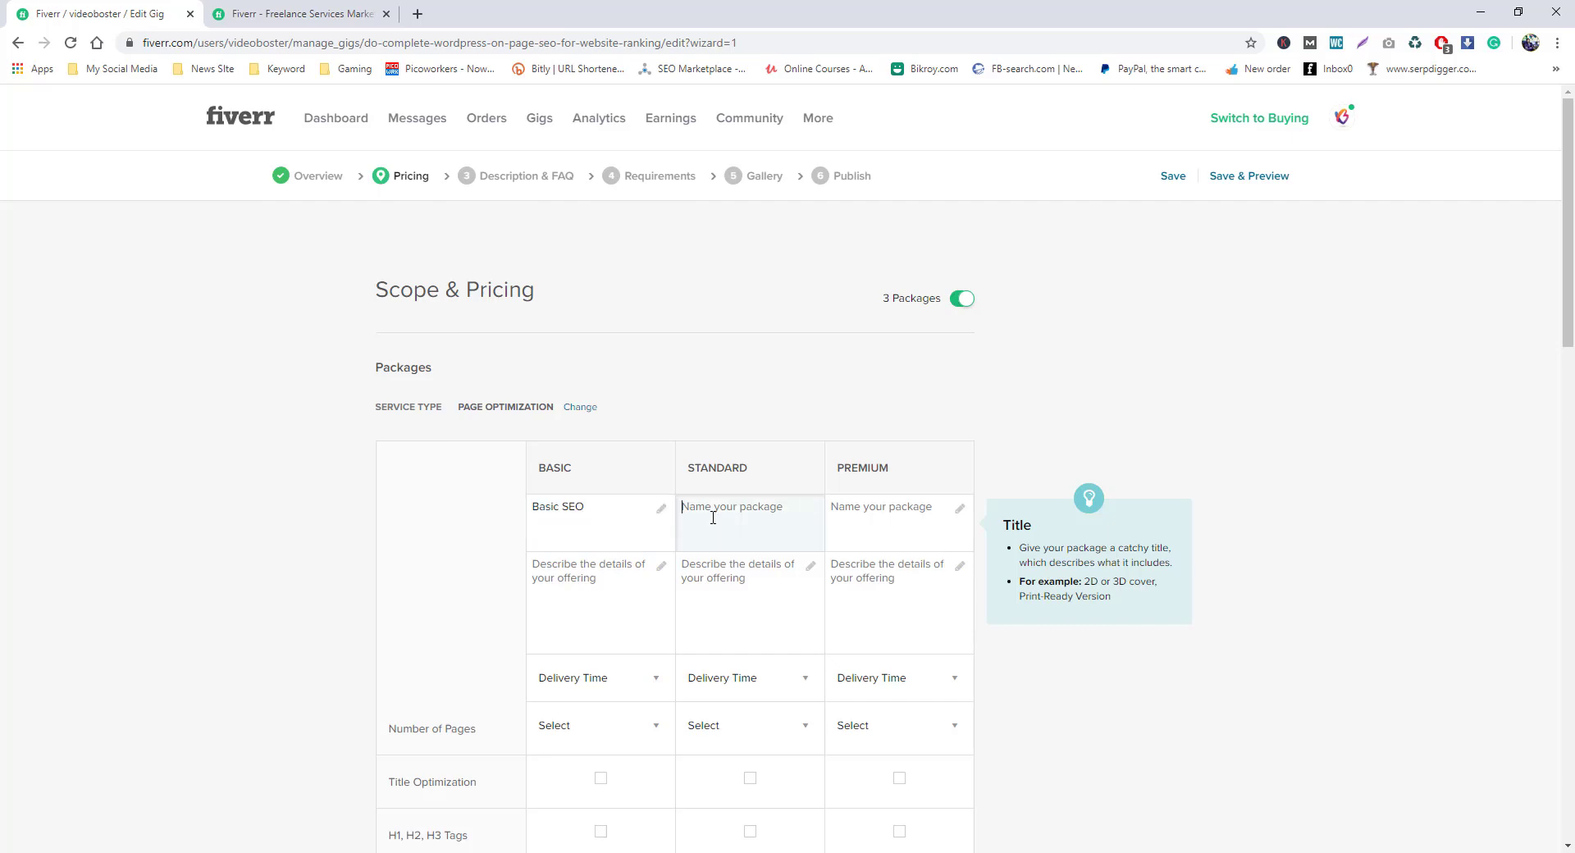
type("Standard SEO")
left_click(853, 527)
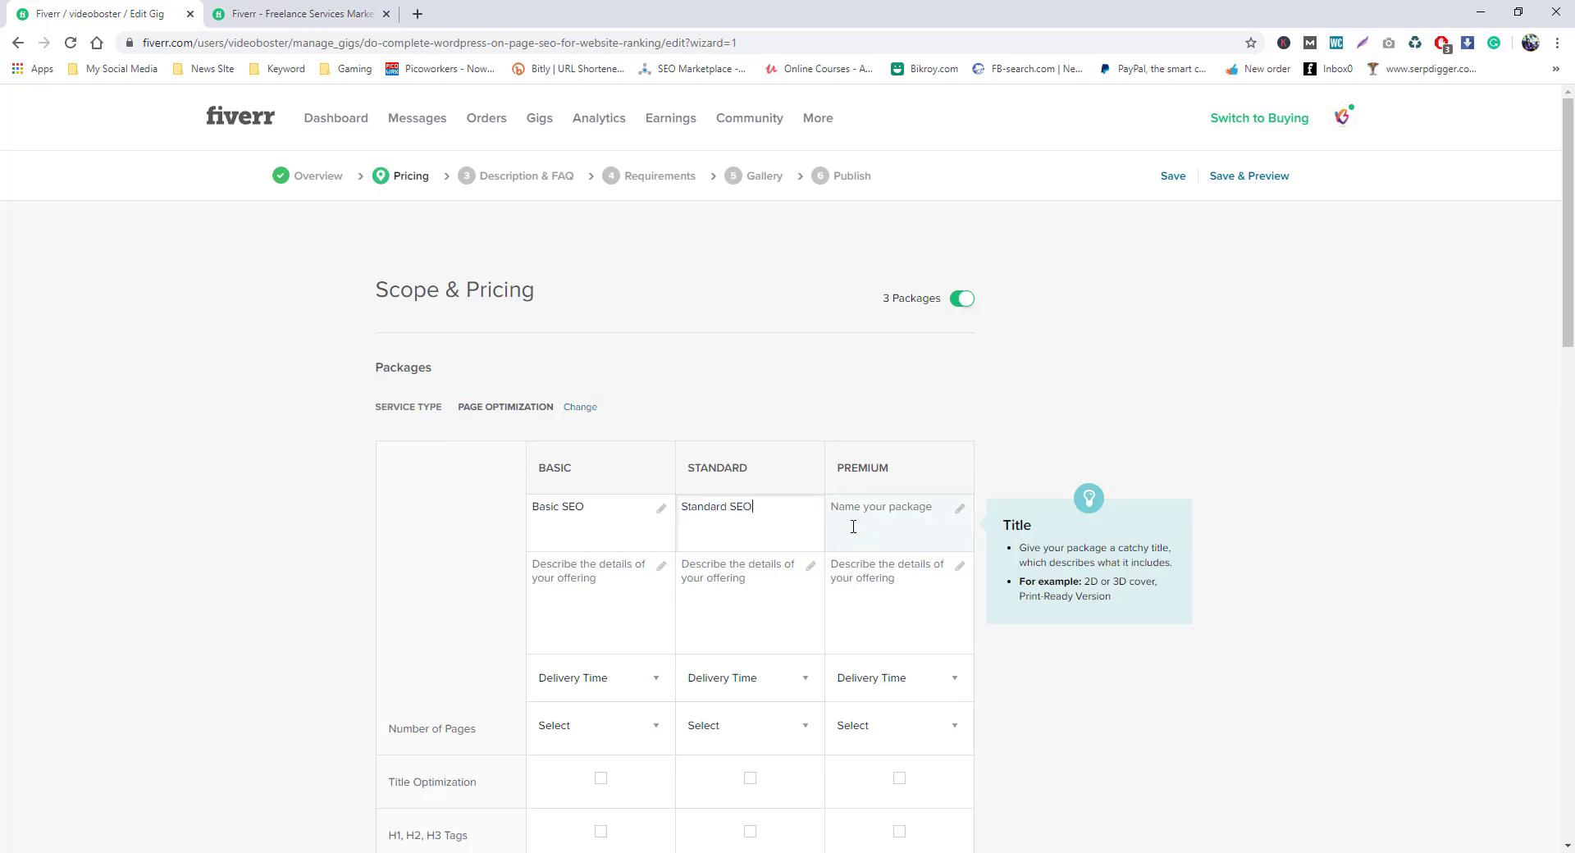
type("Pr")
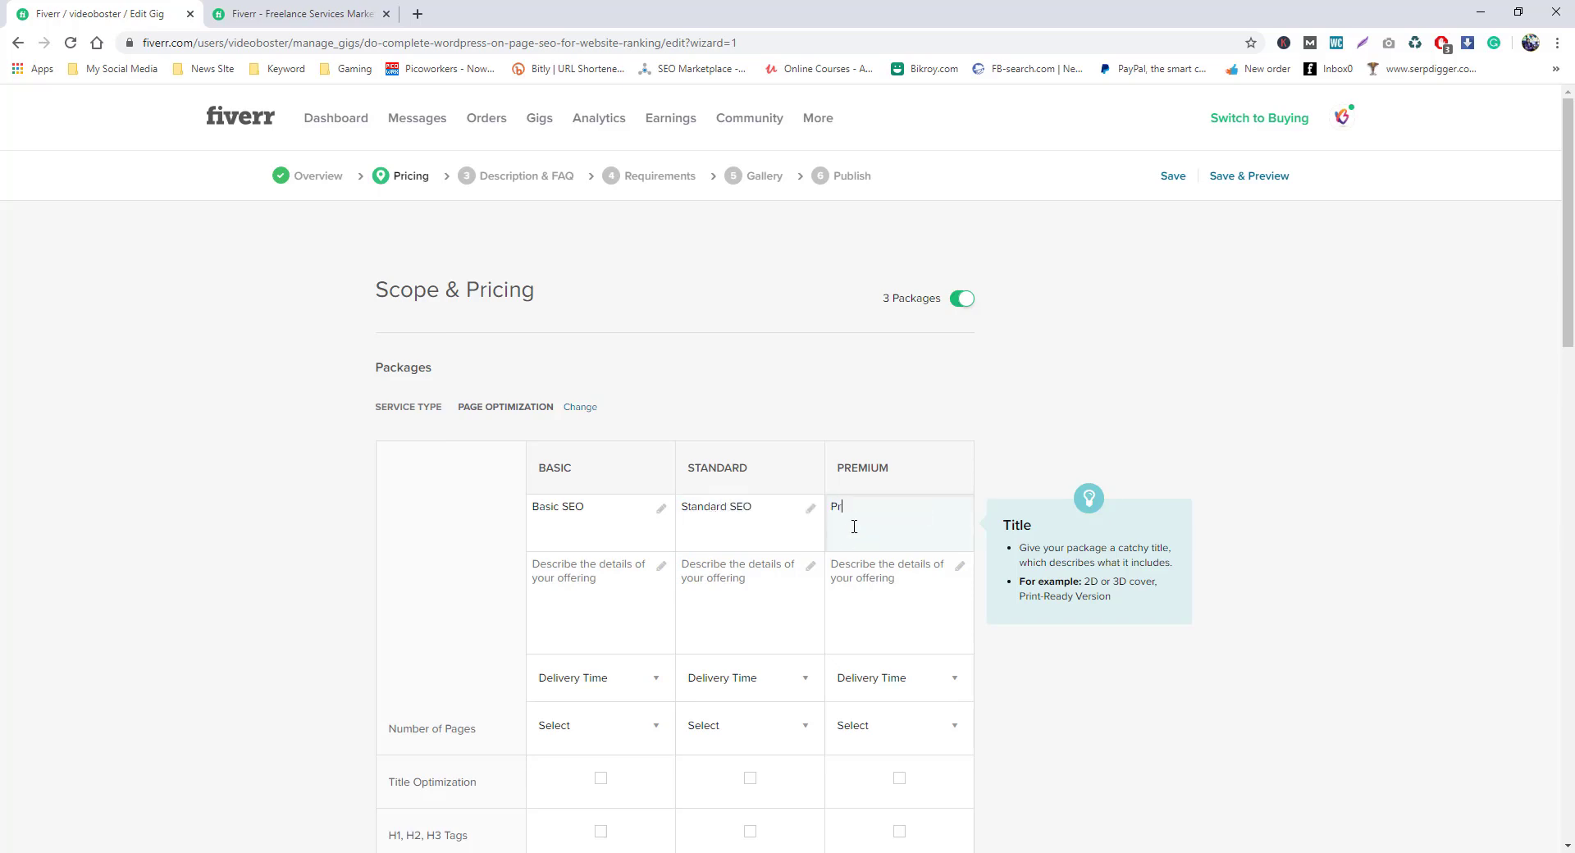
type("emium SEOO")
left_click(566, 521)
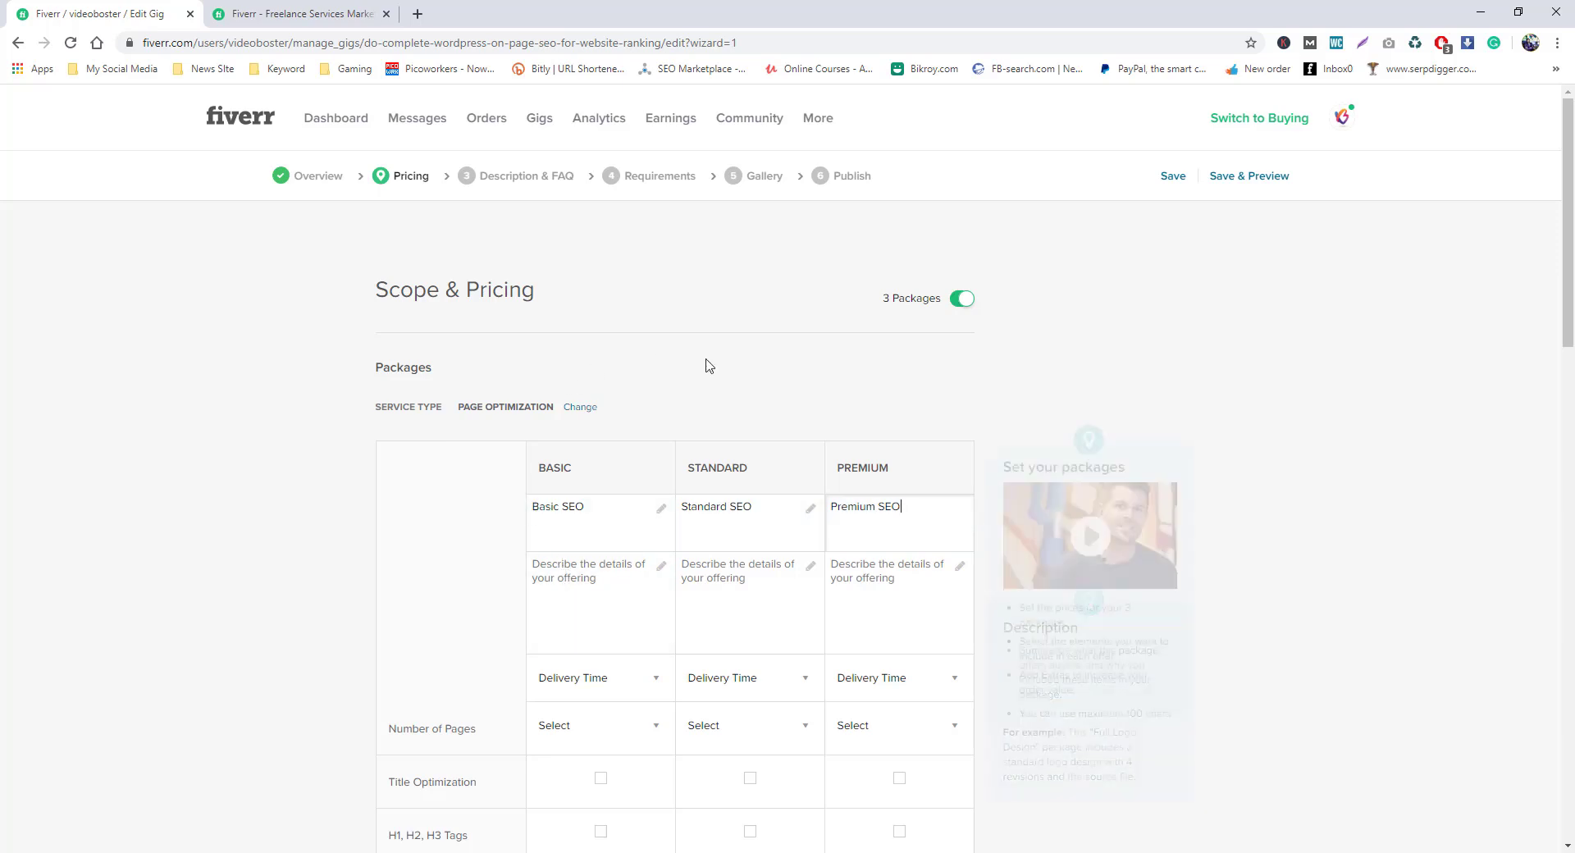
- Describe the Basic package as "3 Web page SEO Using Pro SEO Pluging"
scroll(804, 513, "down", 2)
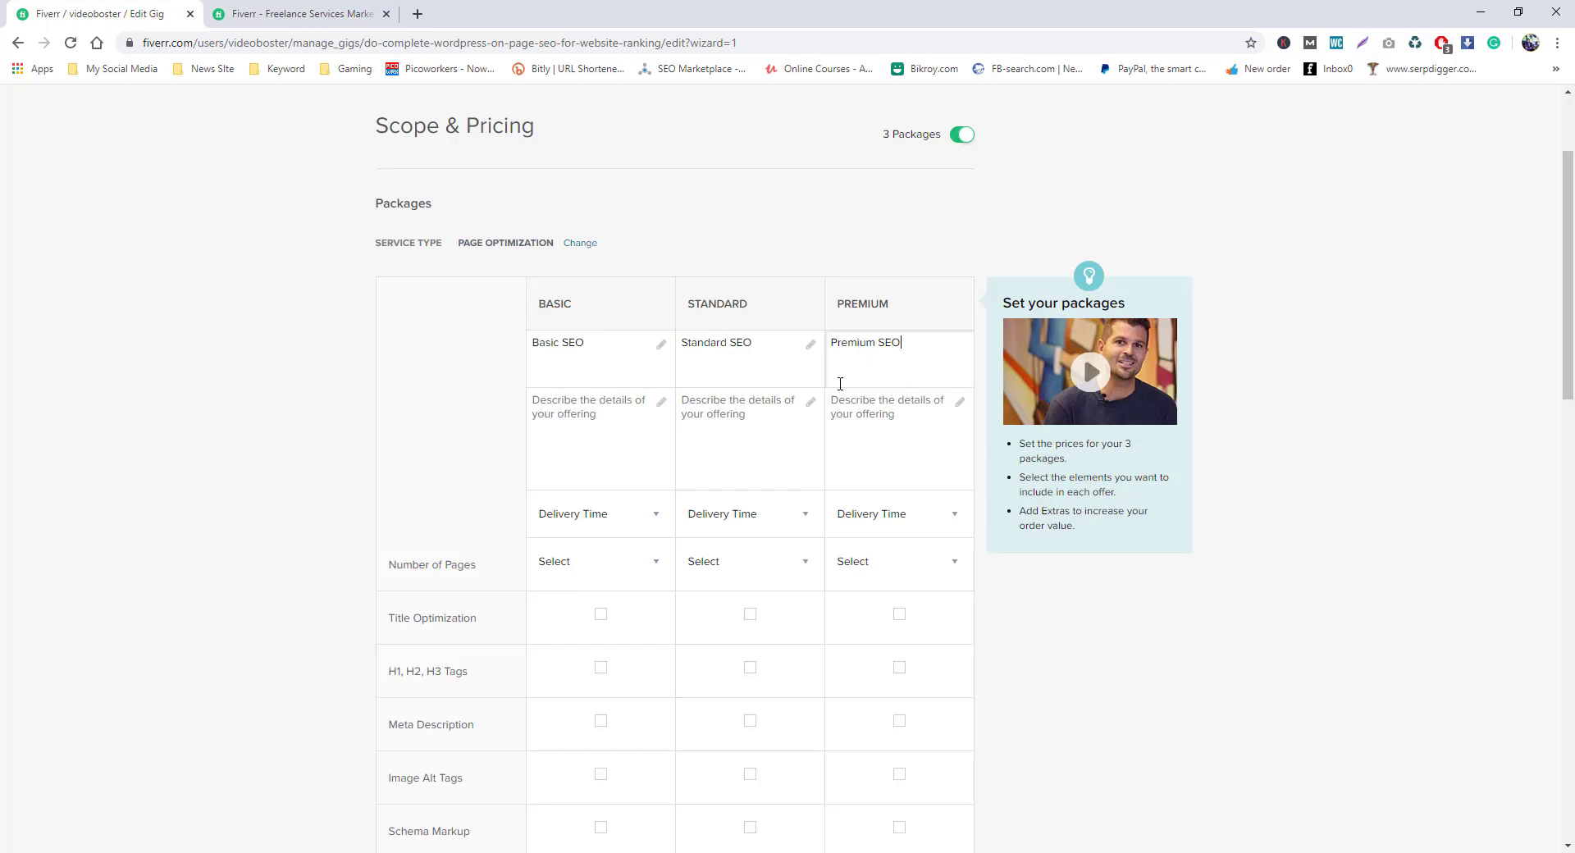
left_click(566, 414)
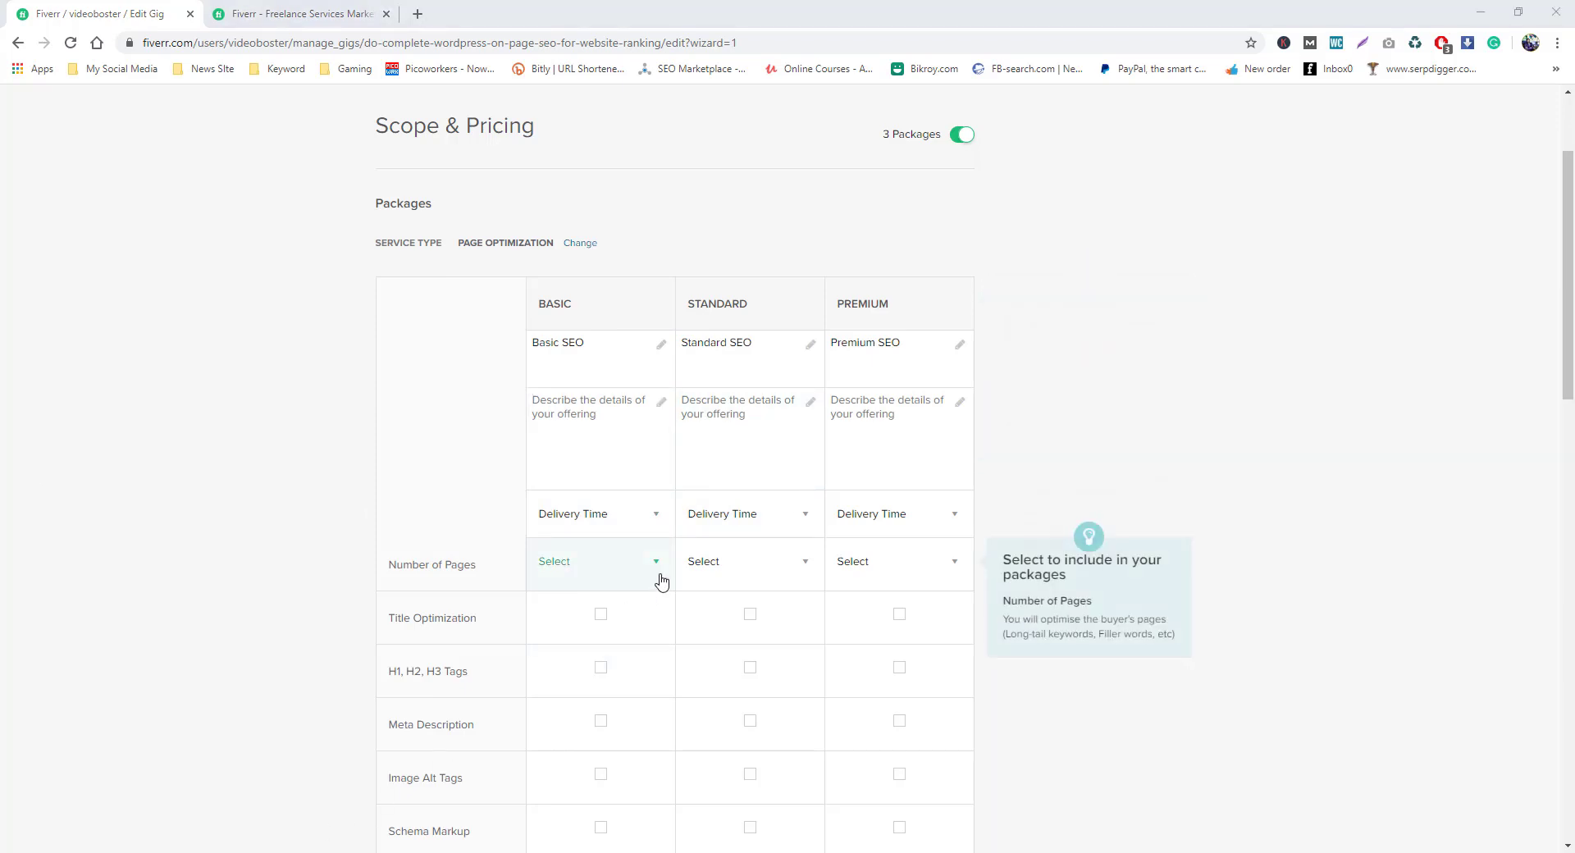
left_click(606, 430)
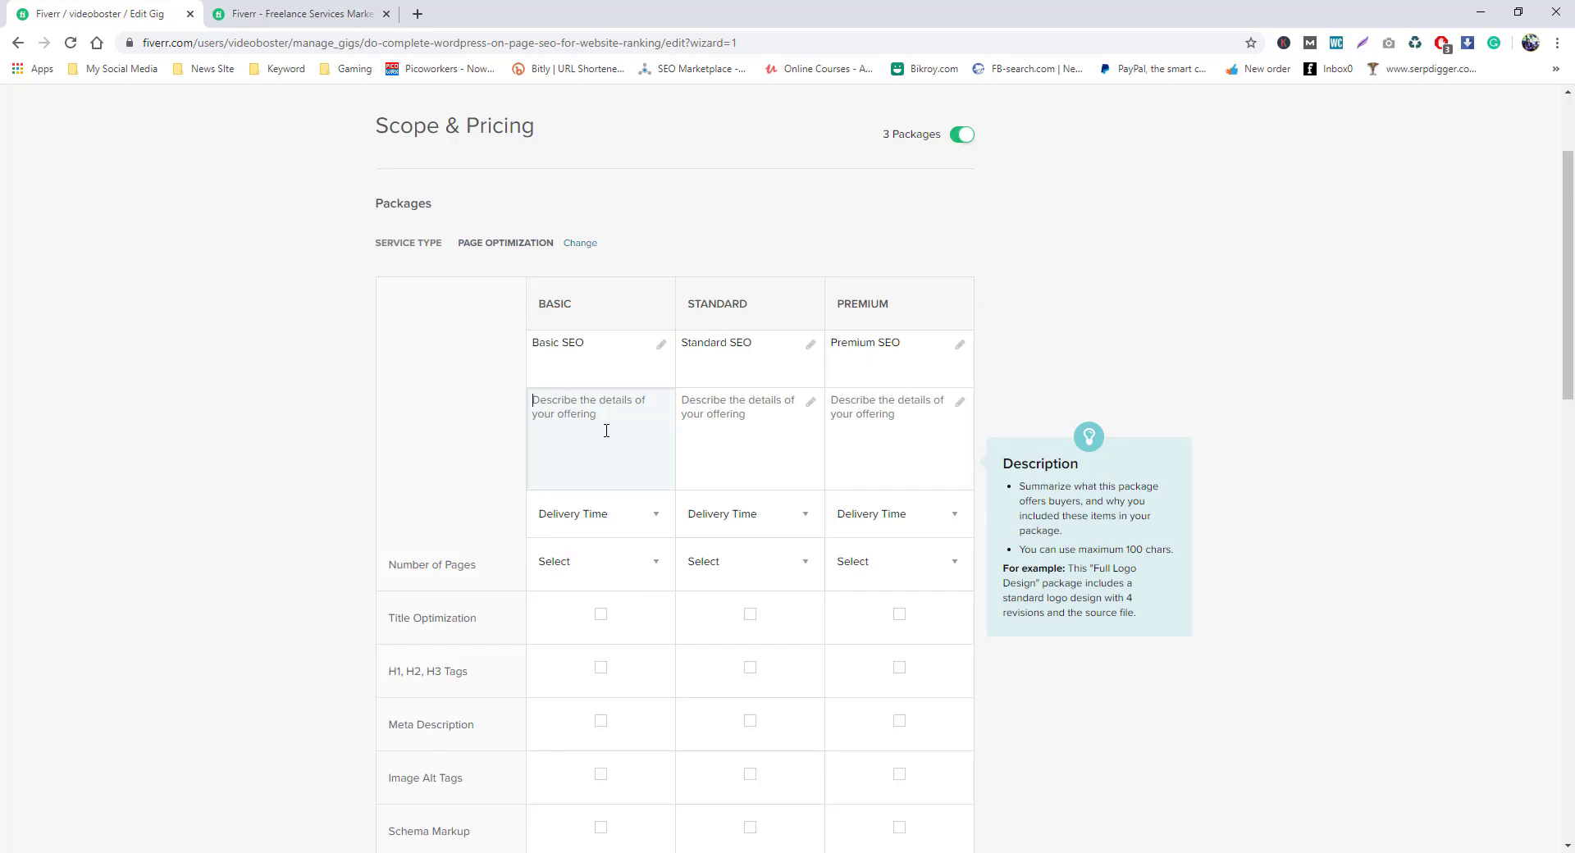
left_click(115, 130)
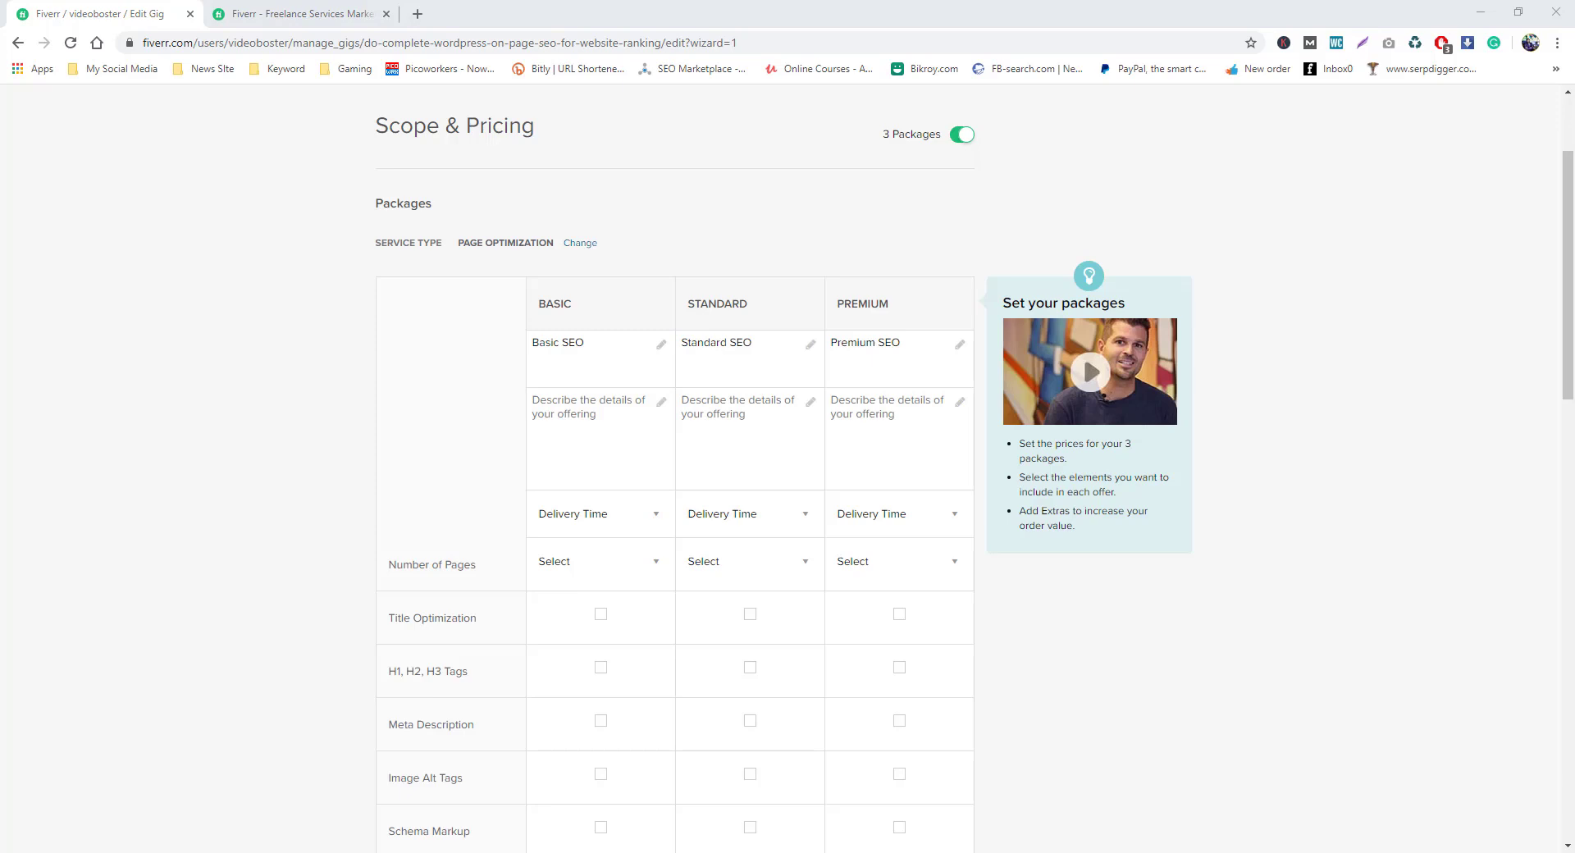
left_click(556, 415)
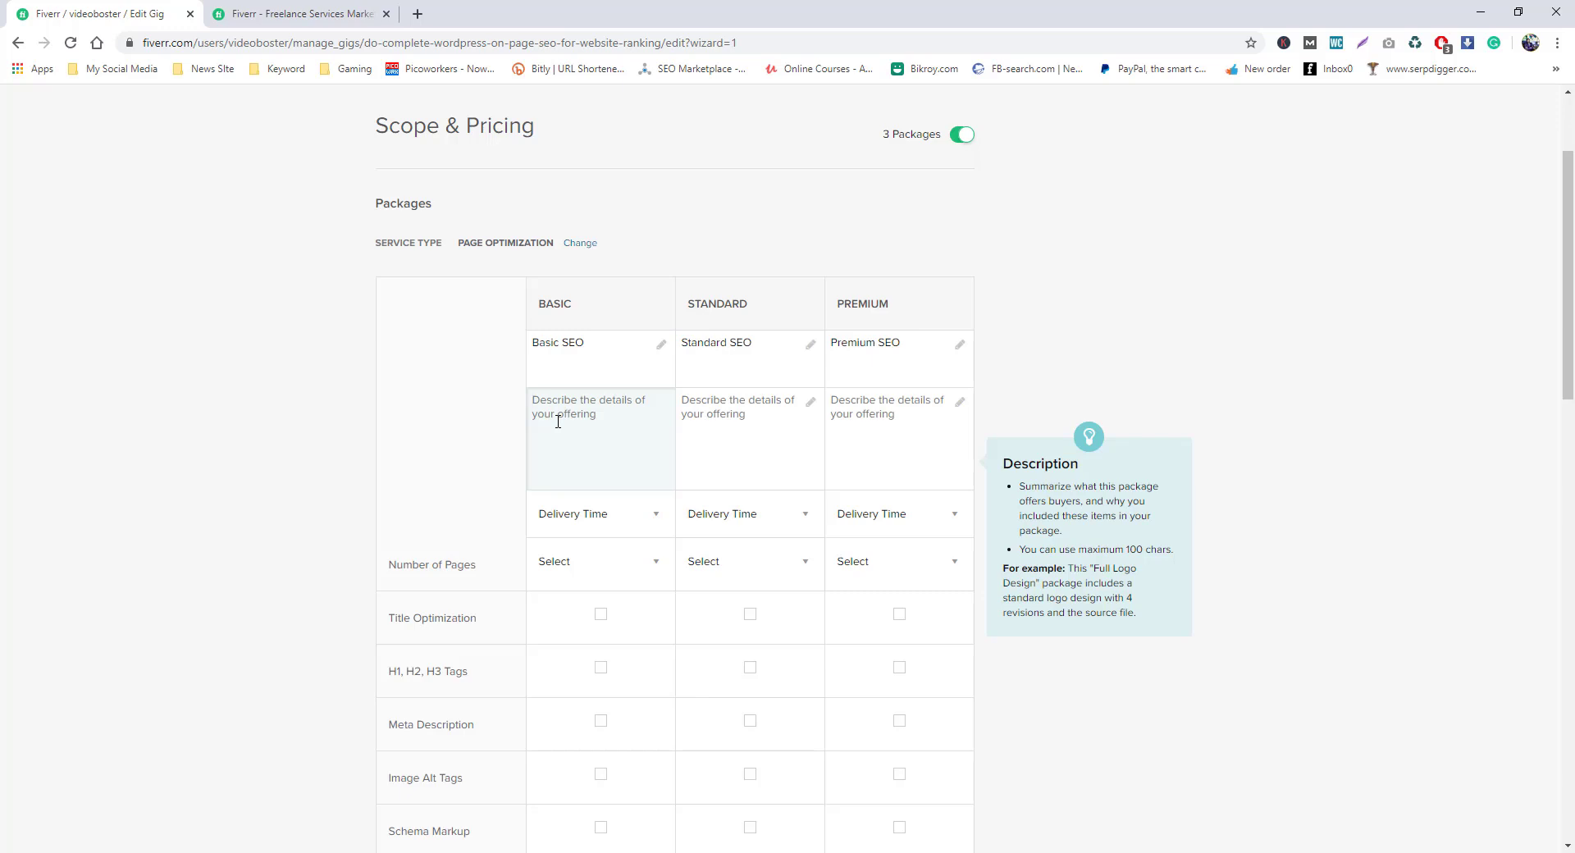
type("3 Web page SEO Using ")
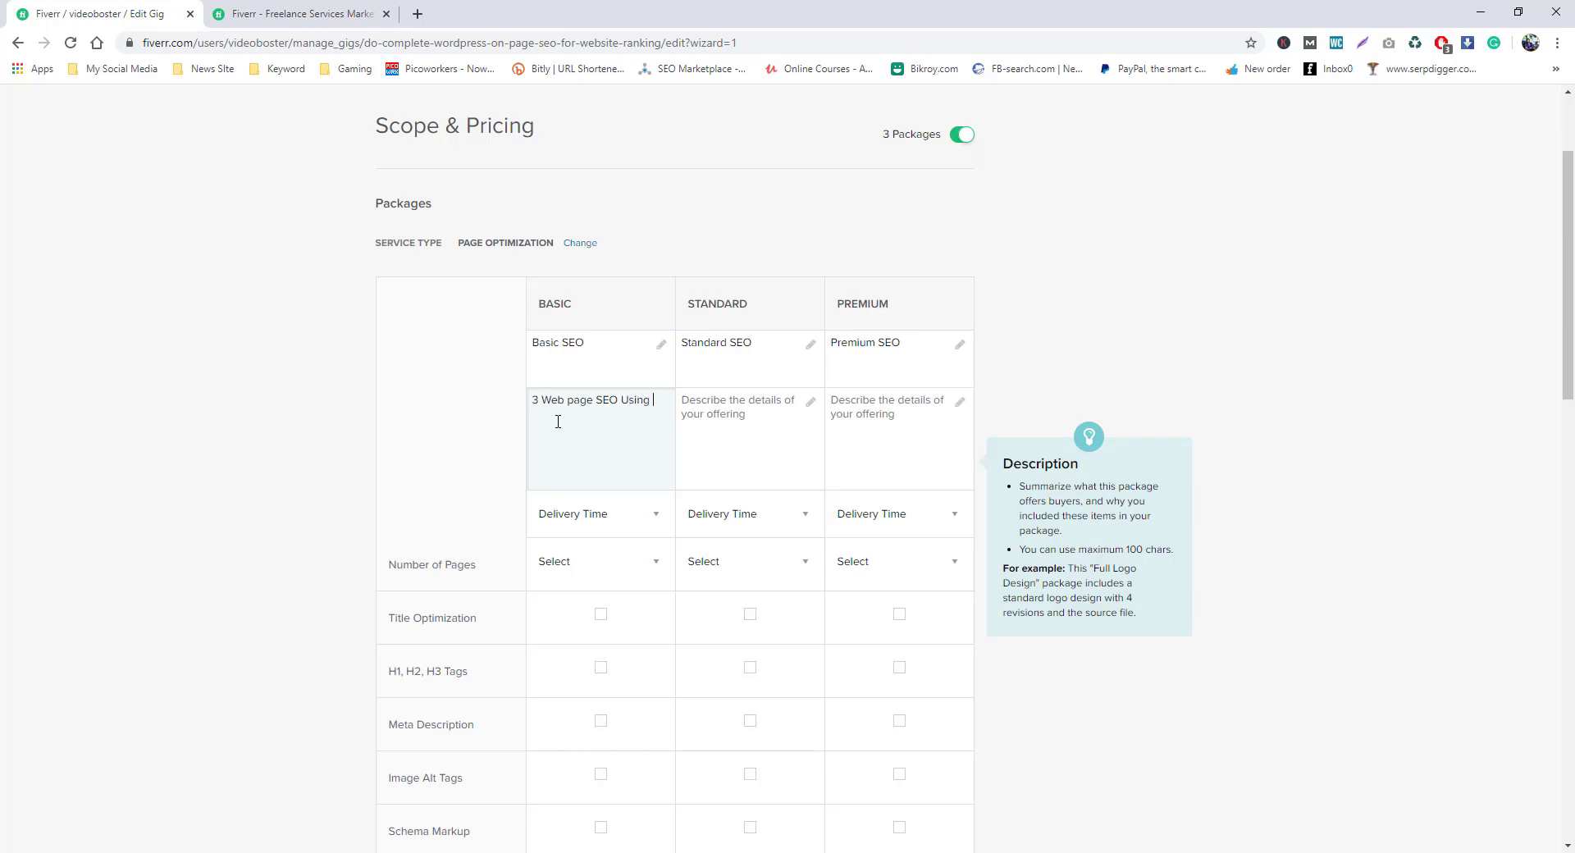
type("Aro SEO Pluging")
- Copy the Basic description into the Standard package and change its page count to 5
left_click_drag(627, 419, 513, 409)
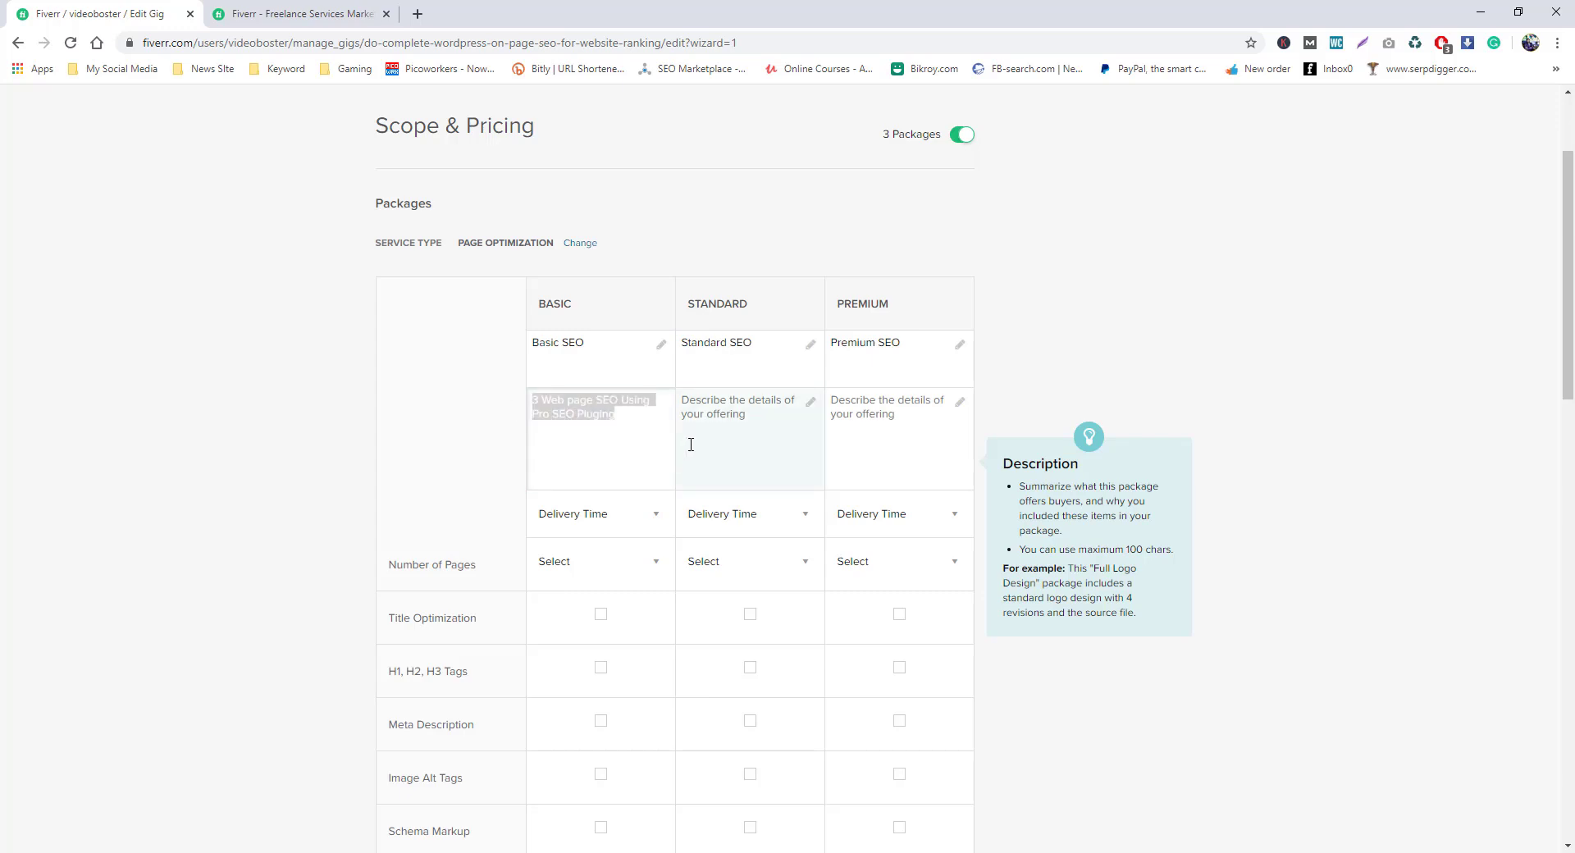
left_click(621, 413)
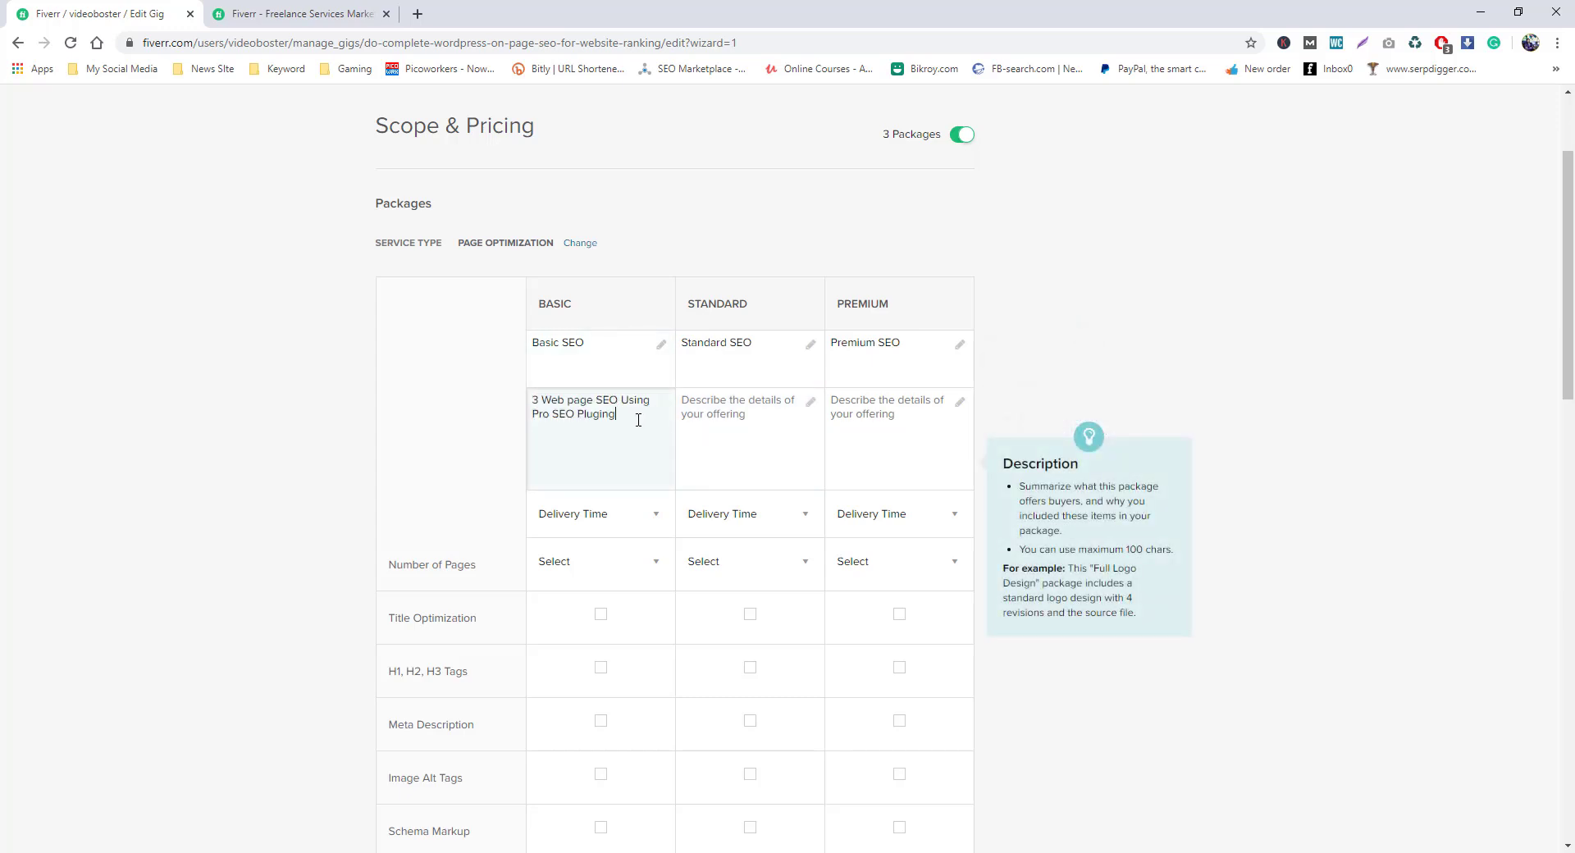
left_click_drag(639, 417, 528, 405)
key("ctrl+c")
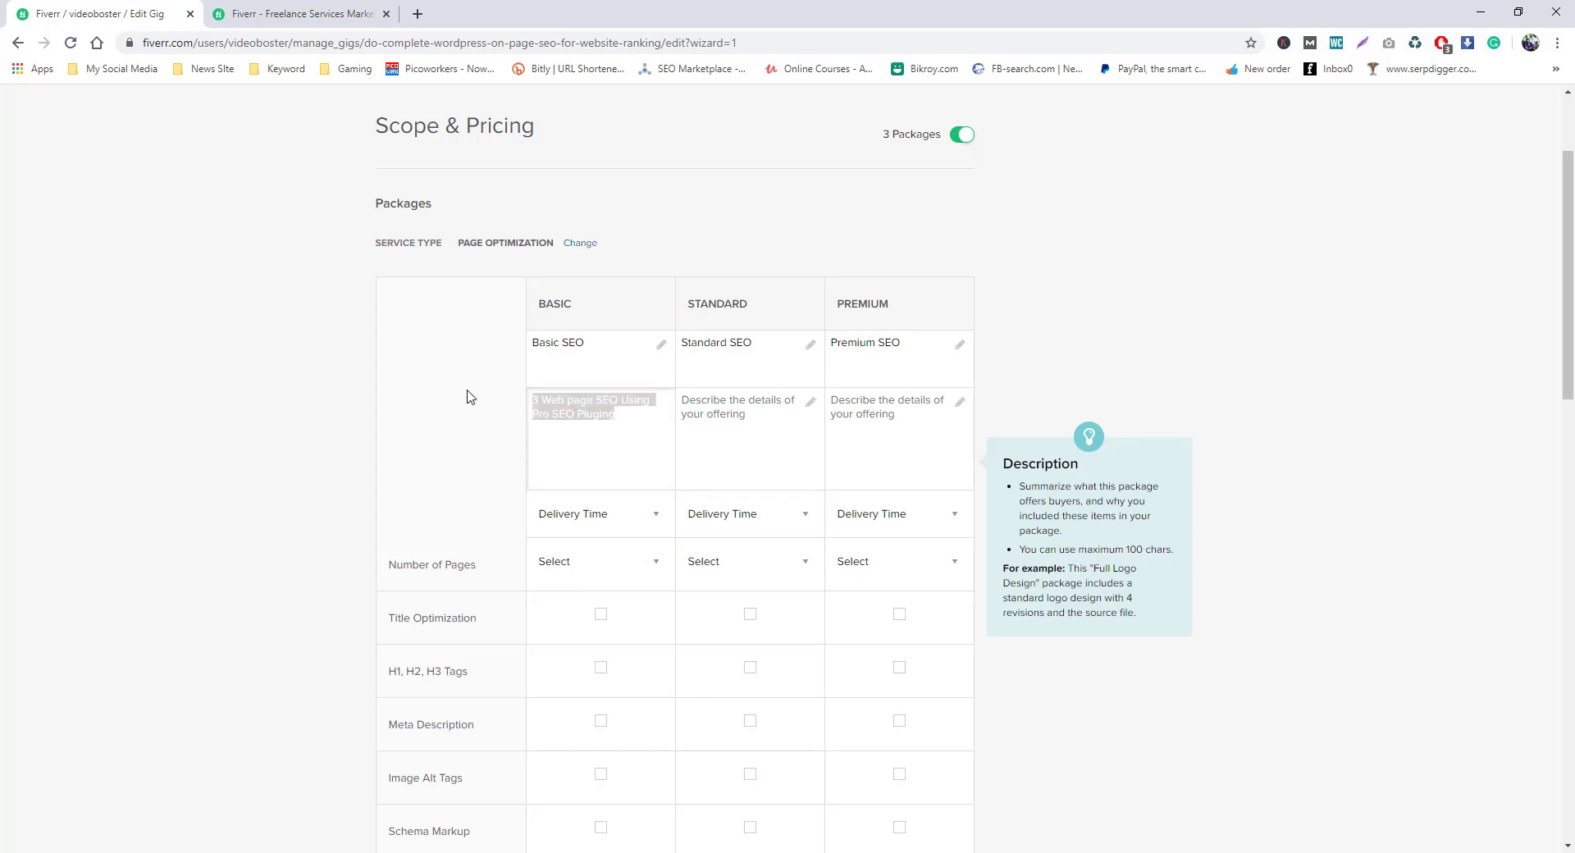
left_click(735, 433)
key("ctrl+v")
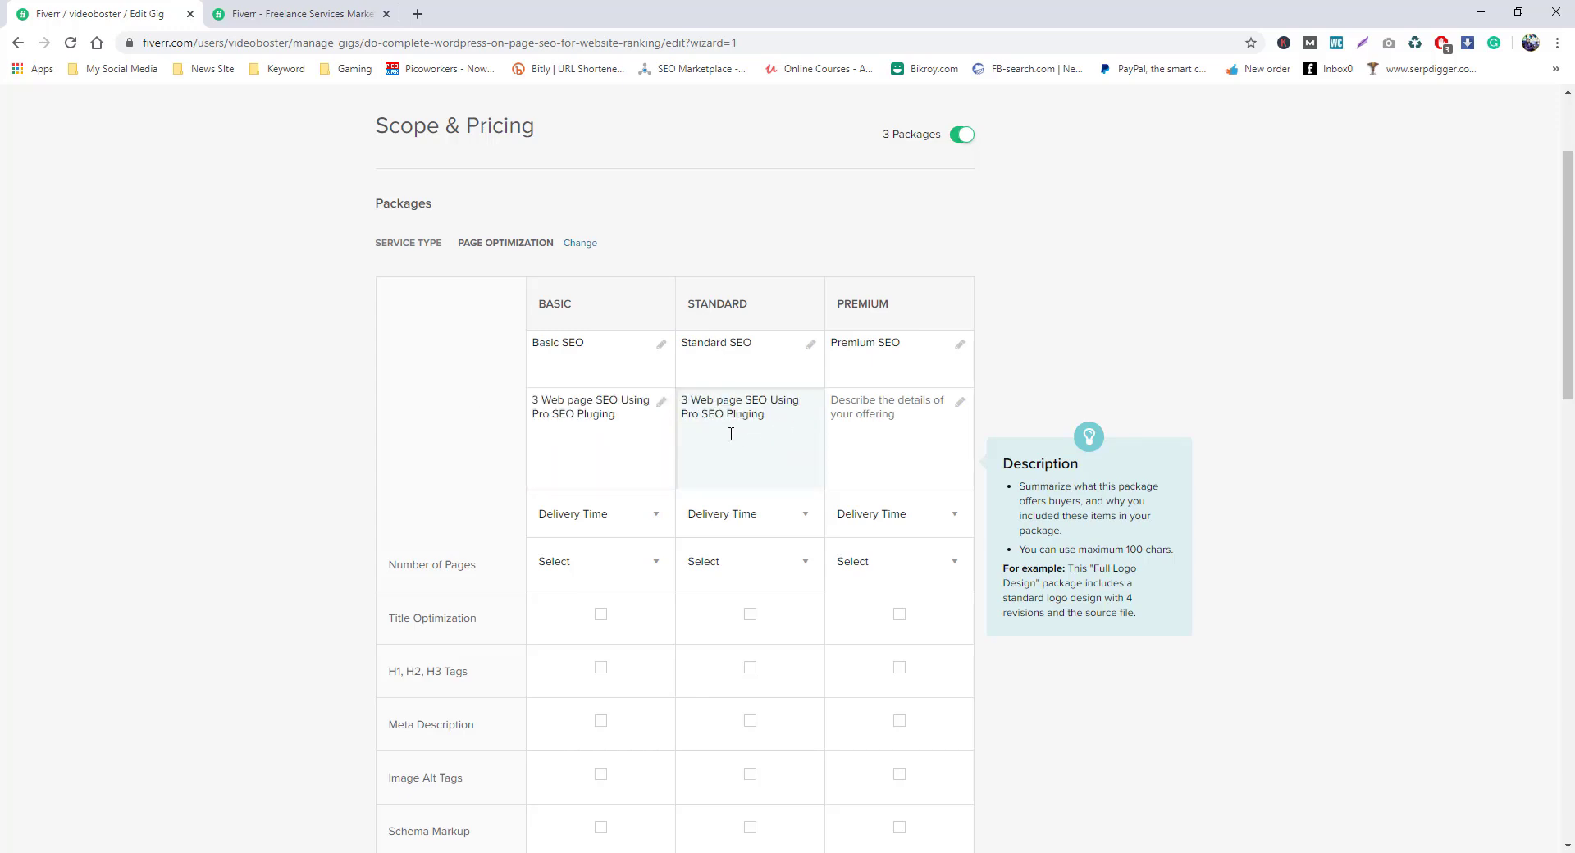
double_click(686, 401)
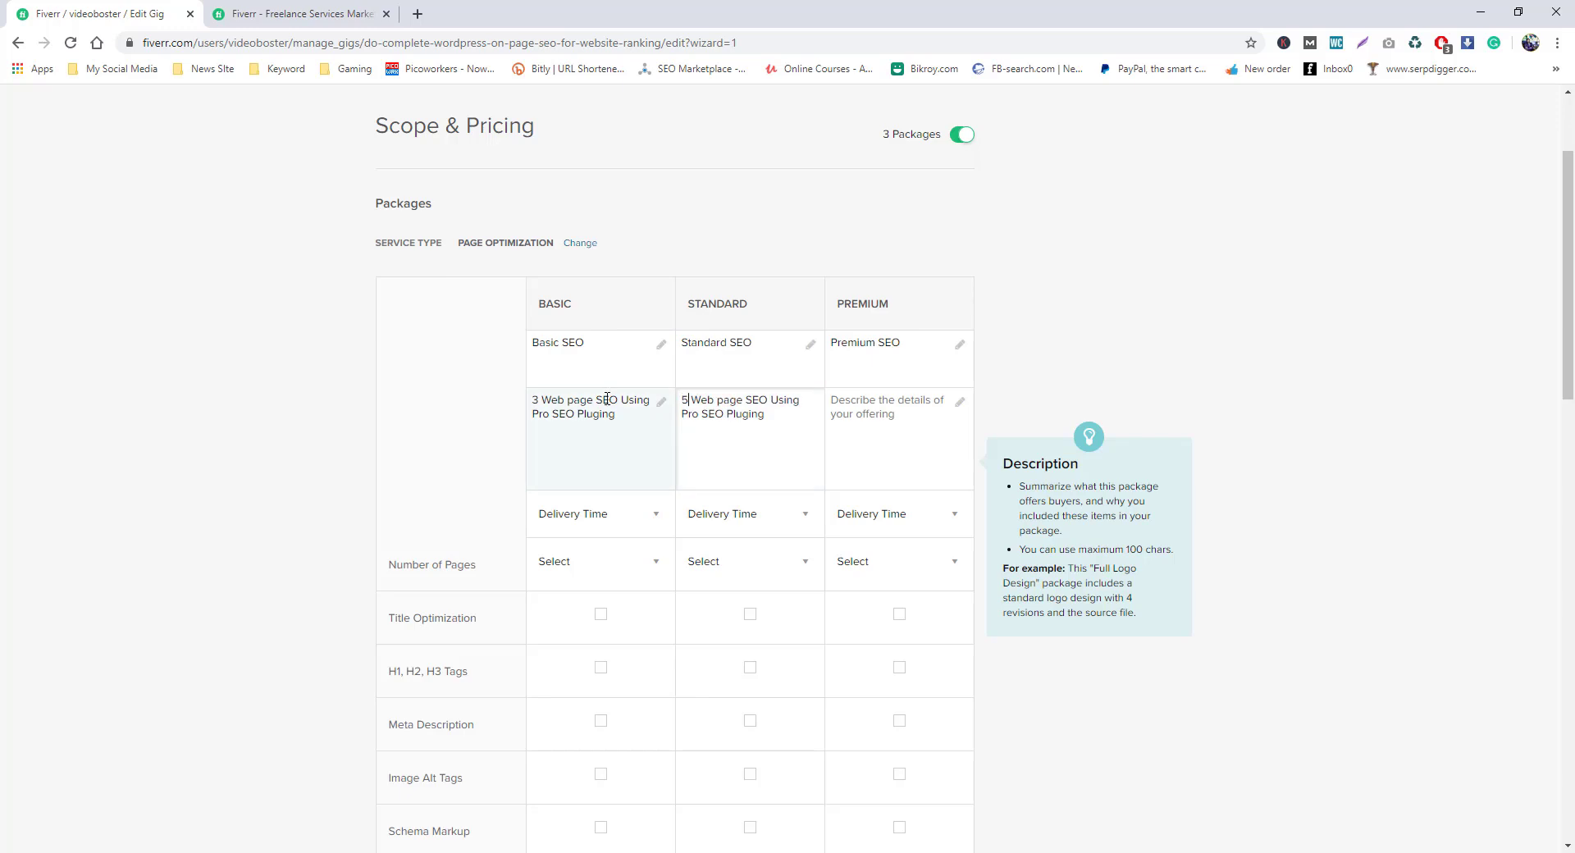
- Paste the same description into the Premium package and change its page count to 7
left_click(860, 410)
key("ctrl+v")
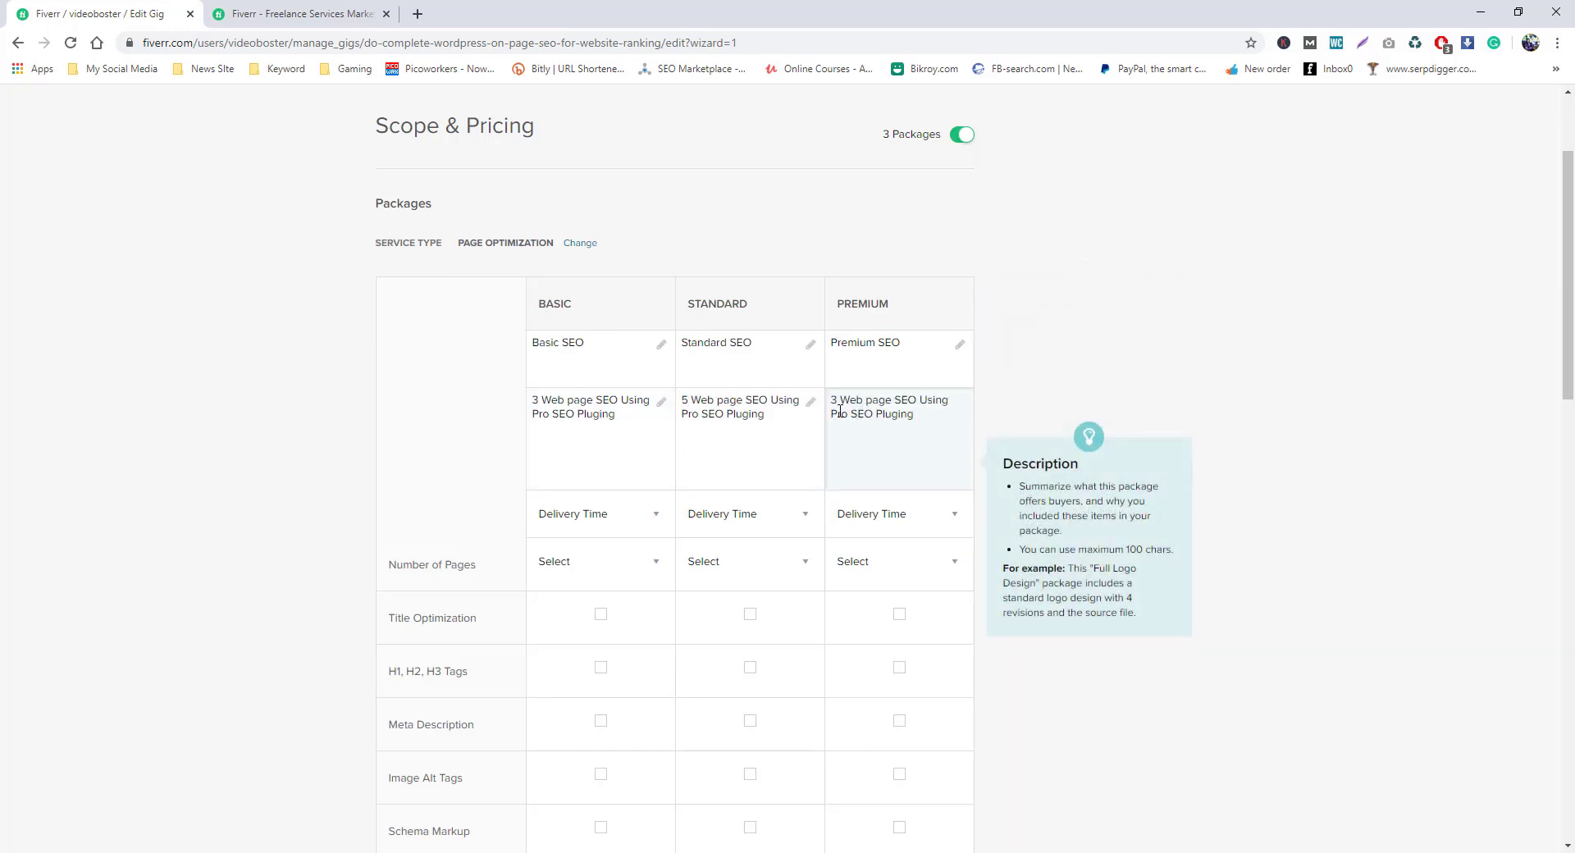
double_click(835, 401)
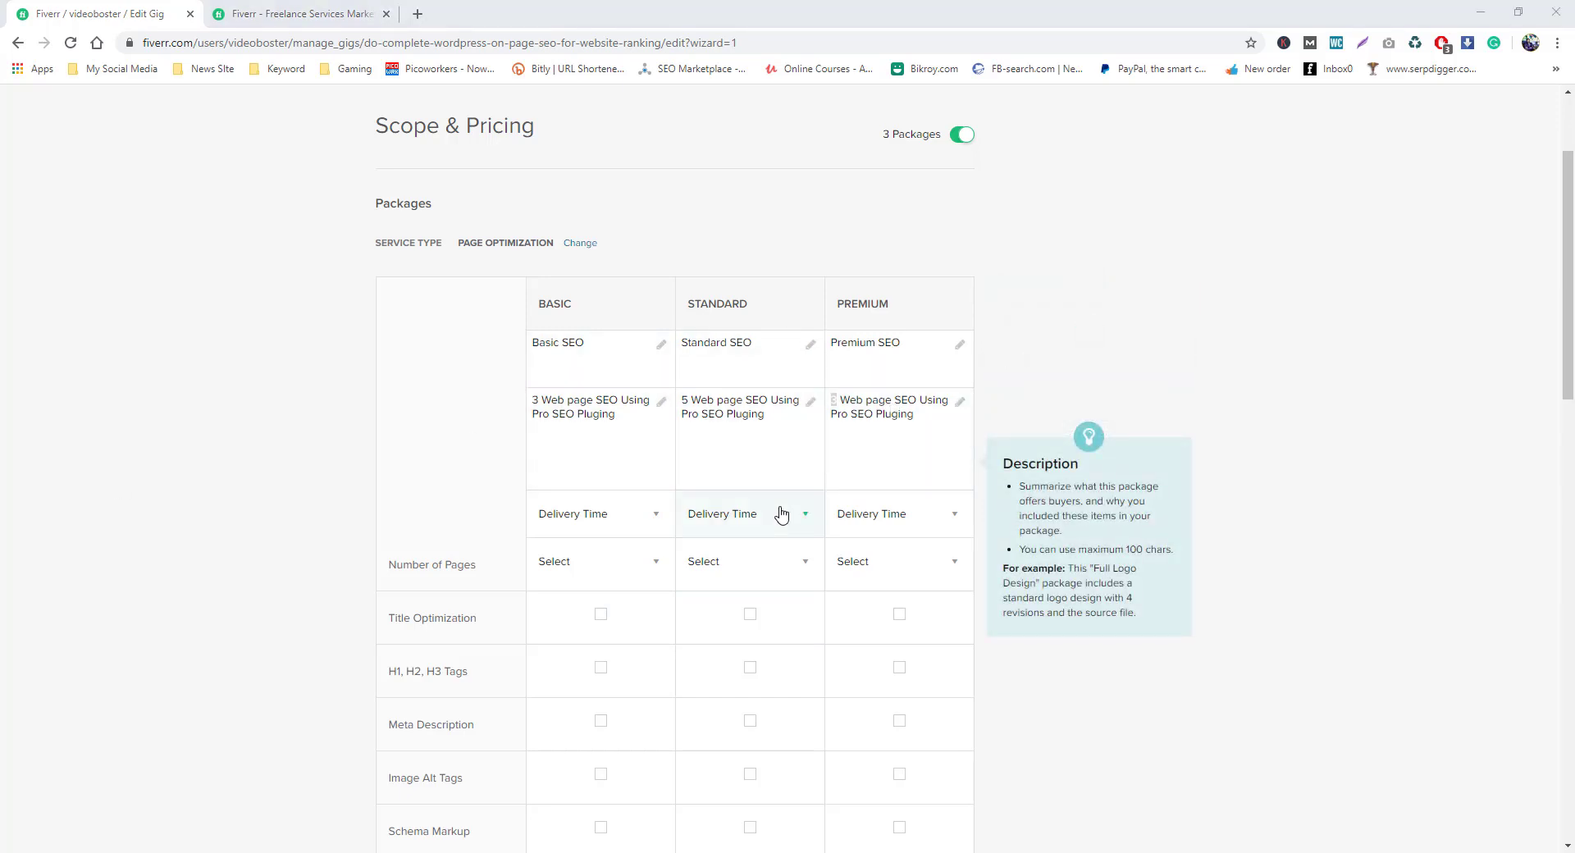
left_click(841, 402)
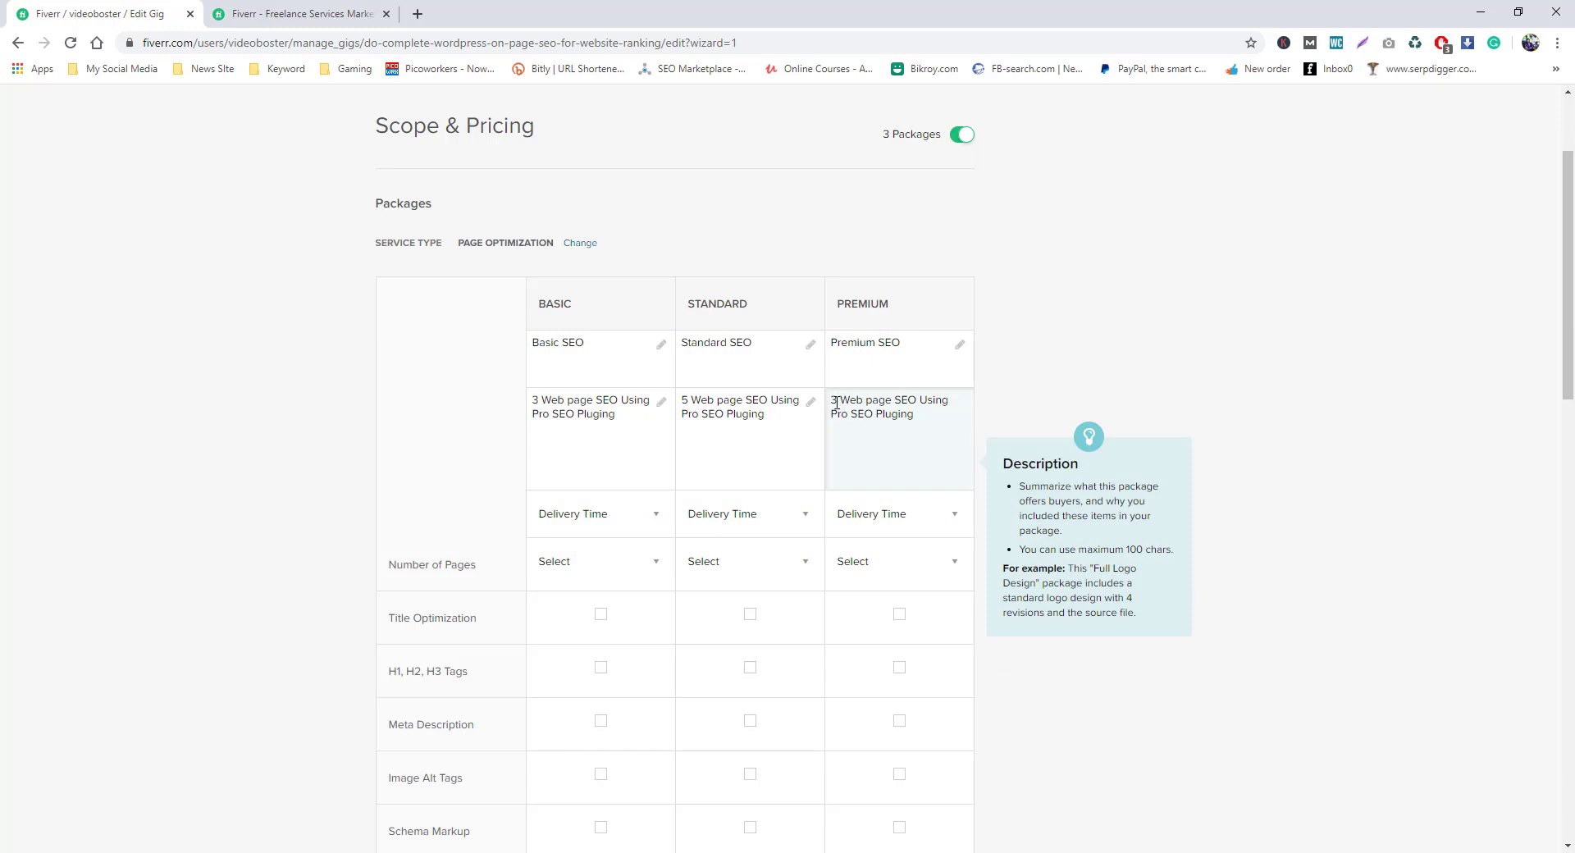
left_click_drag(841, 402, 822, 402)
type("7")
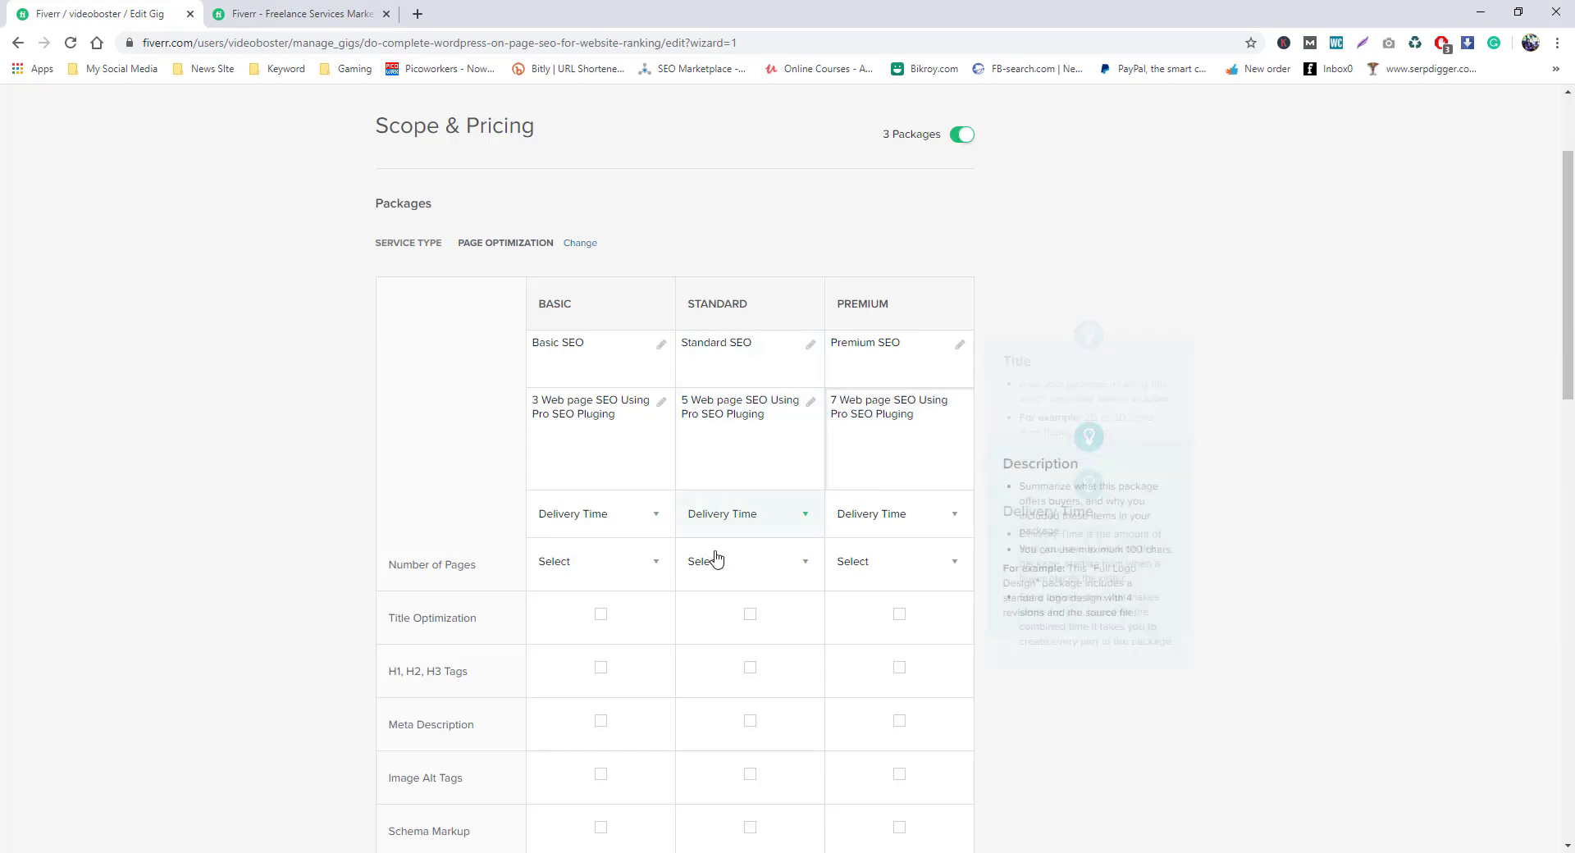
- Set the delivery time to 2 days for Basic and 3 days for both Standard and Premium
scroll(689, 615, "down", 2)
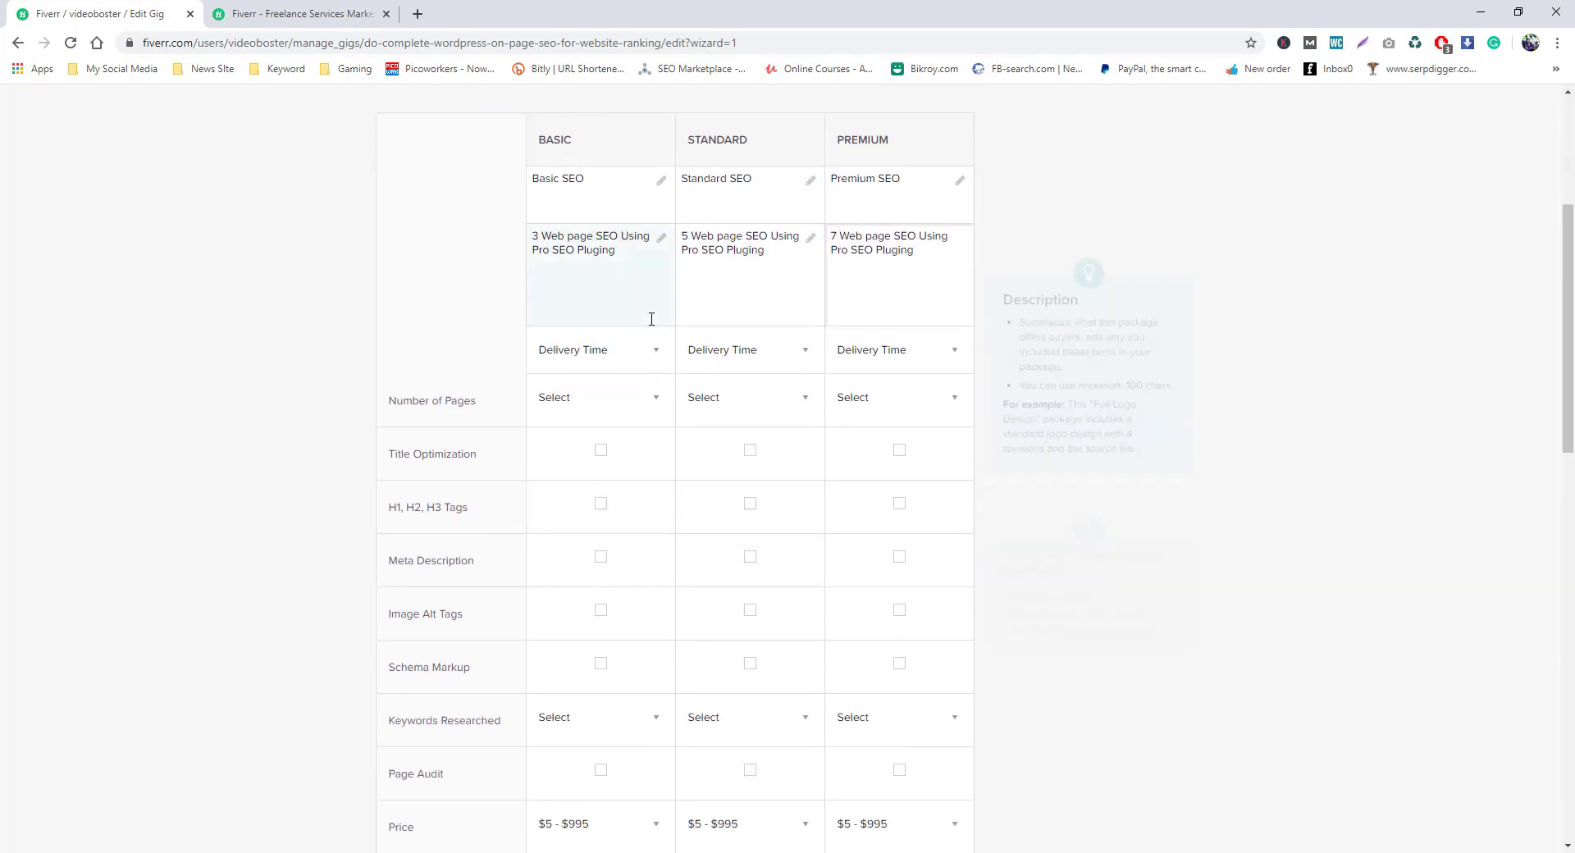
left_click(639, 370)
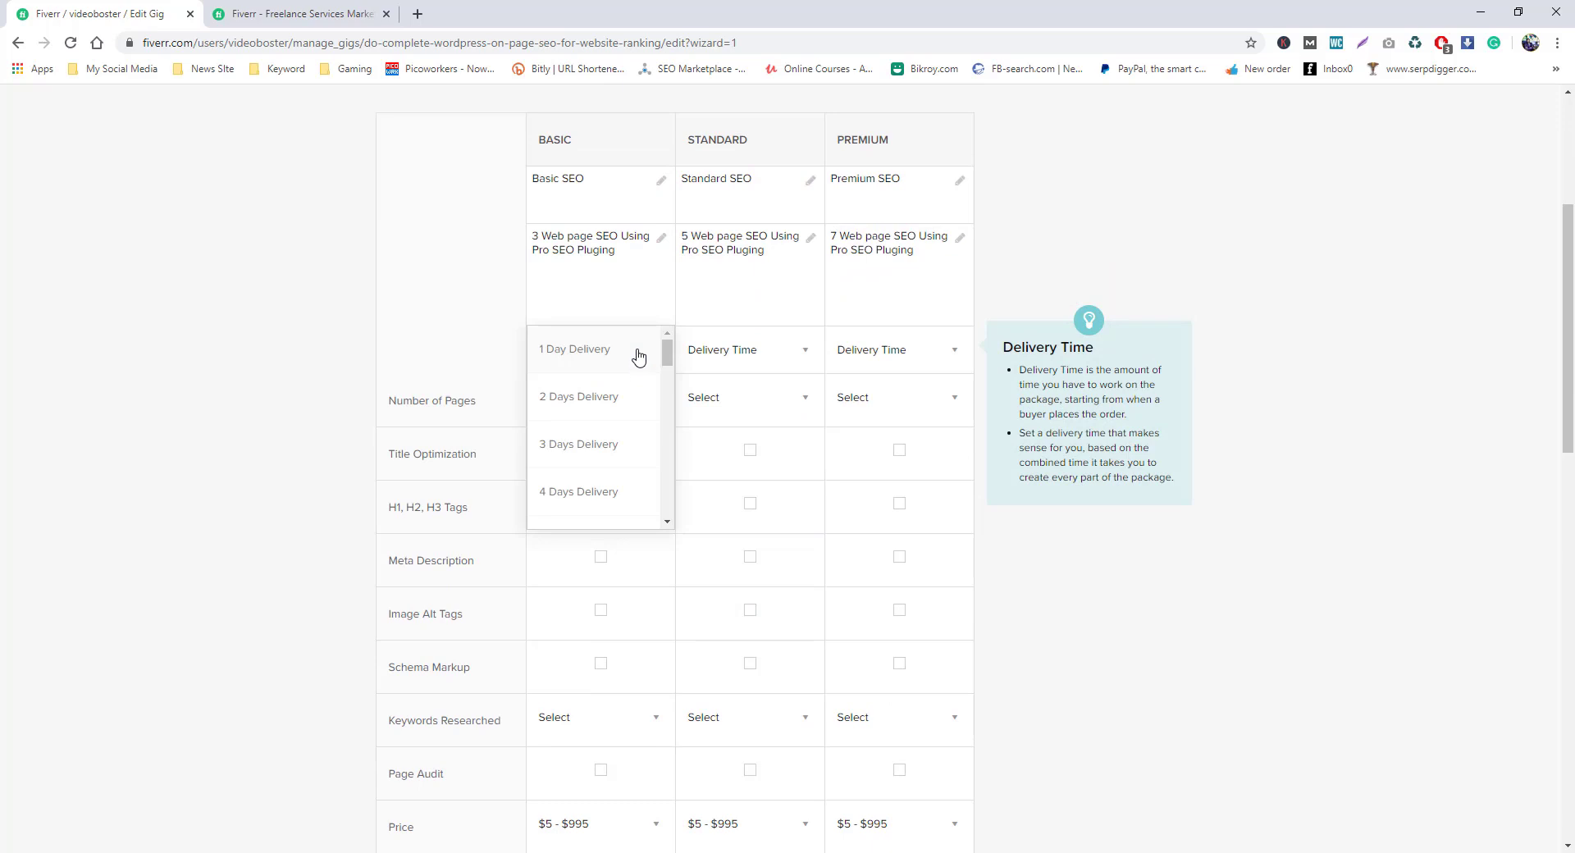
left_click(593, 400)
left_click(710, 366)
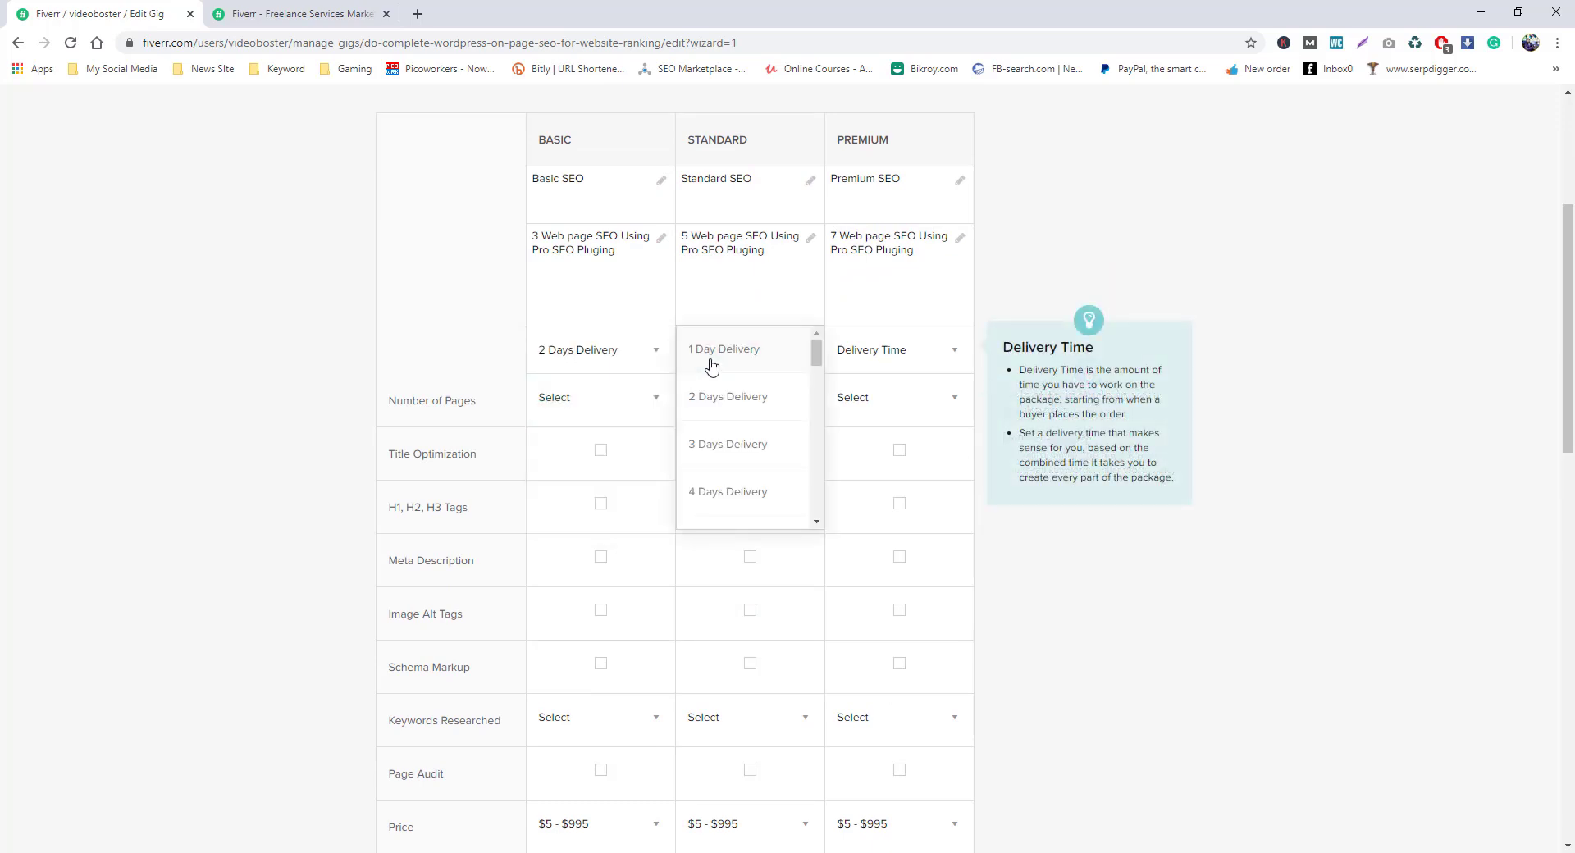
left_click(705, 445)
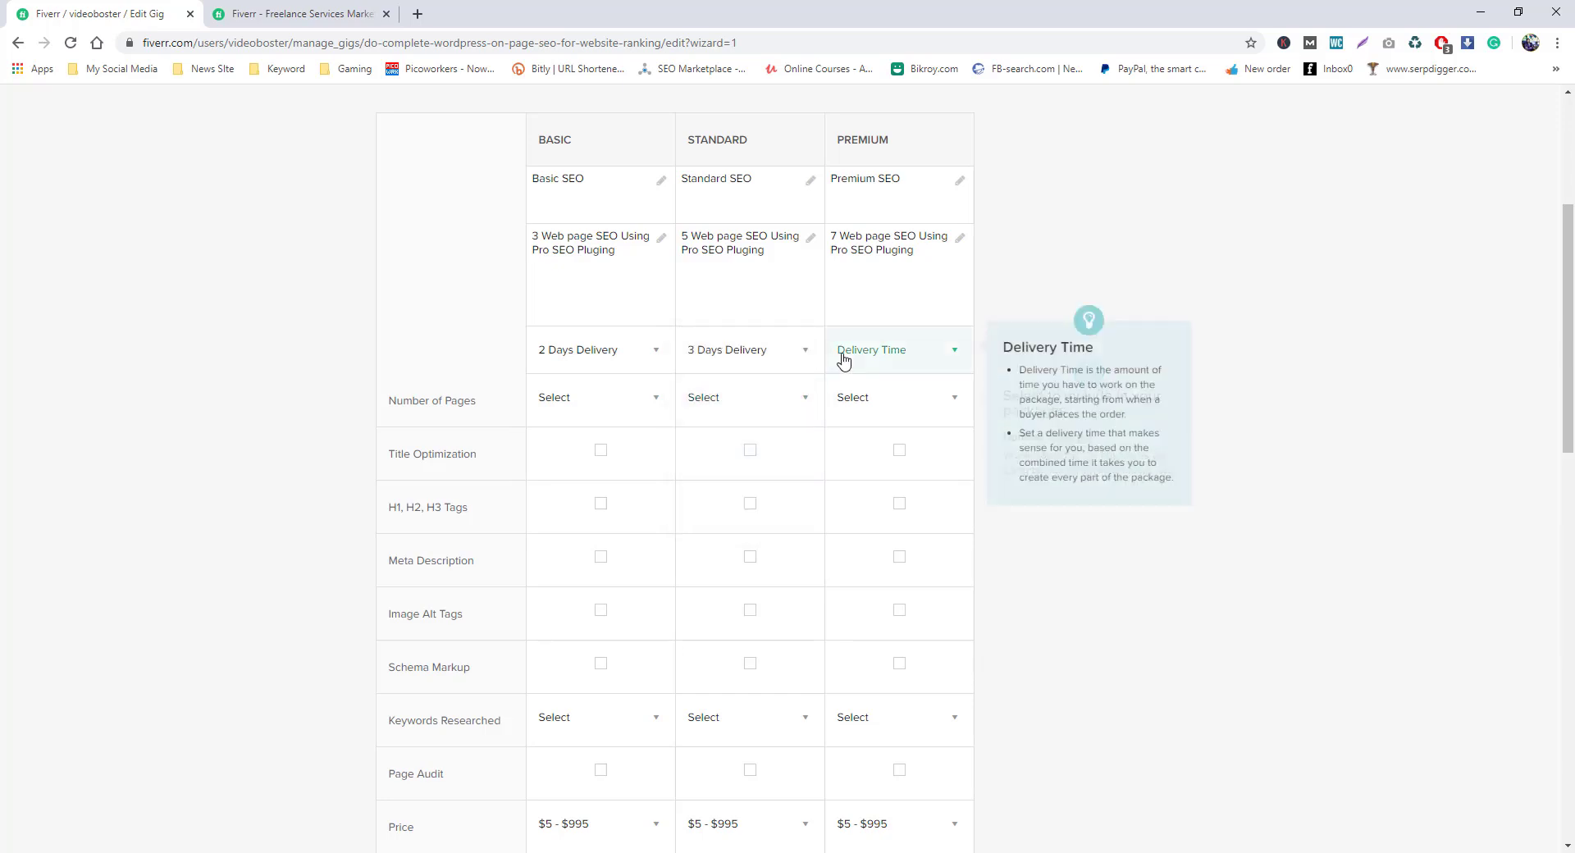
left_click(843, 358)
left_click(871, 448)
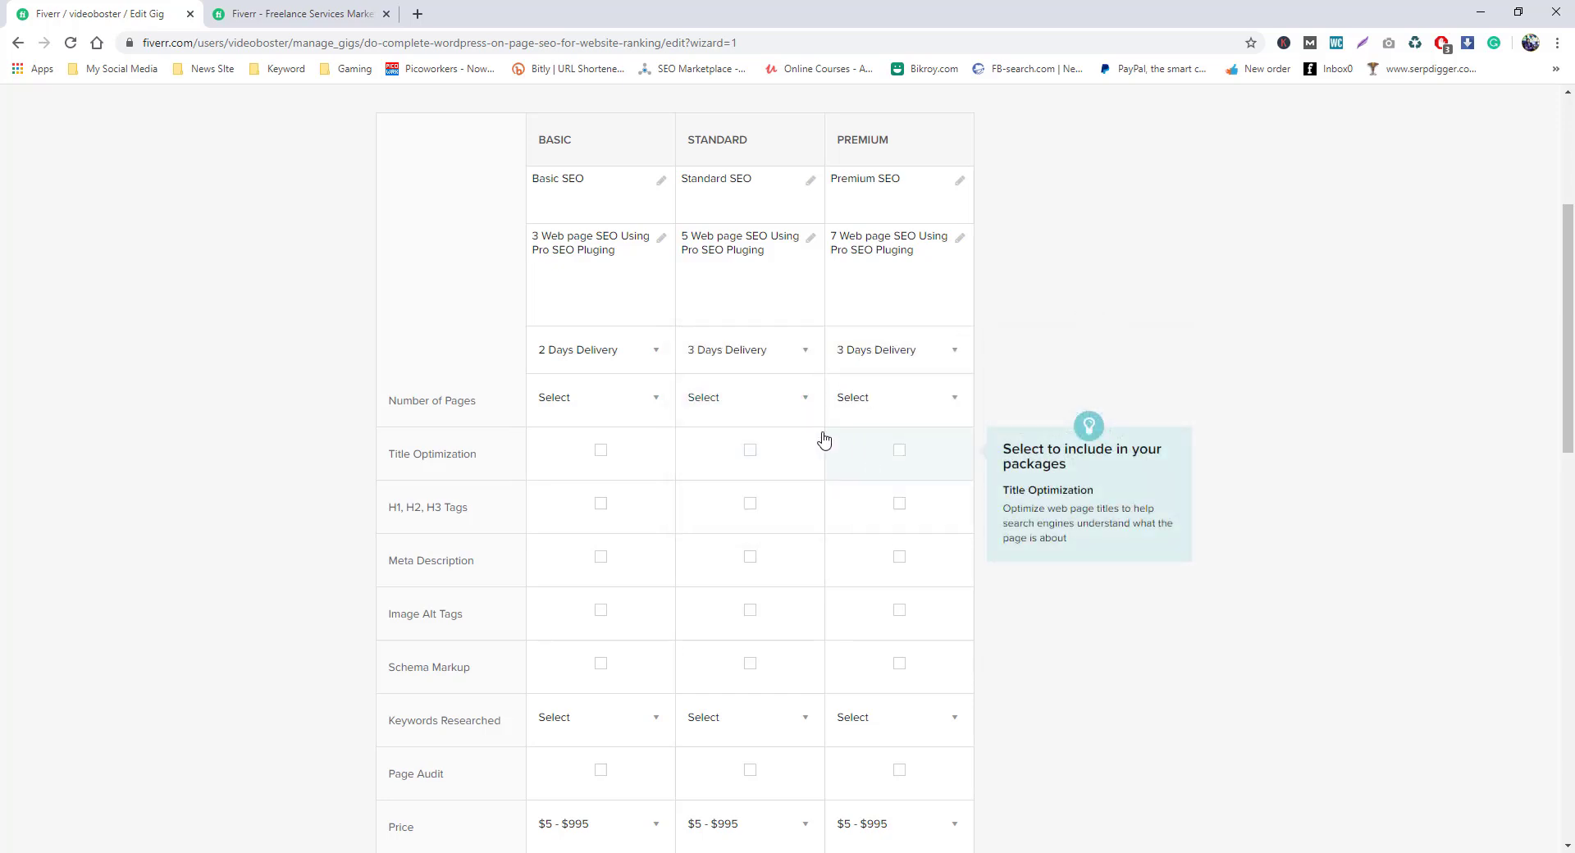
- Set the number of pages to 3 for Basic, 5 for Standard and 7 for Premium
left_click(638, 399)
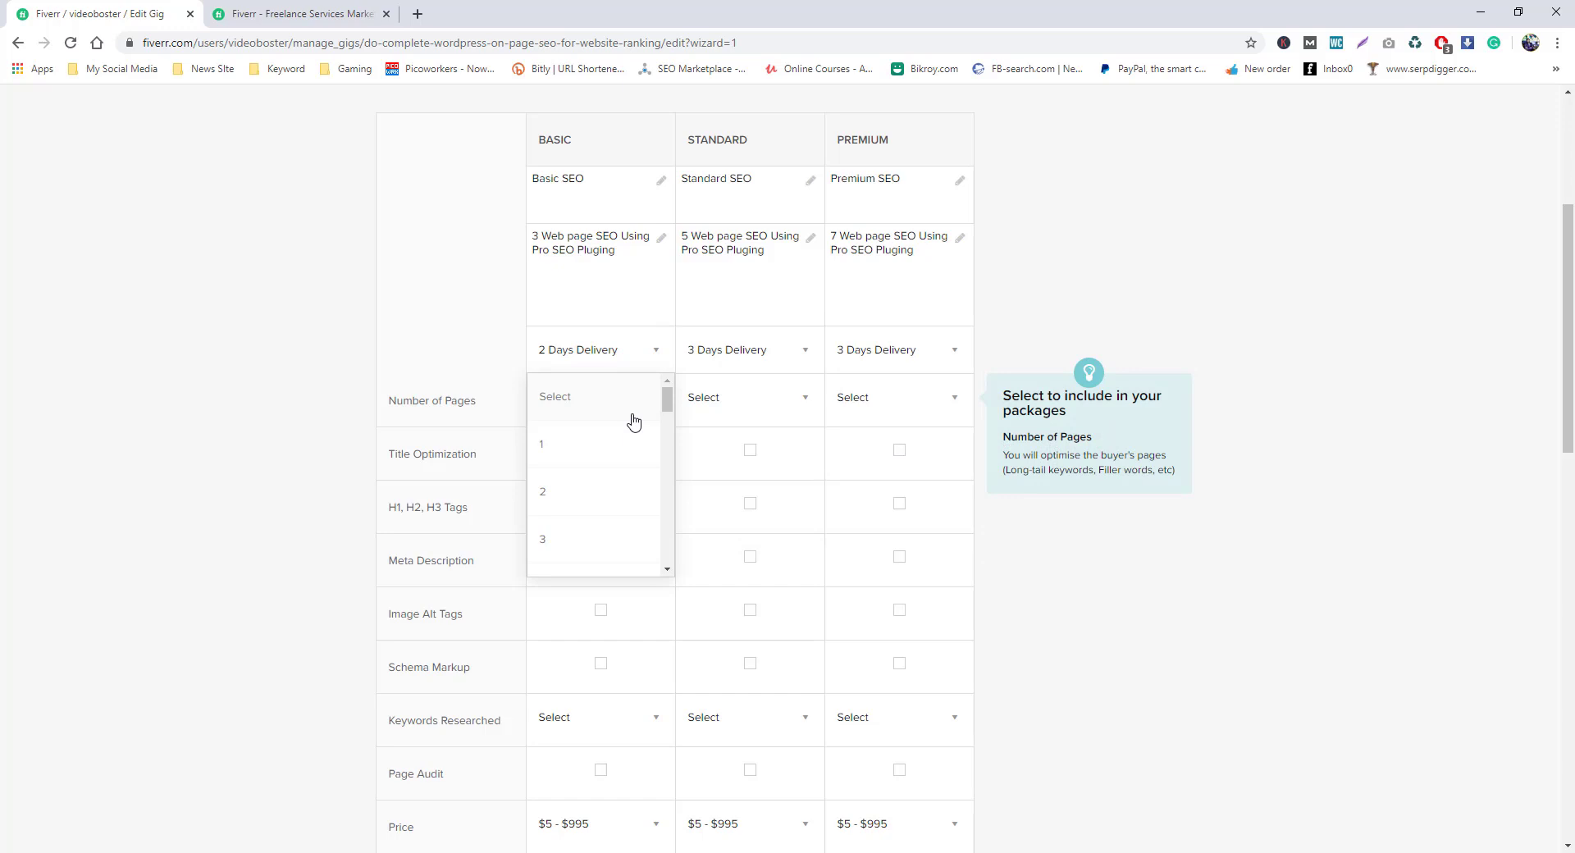
left_click(580, 533)
left_click(763, 410)
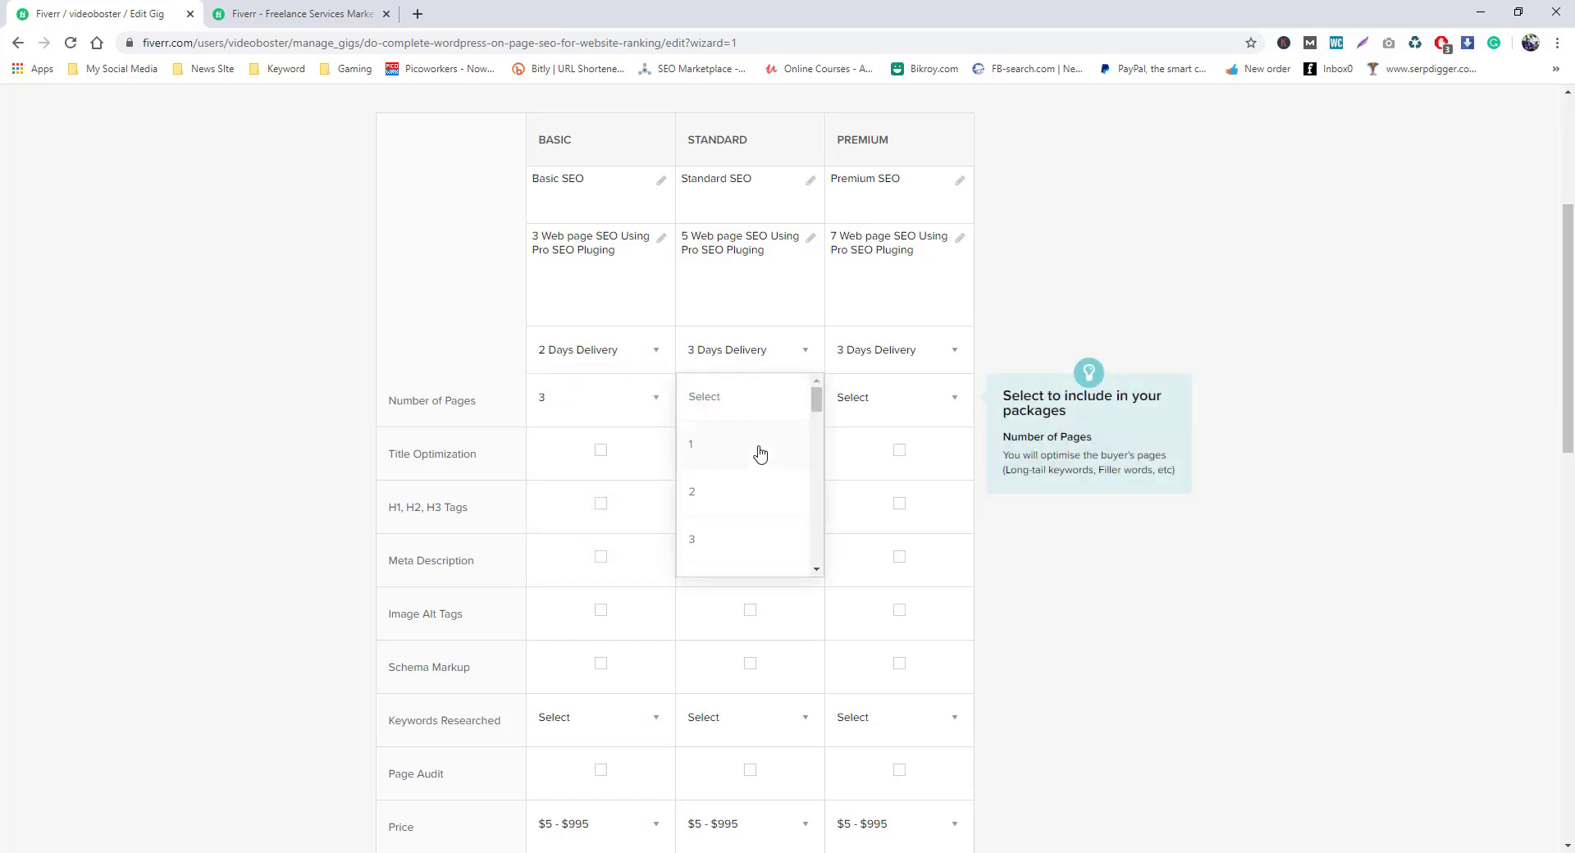
scroll(745, 504, "down", 2)
left_click(713, 479)
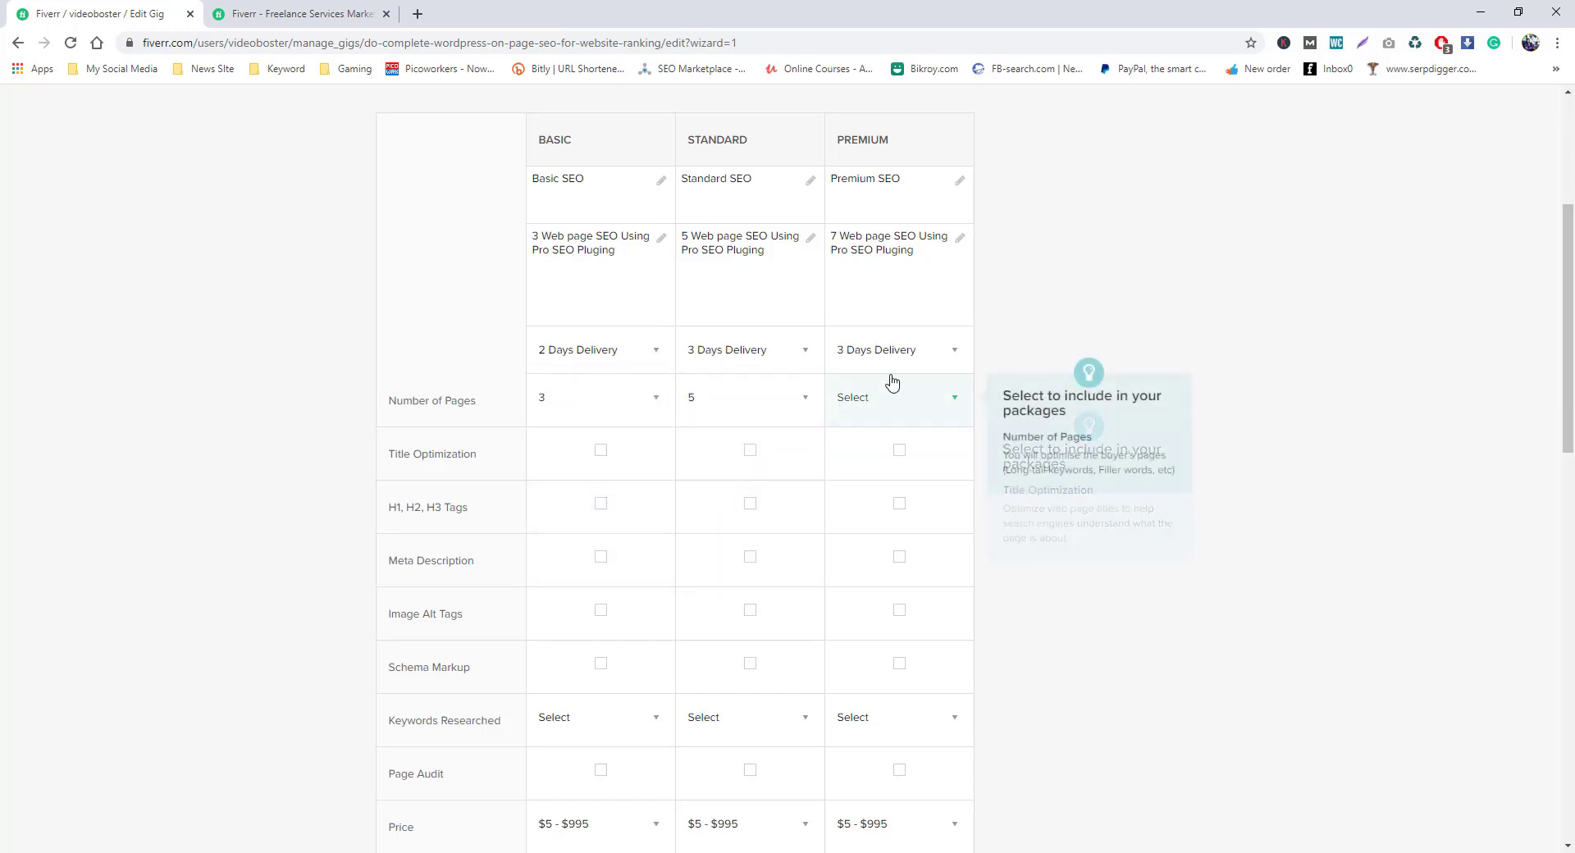
left_click(893, 386)
scroll(872, 538, "down", 3)
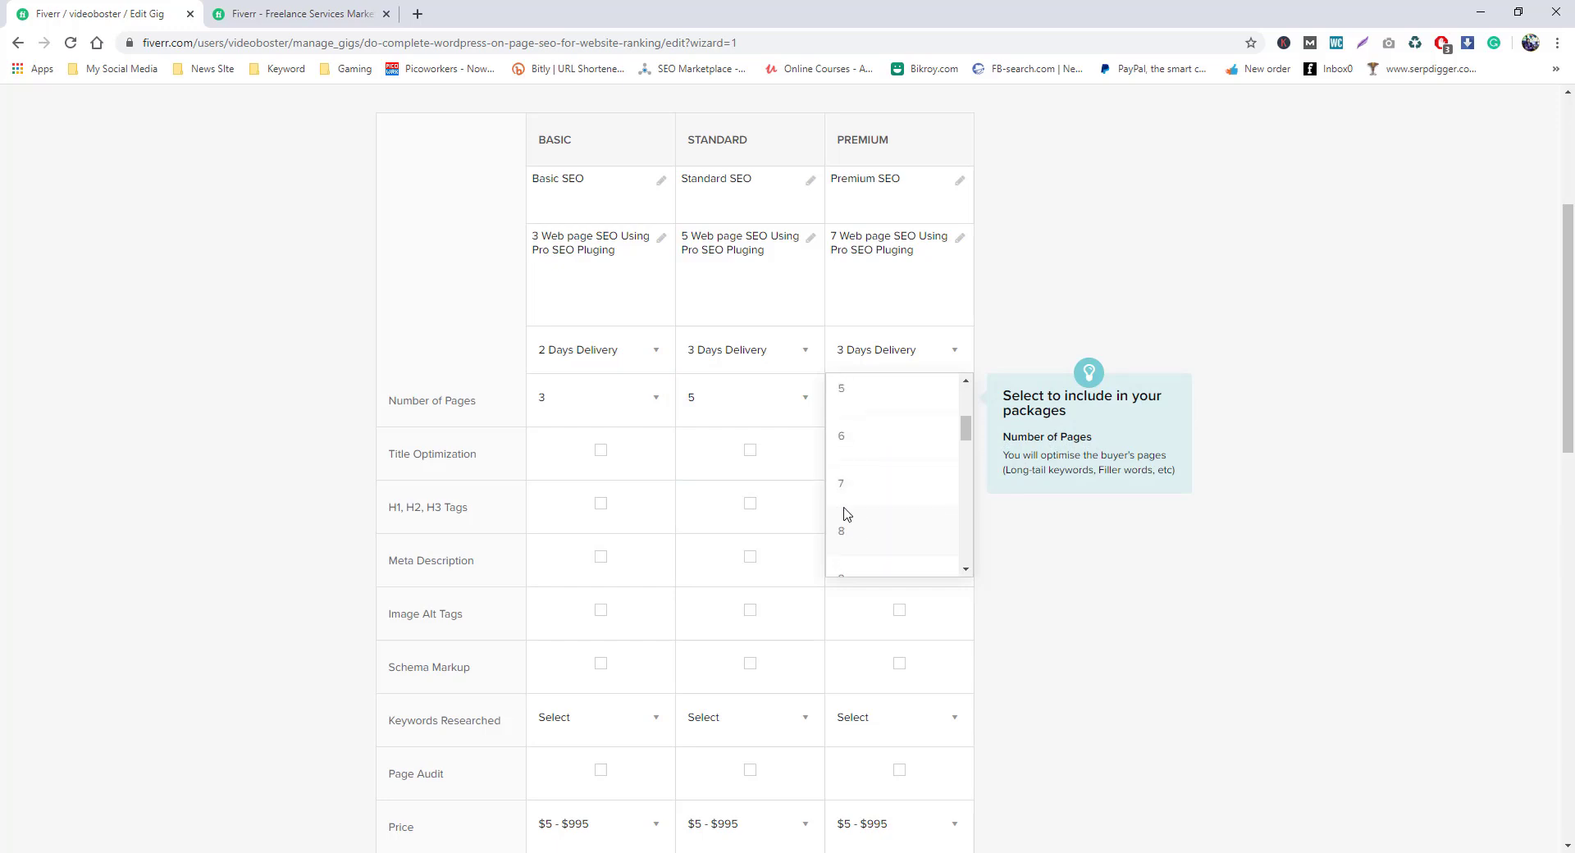
left_click(842, 493)
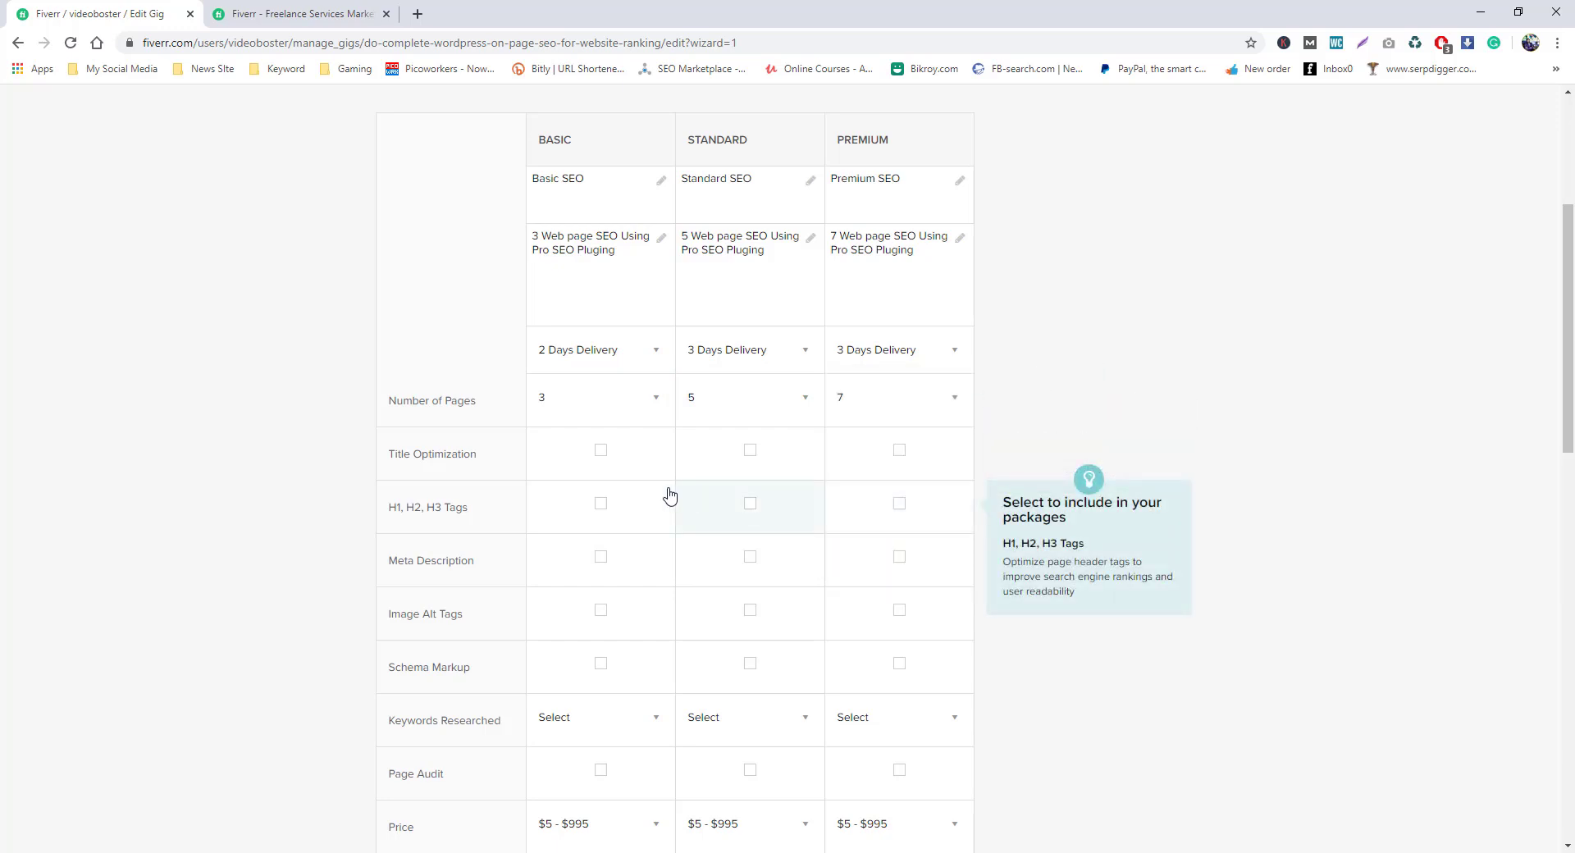
- Include Title Optimization and H1, H2, H3 Tags in all three packages
left_click(601, 458)
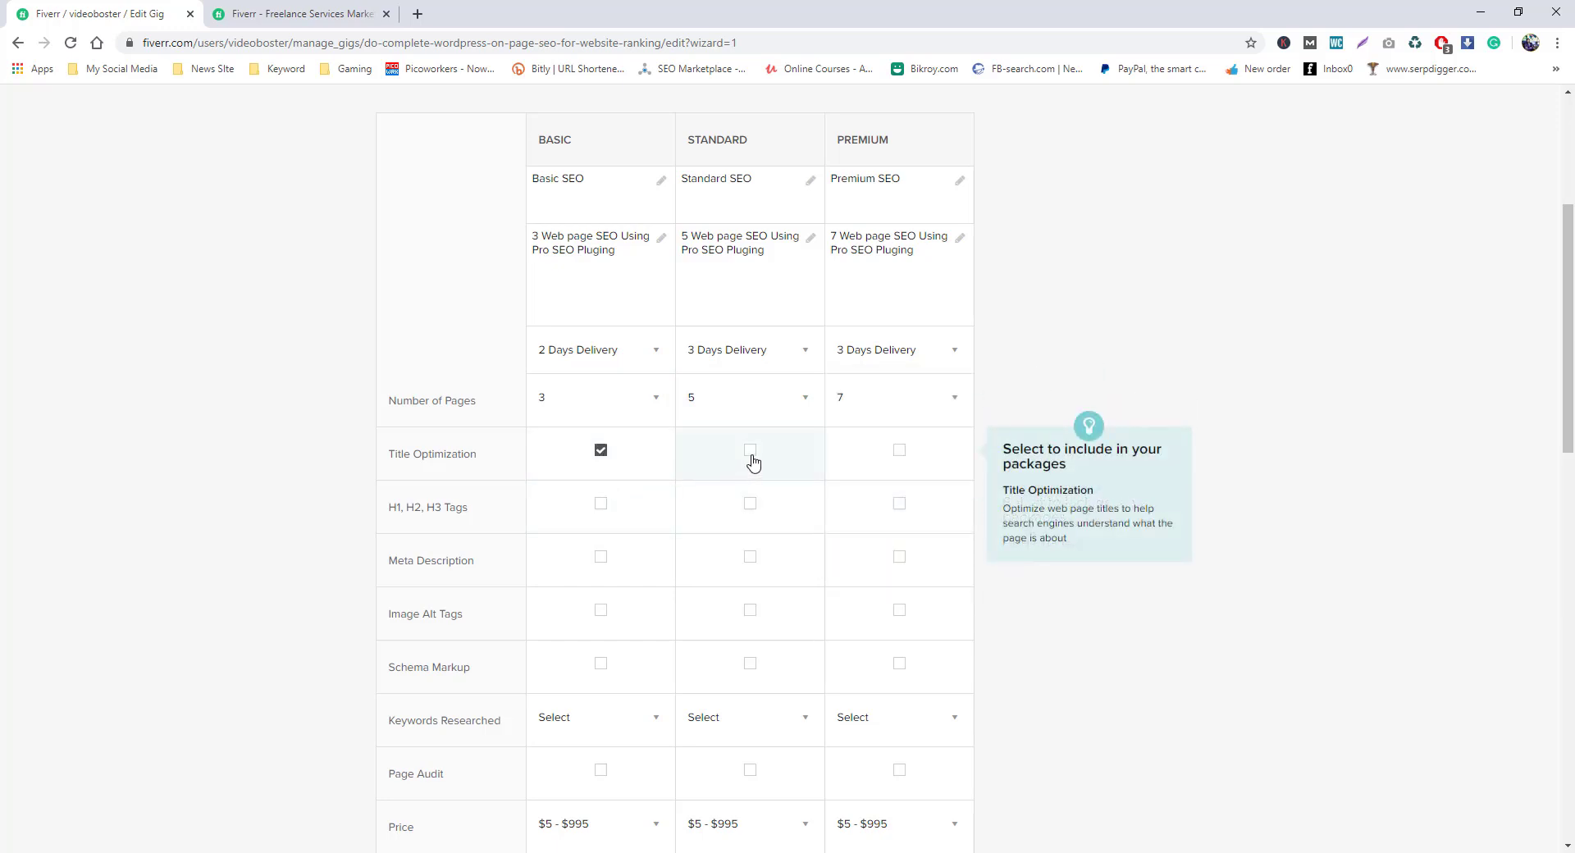
left_click(751, 459)
left_click(900, 457)
left_click(601, 507)
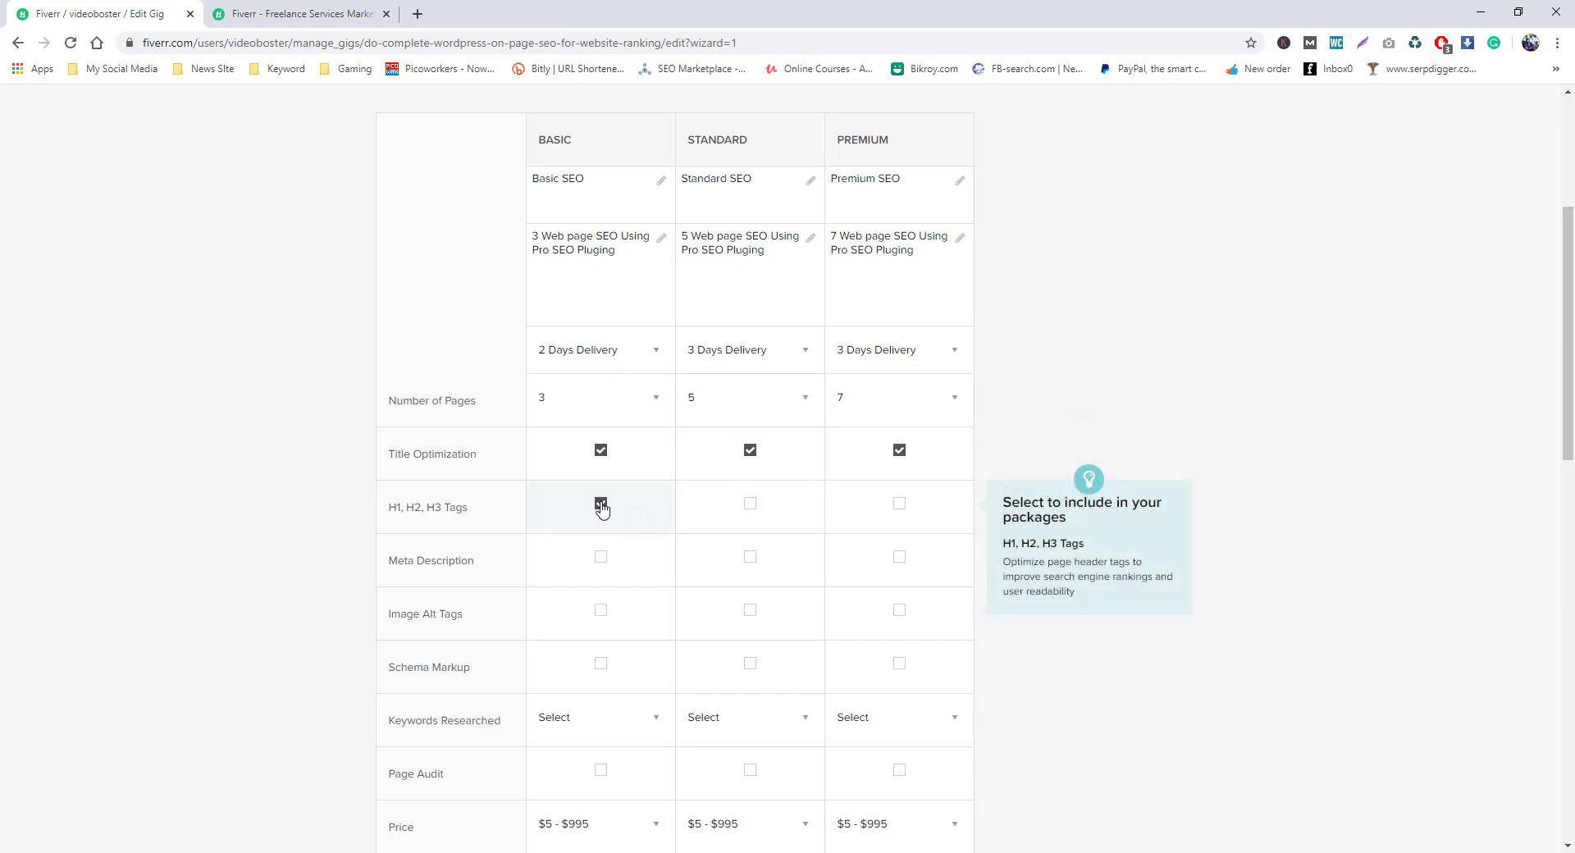
left_click(749, 507)
left_click(900, 507)
- Include Meta Description in the Basic, Standard and Premium packages
scroll(820, 500, "down", 2)
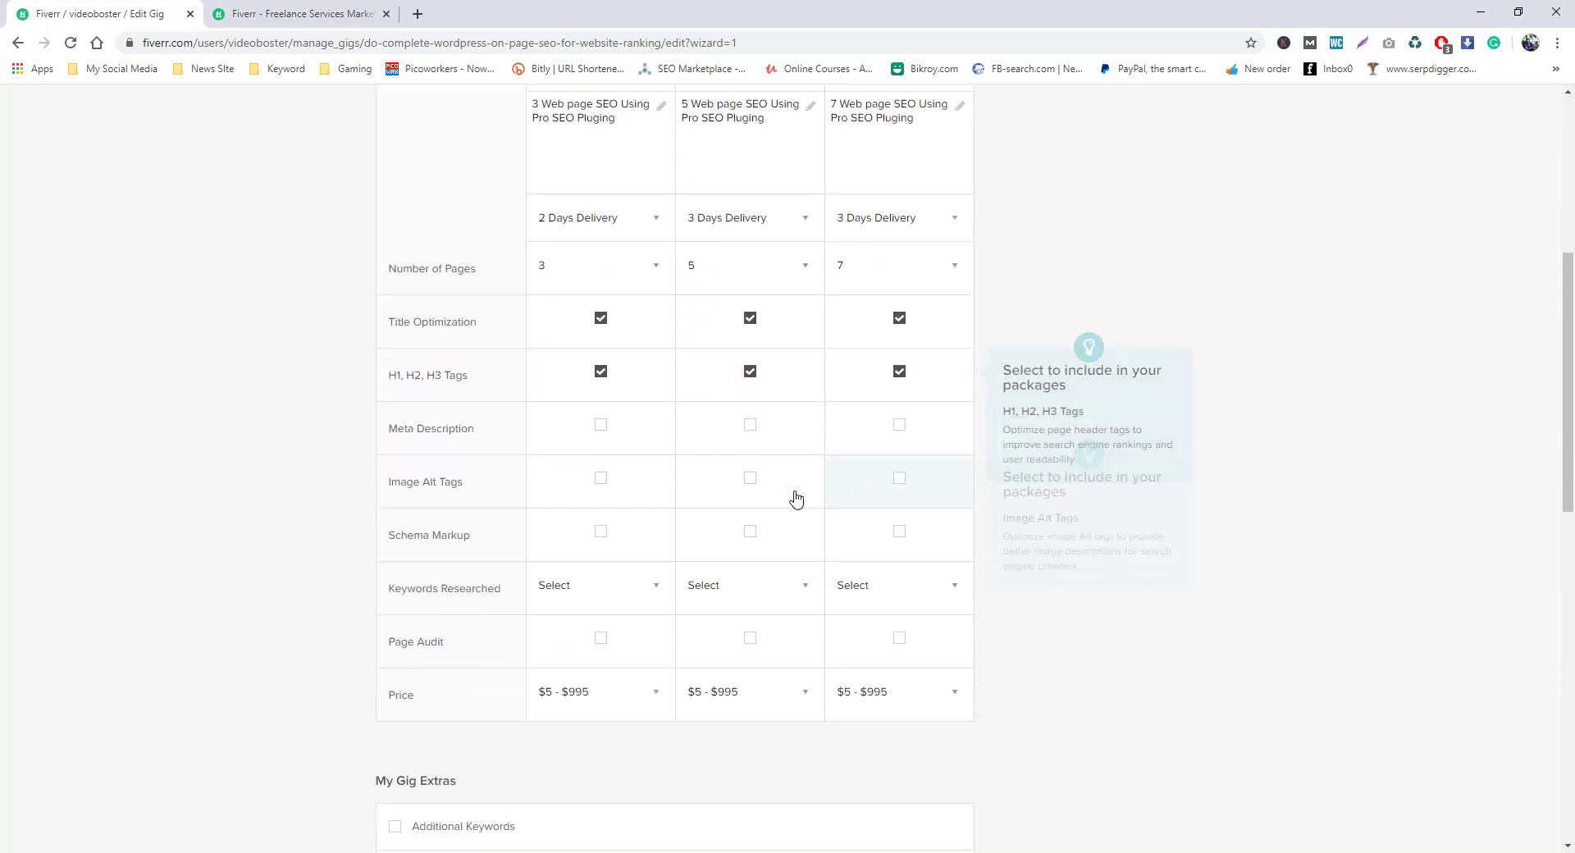
left_click(603, 398)
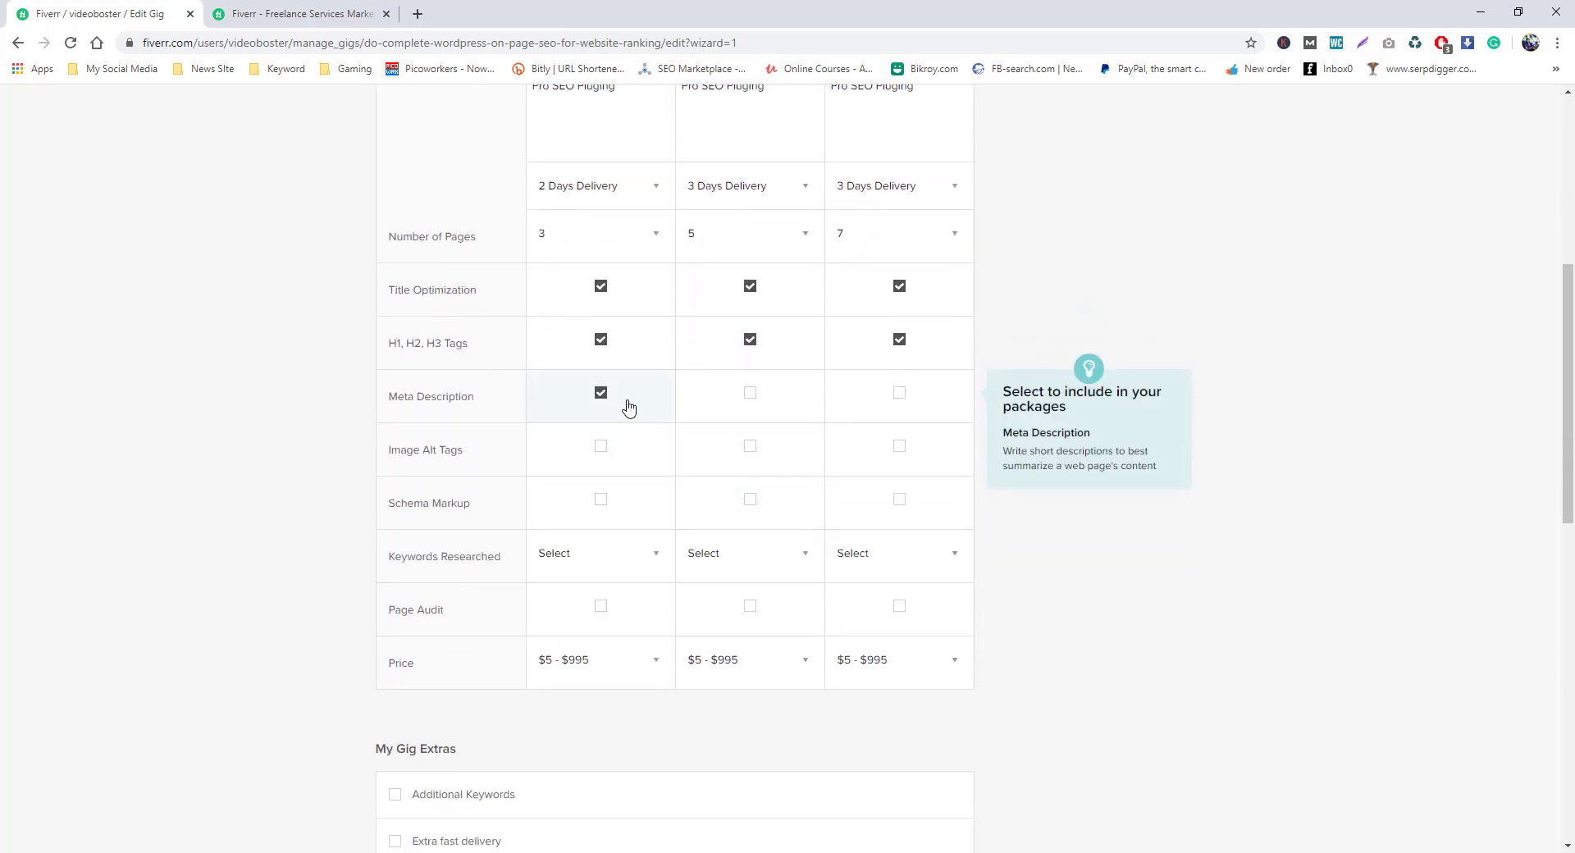
left_click(750, 394)
left_click(899, 394)
- Include Image Alt Tags in the Standard and Premium packages, and Schema Markup in Premium only
scroll(739, 414, "down", 1)
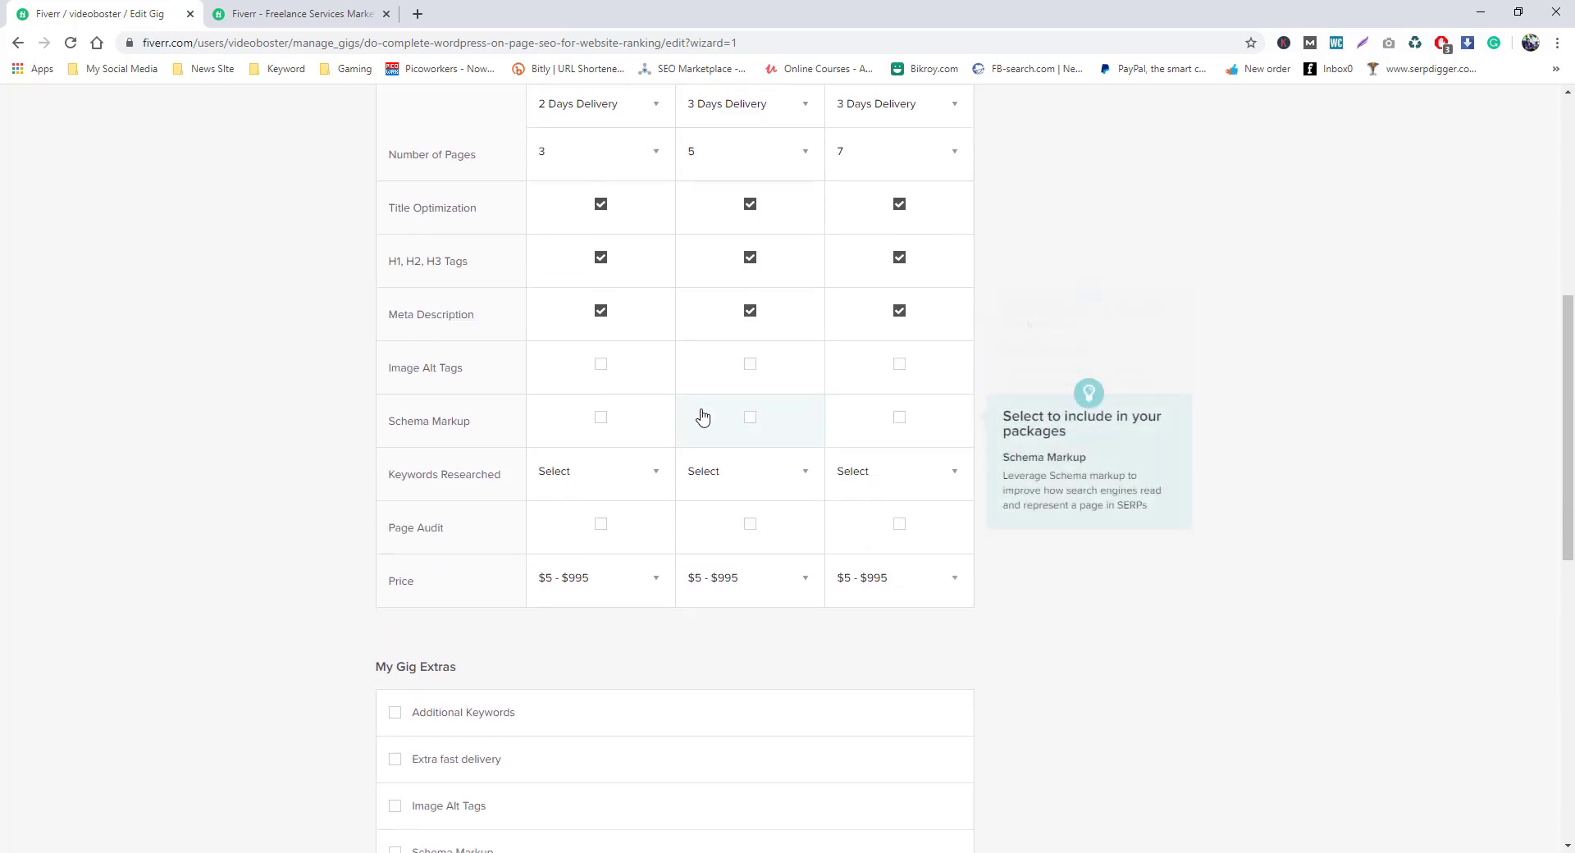
left_click(890, 375)
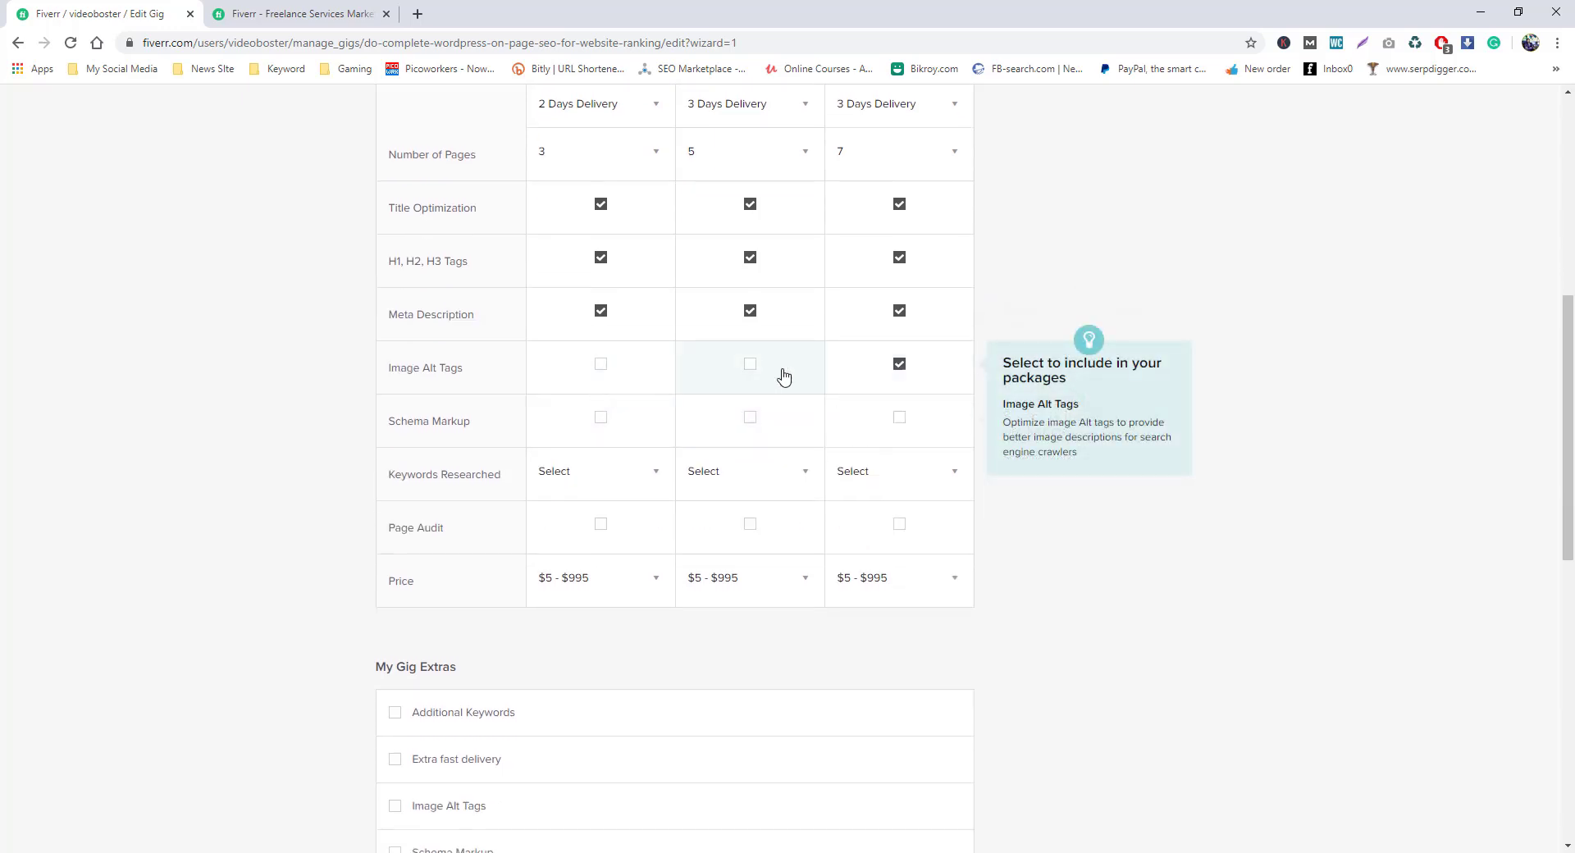
left_click(750, 365)
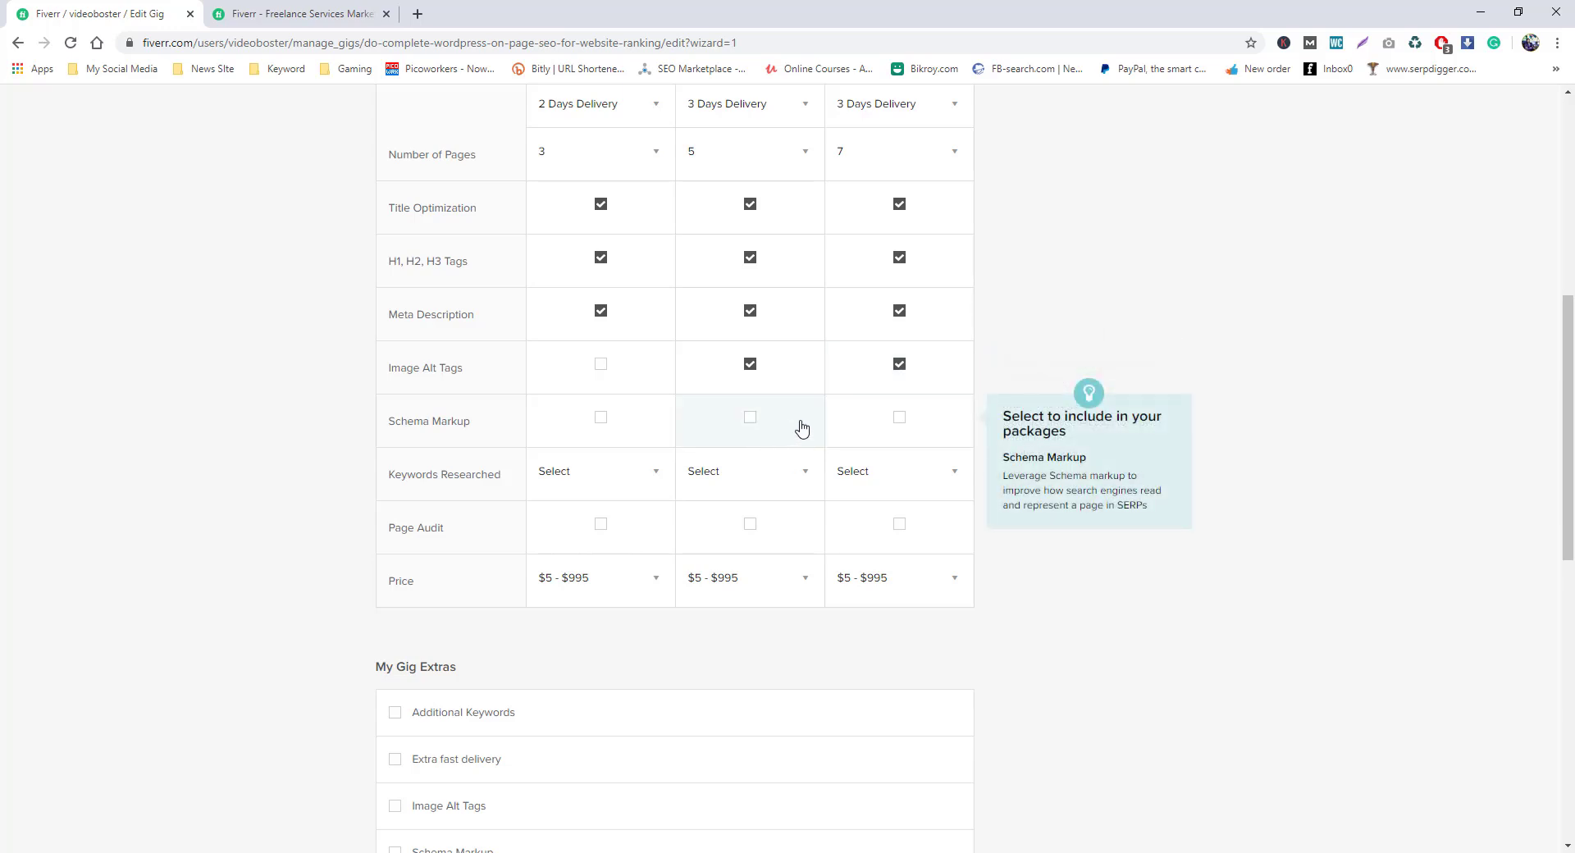
left_click(902, 423)
- Set the number of keywords researched to 3 for the Premium package
scroll(626, 484, "down", 1)
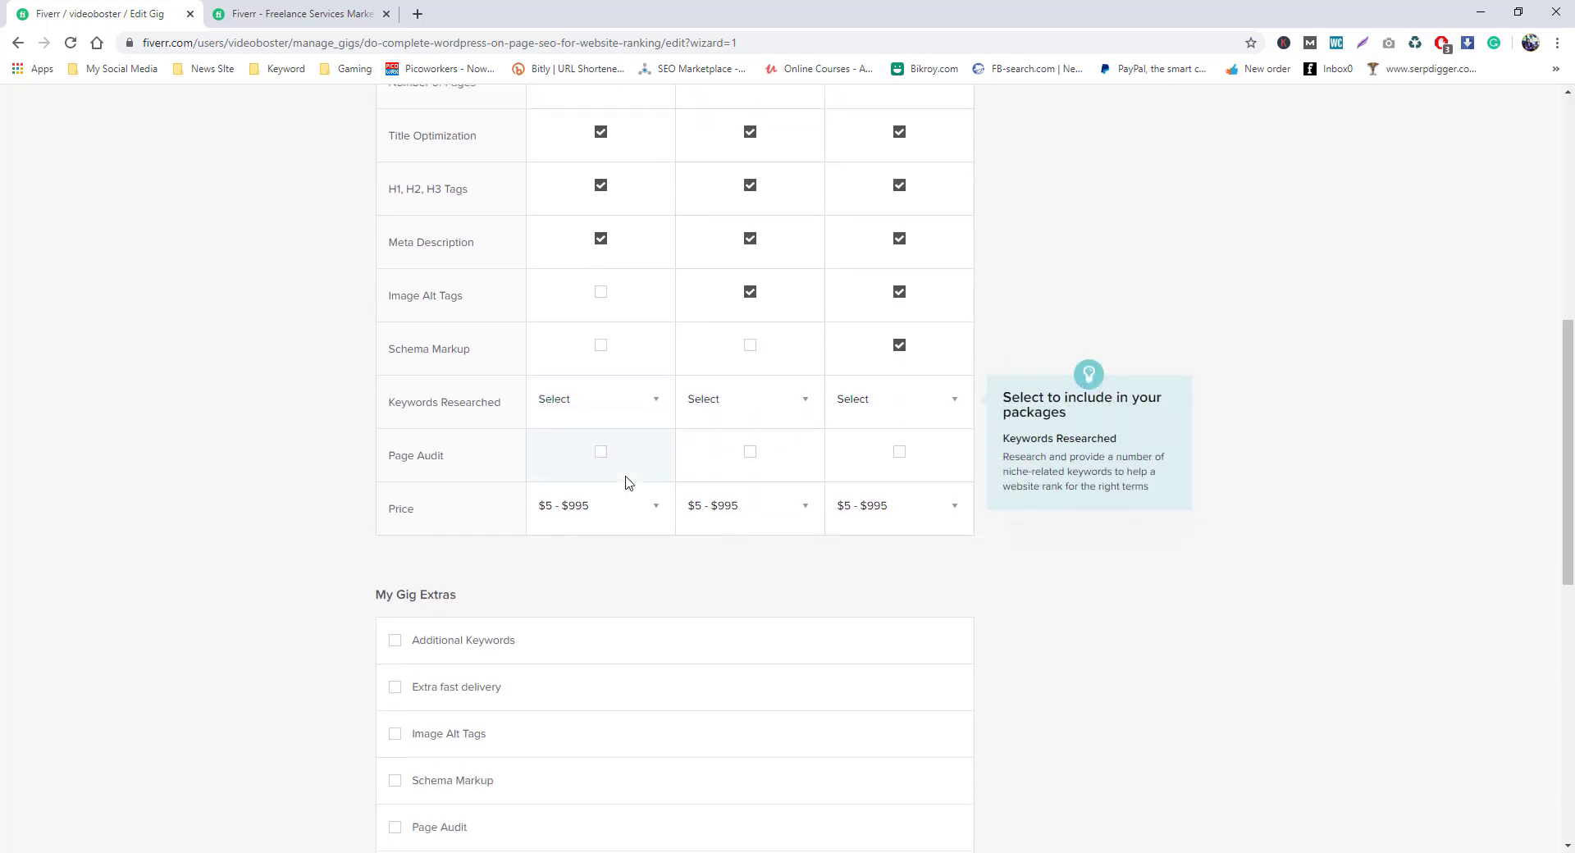
left_click(903, 407)
scroll(899, 443, "down", 1)
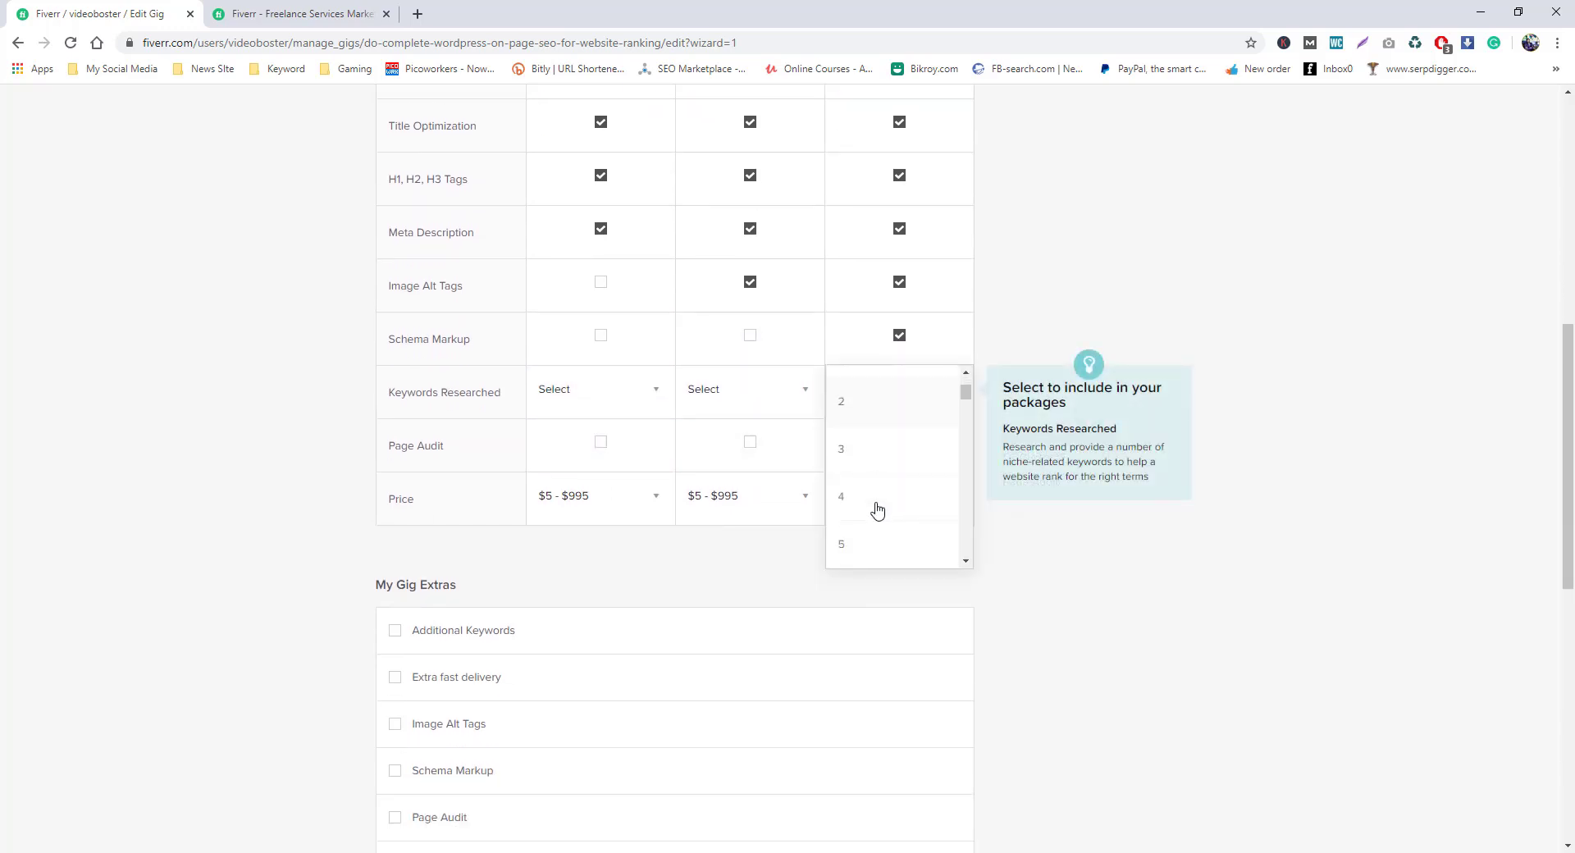
left_click(859, 464)
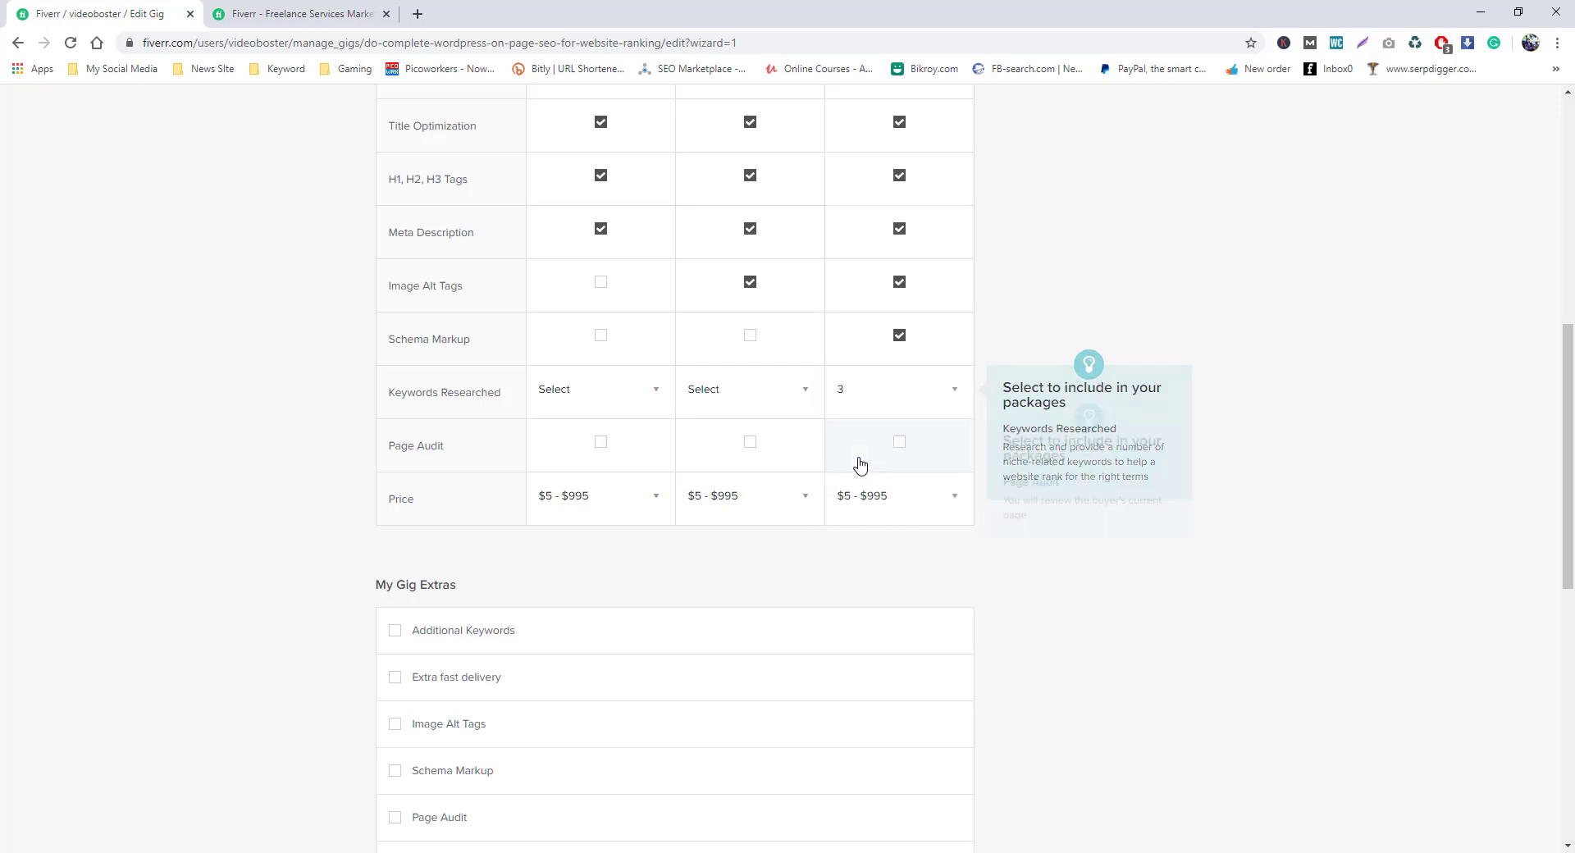
- Set the number of keywords researched to 2 for the Premium package and 1 for the Standard package
scroll(860, 464, "up", 1)
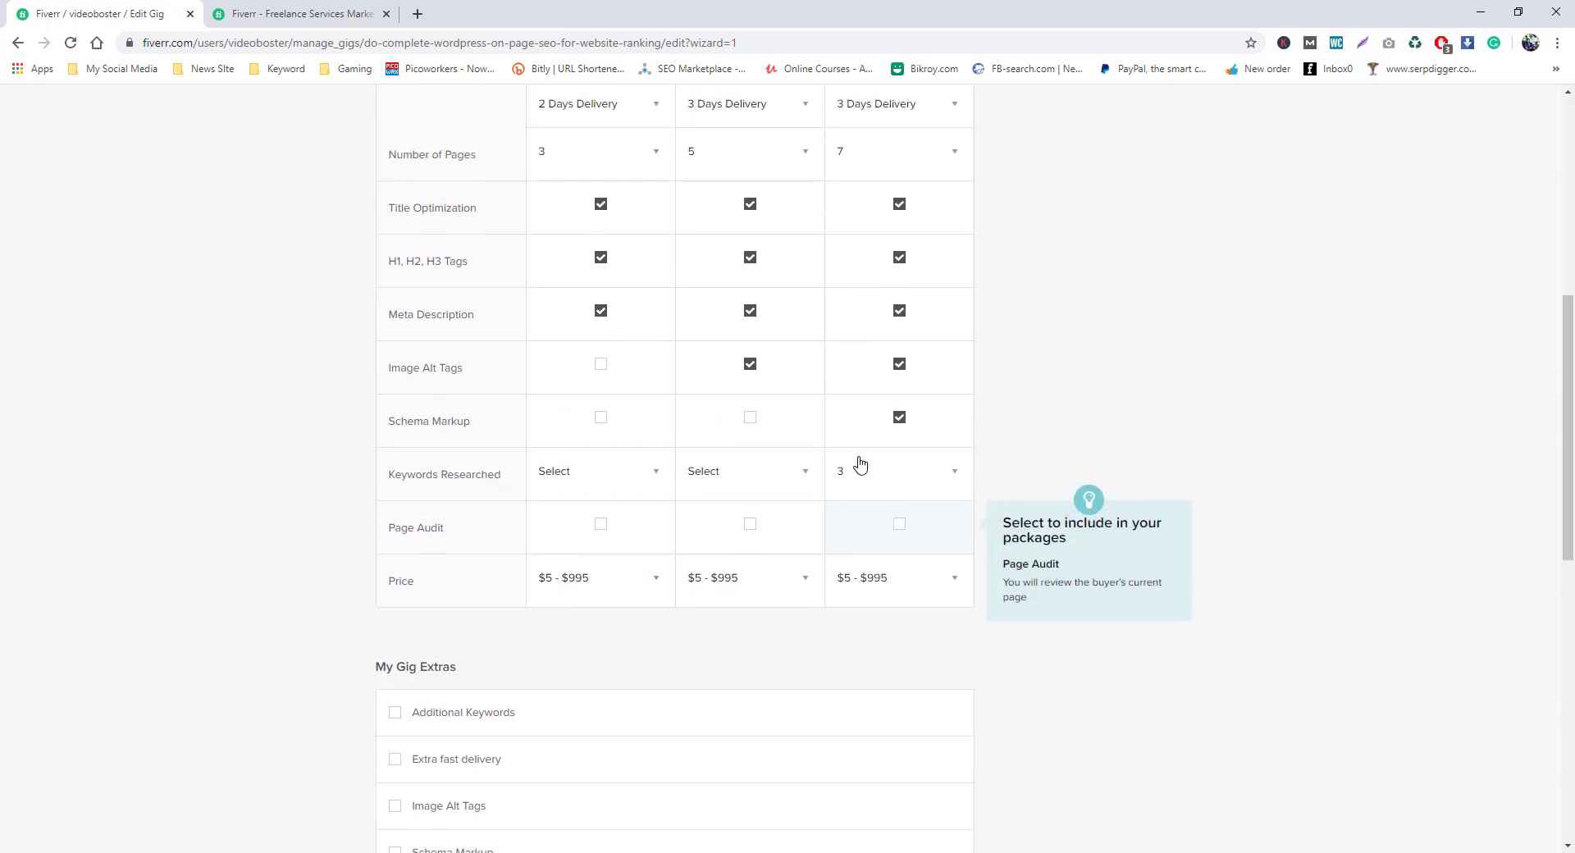
left_click(863, 472)
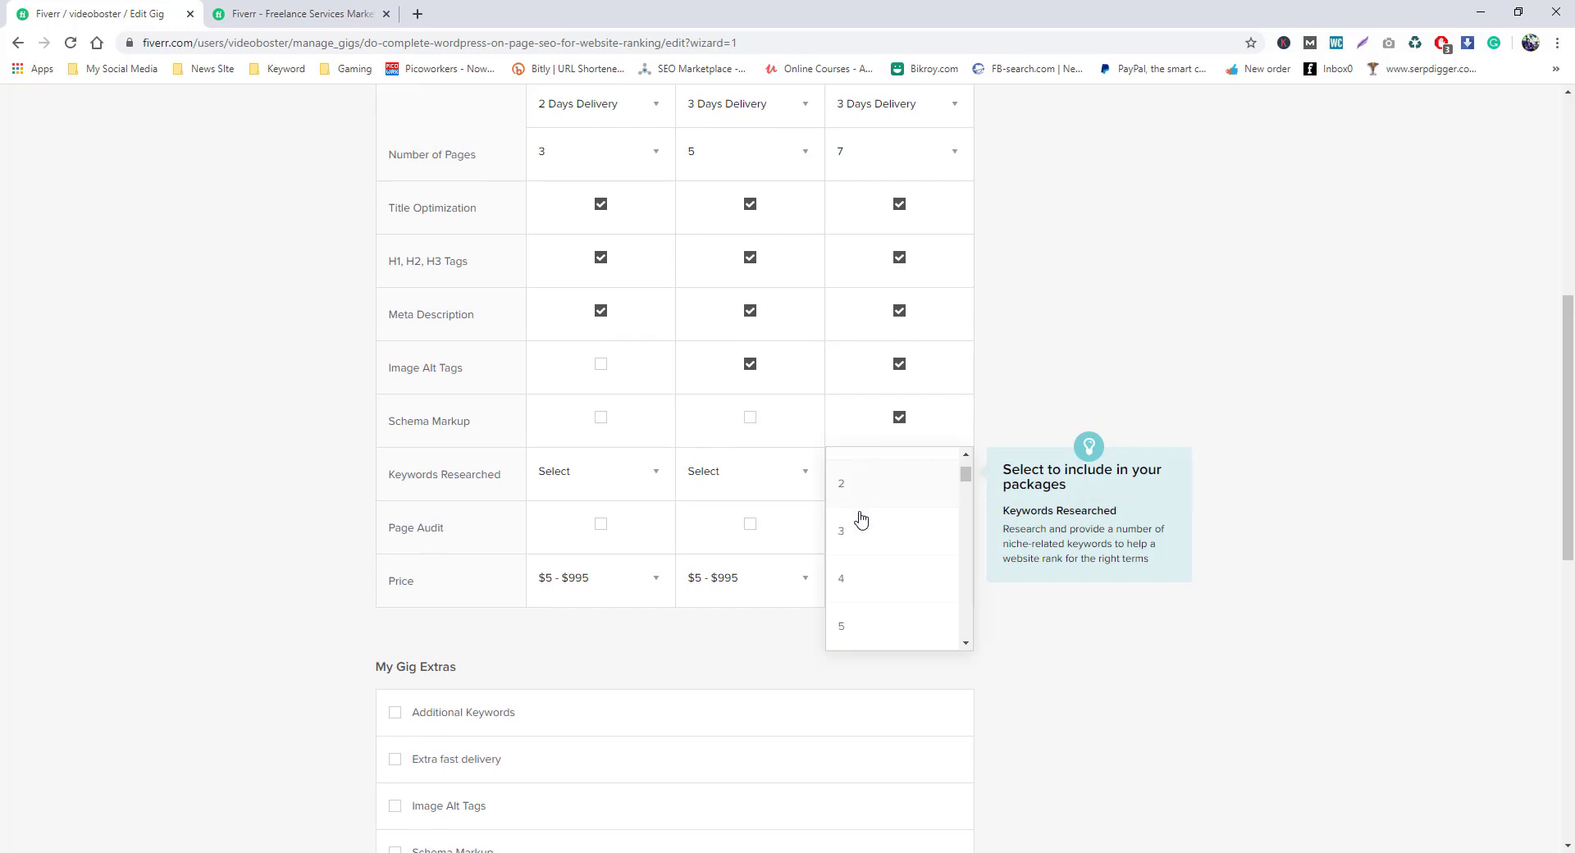
left_click(861, 499)
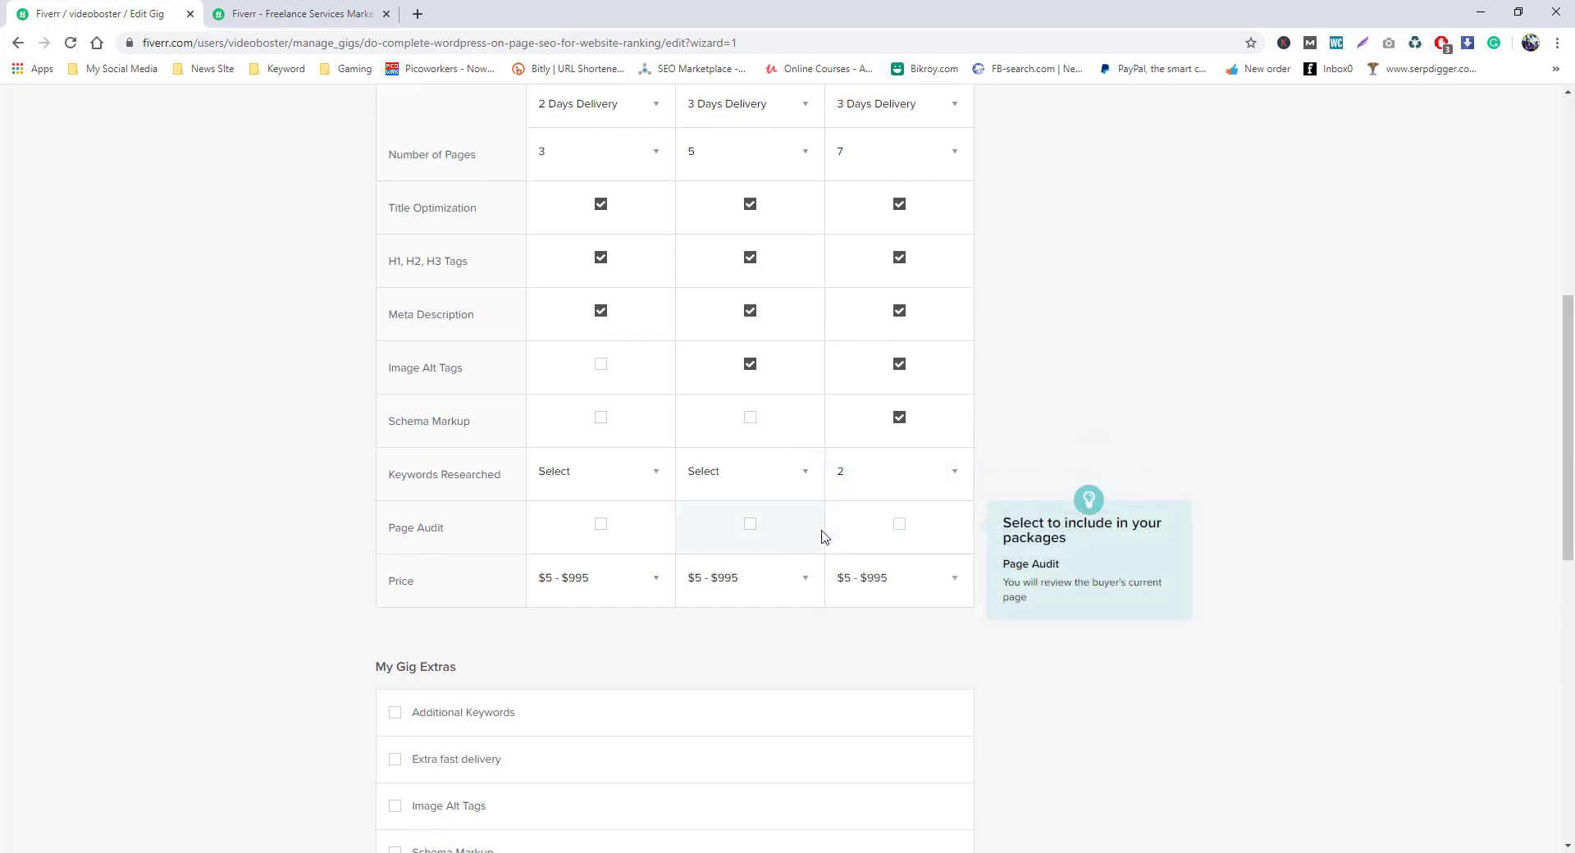
left_click(797, 498)
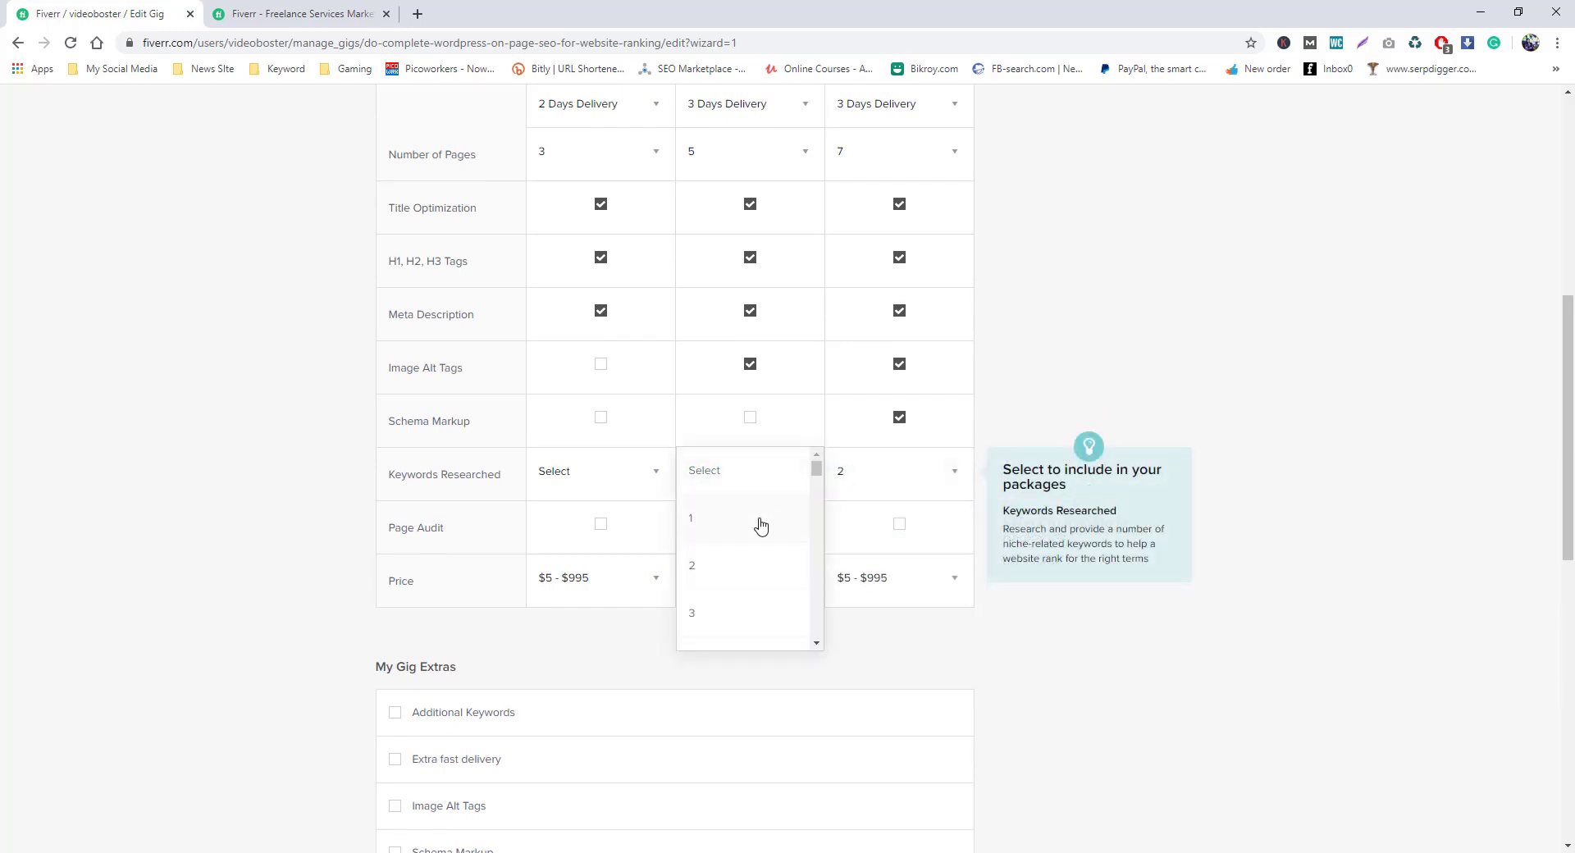
left_click(756, 523)
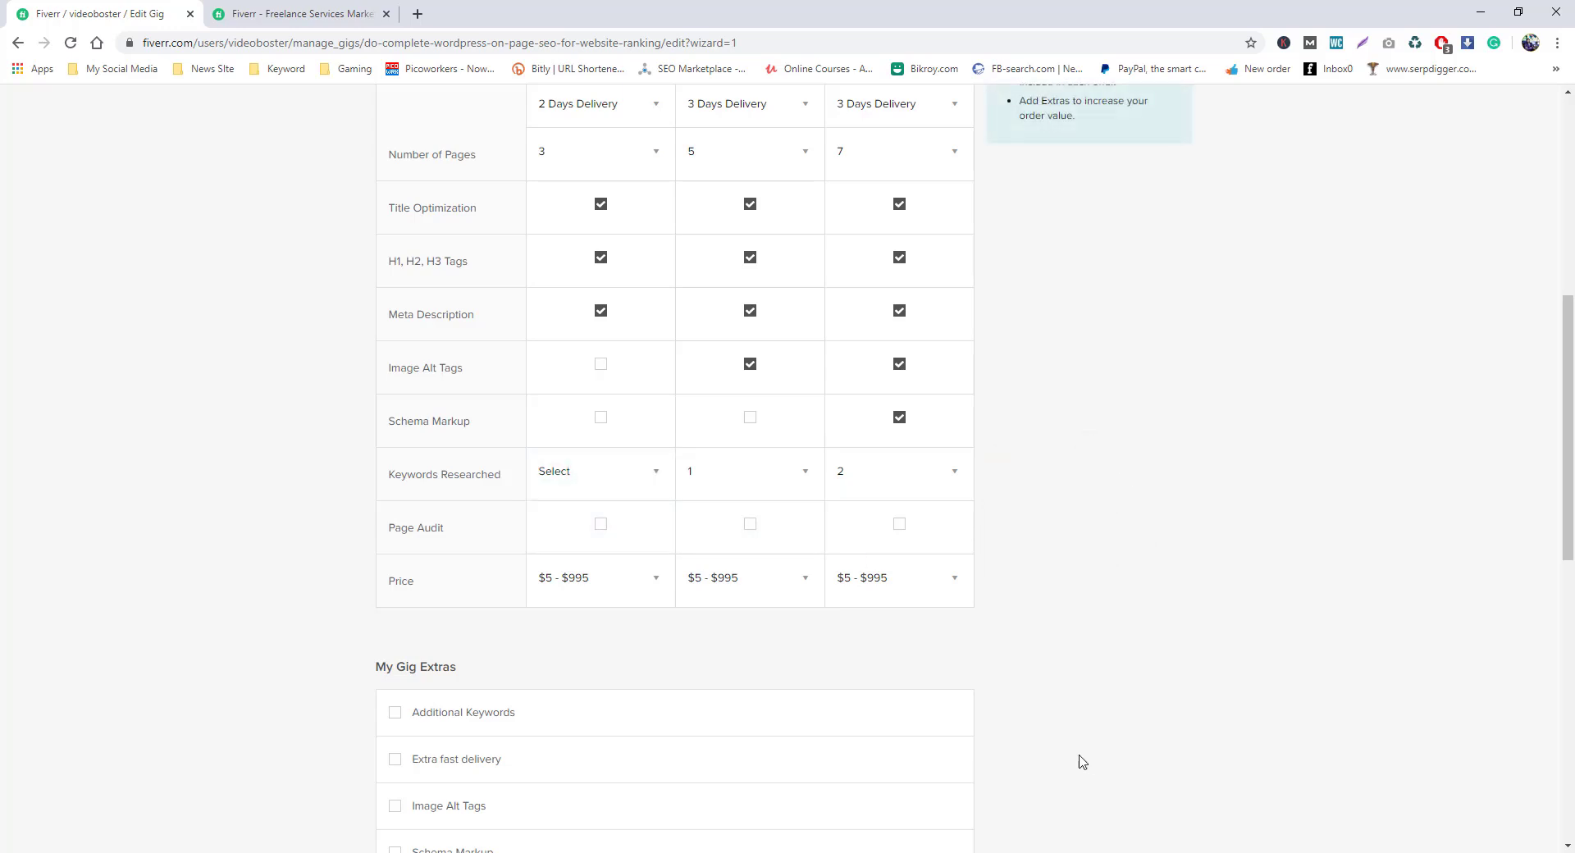
- Include Page Audit in all three packages and set the Basic package price to $5
left_click(603, 526)
left_click(750, 530)
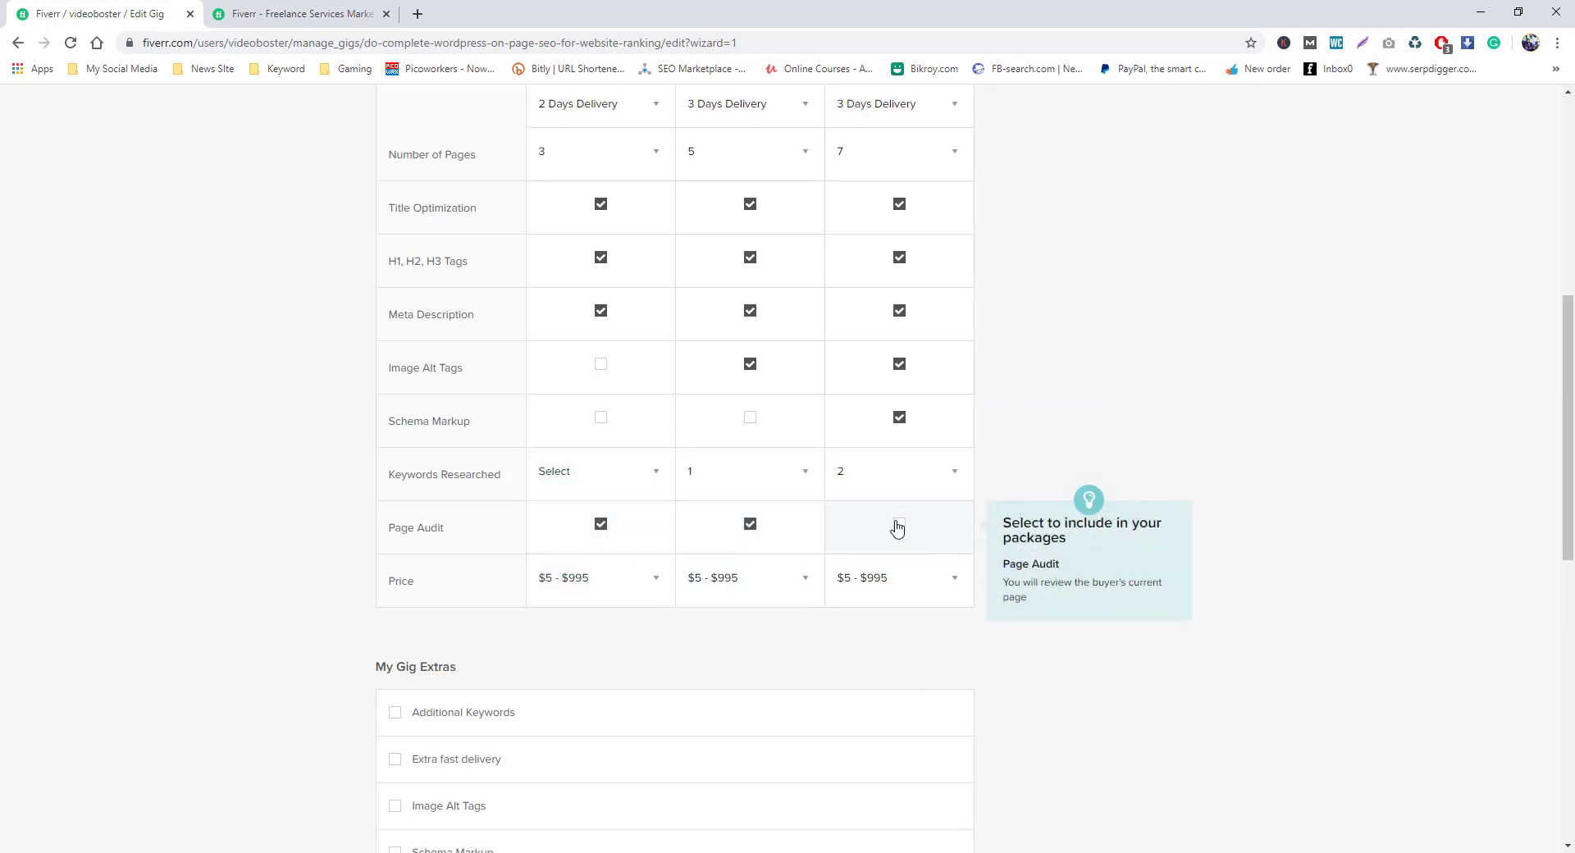
left_click(900, 529)
left_click(561, 598)
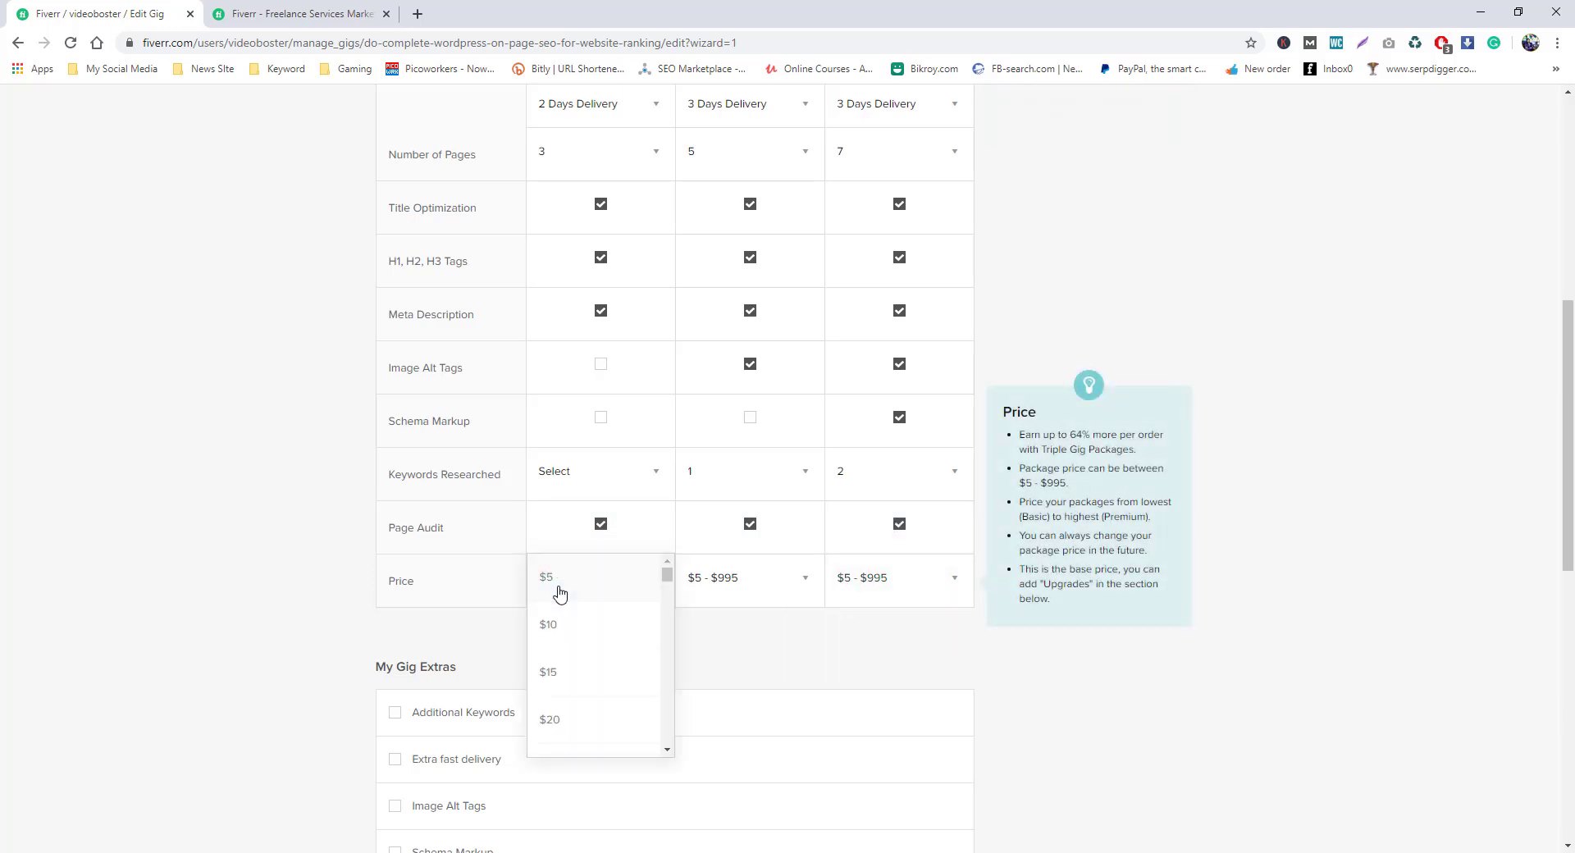
left_click(557, 578)
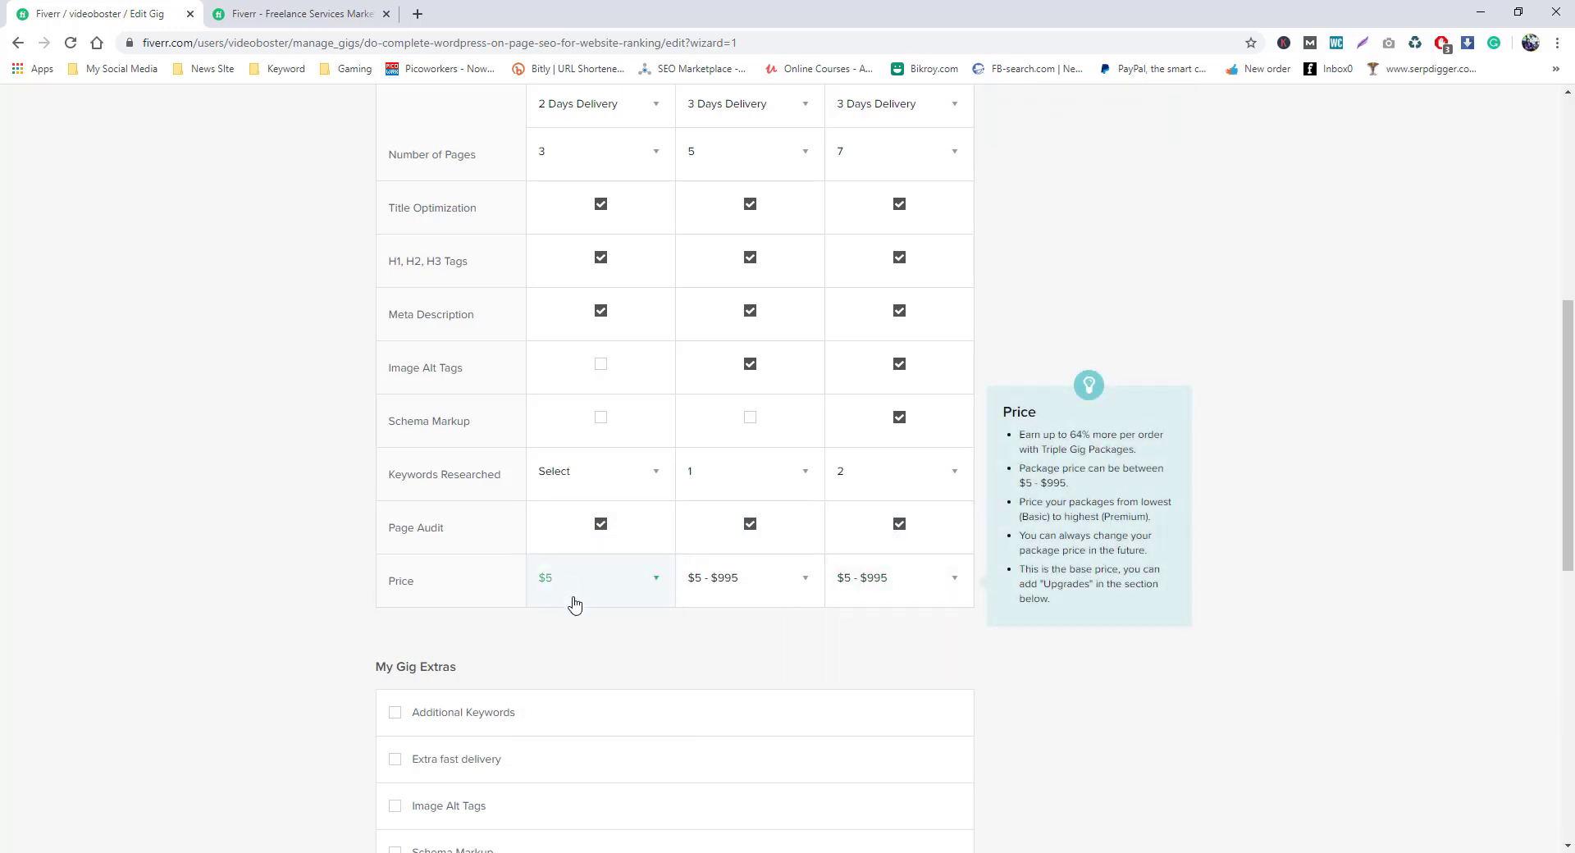
- Try a Standard package price of $15 and replace it with $25
scroll(766, 624, "down", 2)
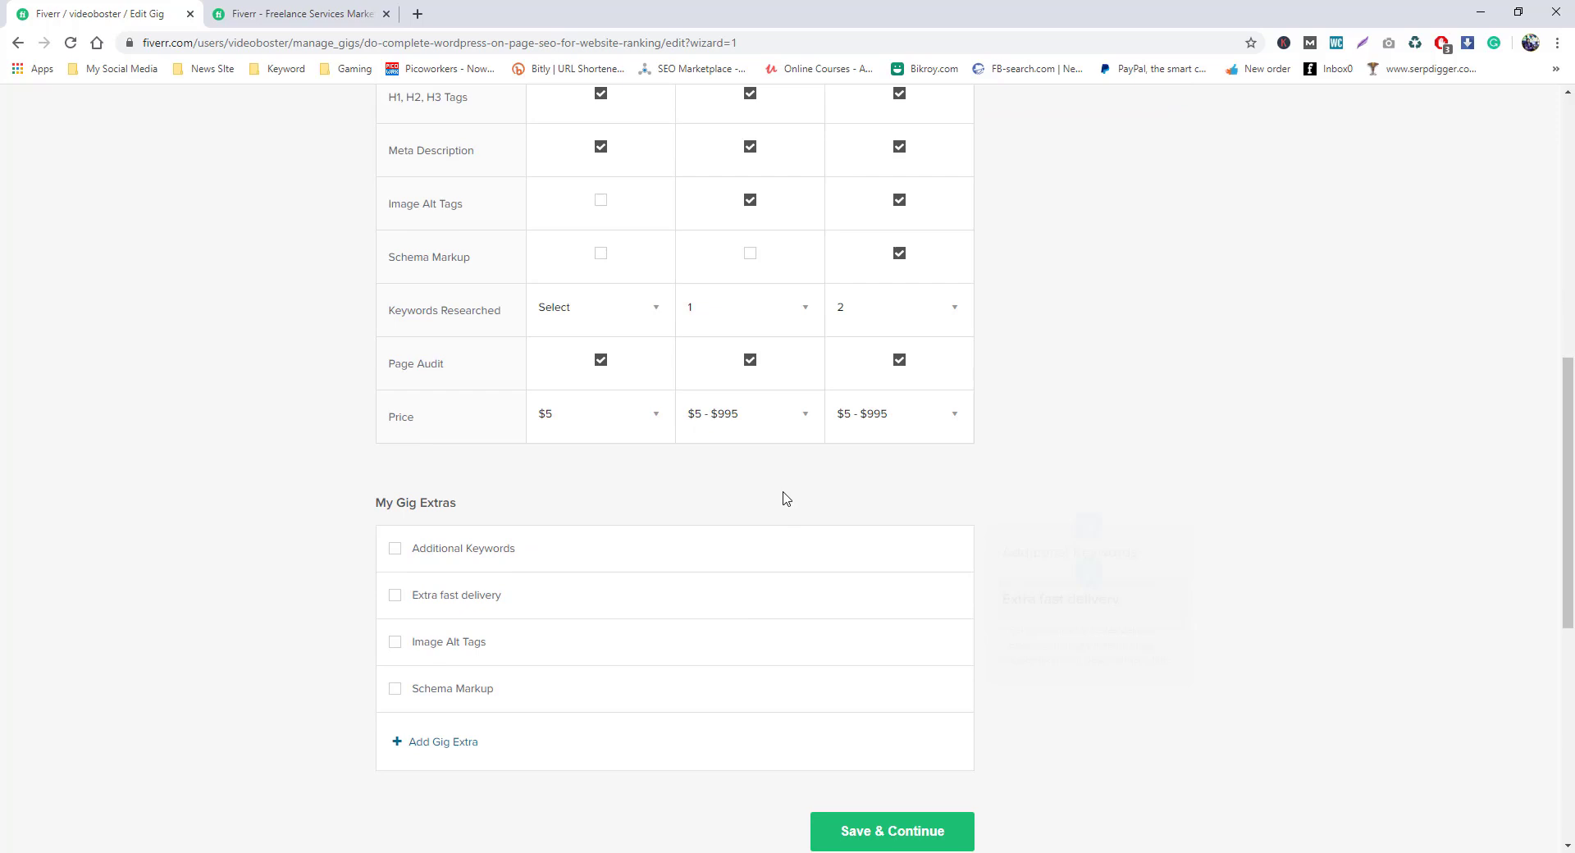
left_click(770, 427)
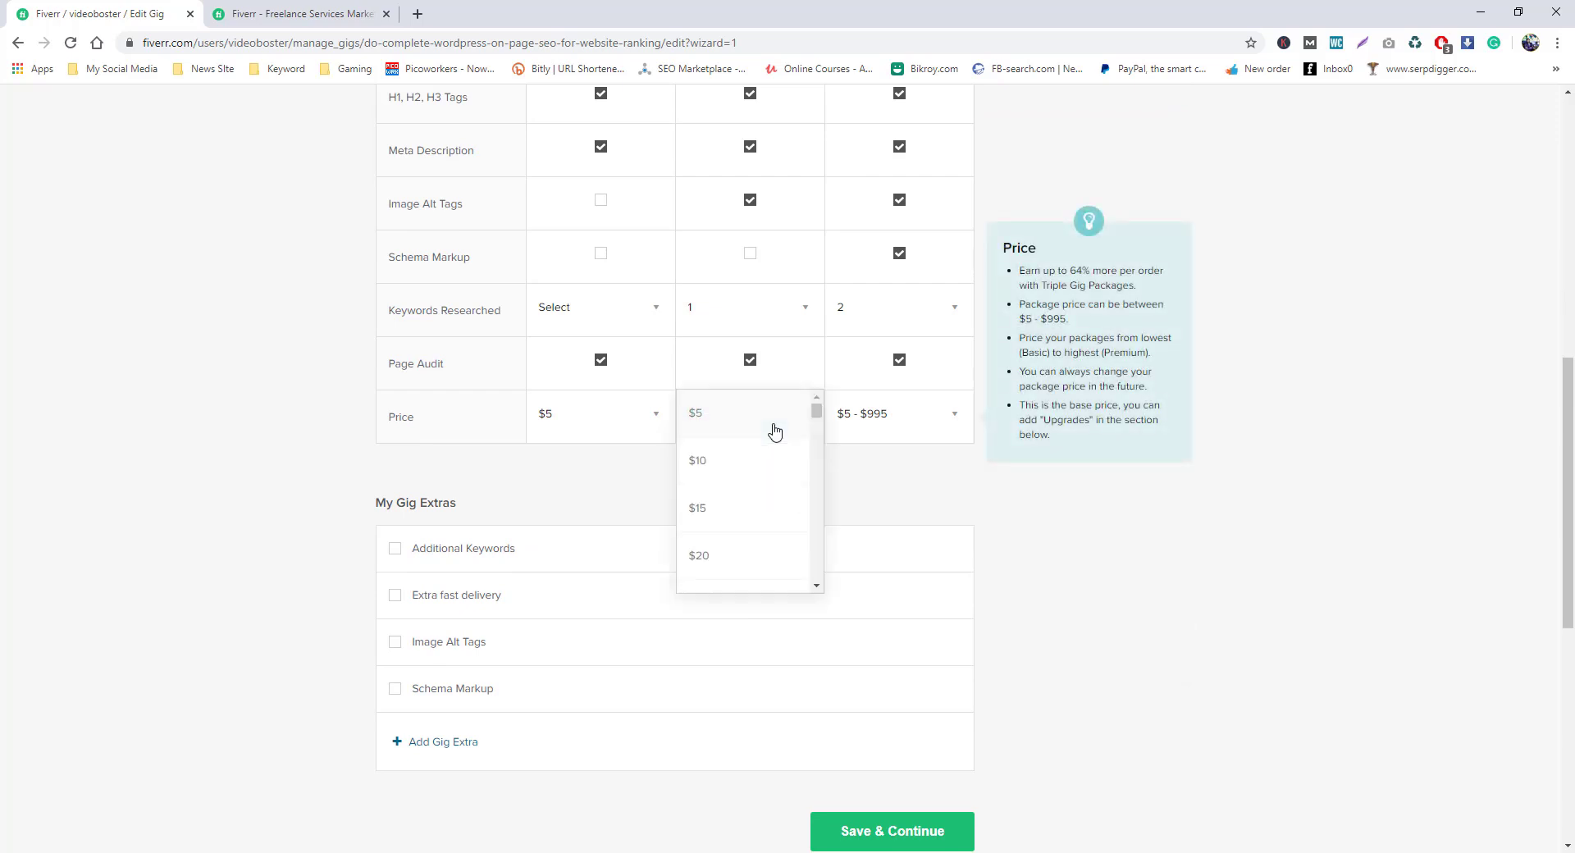
left_click(736, 509)
left_click(905, 435)
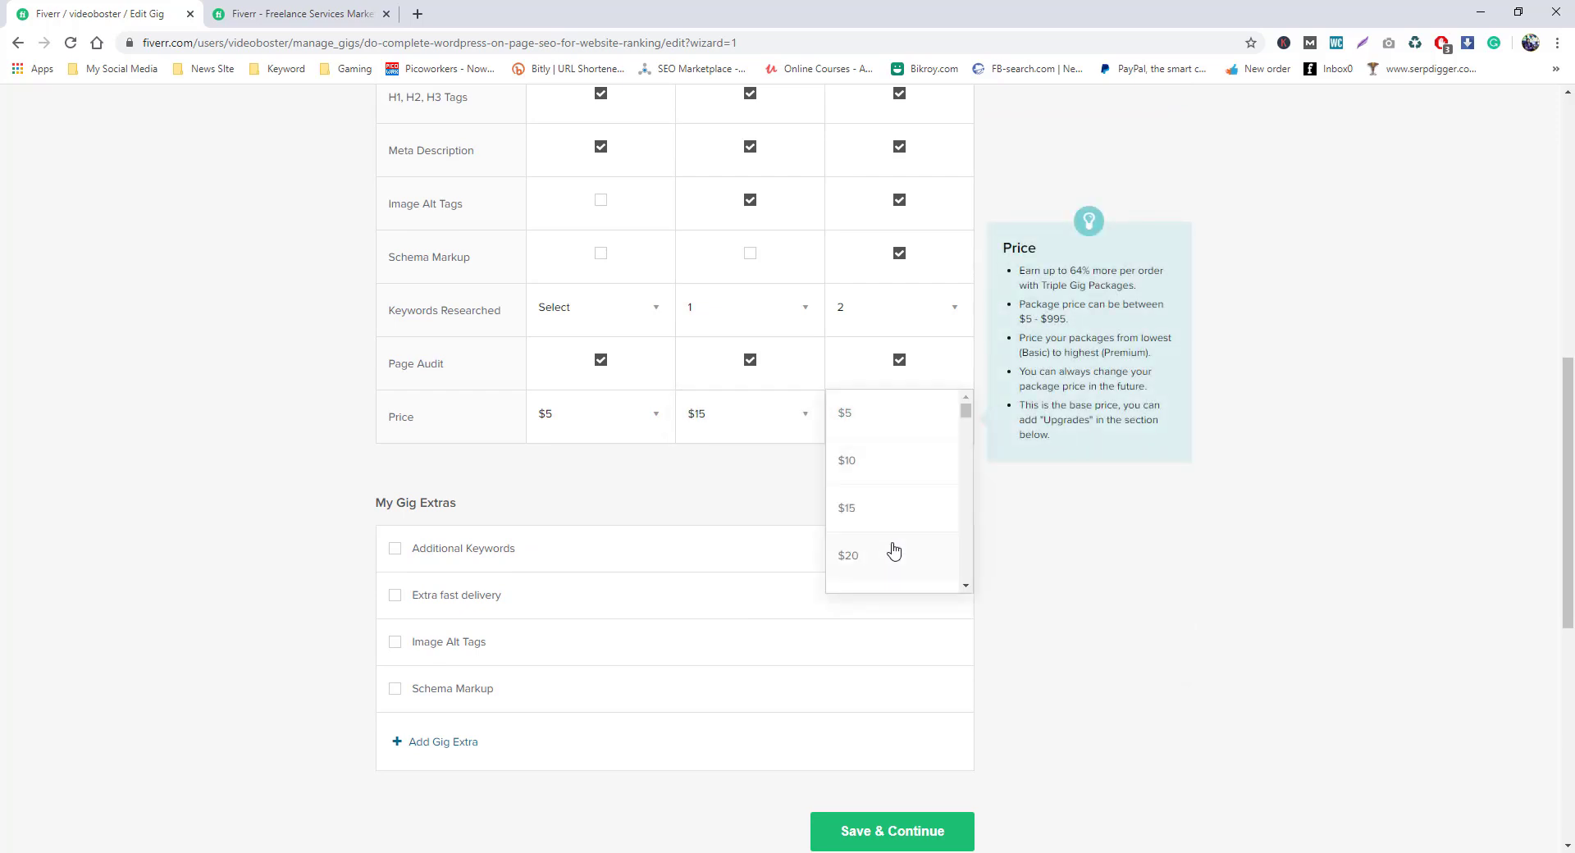
scroll(760, 502, "up", 1)
left_click(754, 494)
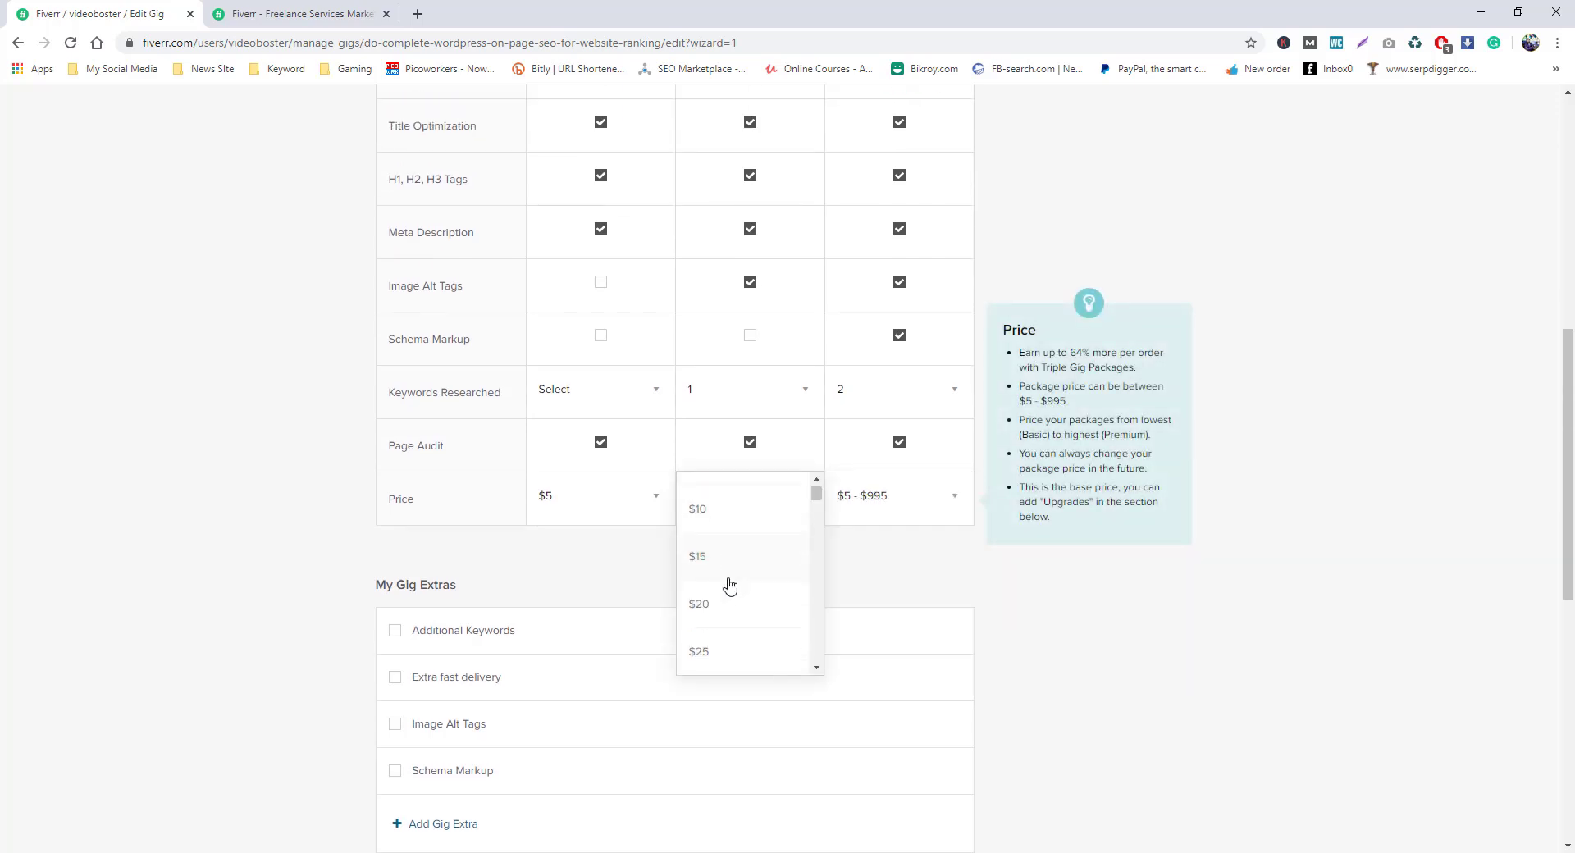
left_click(703, 648)
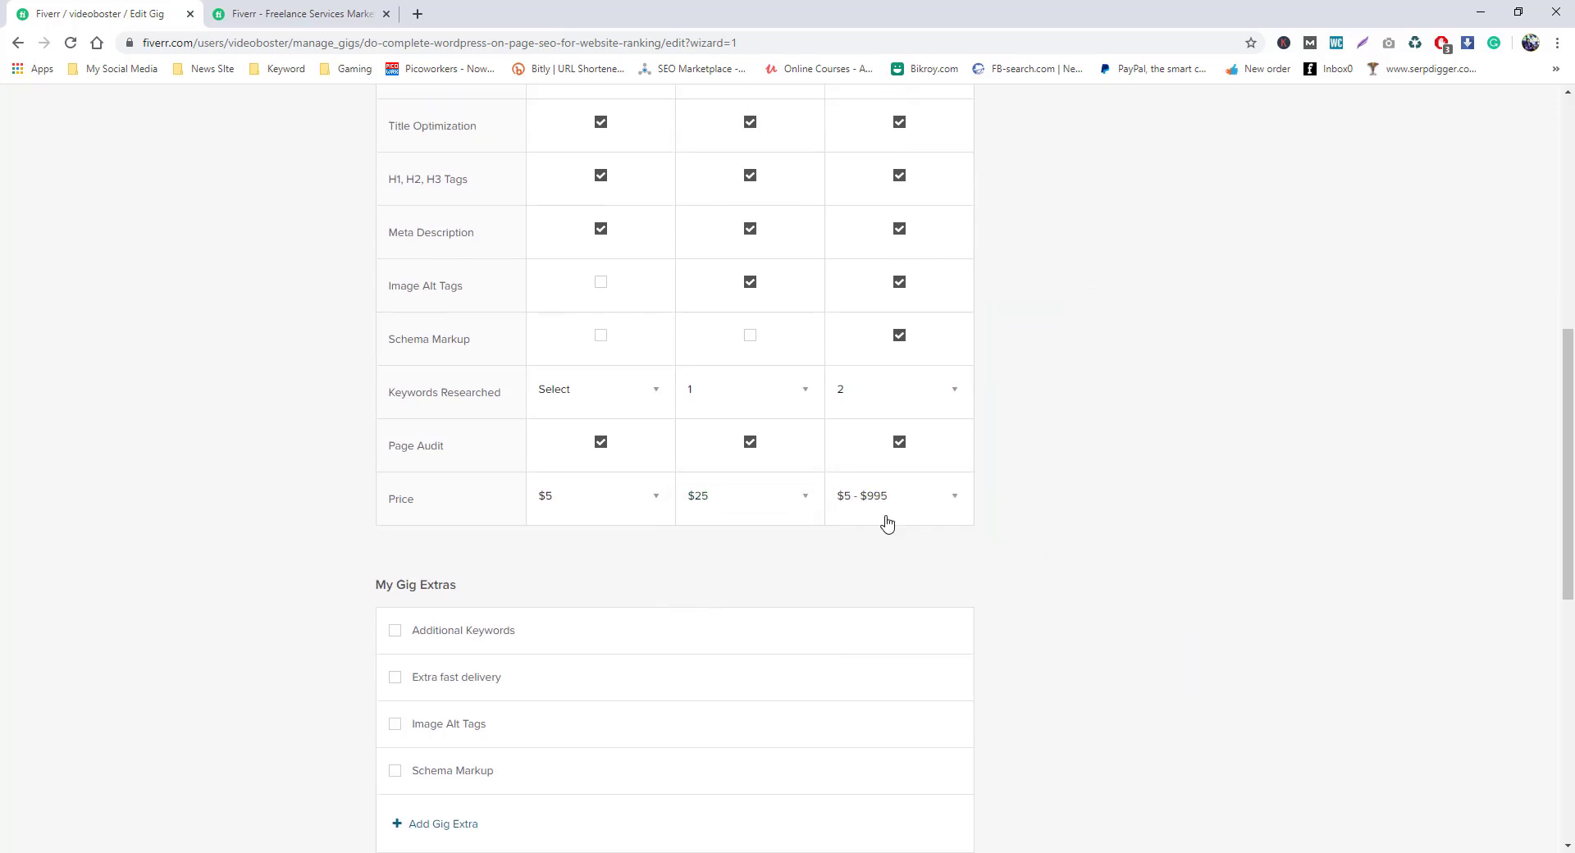
- Set the Standard package price to $20
left_click(790, 512)
left_click(729, 589)
scroll(756, 562, "up", 4)
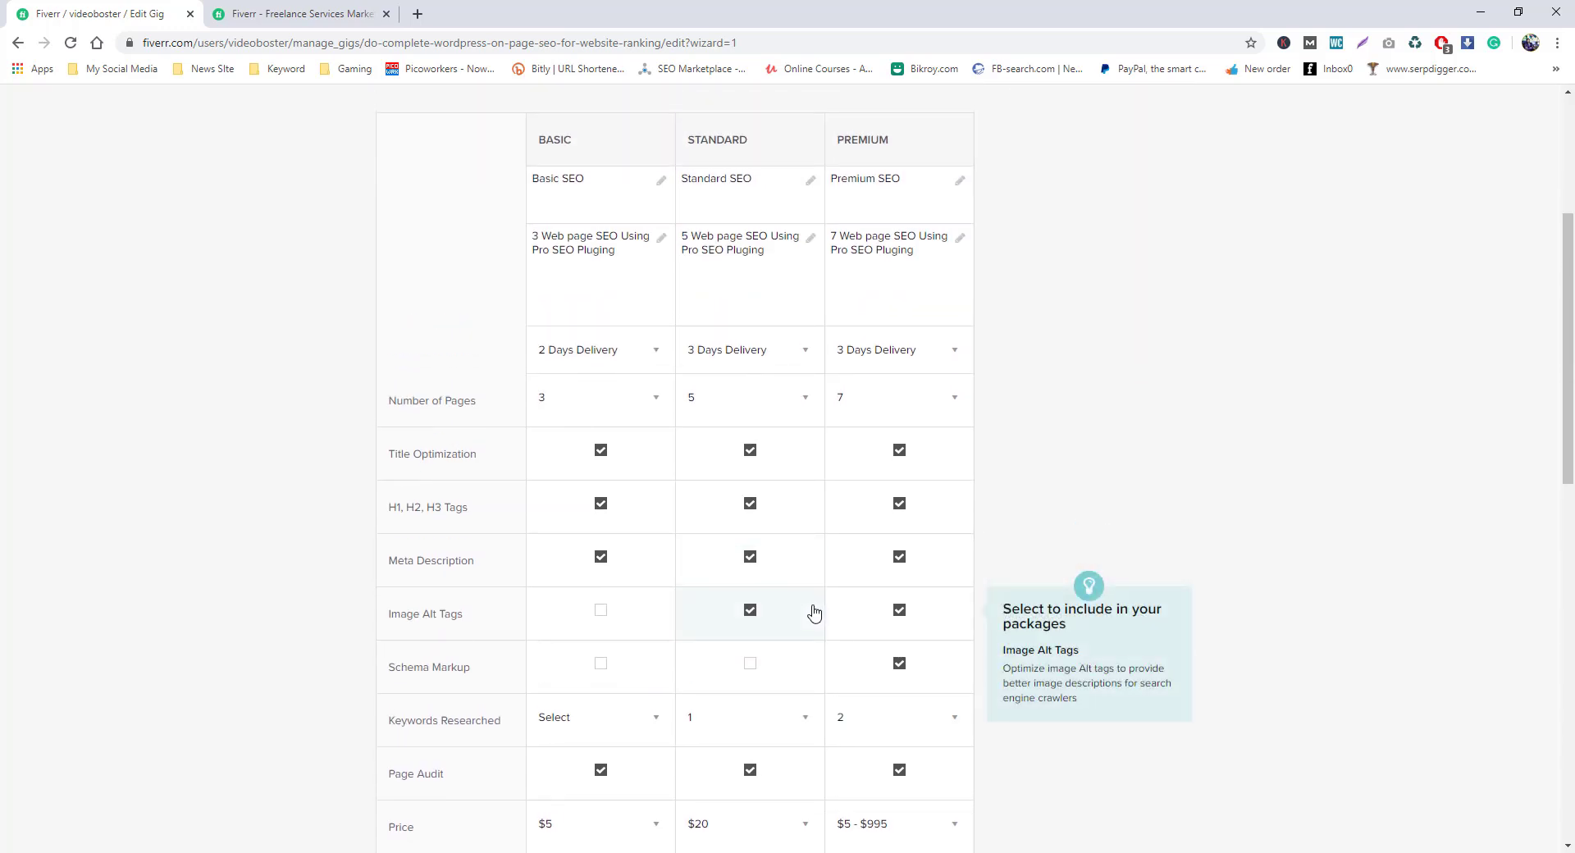
scroll(813, 611, "down", 3)
left_click(784, 598)
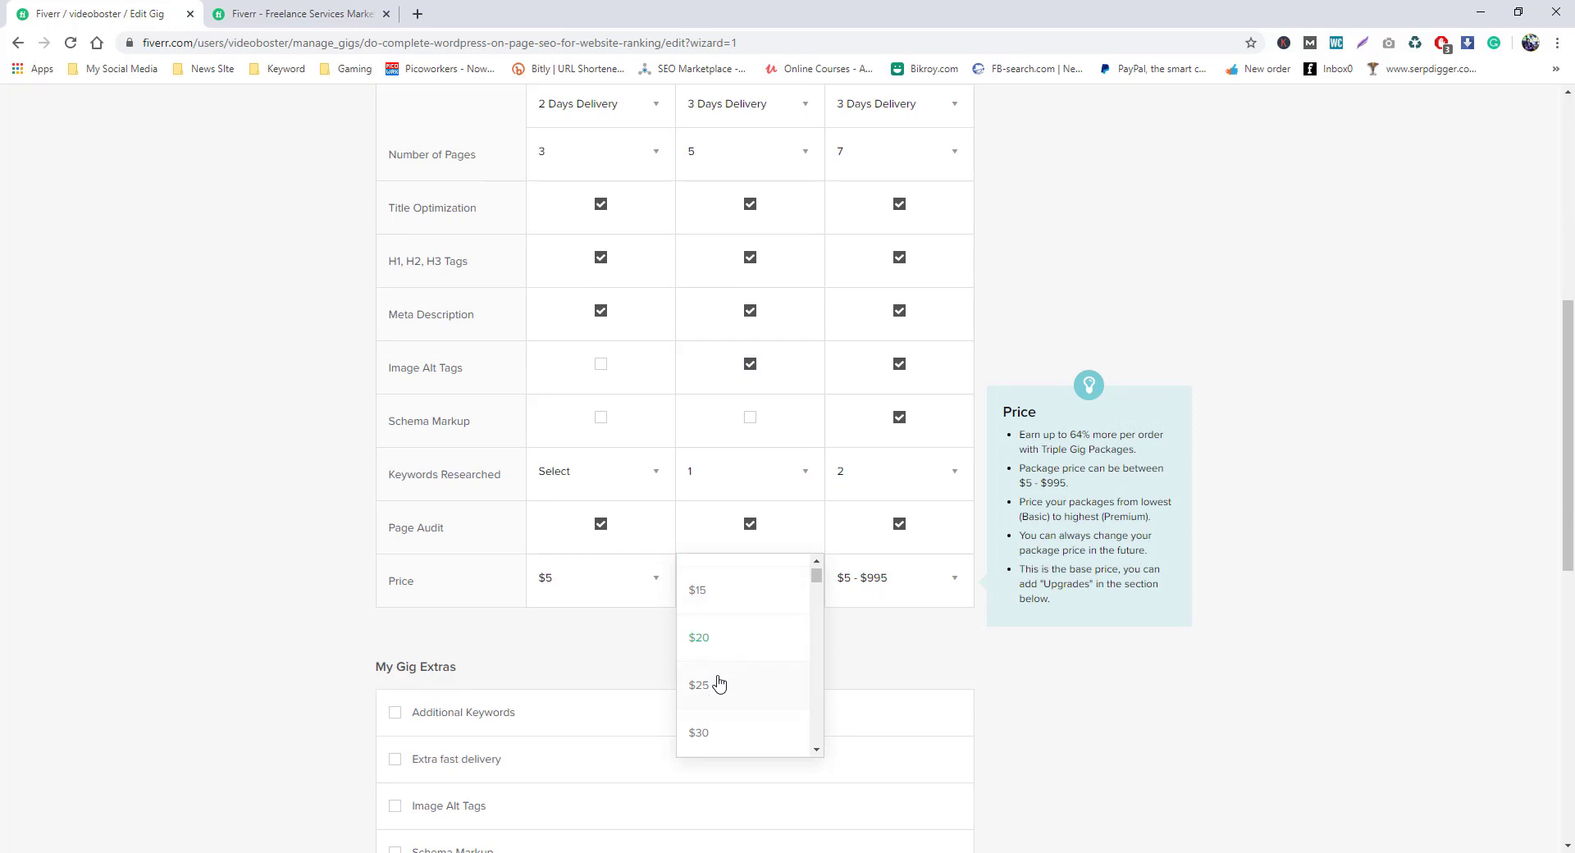
left_click(727, 638)
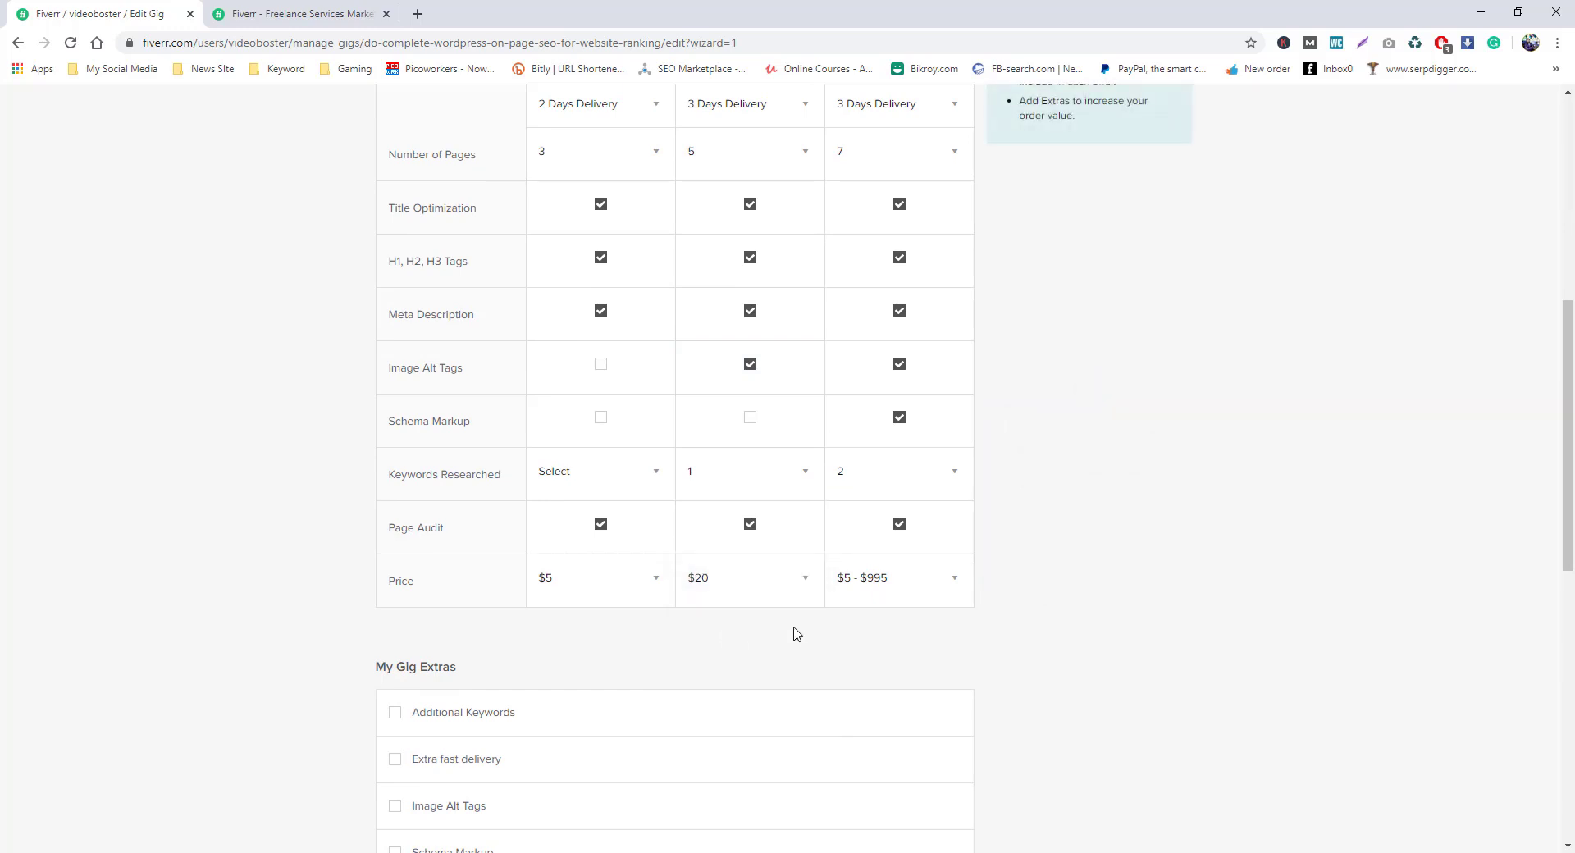
- Set the Premium package price to $35 and reselect $5 for the Basic package
left_click(922, 597)
scroll(913, 648, "down", 2)
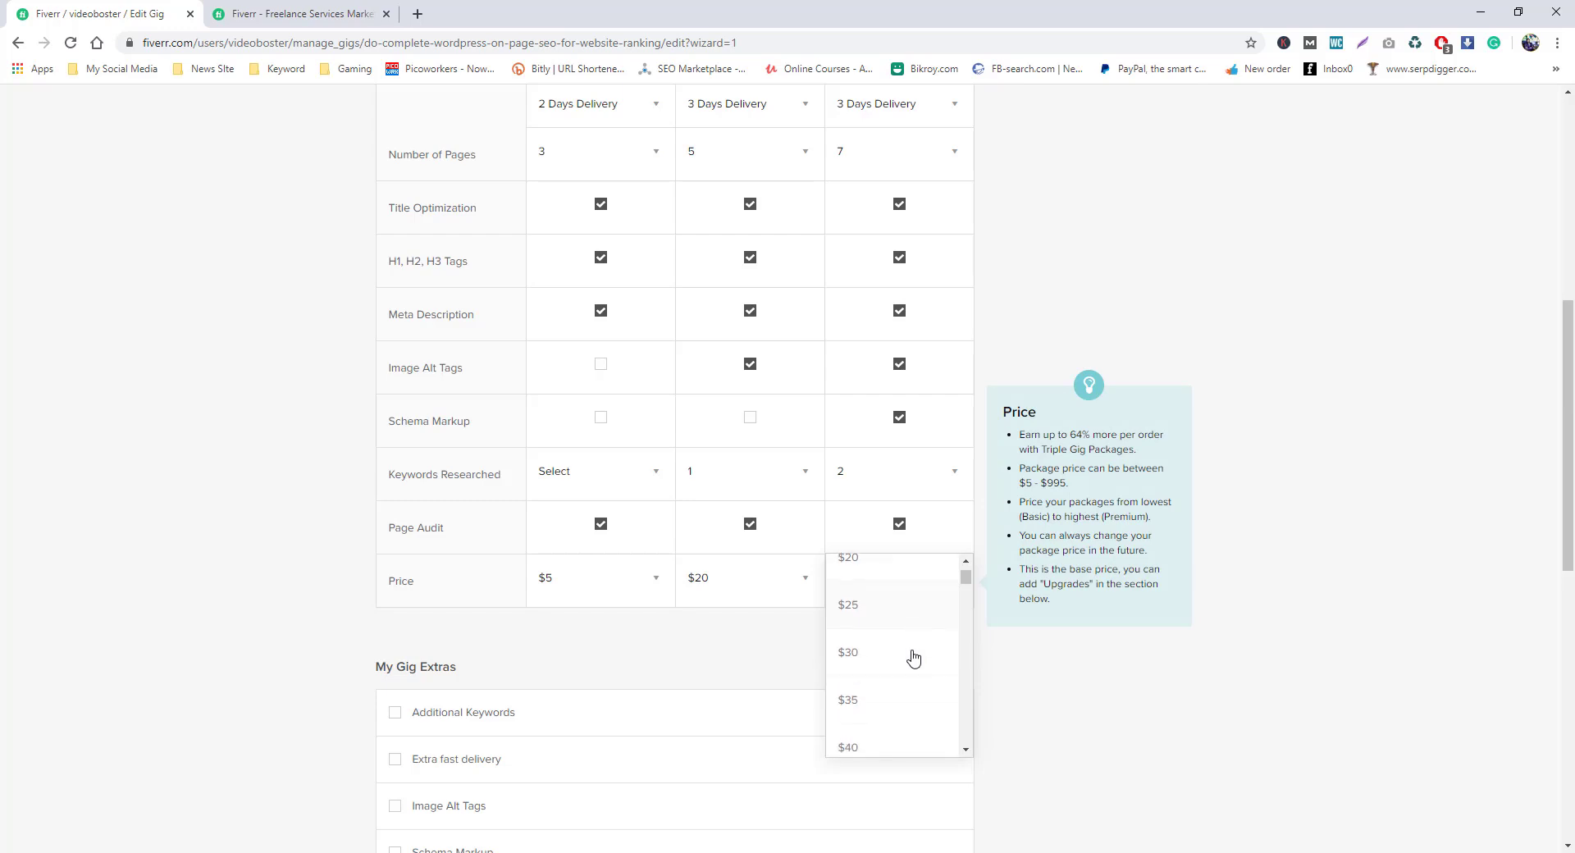
left_click(891, 697)
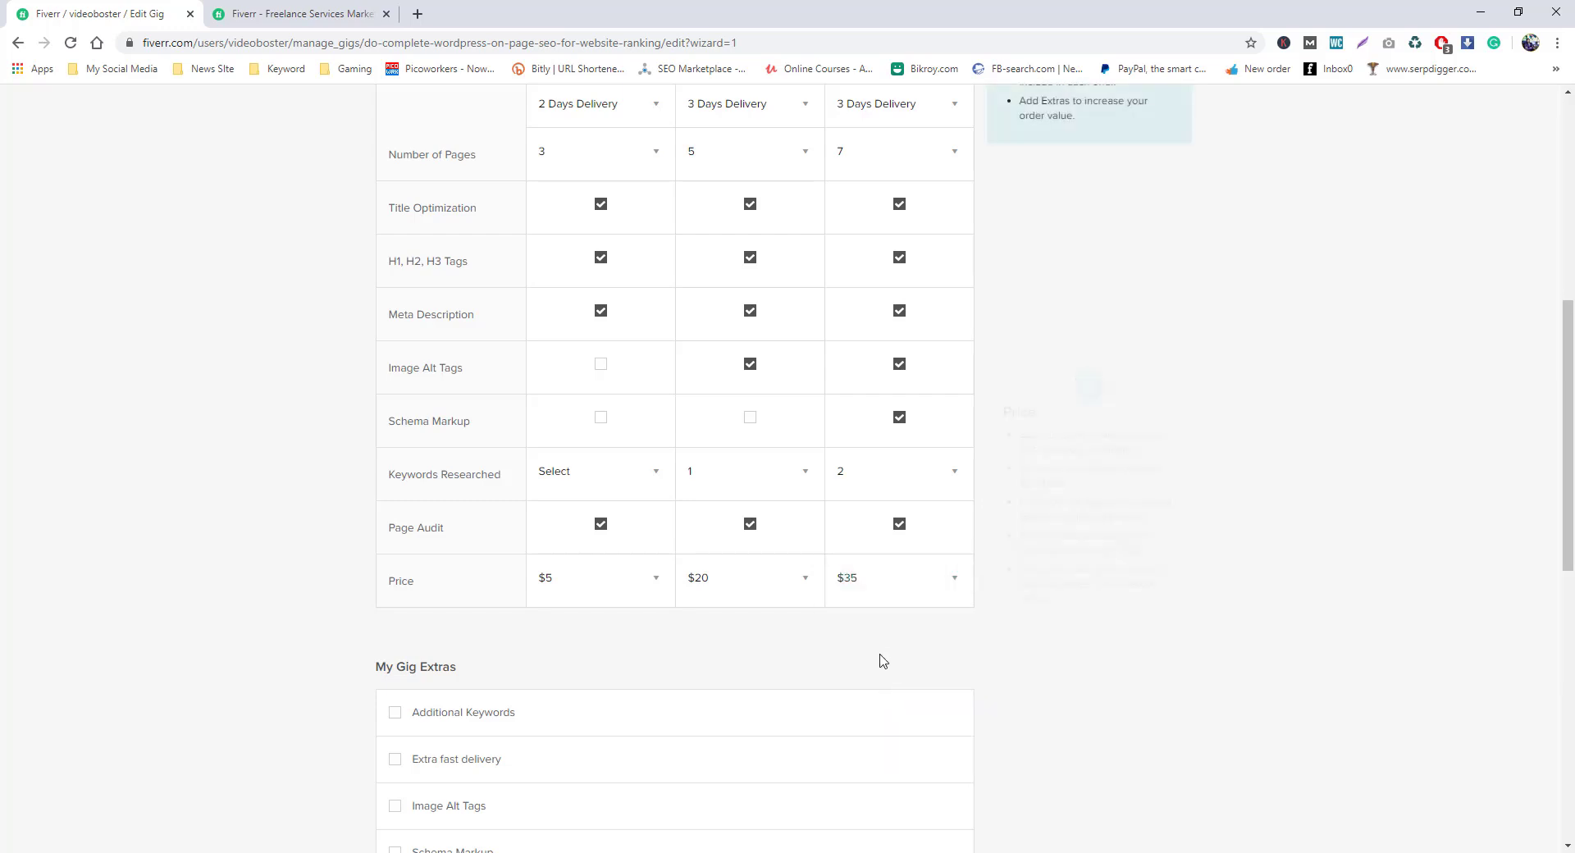
scroll(857, 664, "down", 3)
scroll(861, 666, "up", 1)
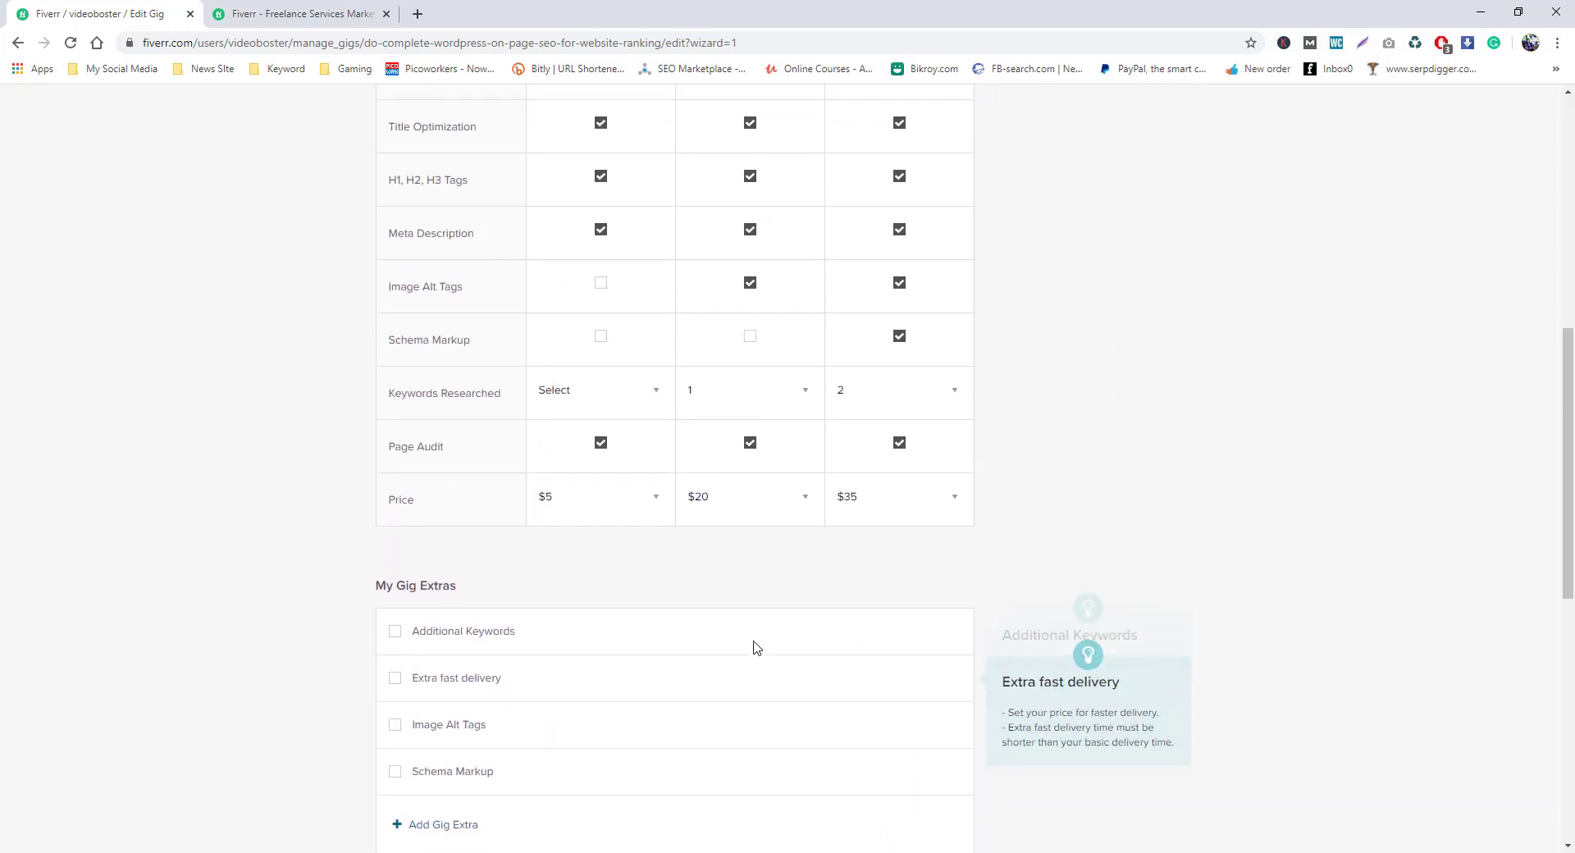
scroll(753, 646, "up", 8)
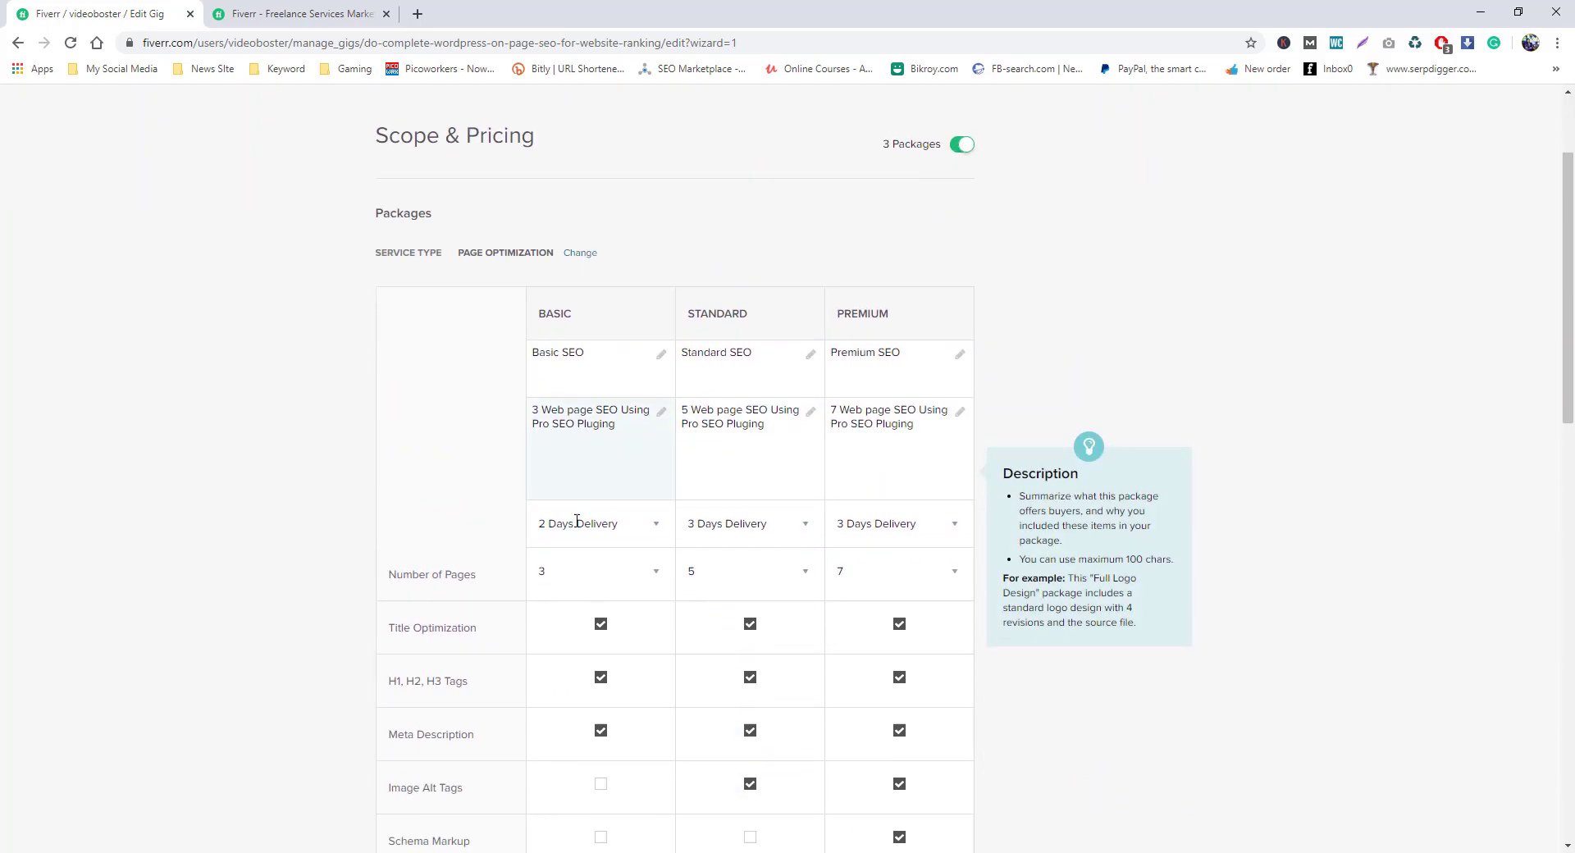
scroll(587, 574, "down", 4)
left_click(604, 764)
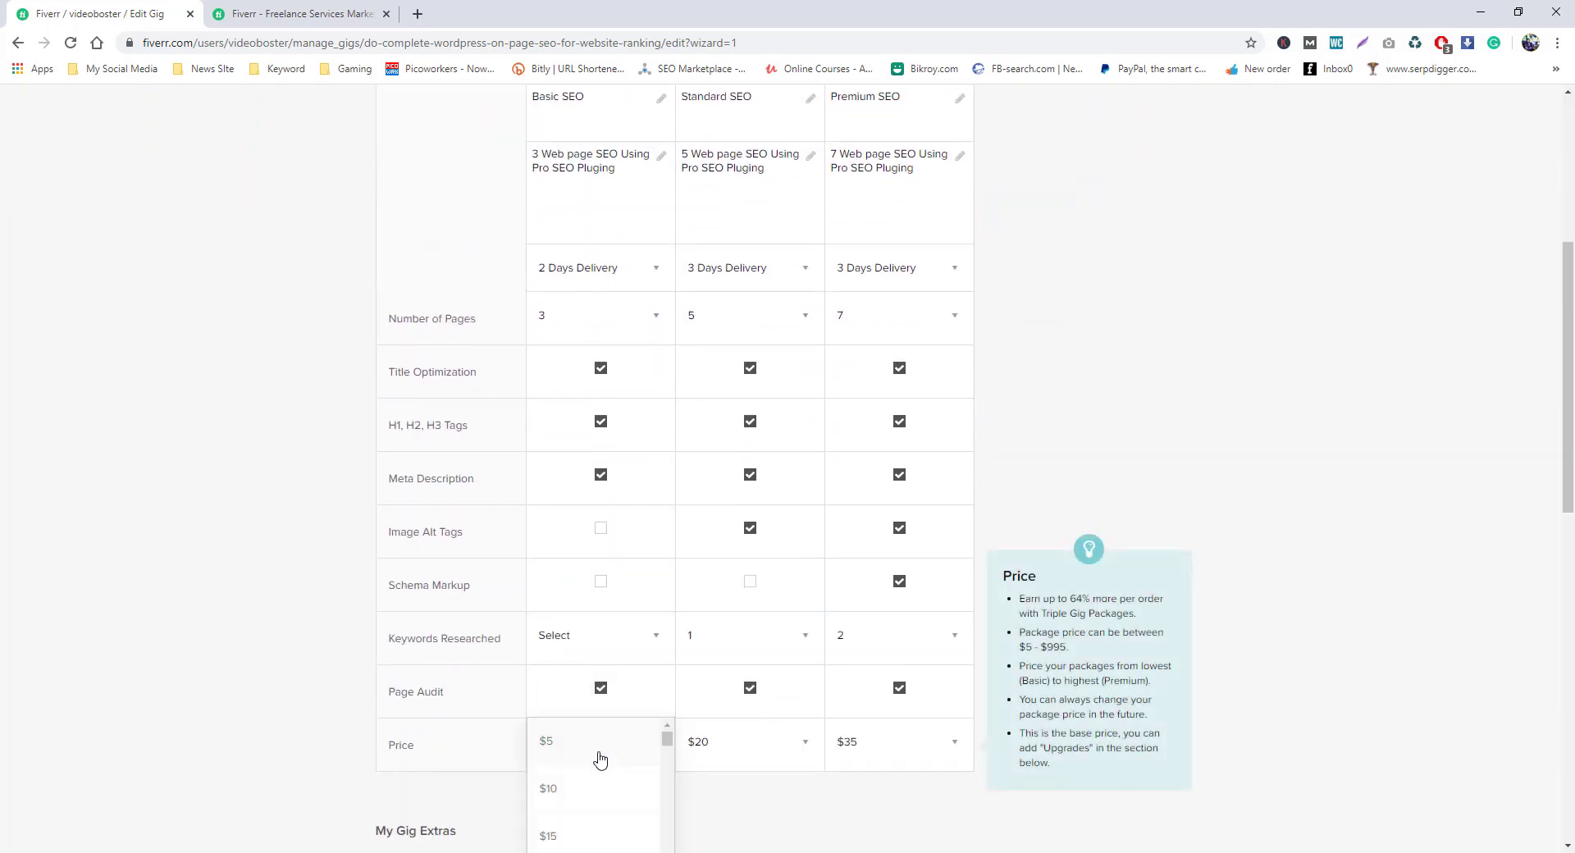
left_click(599, 753)
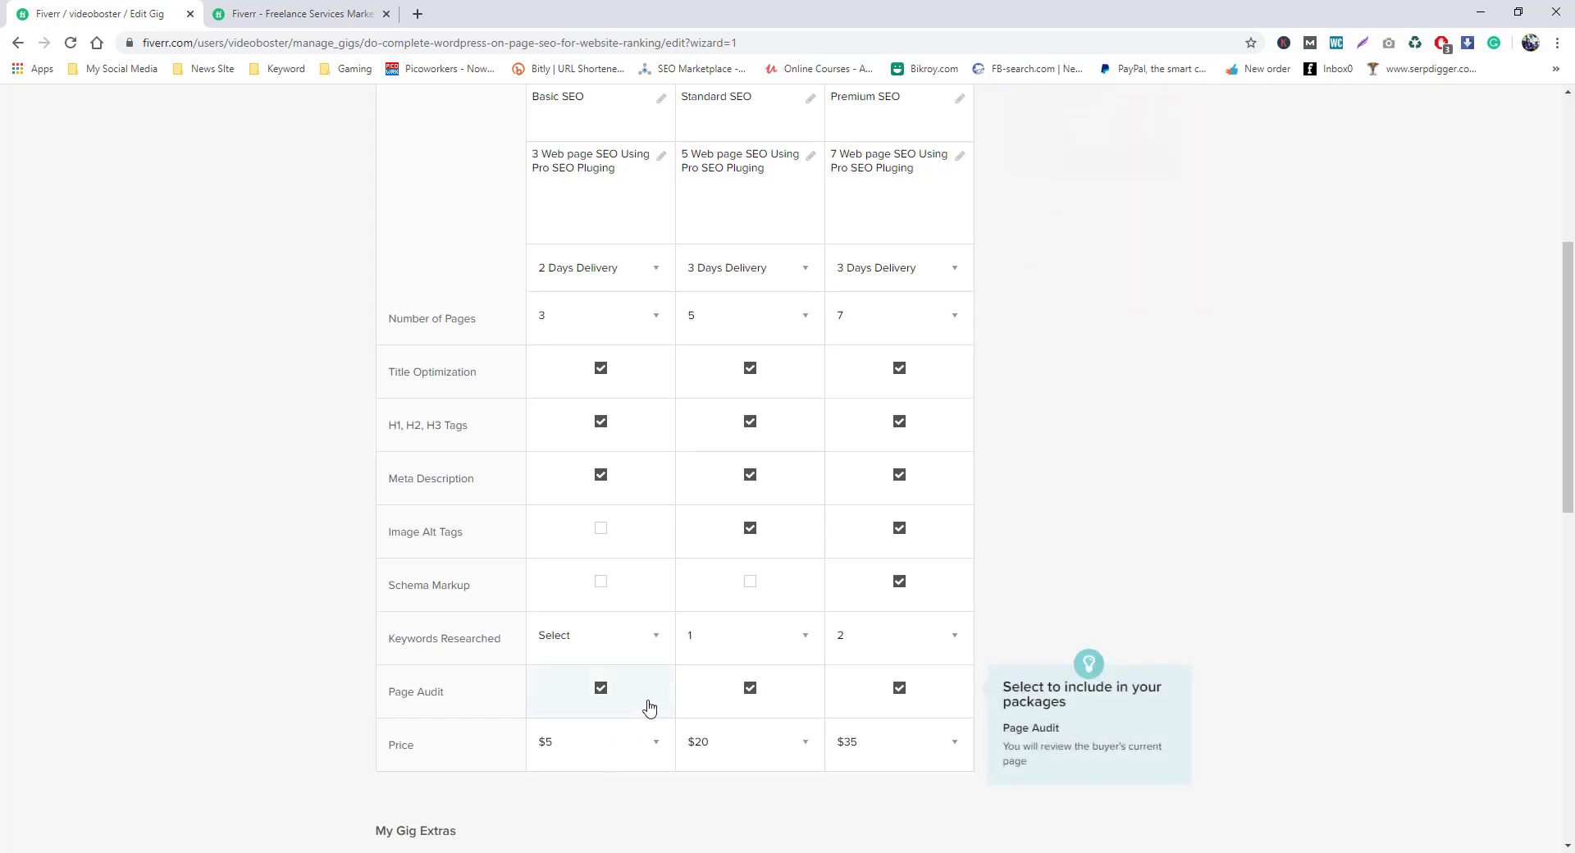
- Enable the Extra fast delivery gig extra and offer 1-day delivery for an extra $5 on the Basic package
scroll(647, 707, "down", 3)
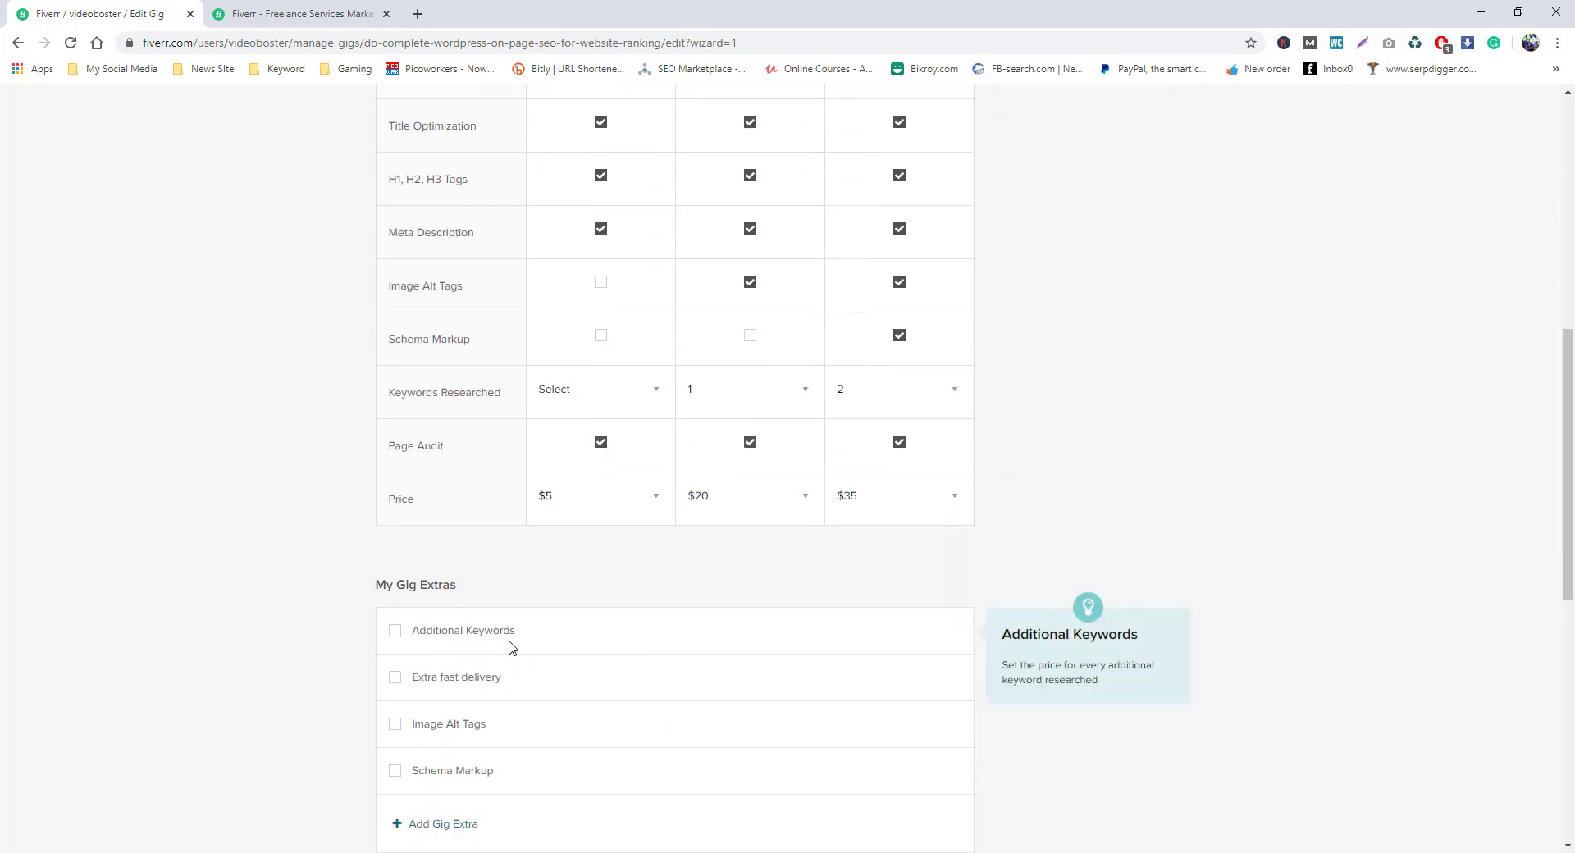
scroll(510, 648, "down", 1)
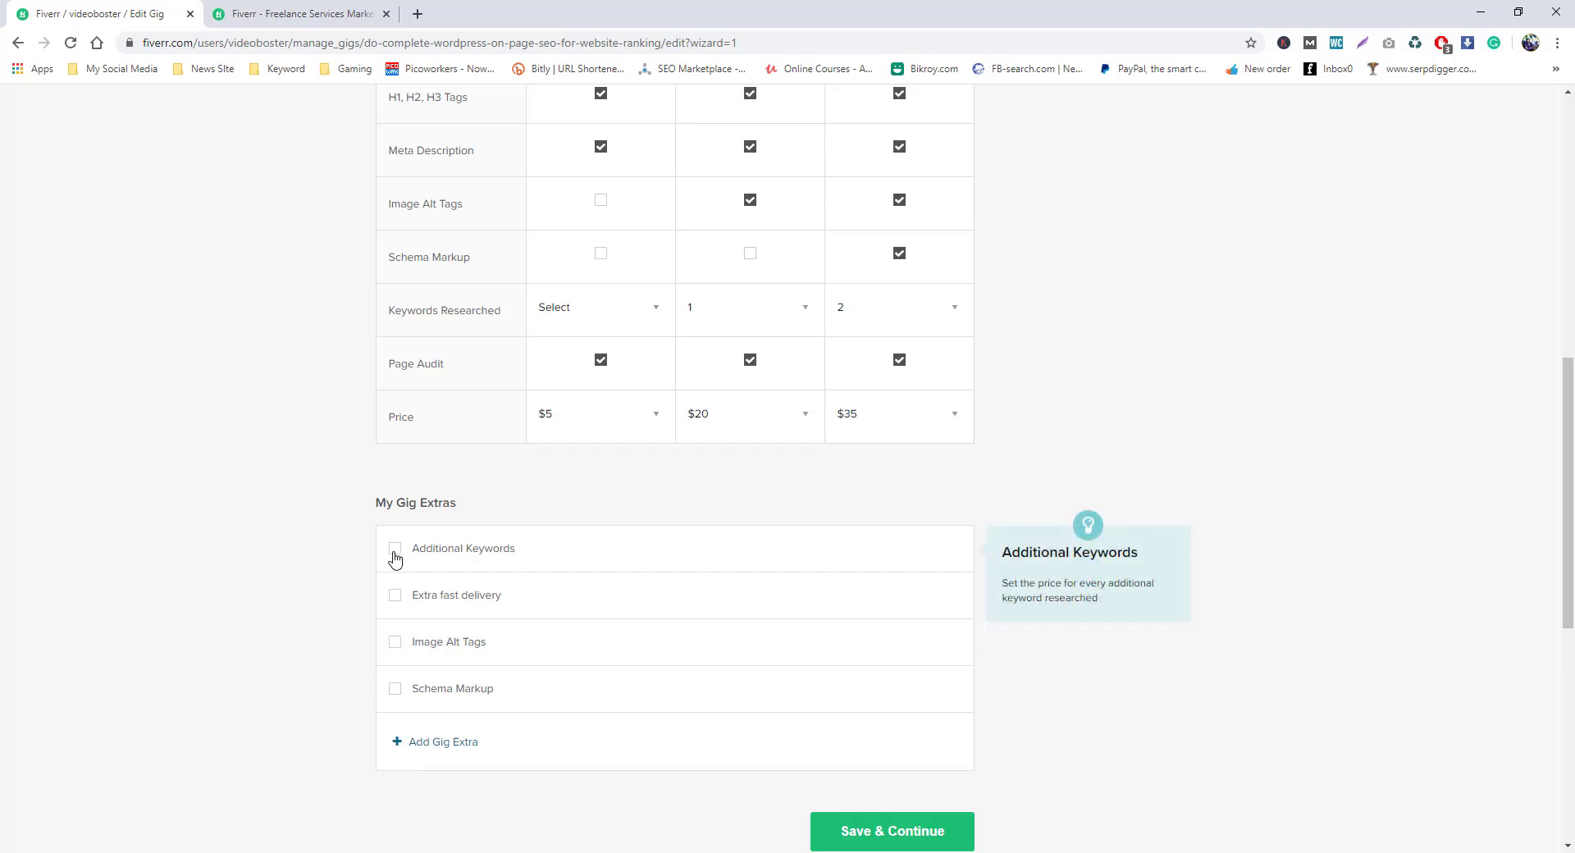
left_click(394, 595)
scroll(711, 605, "down", 3)
left_click(759, 396)
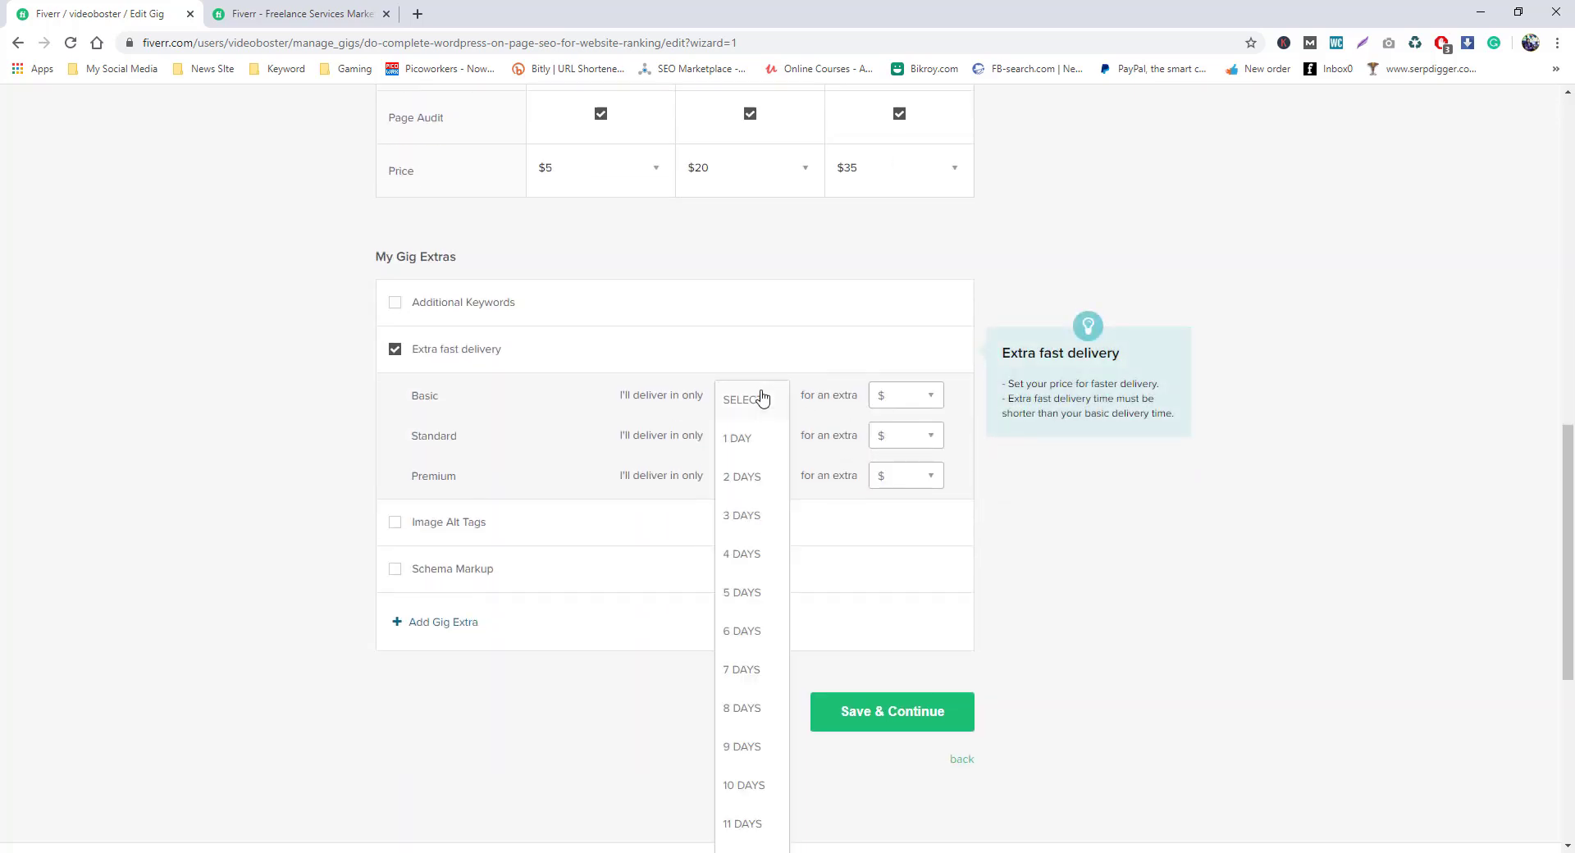
left_click(745, 448)
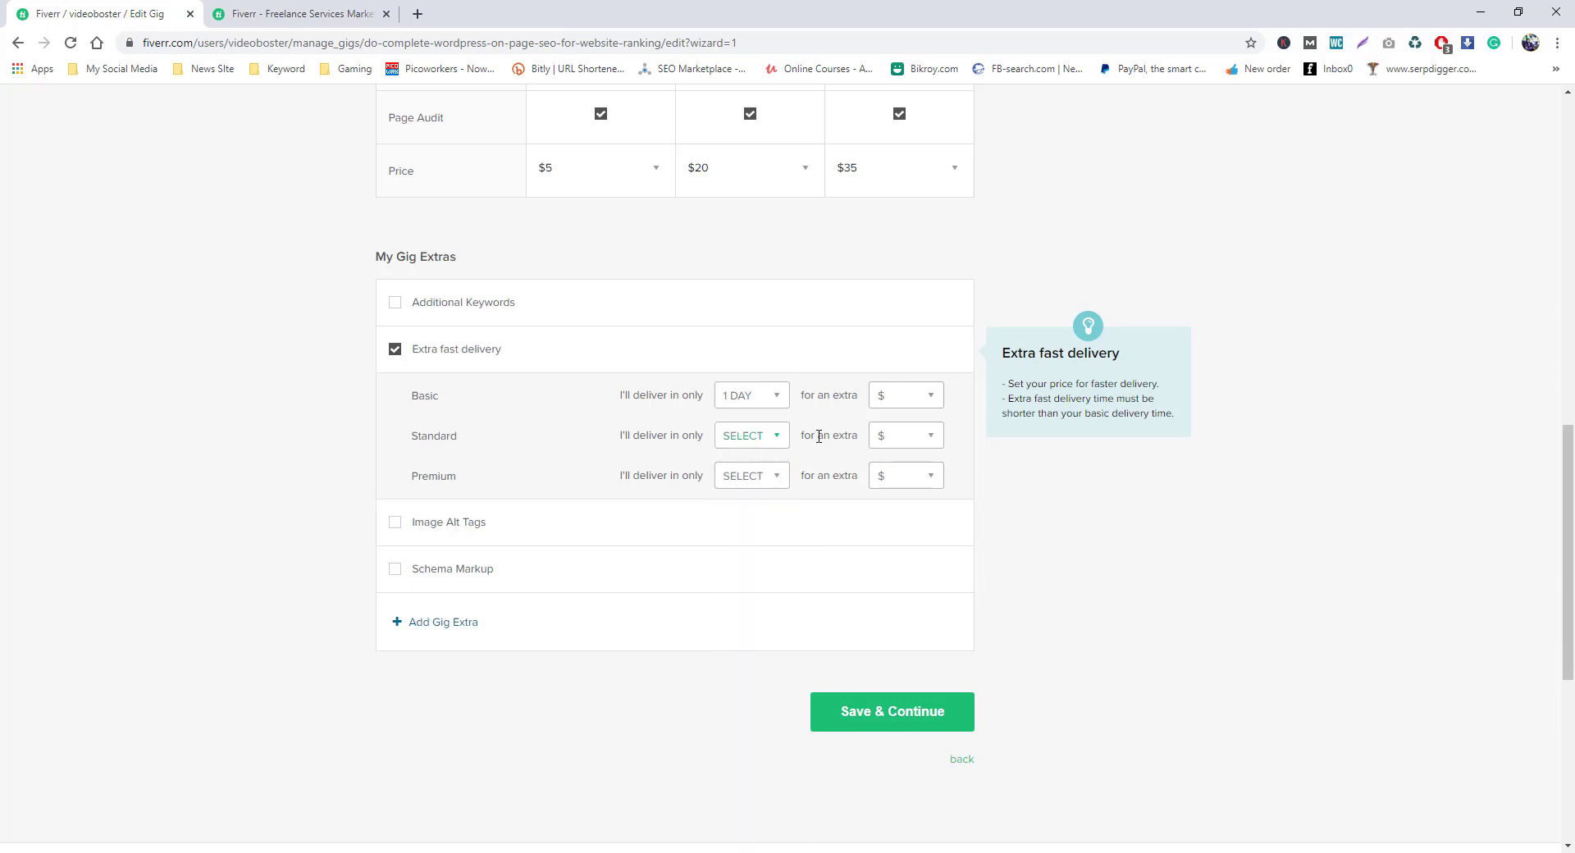
left_click(919, 406)
left_click(894, 438)
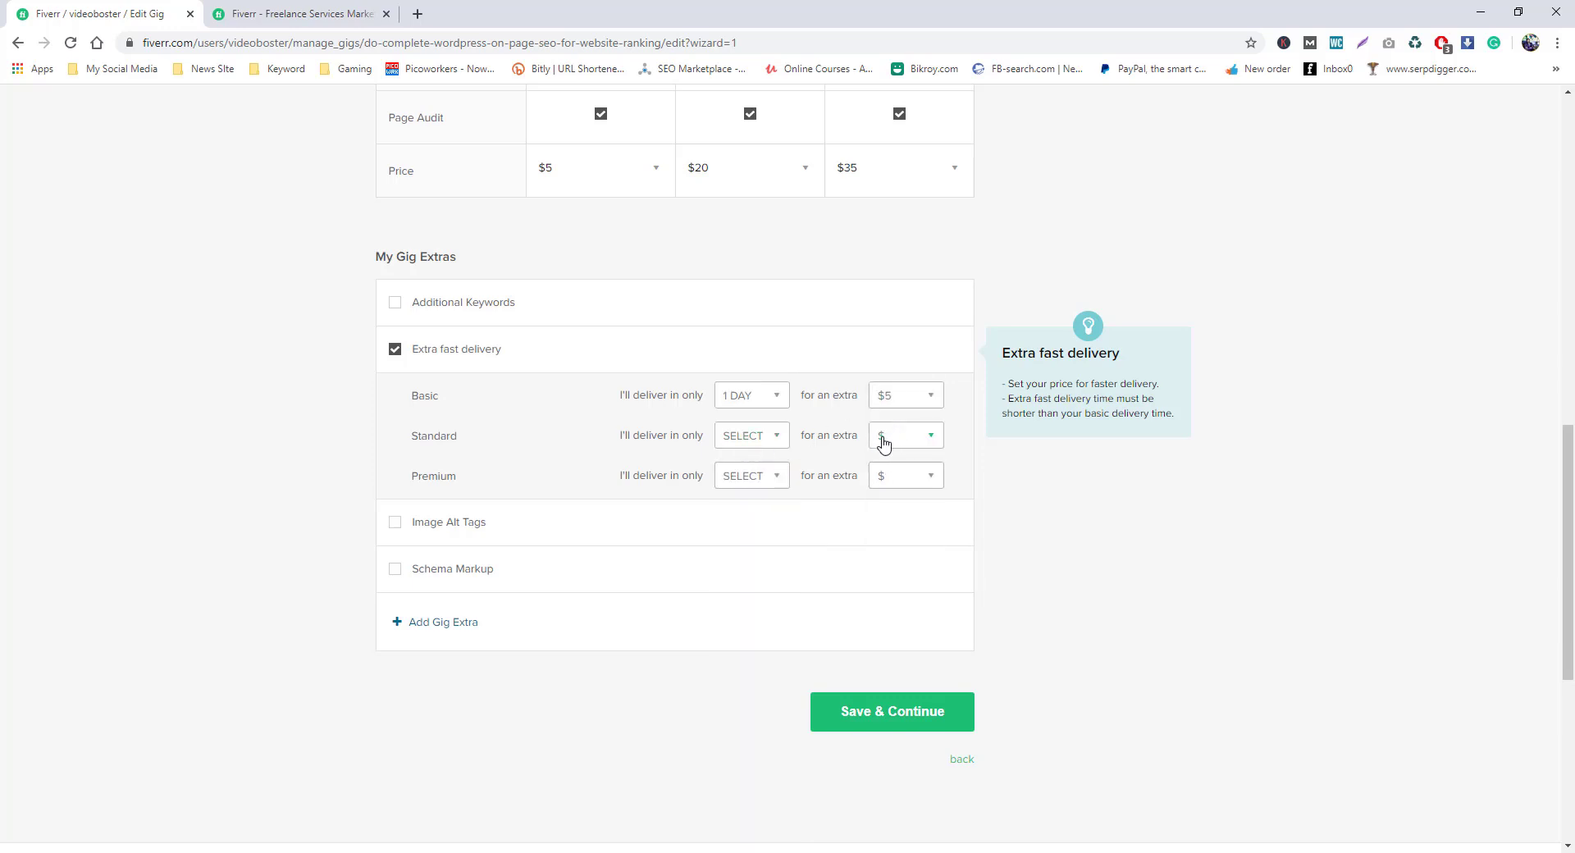
- Offer 1-day extra fast delivery for an extra $5 on the Standard package
left_click(769, 443)
left_click(736, 523)
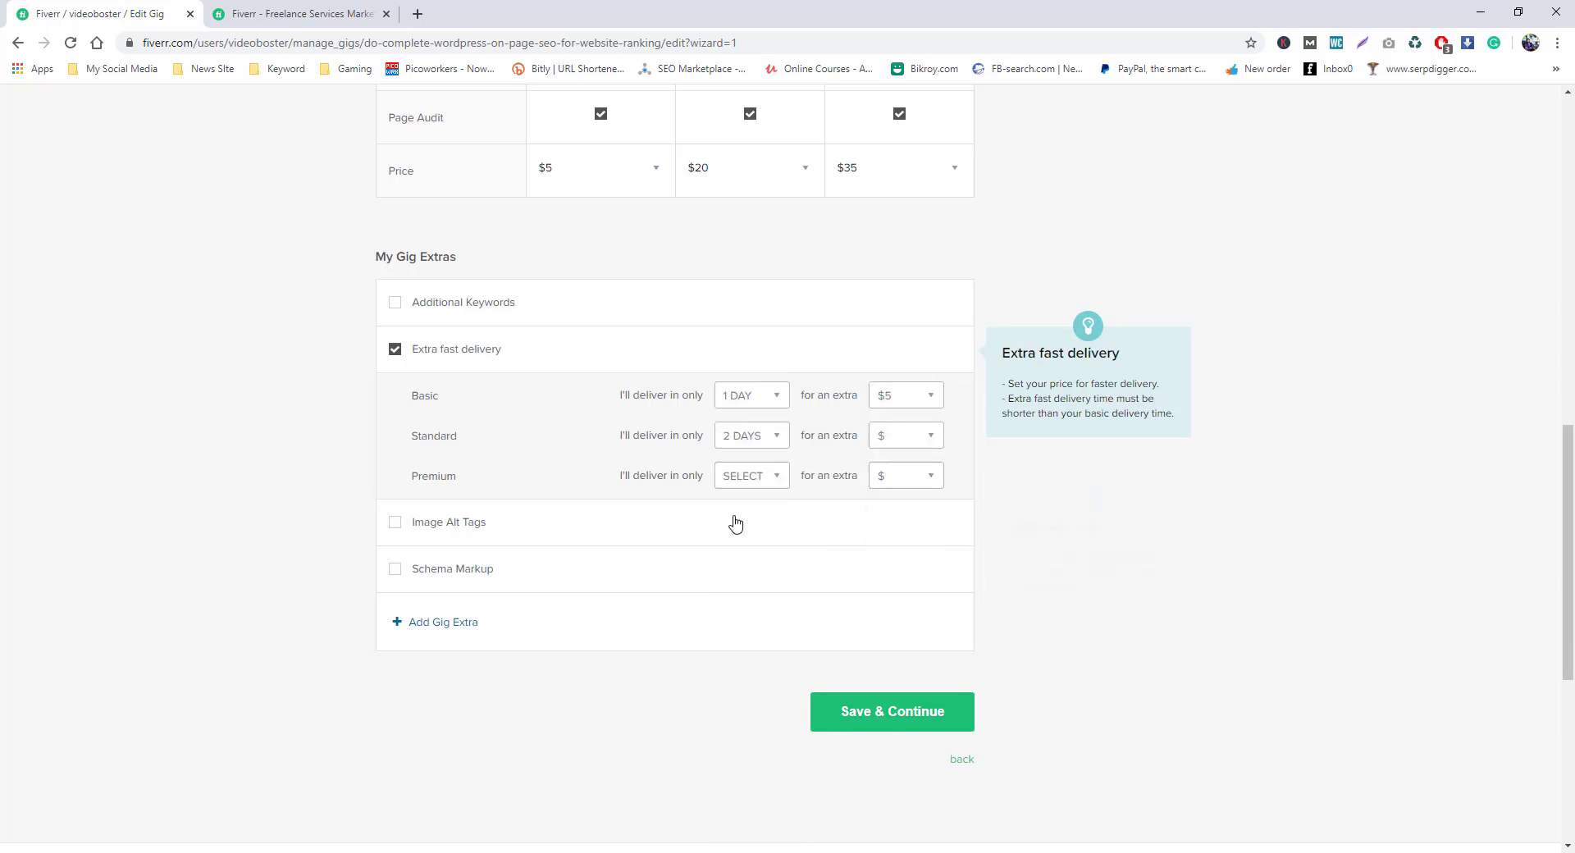
left_click(755, 437)
left_click(775, 480)
left_click(919, 439)
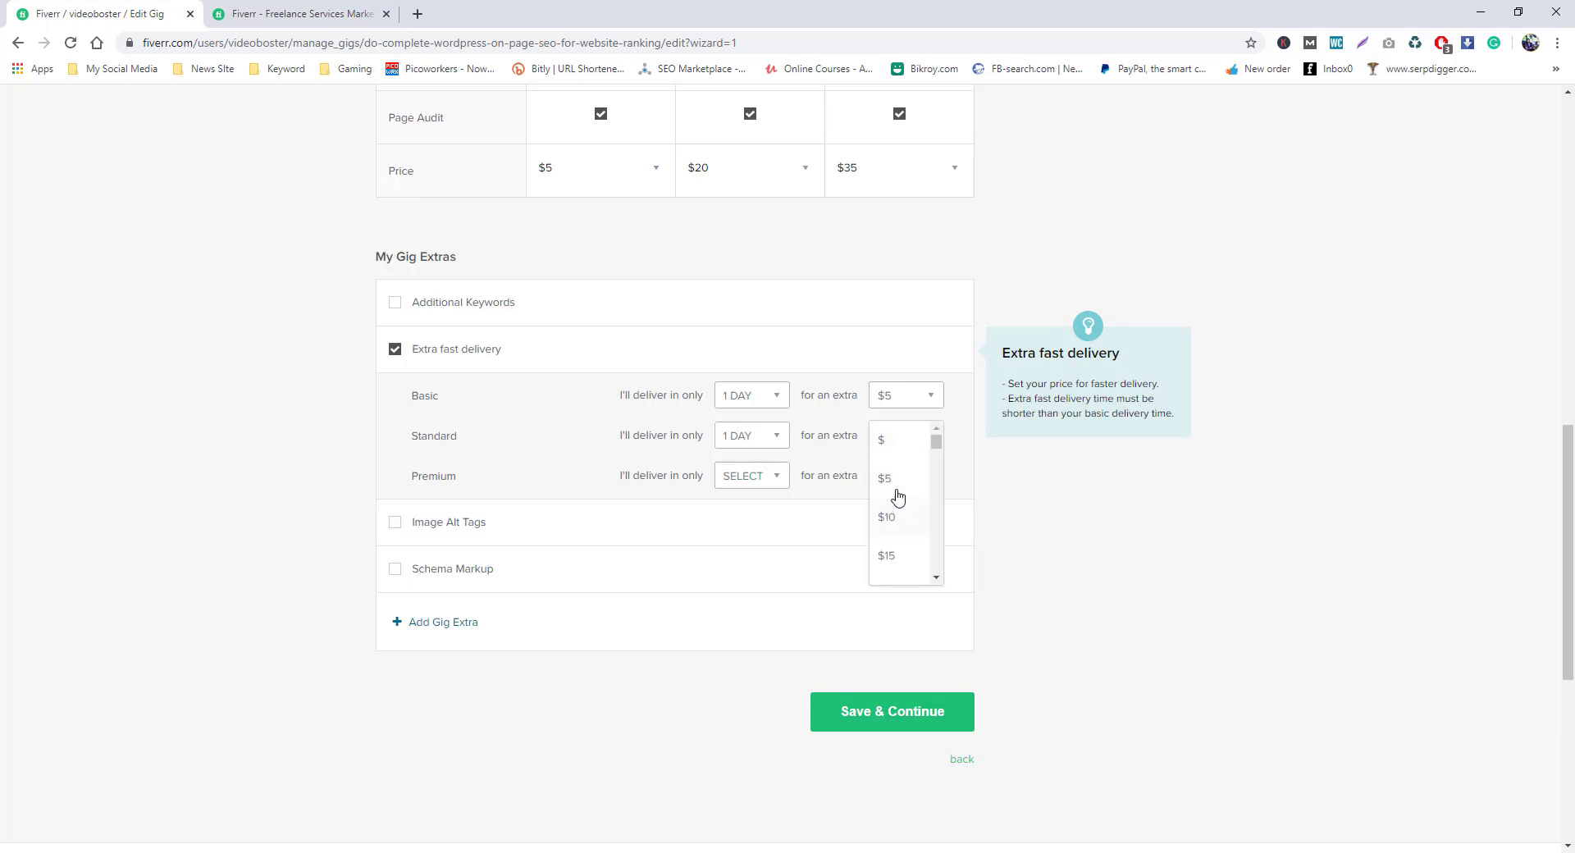
left_click(893, 479)
- Offer 1-day extra fast delivery for an extra $10 on the Premium package
left_click(763, 484)
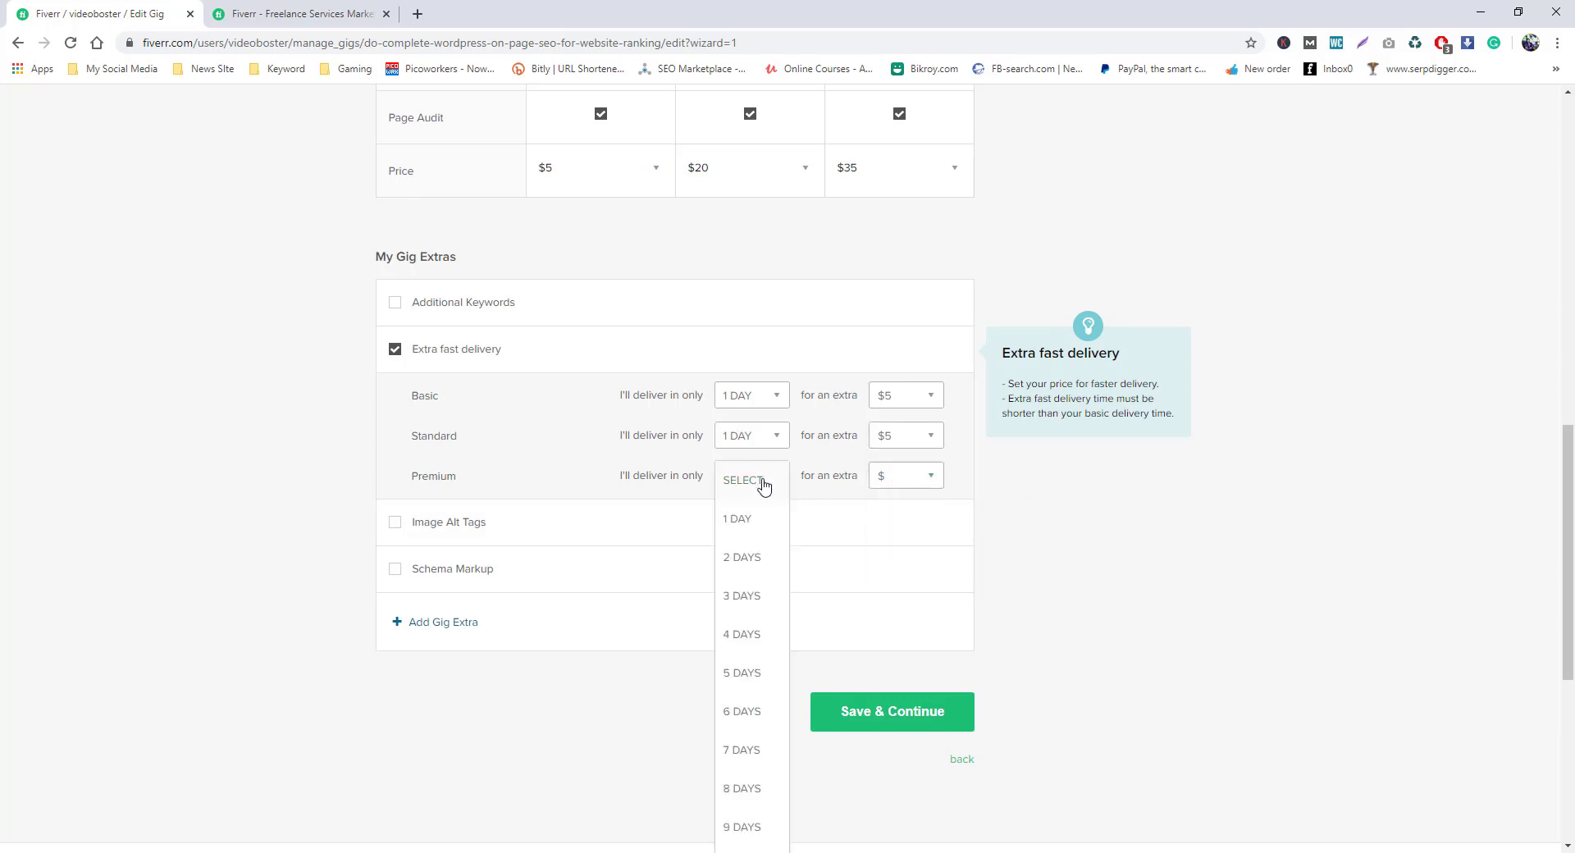
left_click(755, 522)
left_click(896, 483)
left_click(896, 556)
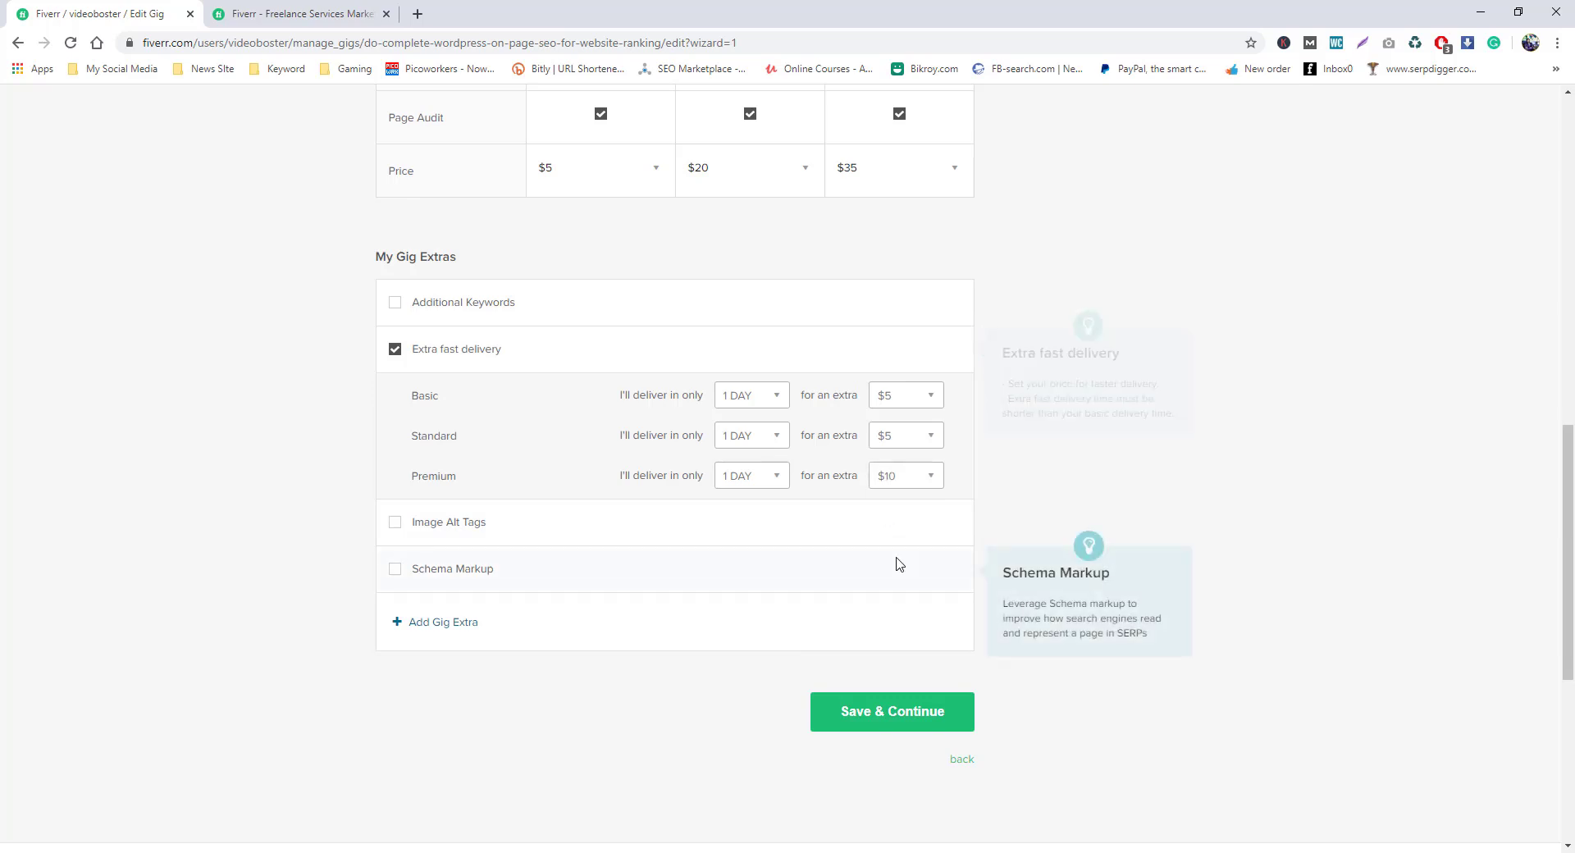
- Enable the Image Alt Tags gig extra for an extra $5 and 1 additional day
left_click(394, 523)
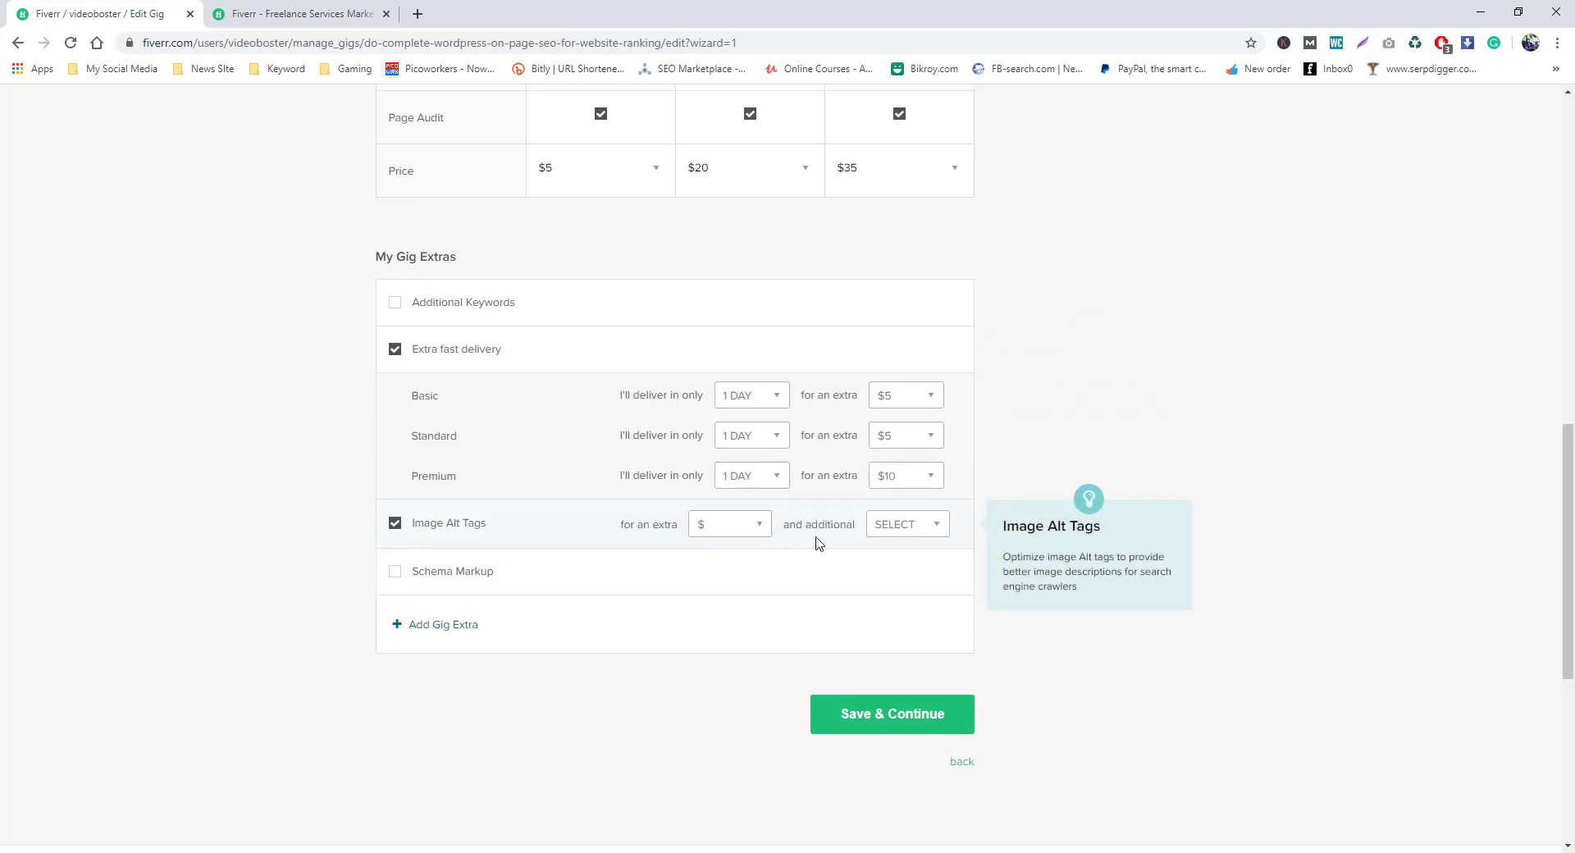
left_click(750, 532)
left_click(739, 567)
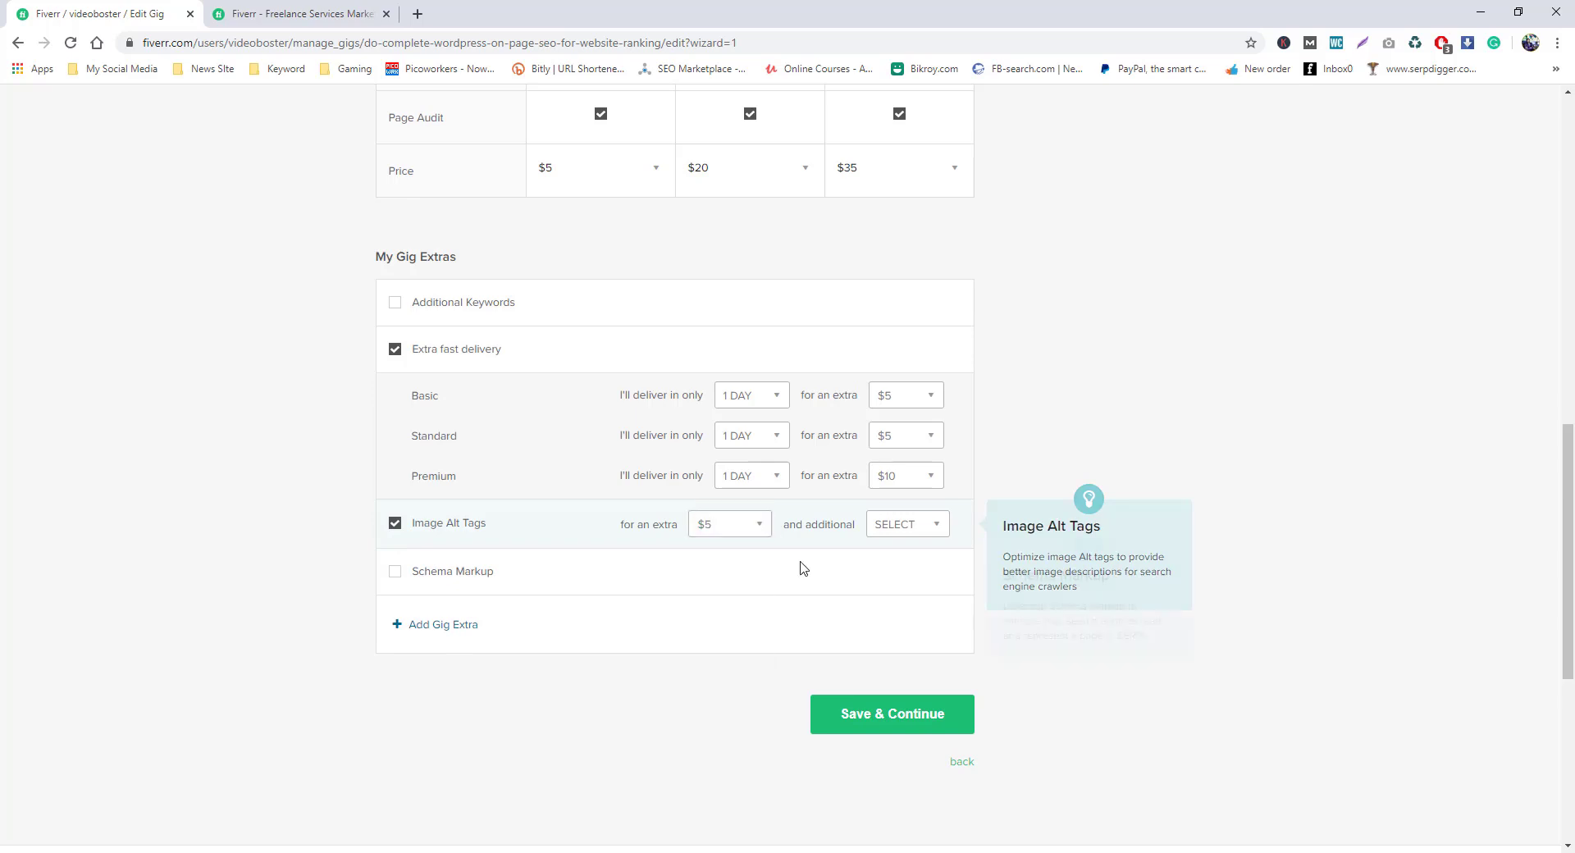
left_click(906, 534)
left_click(897, 574)
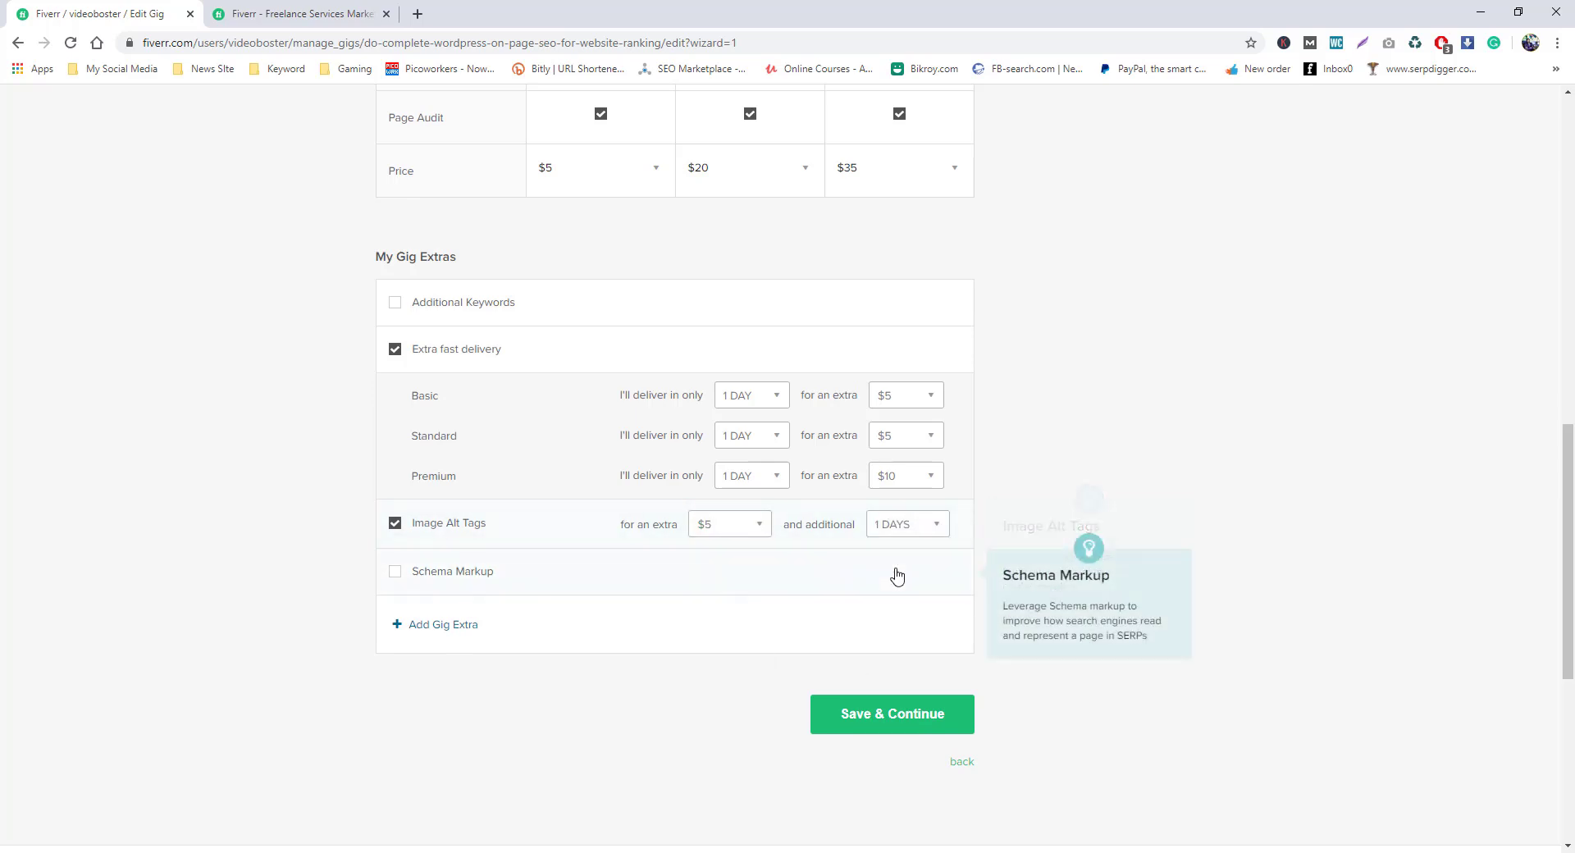
scroll(542, 602, "down", 4)
scroll(558, 604, "up", 3)
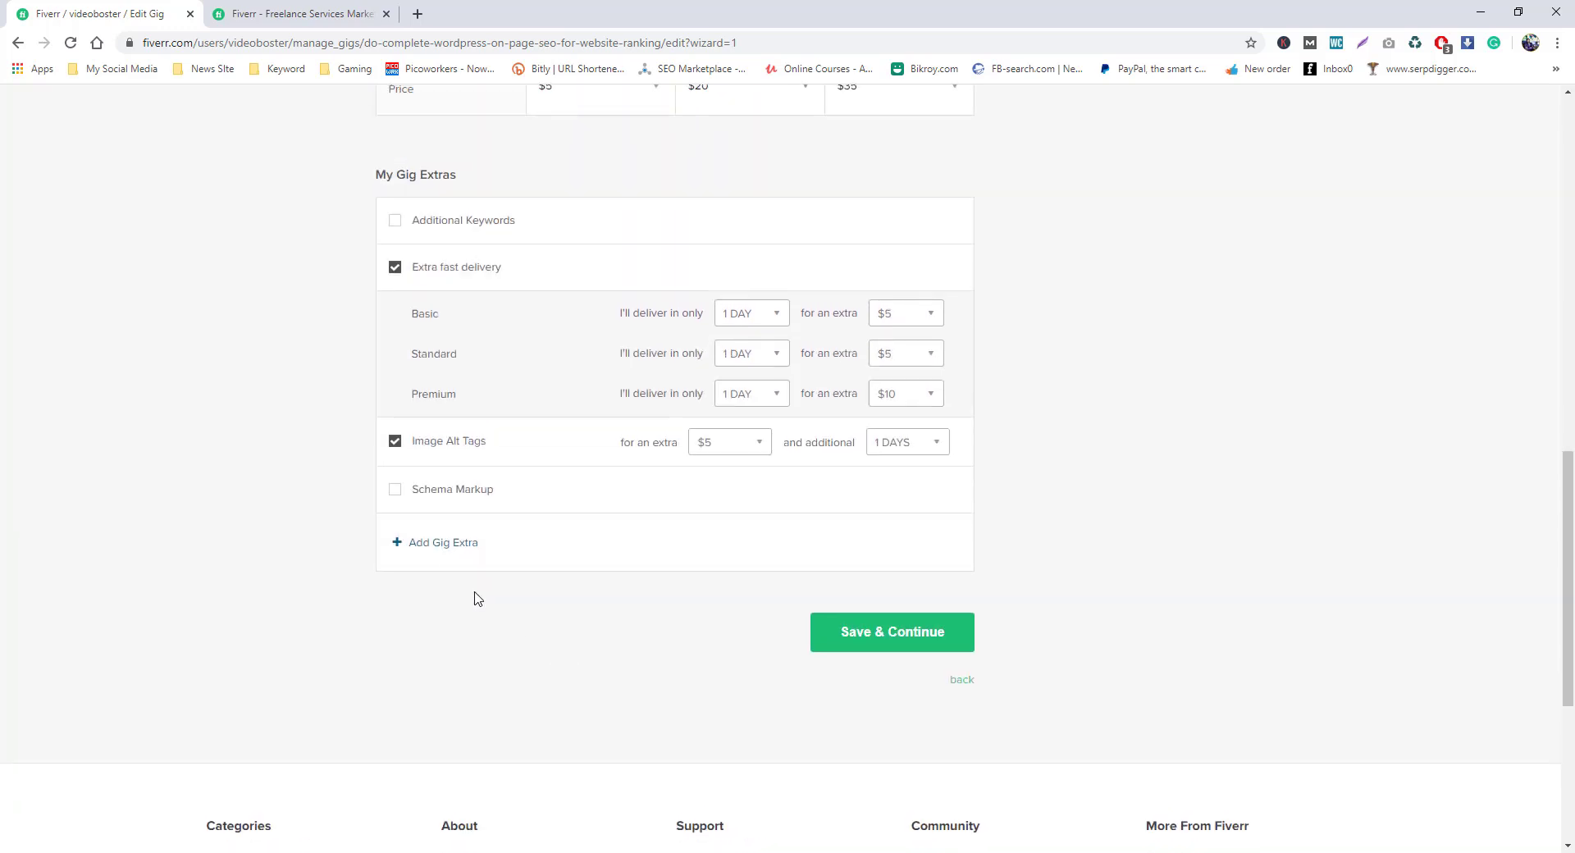
- Save the gig's packages and extras and continue to the Description & FAQ stage
scroll(607, 586, "up", 4)
mouse_move(906, 603)
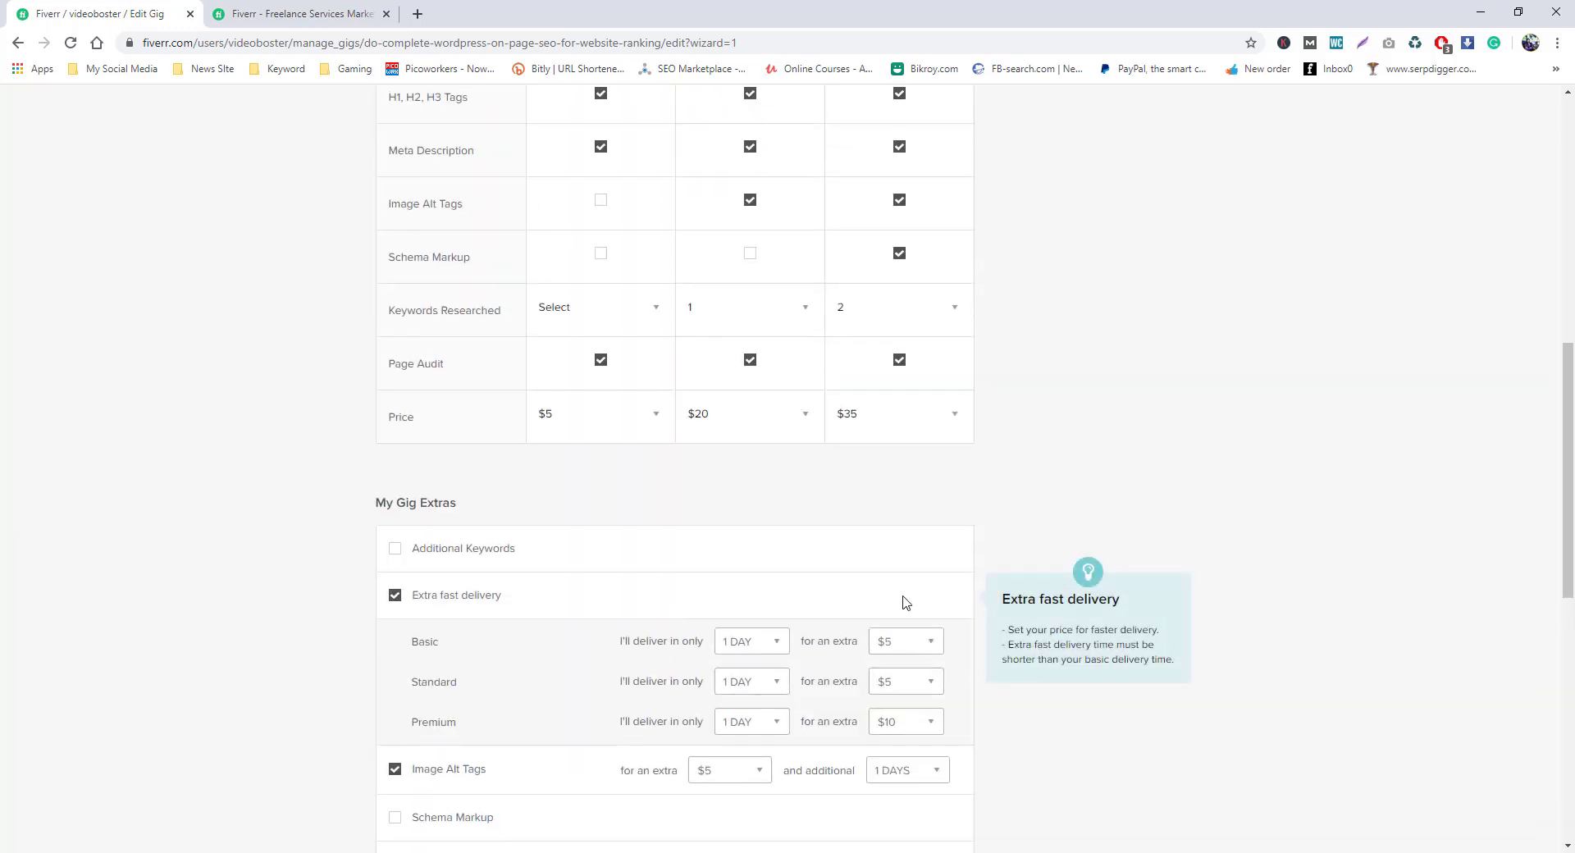
scroll(906, 603, "down", 5)
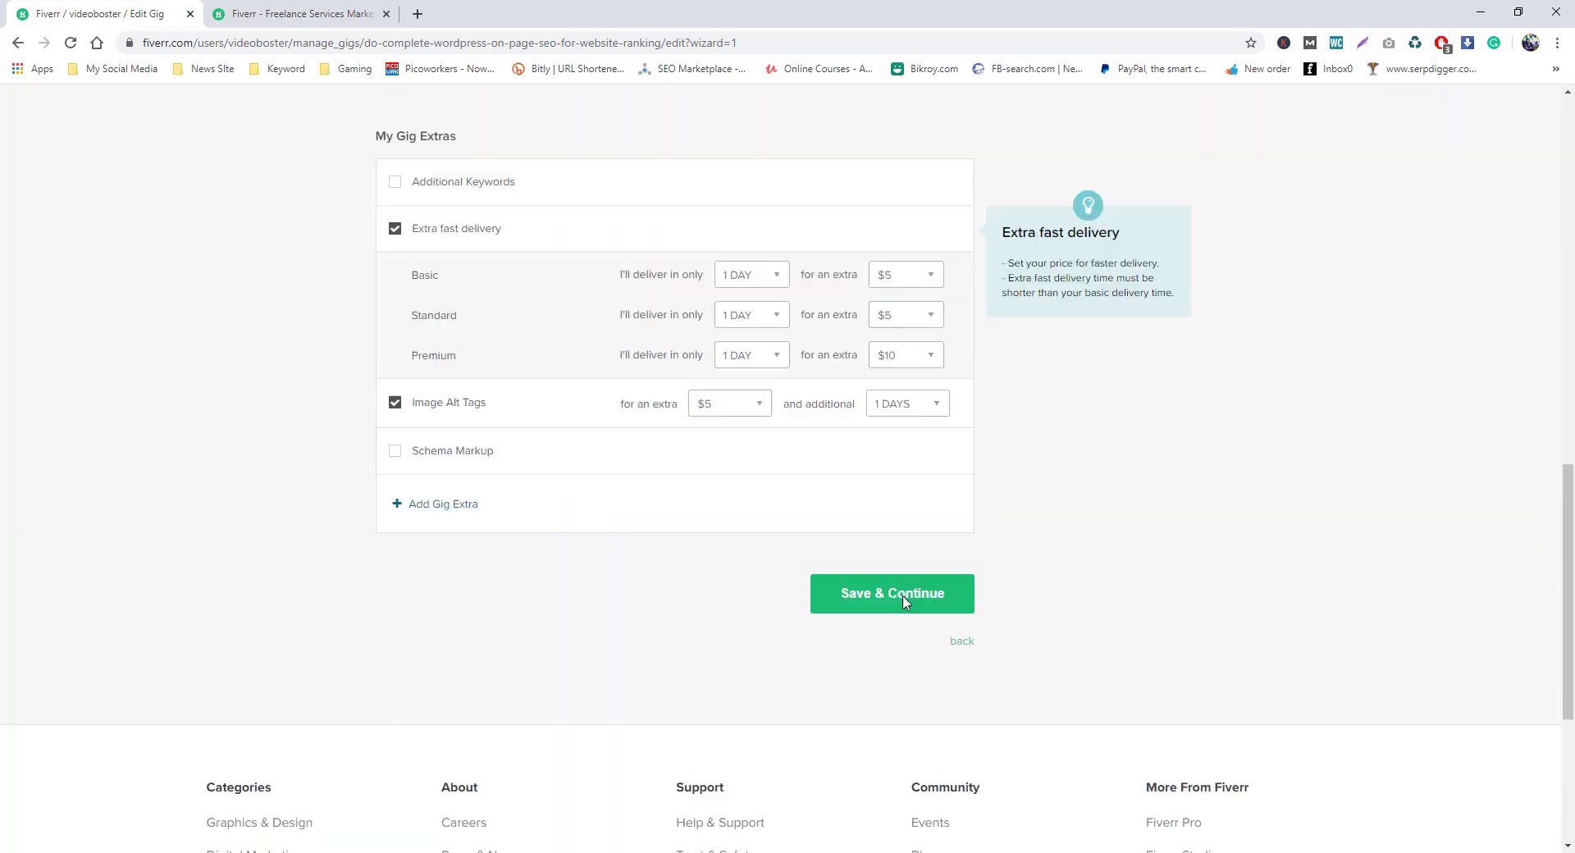
left_click(903, 567)
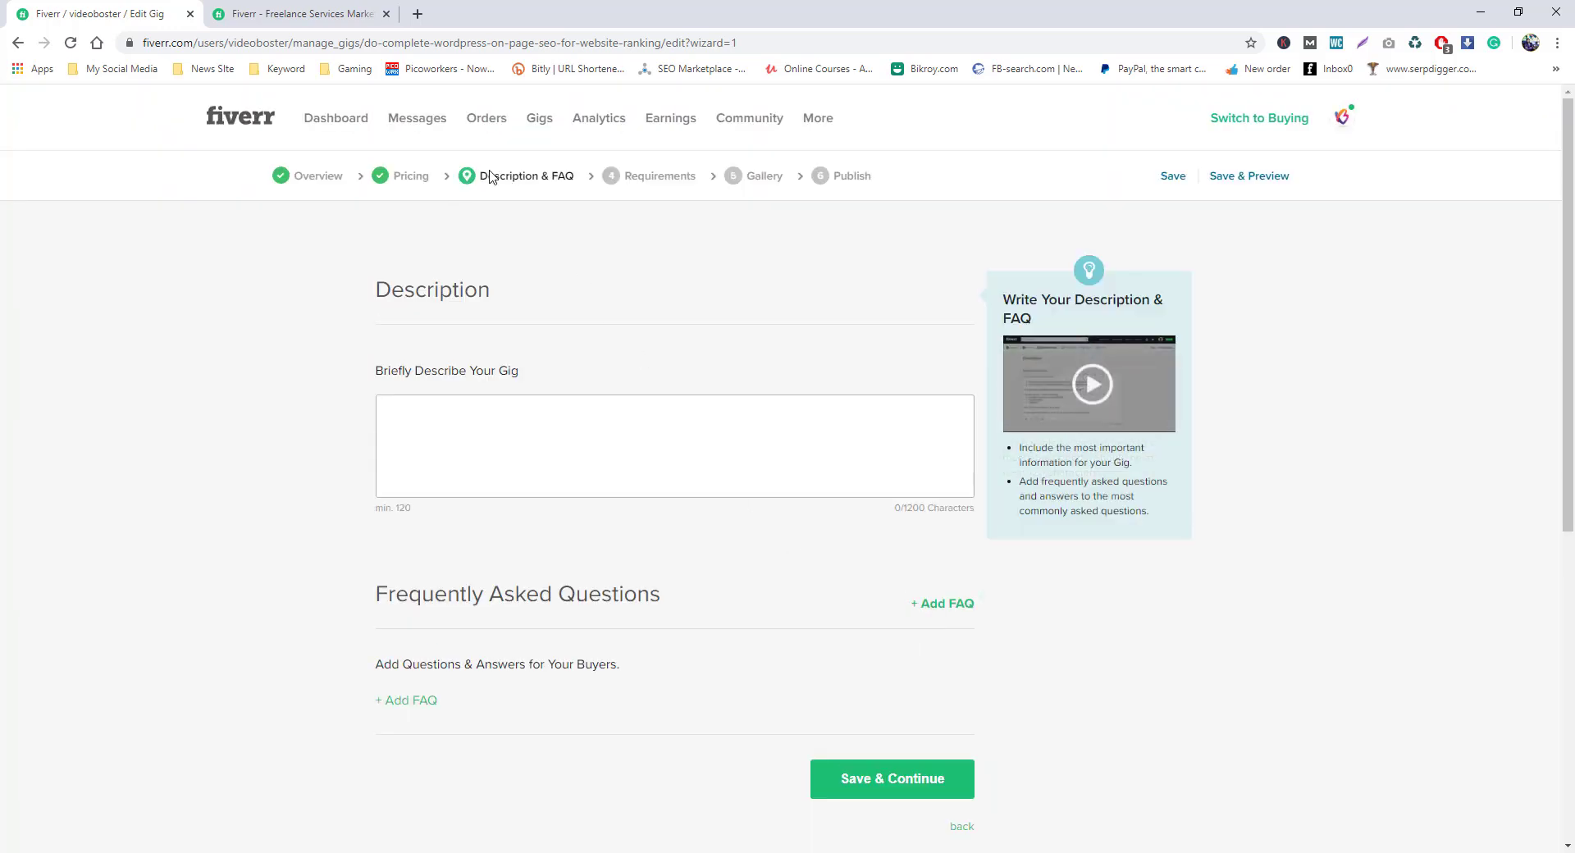
left_click(590, 454)
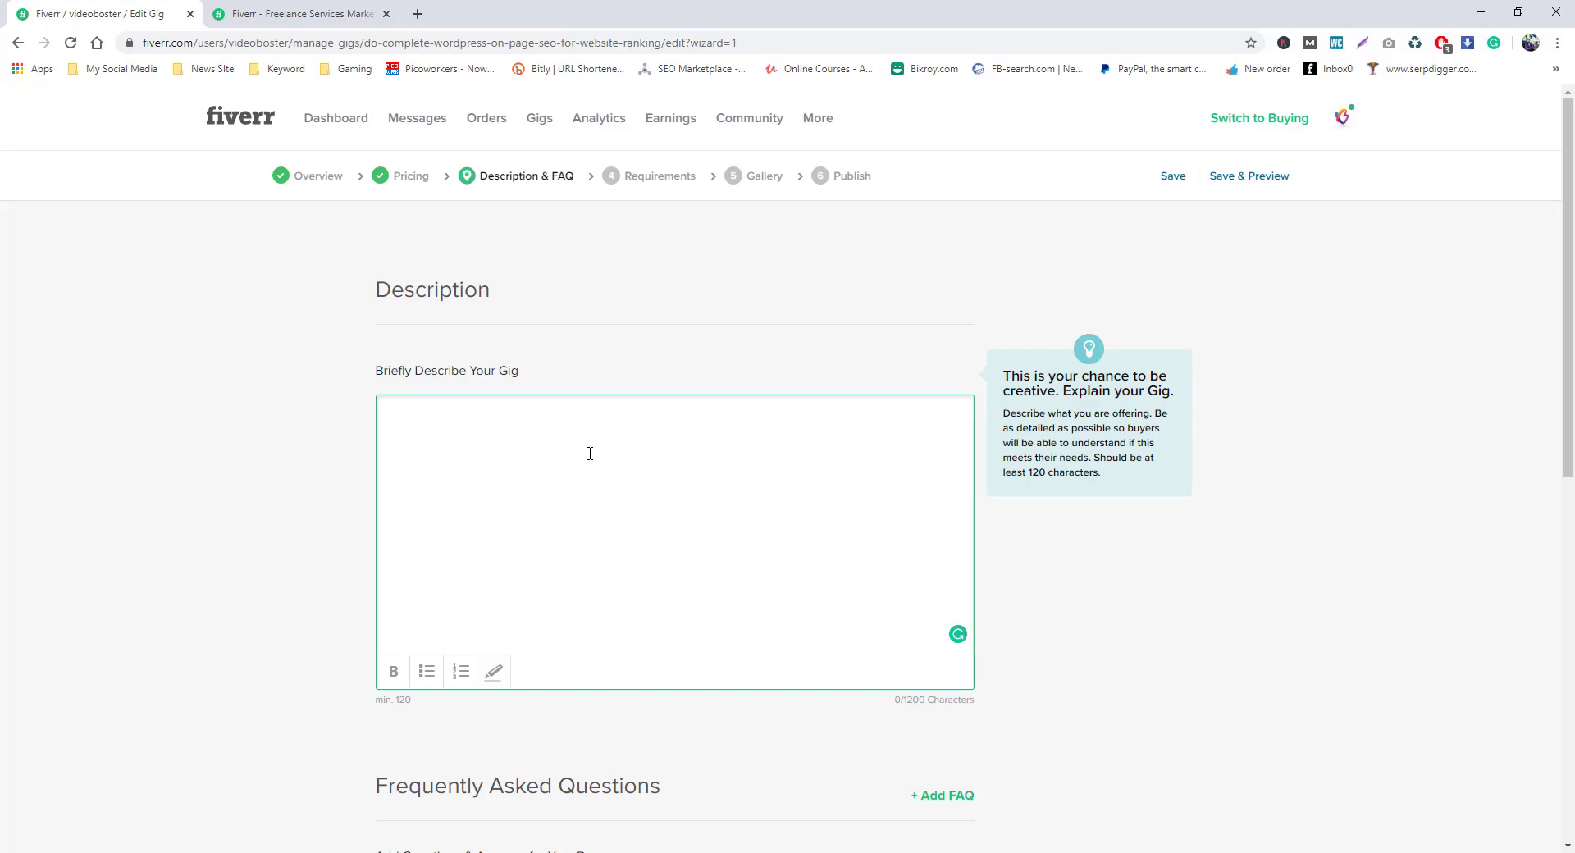
left_click(410, 176)
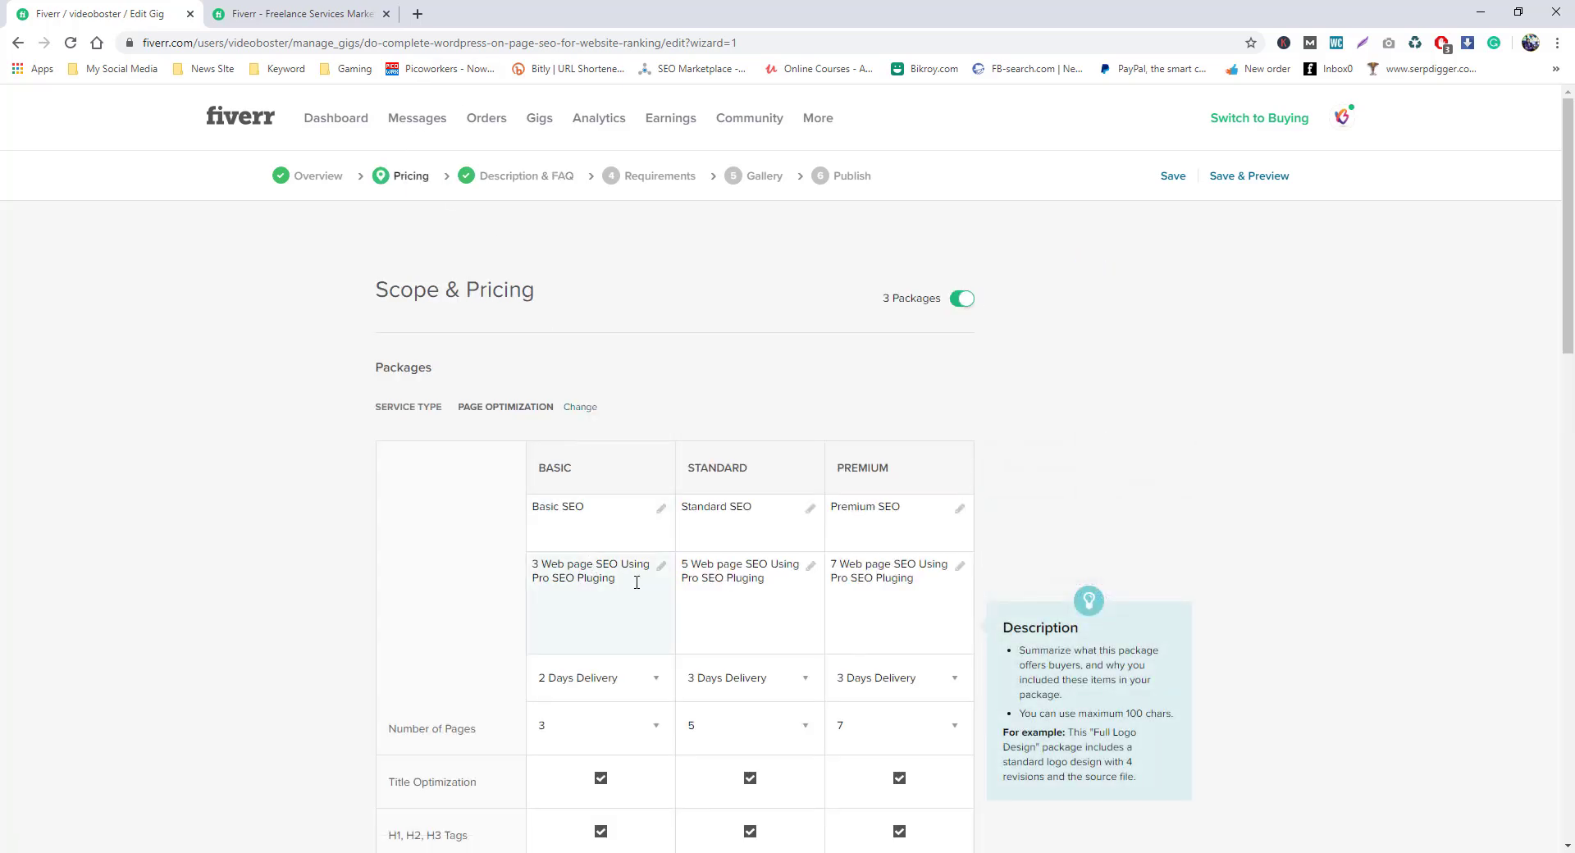
left_click(526, 176)
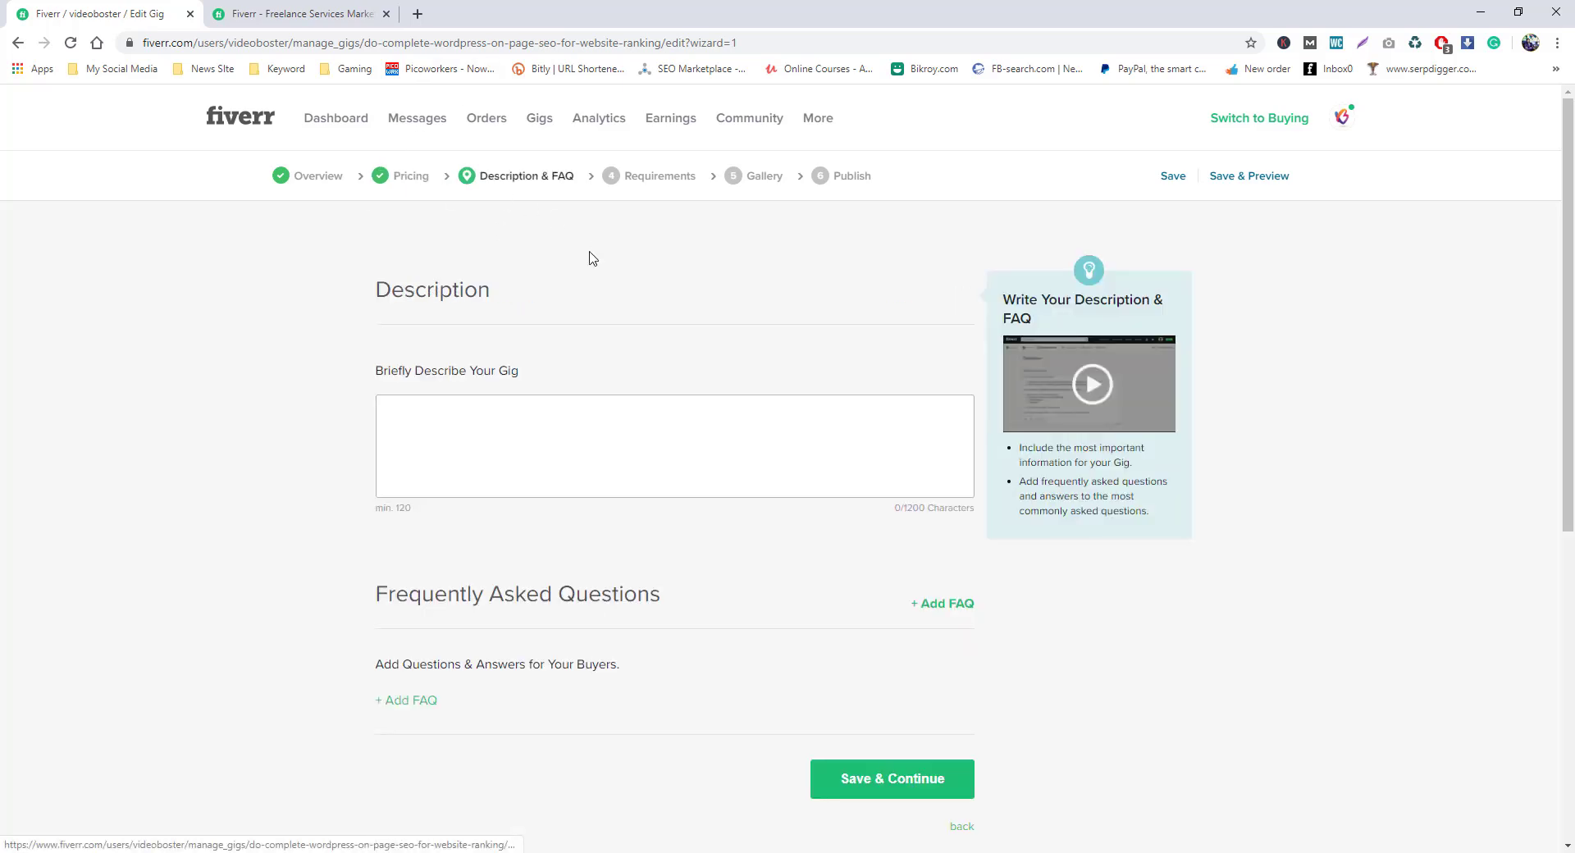
left_click(535, 448)
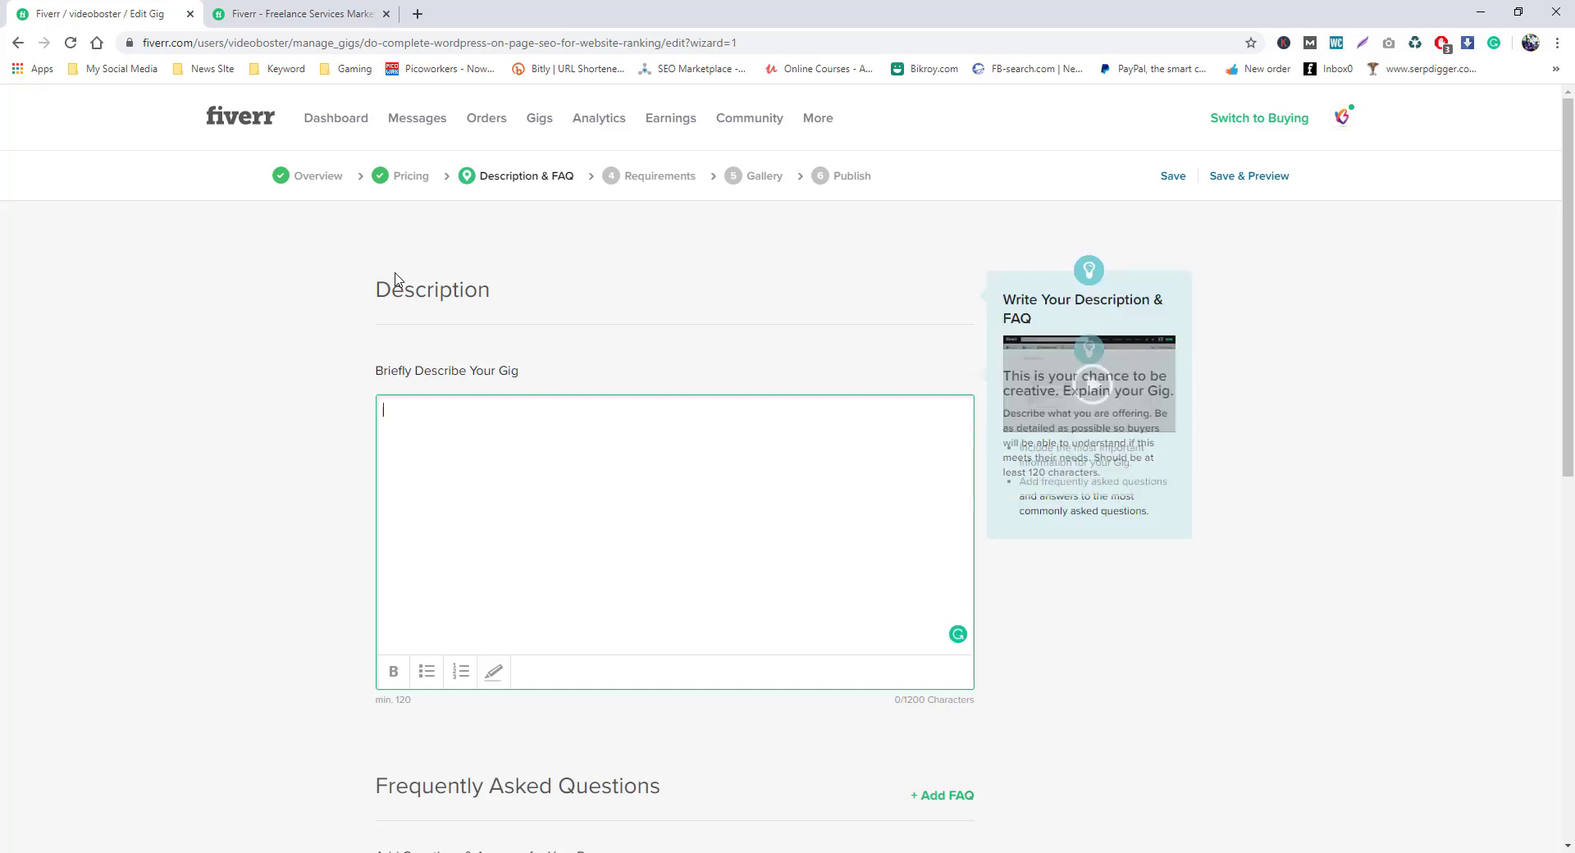
- Return to the gig overview, add an SEO title reading "wordpress on page SEO for website ranking" and save it
left_click(331, 187)
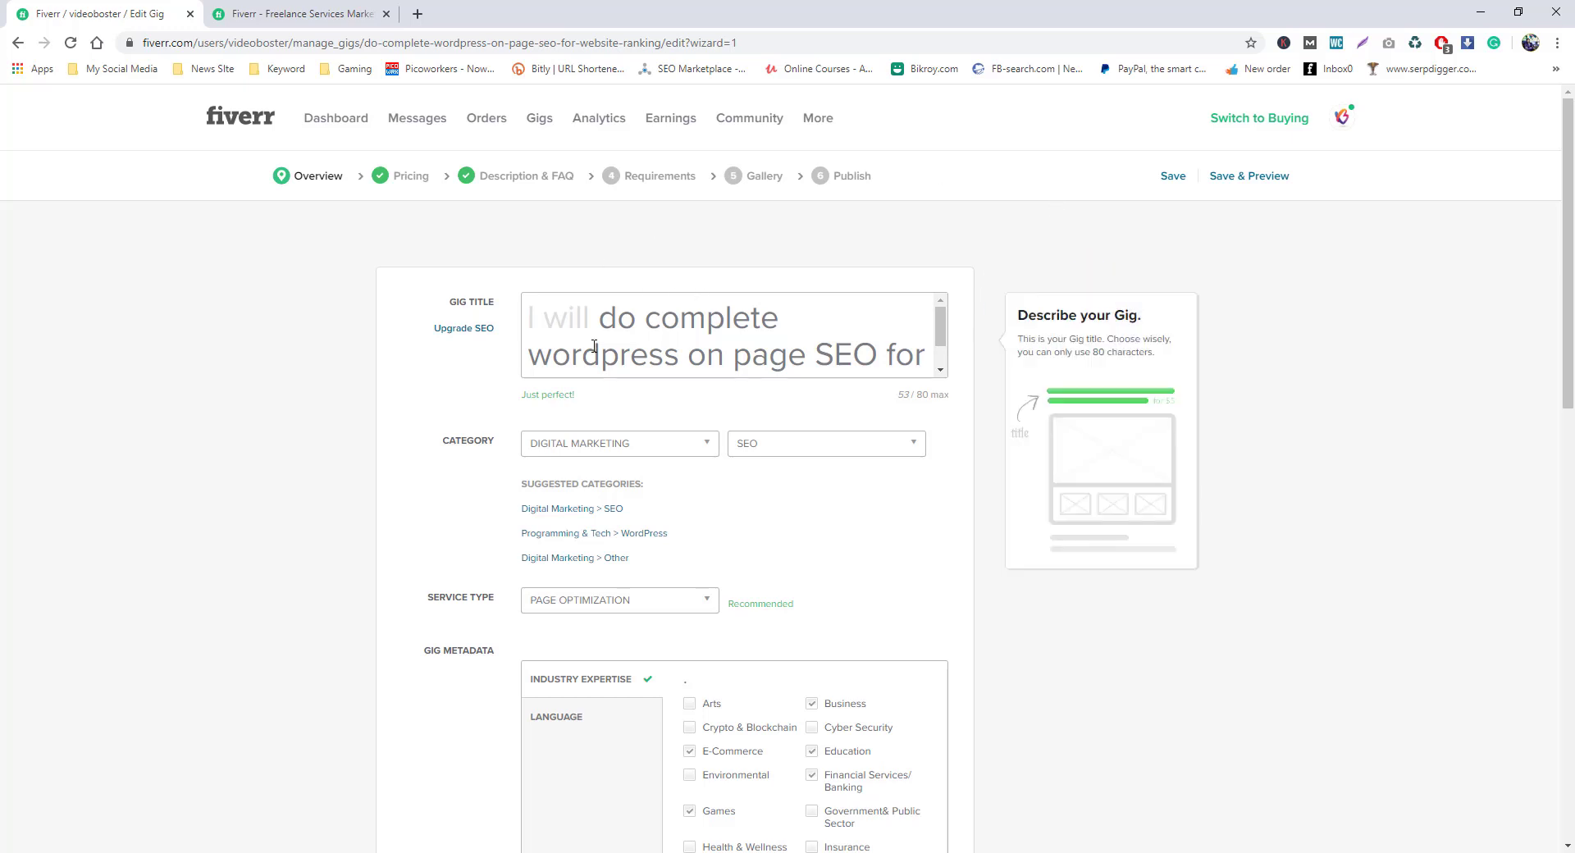
left_click(483, 331)
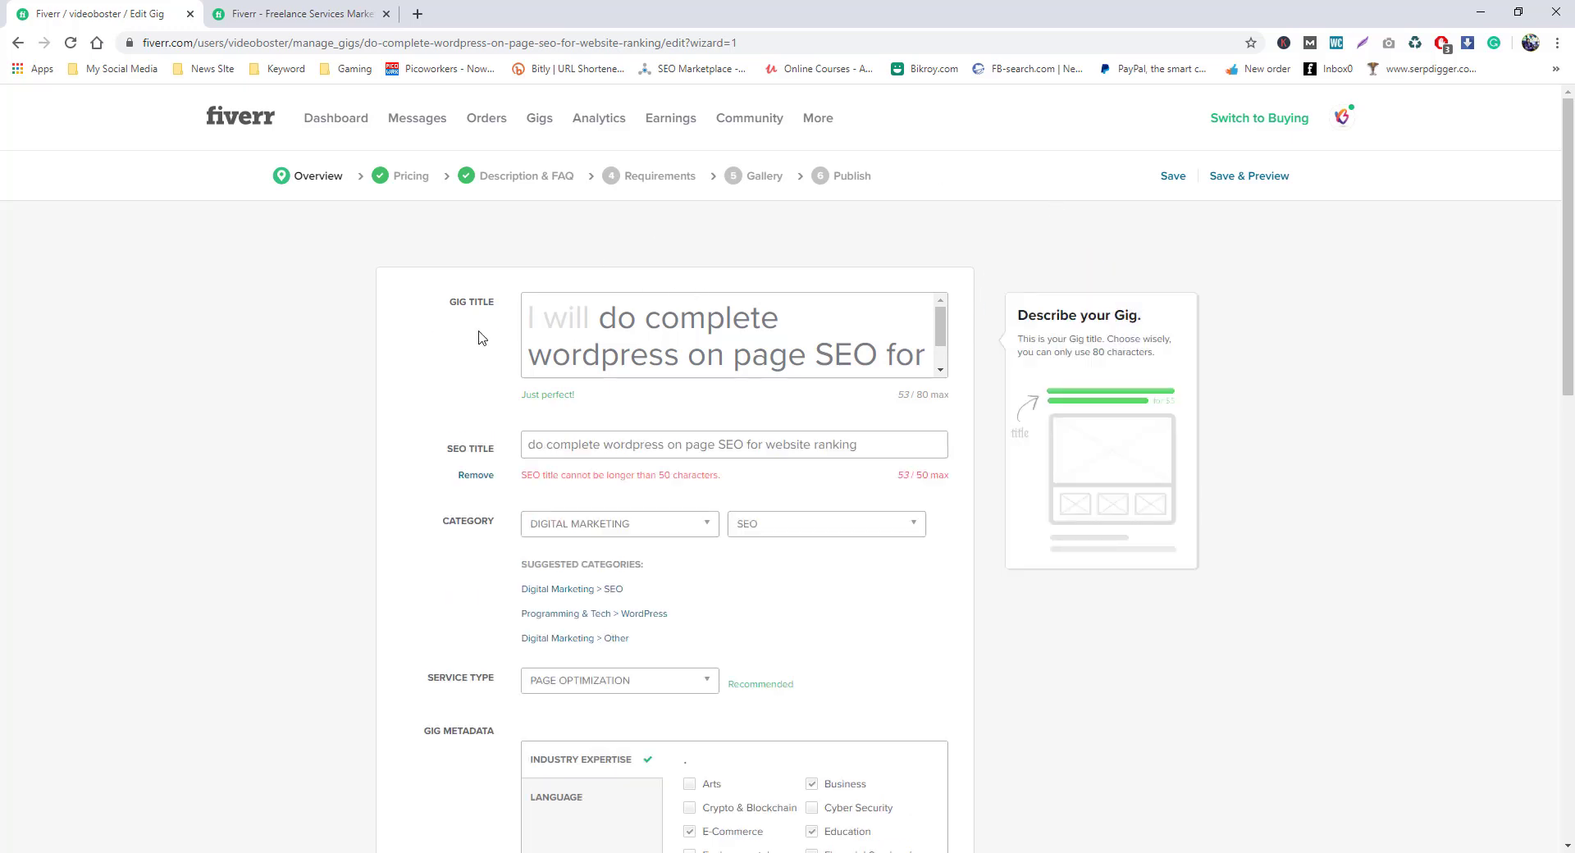
mouse_move(872, 446)
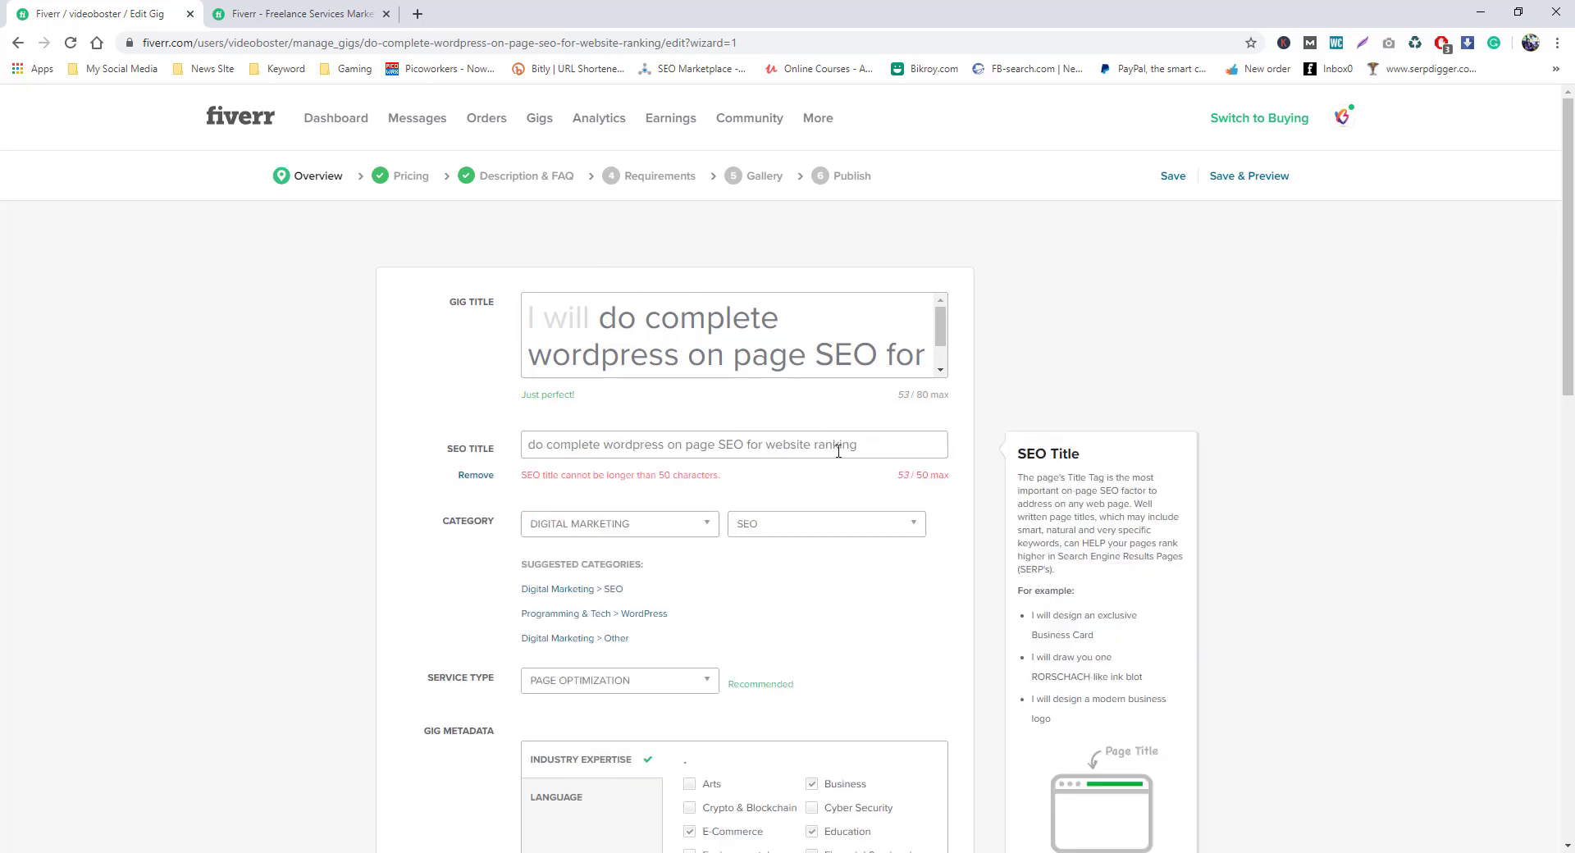
left_click_drag(604, 445, 398, 453)
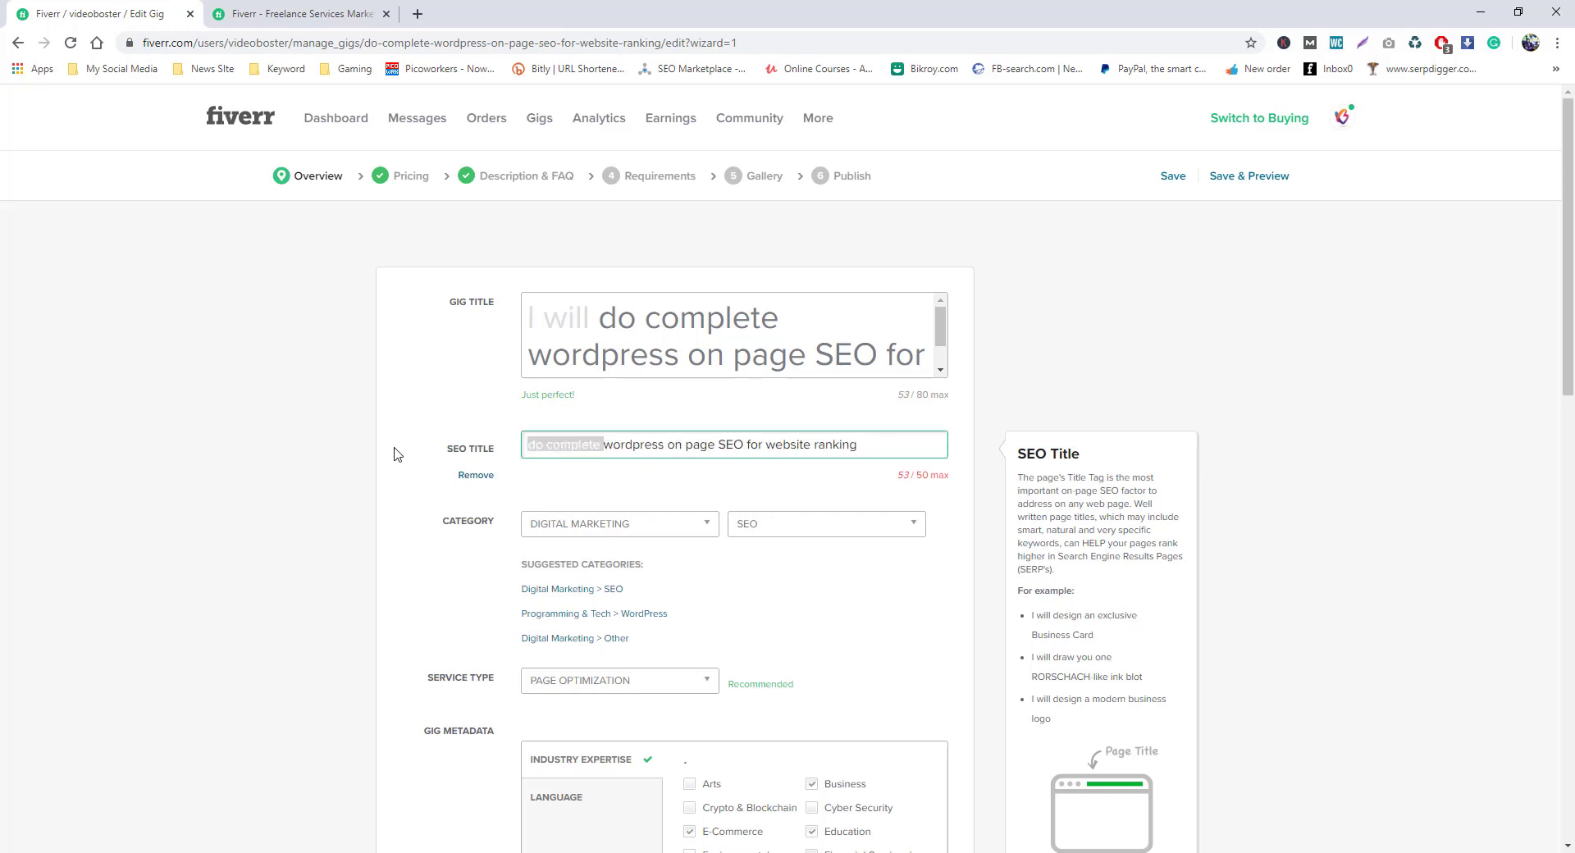
key("BackSpace")
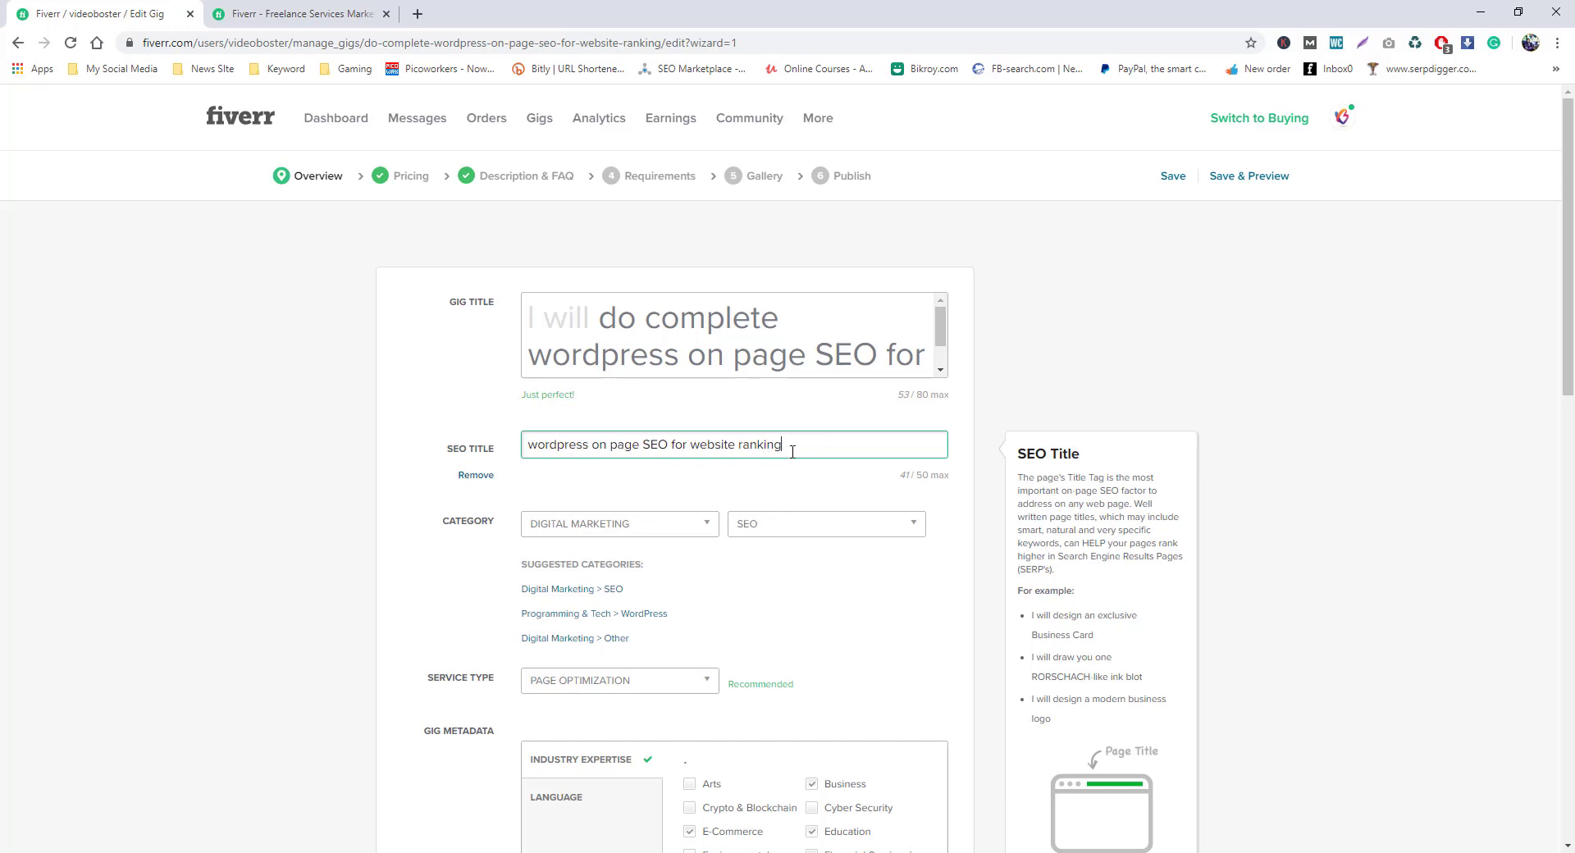
scroll(882, 562, "down", 3)
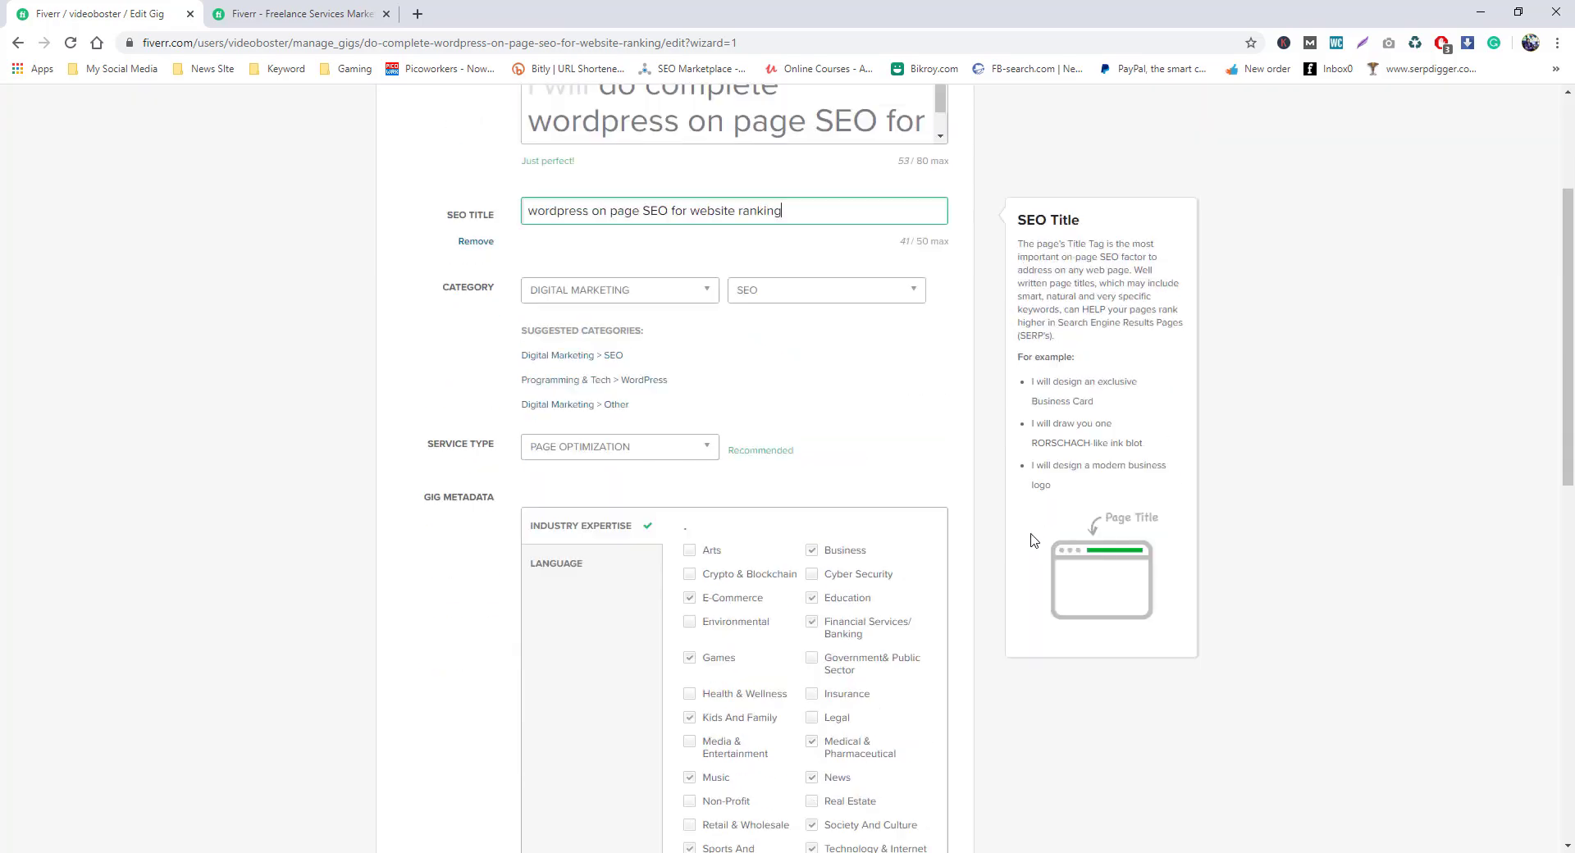
scroll(1037, 537, "up", 3)
left_click(1170, 180)
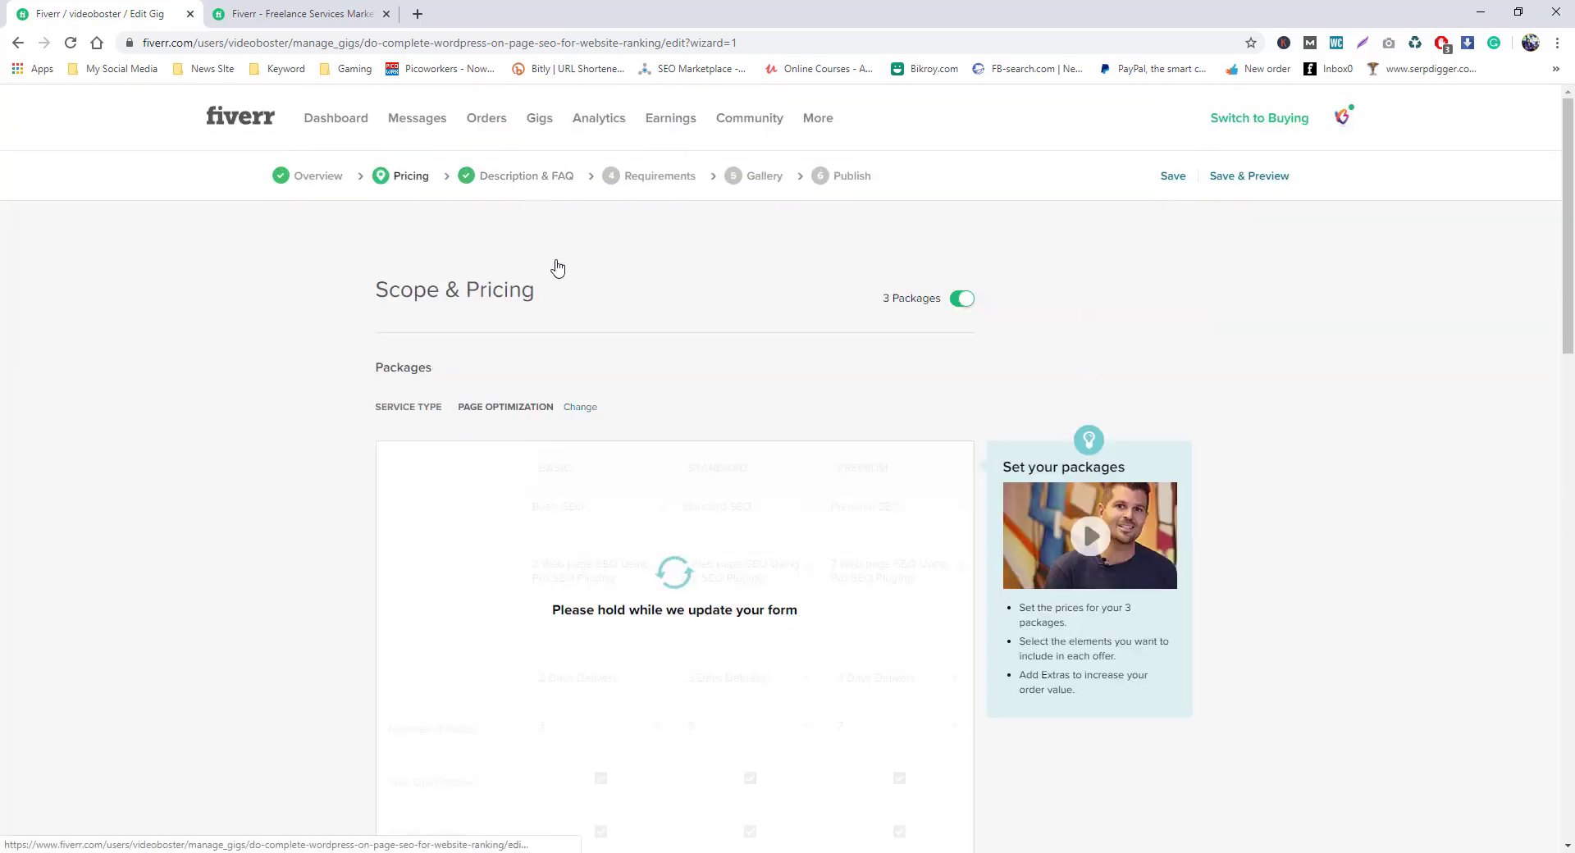
- Fill in the gig description with the heading "We Will Do Wordpress On-page SEO Optimization For Website Ranking...", an introduction, service and Client Benefits lists, and a highlighted note
left_click(537, 176)
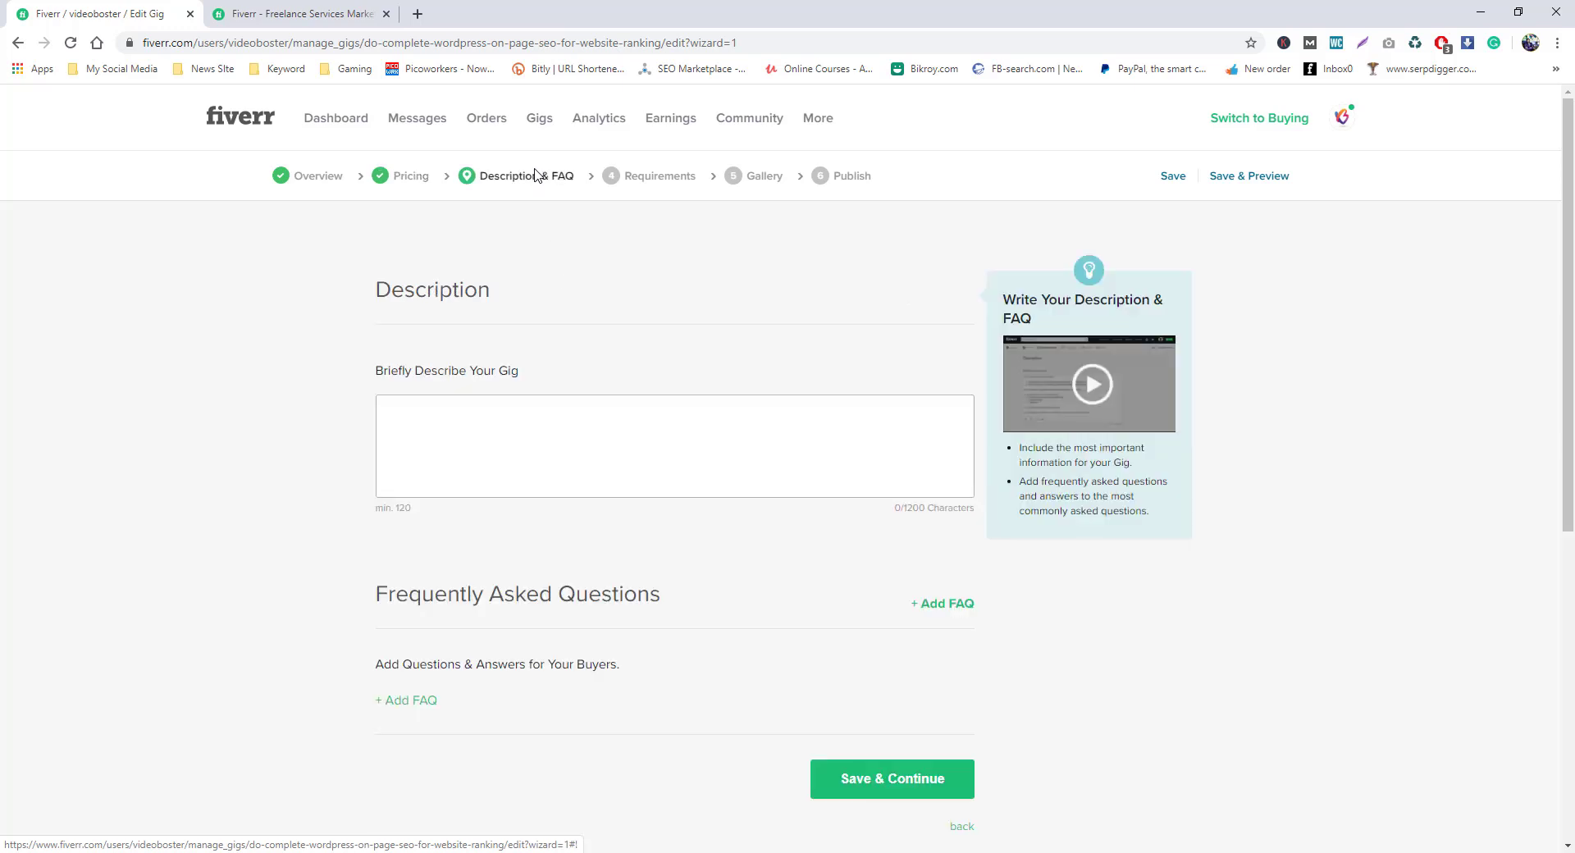
left_click(514, 415)
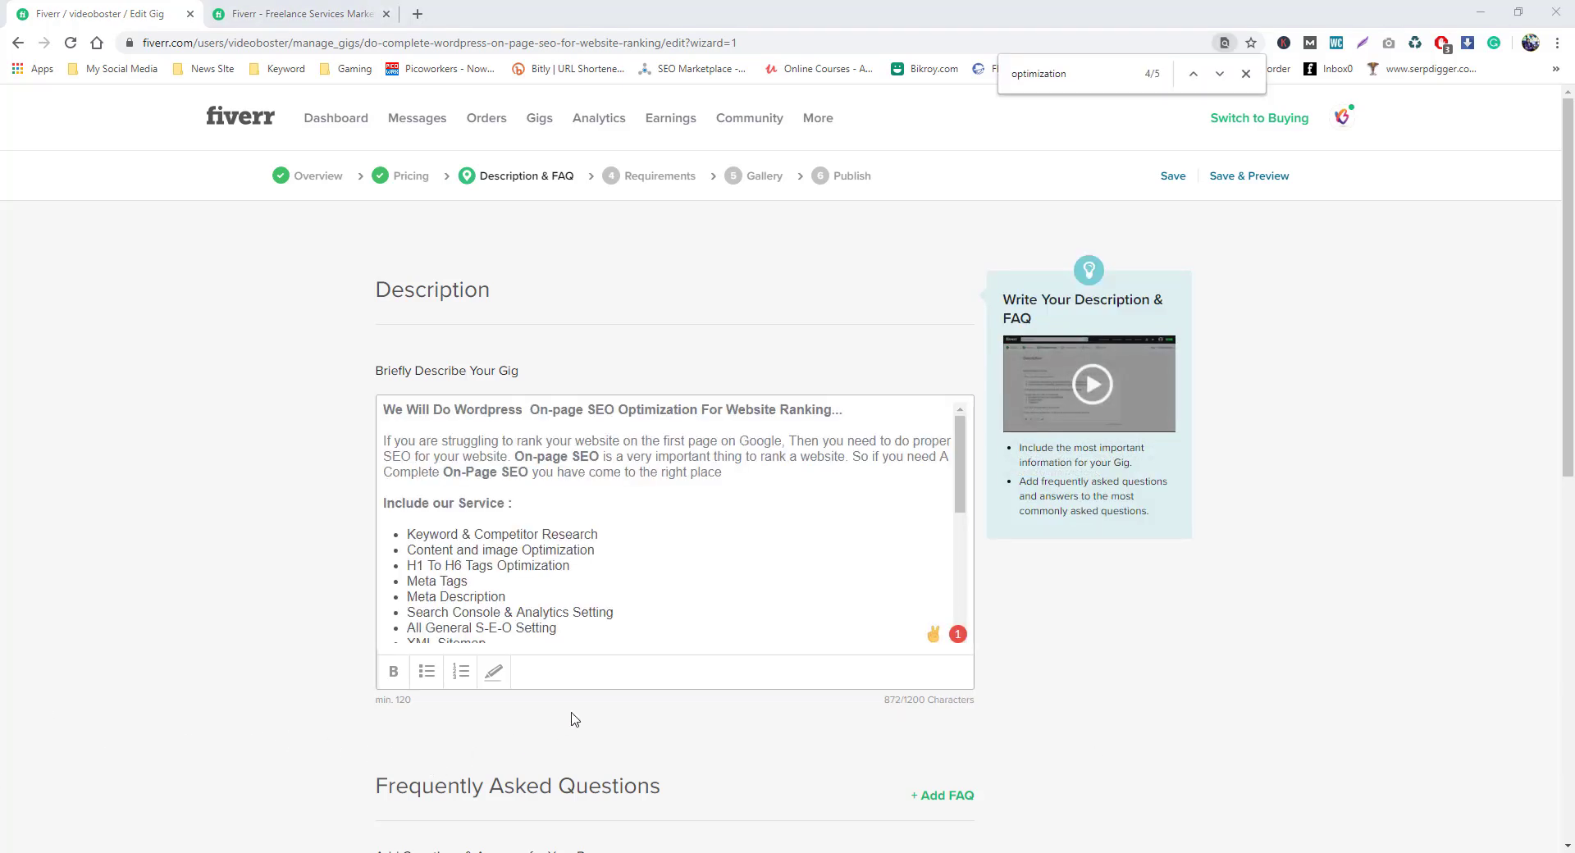
left_click(685, 565)
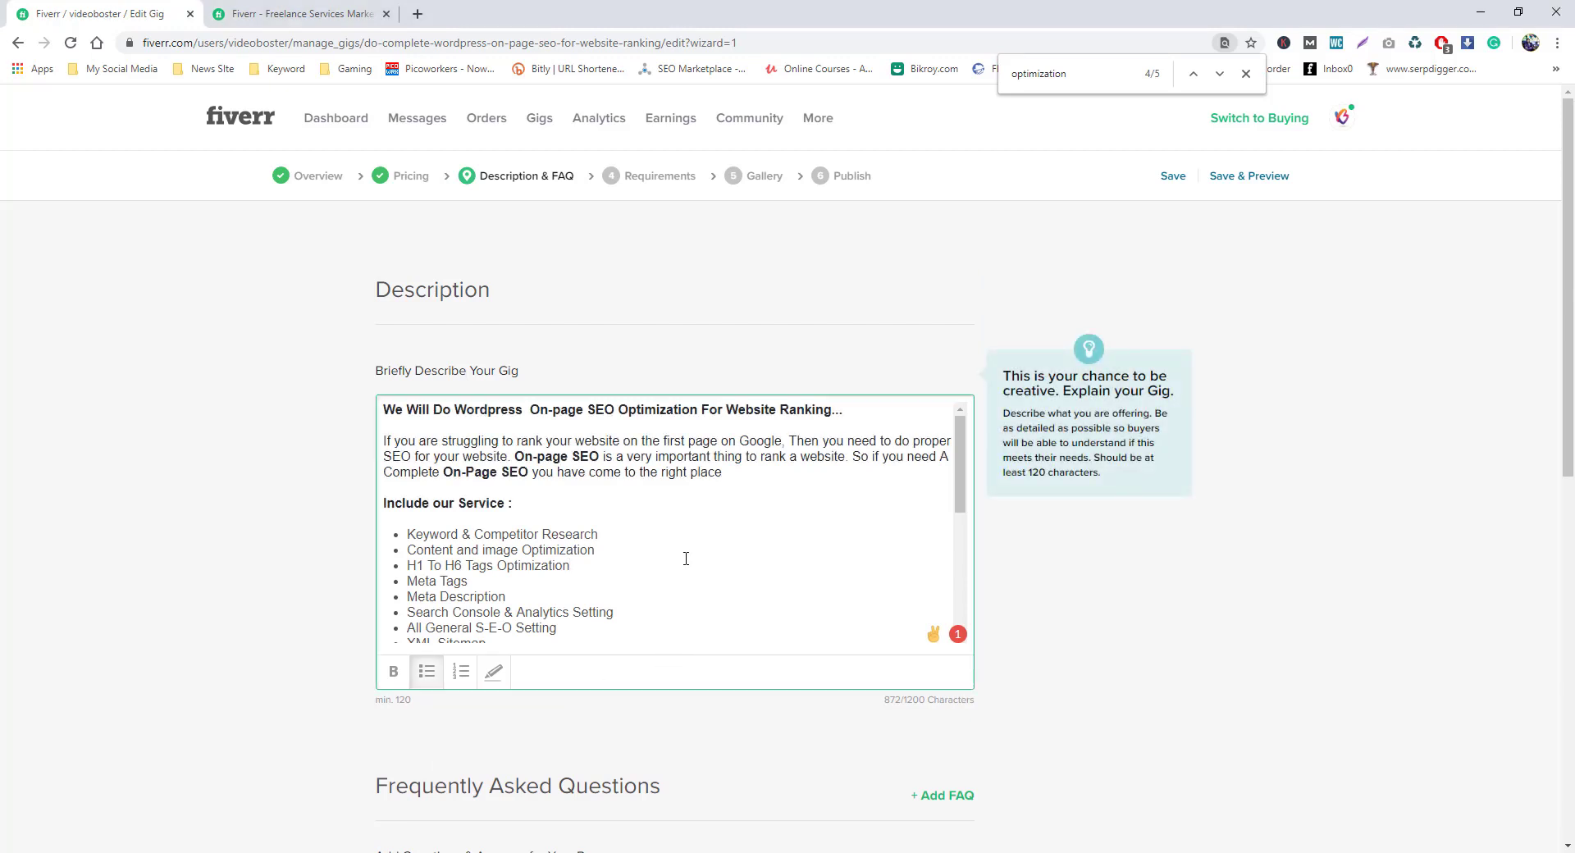
scroll(677, 545, "down", 10)
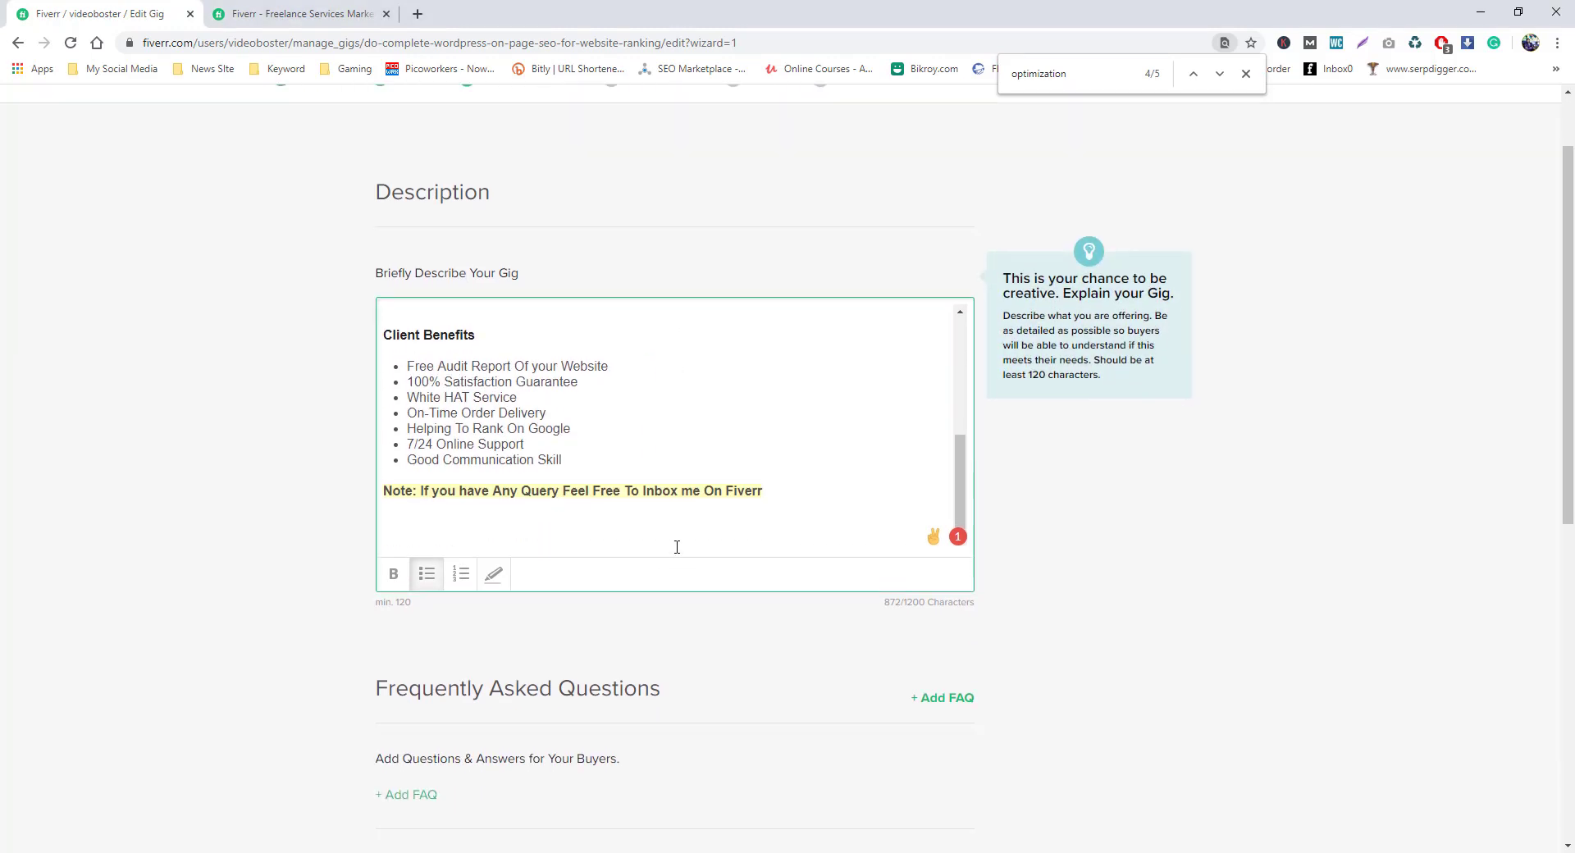
scroll(668, 424, "up", 10)
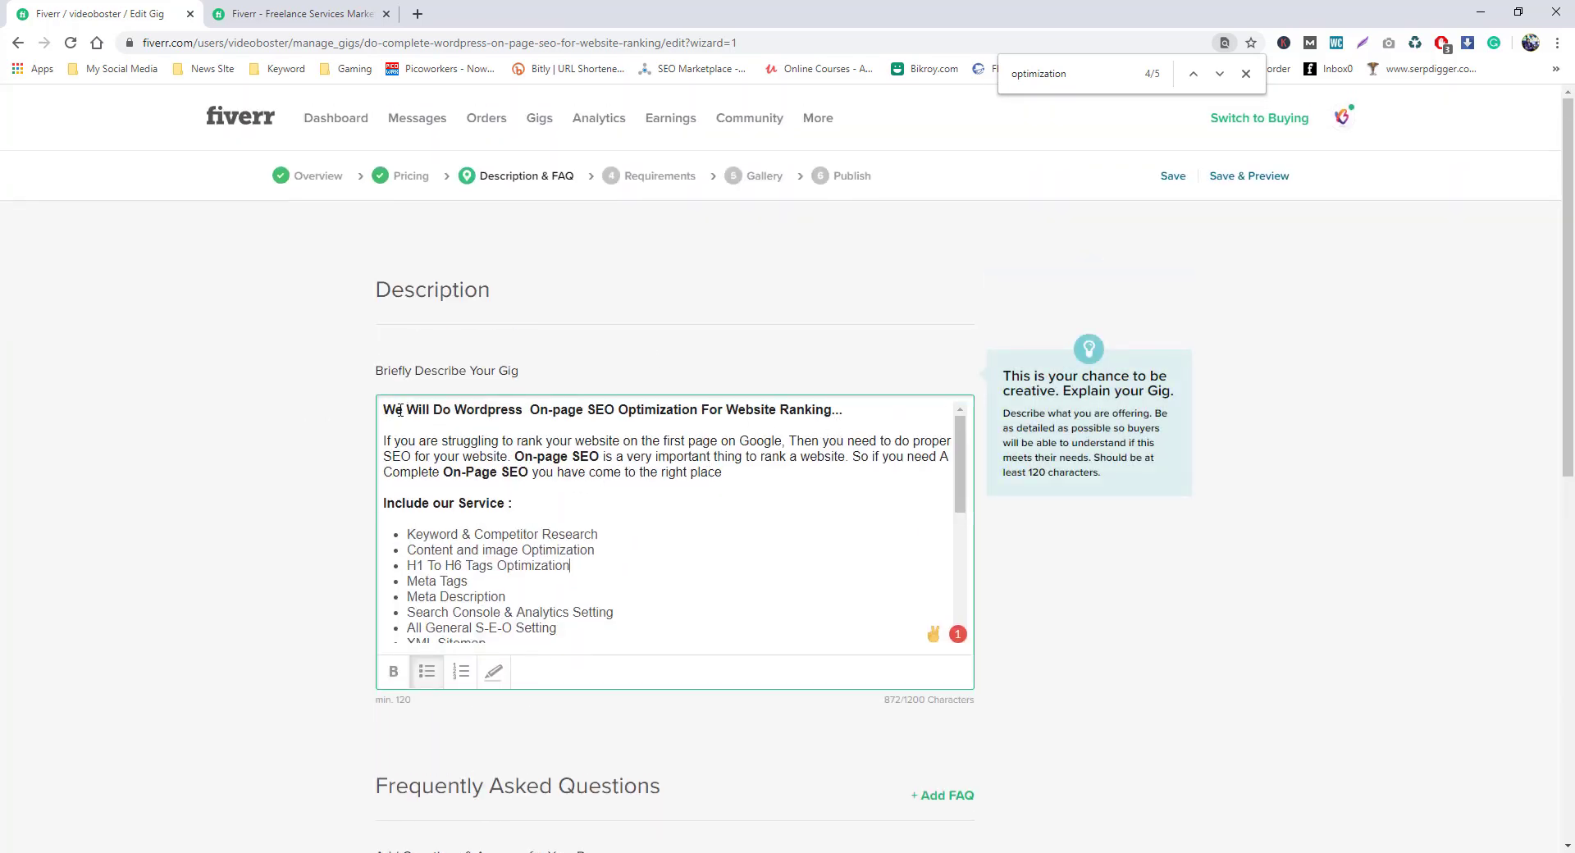
- Add "Team Work And Fast Result" to the Client Benefits list of the gig description, after "White HAT Service"
left_click_drag(402, 409, 382, 414)
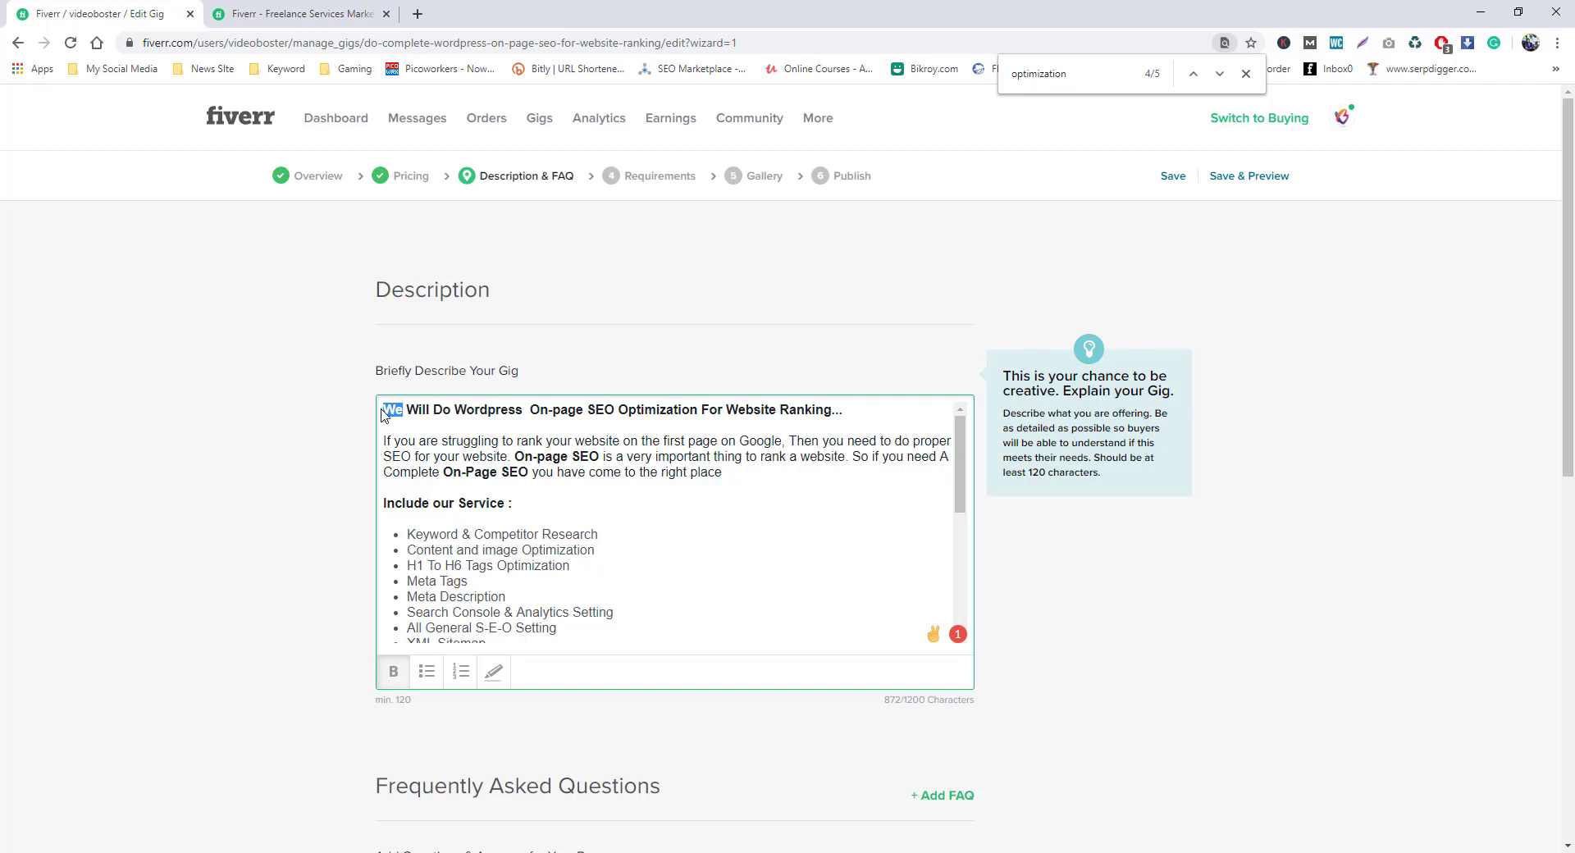
scroll(410, 574, "down", 3)
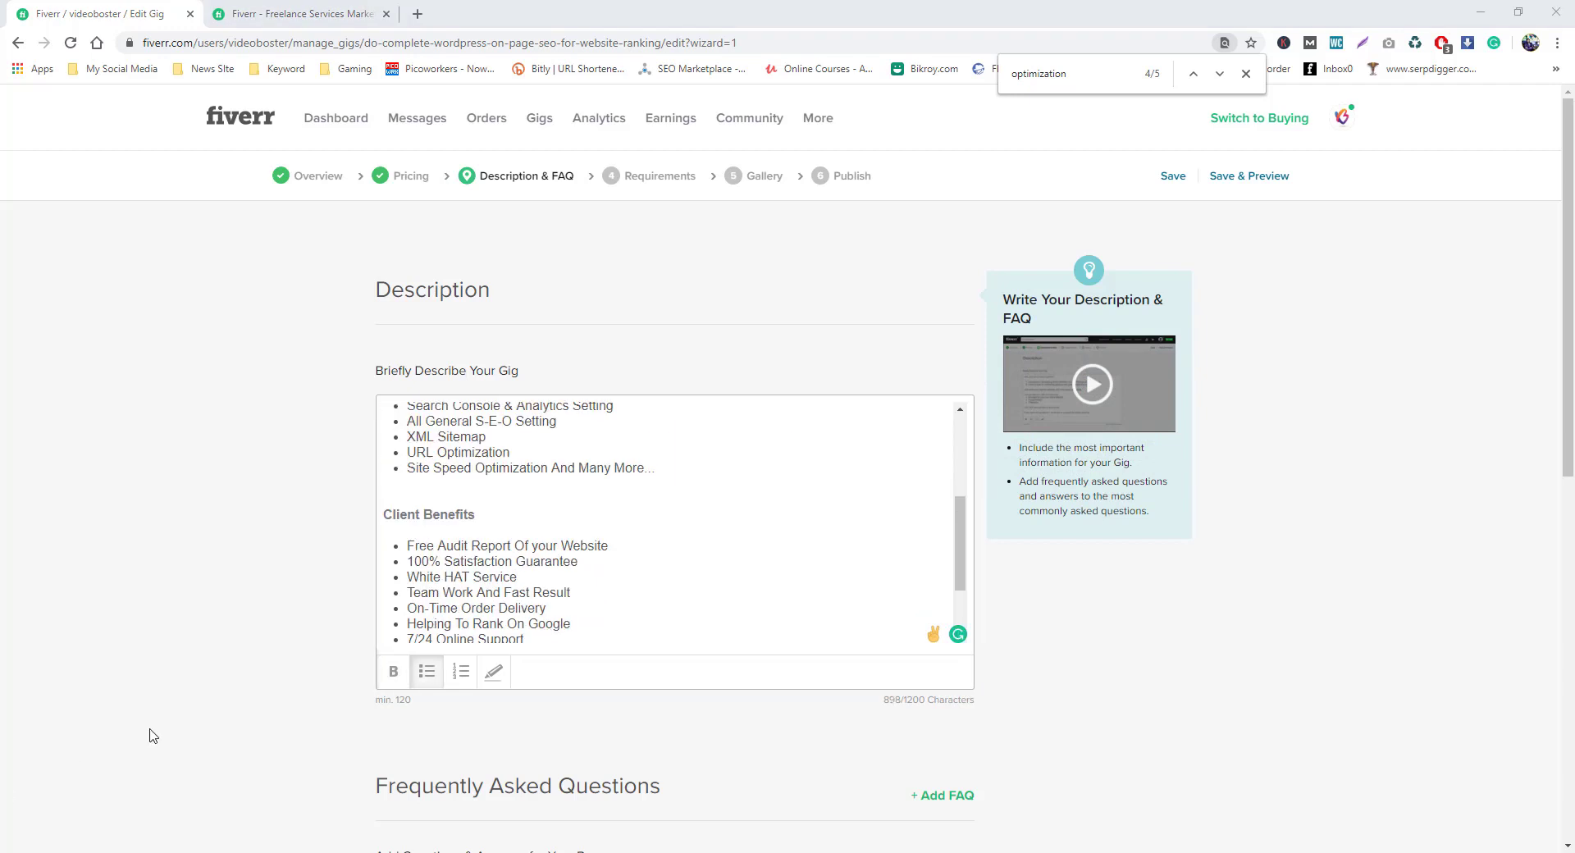
left_click(578, 592)
scroll(592, 573, "down", 2)
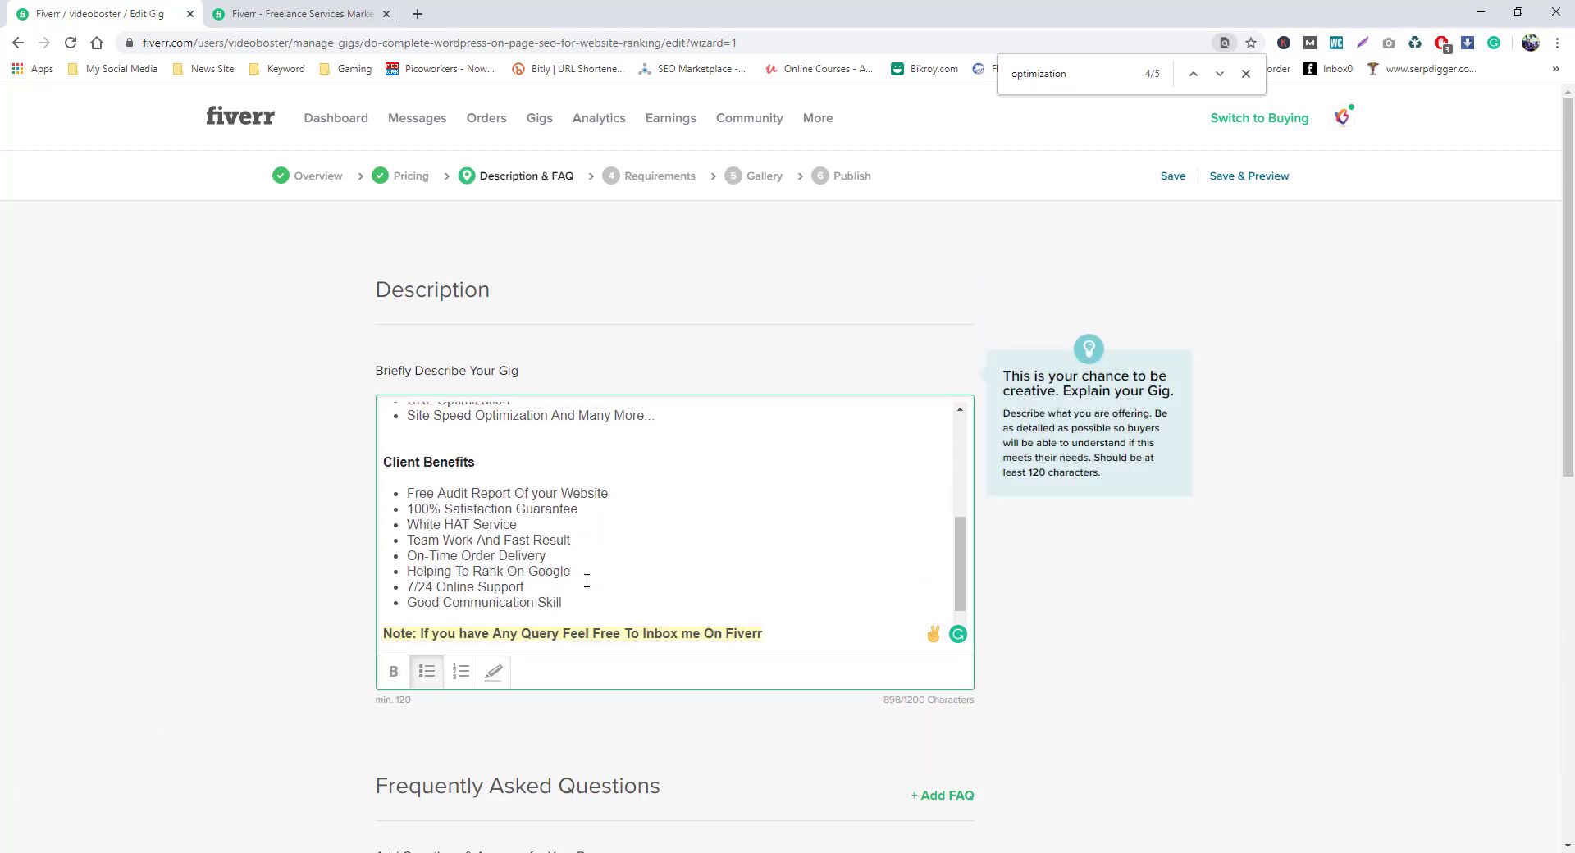
- Review the gig description's heading against the gig URL, its introduction with the bold On-page SEO keywords, the service list and the Client Benefits
scroll(595, 567, "up", 8)
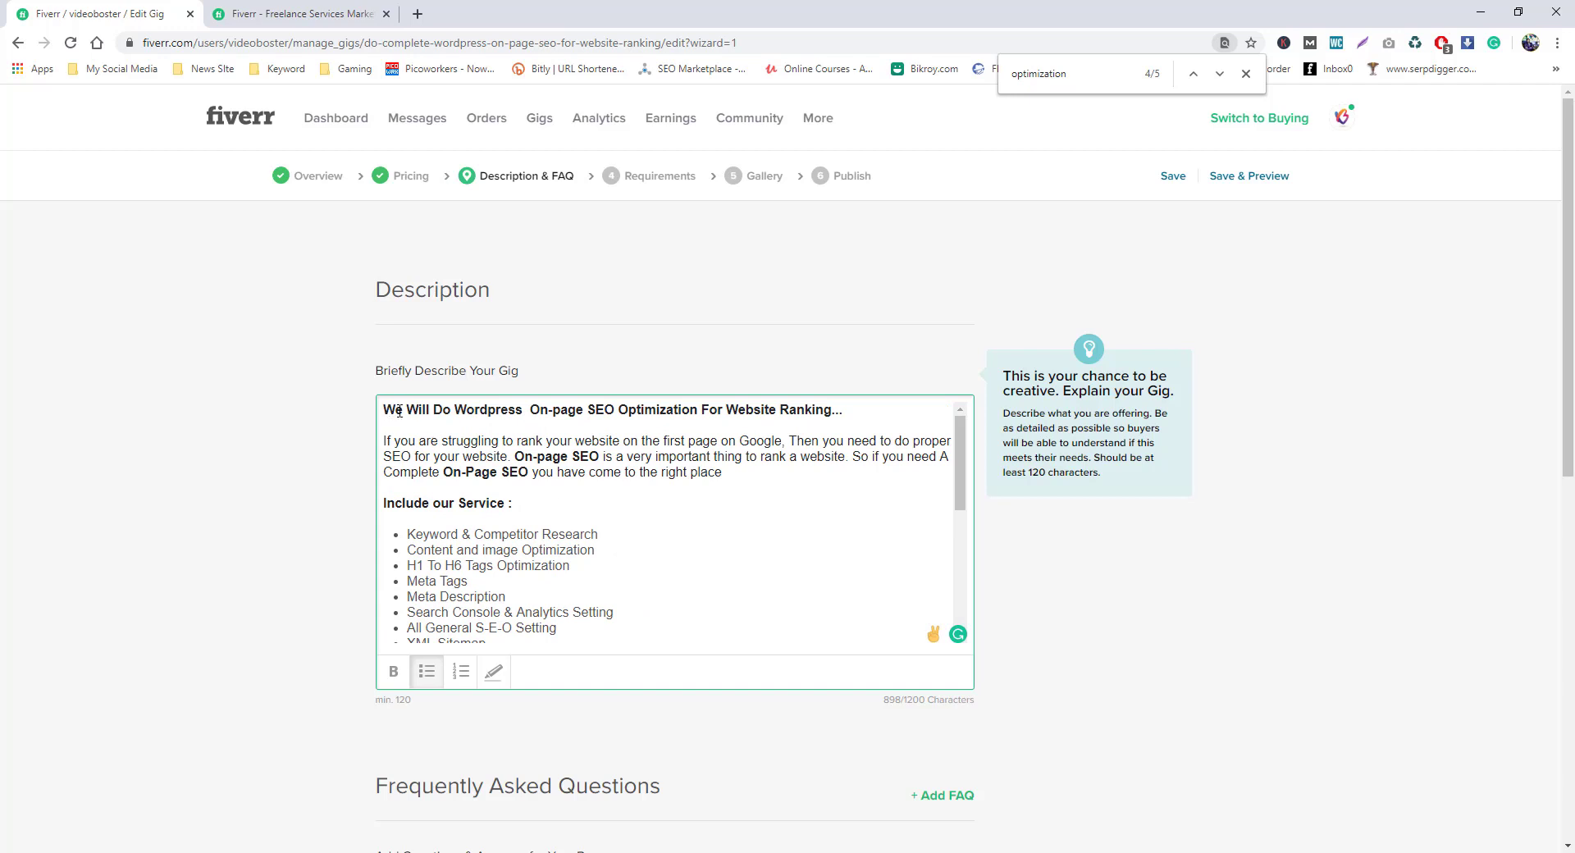
left_click_drag(402, 411, 366, 413)
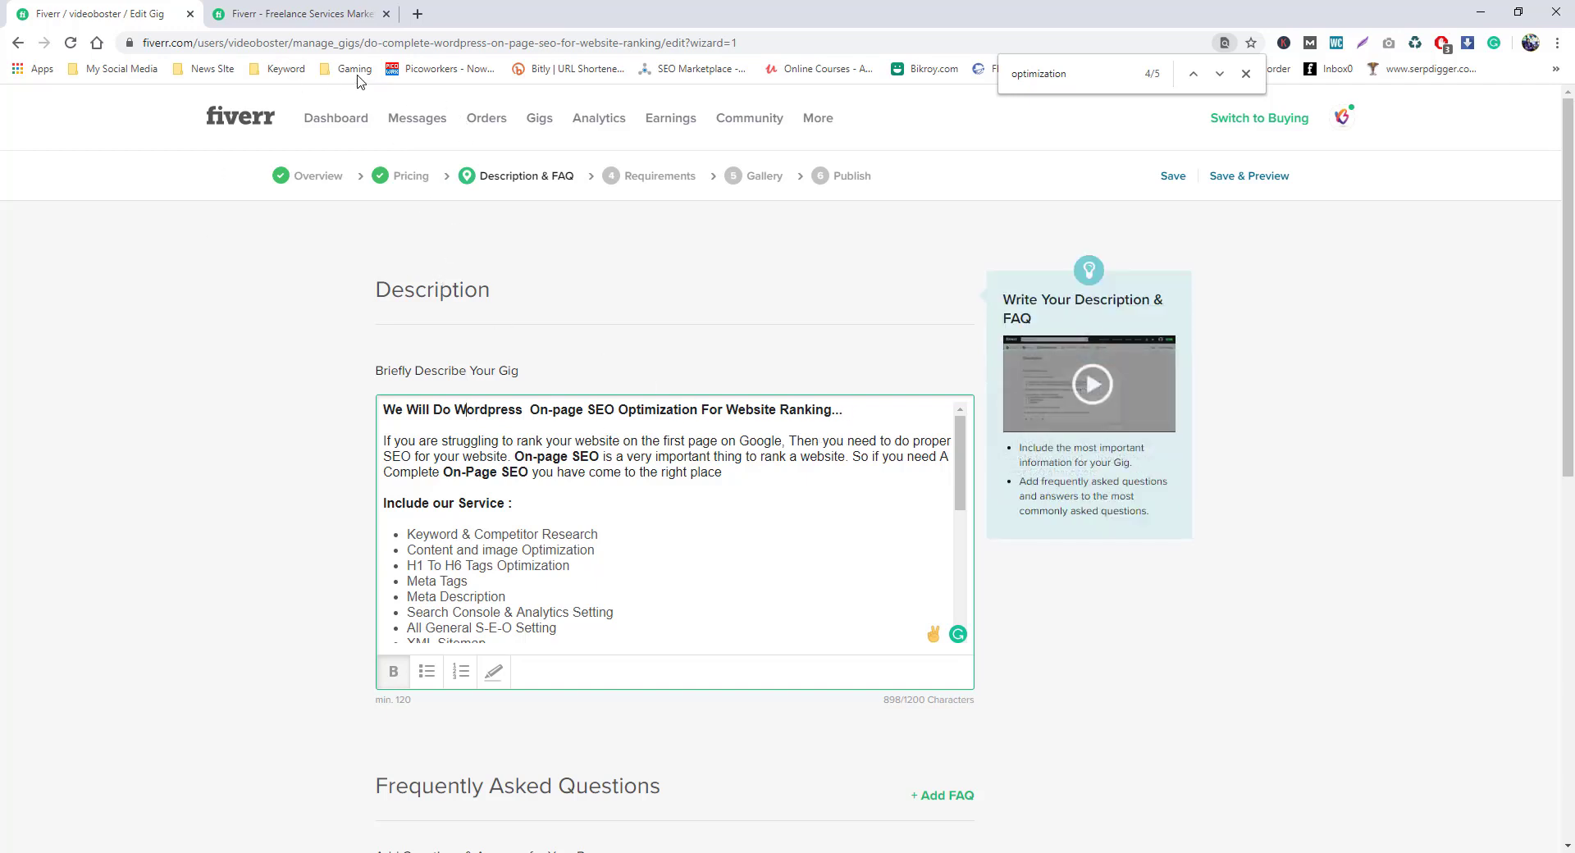
left_click_drag(366, 43, 658, 45)
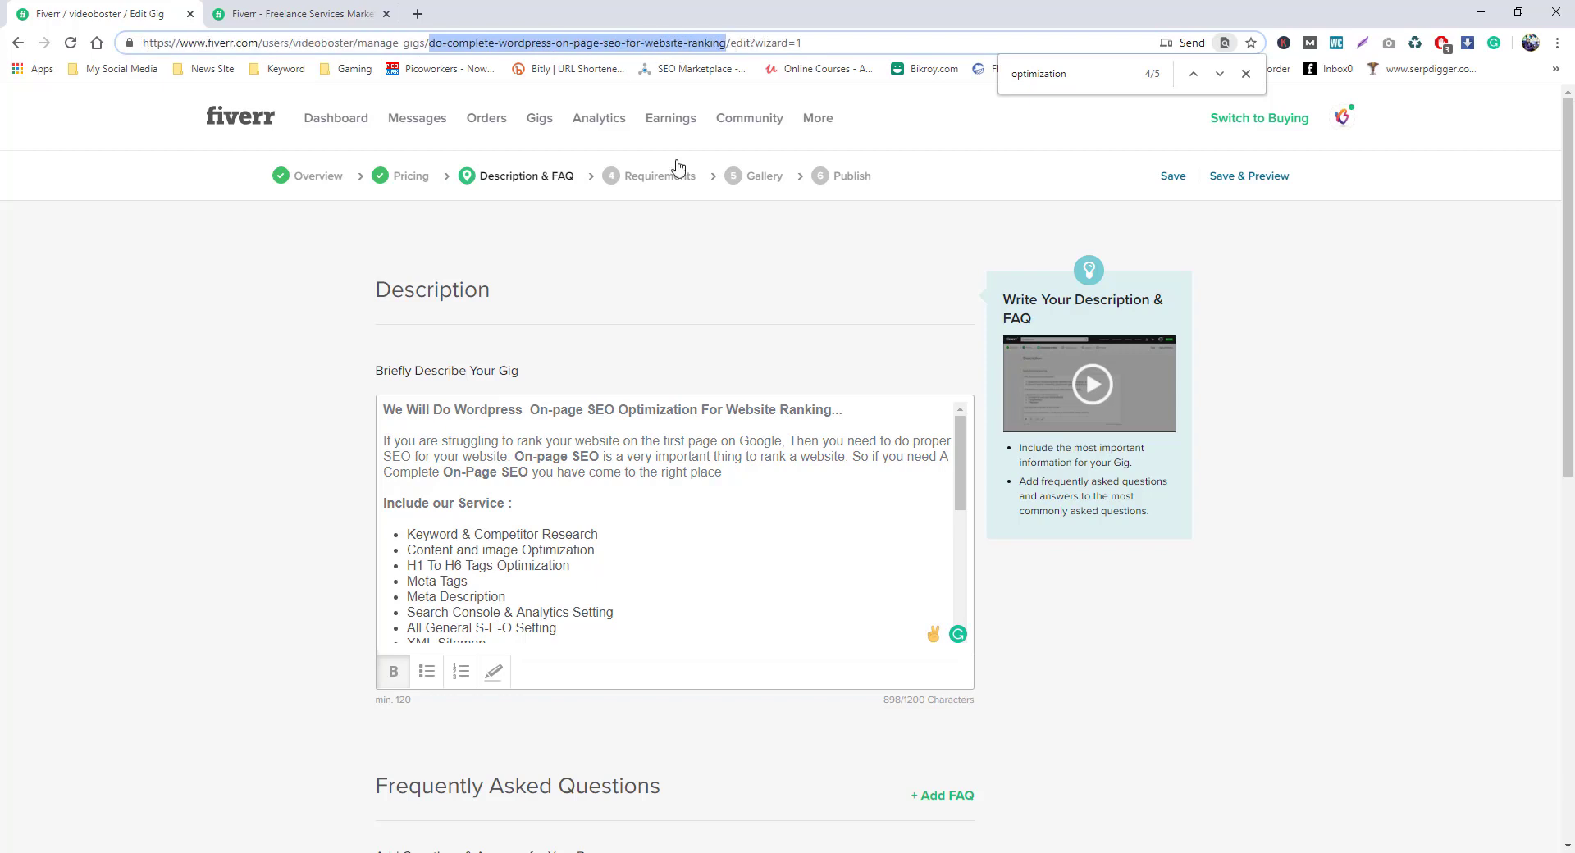
left_click(732, 416)
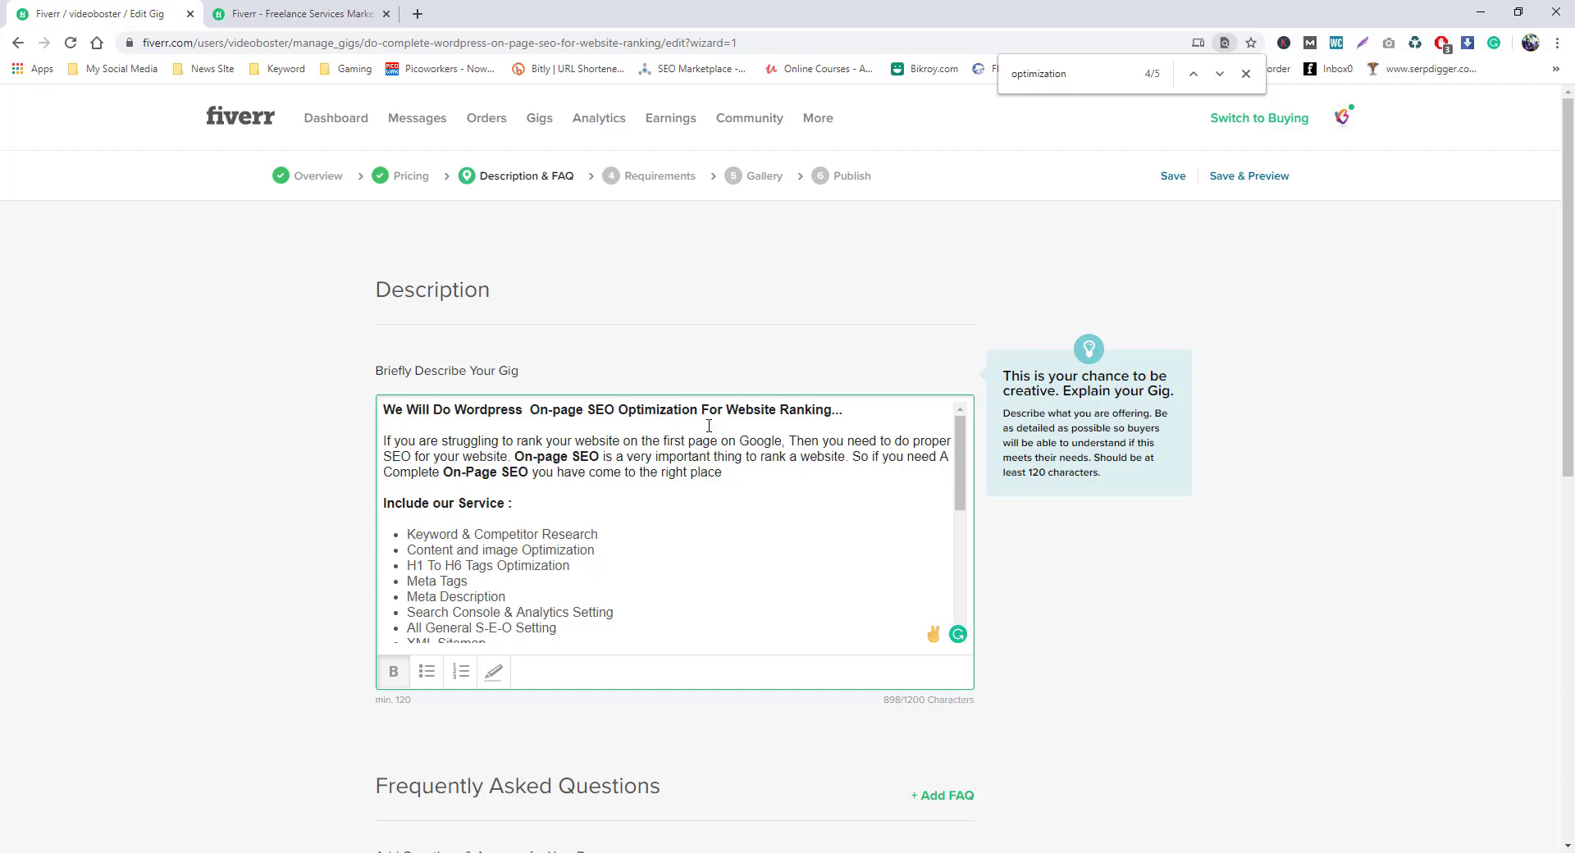
left_click_drag(722, 473, 383, 441)
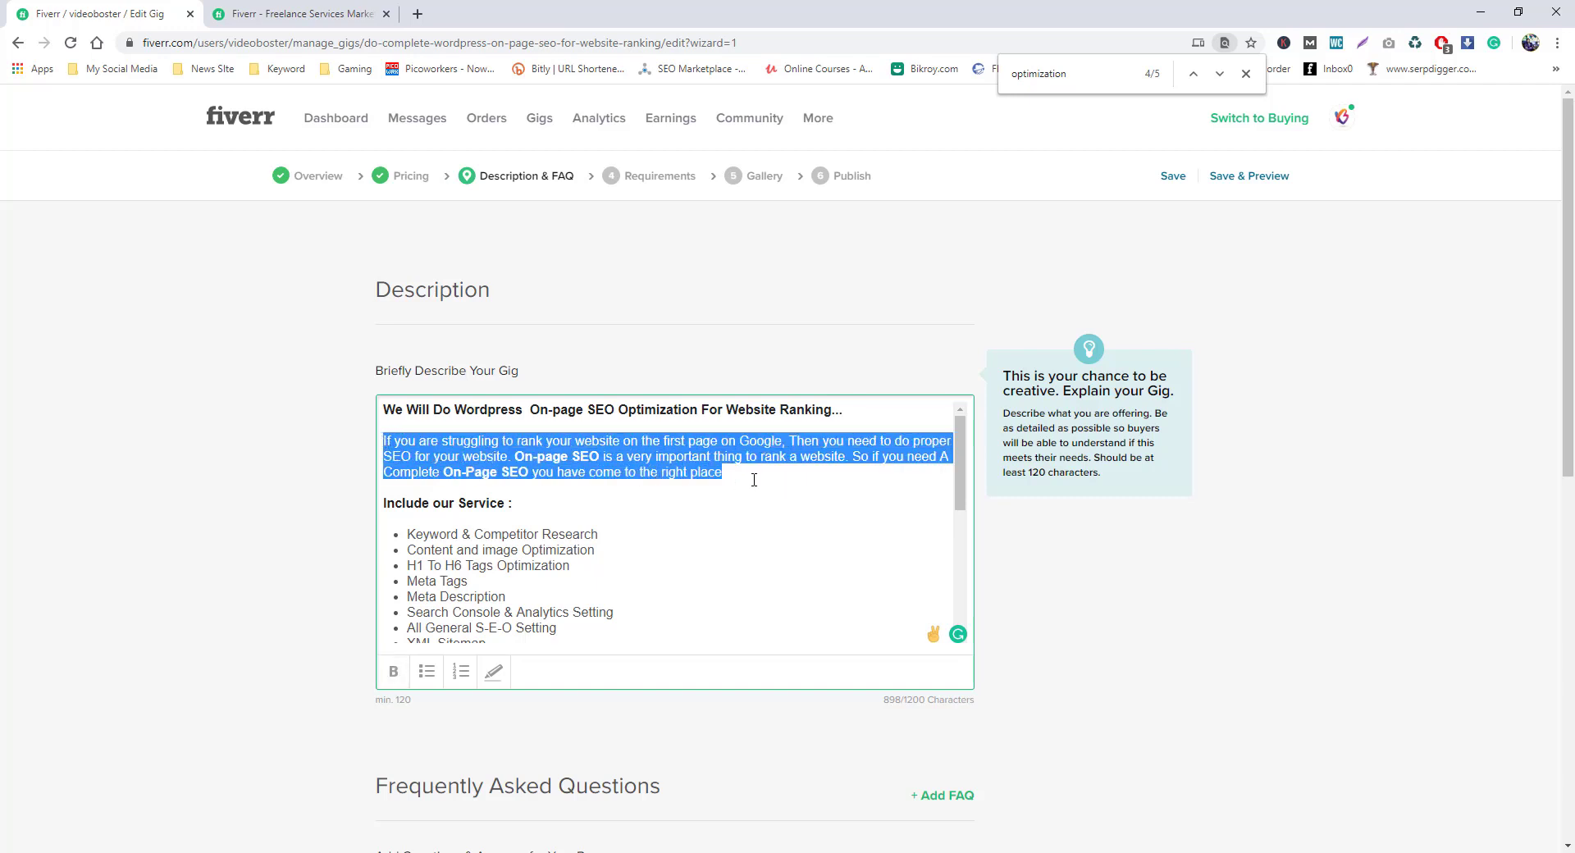
left_click(727, 473)
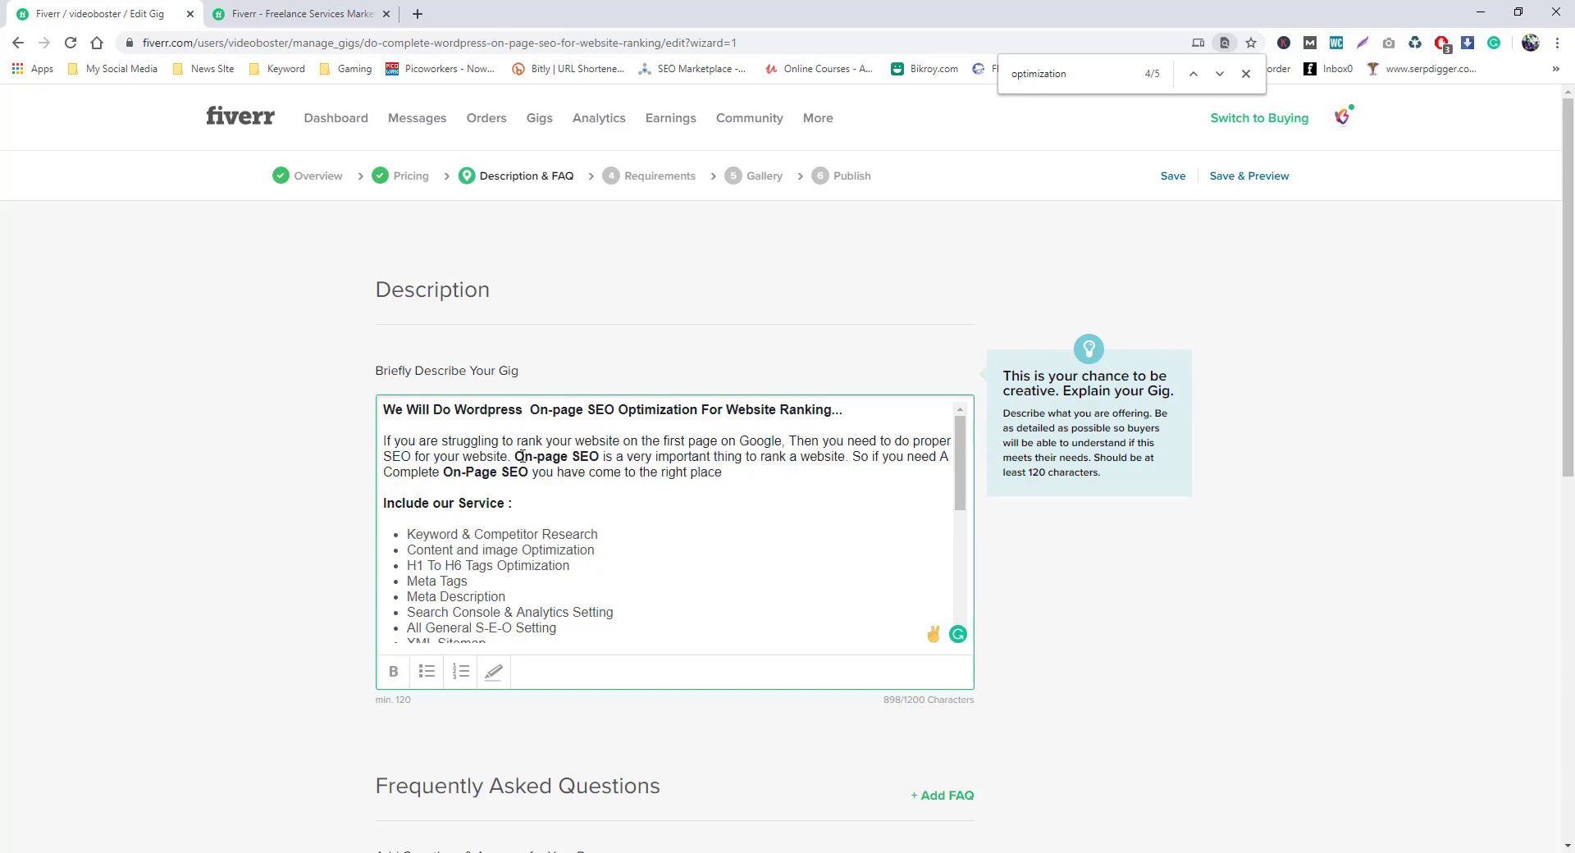
left_click_drag(514, 456, 601, 456)
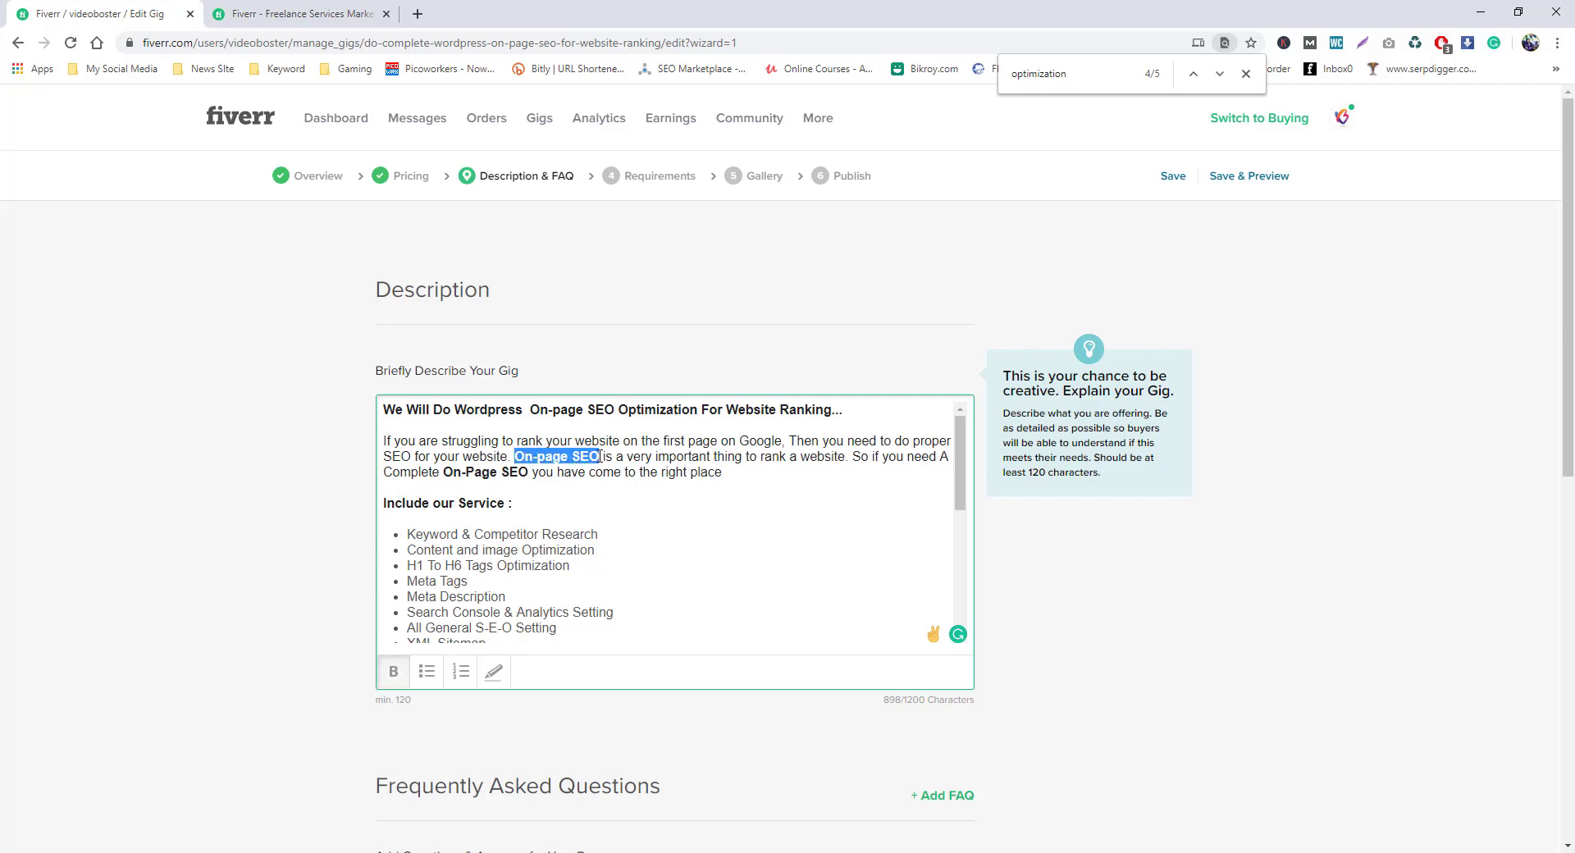
left_click(443, 472)
key("shift+End")
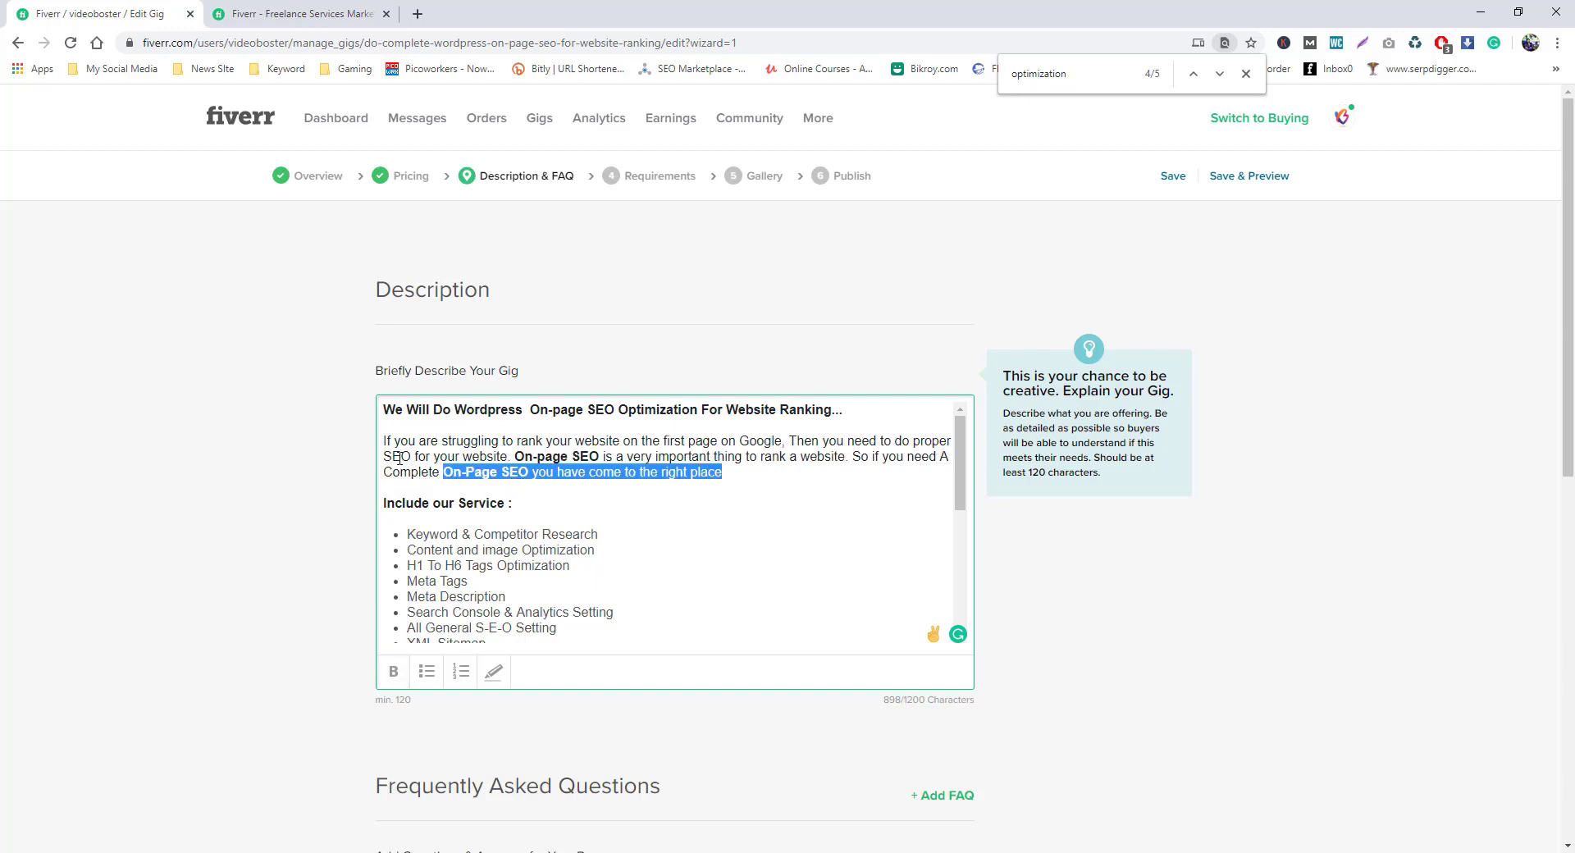
left_click(407, 460)
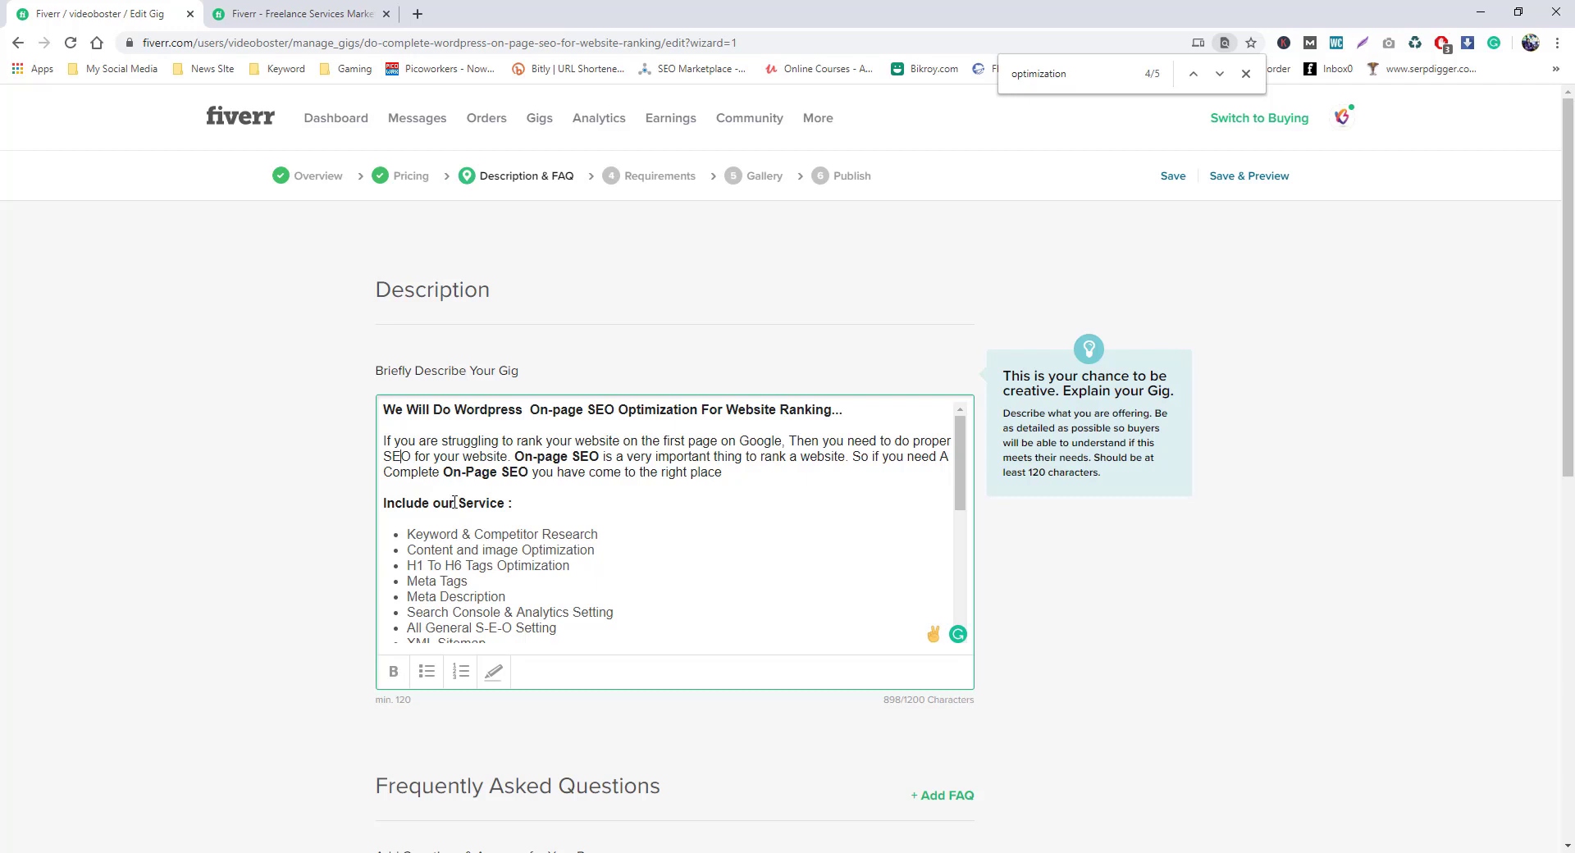
scroll(455, 502, "down", 1)
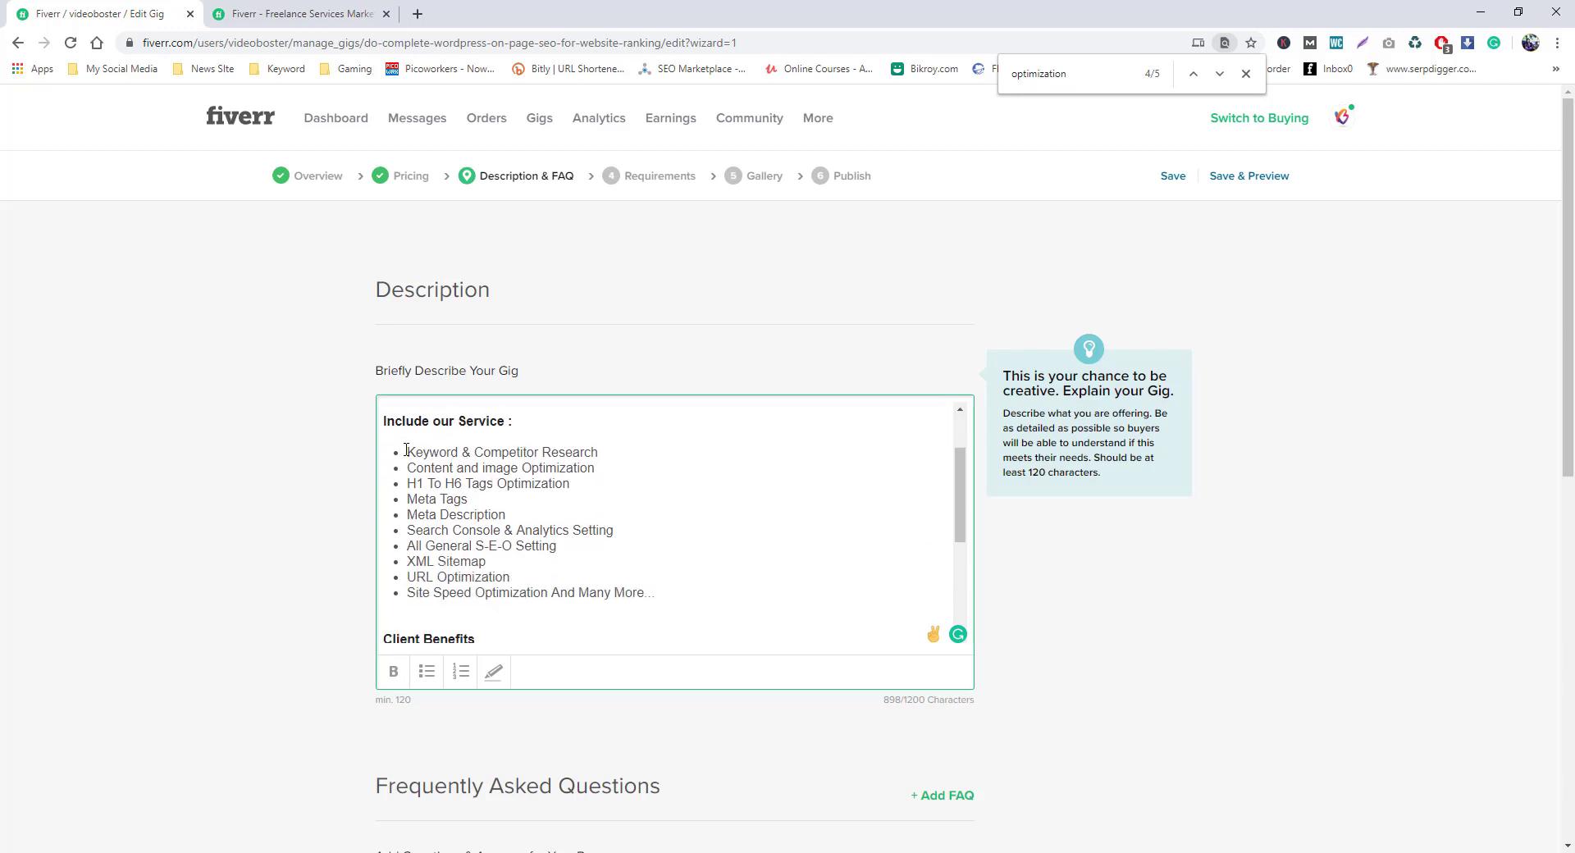
left_click_drag(409, 452, 660, 596)
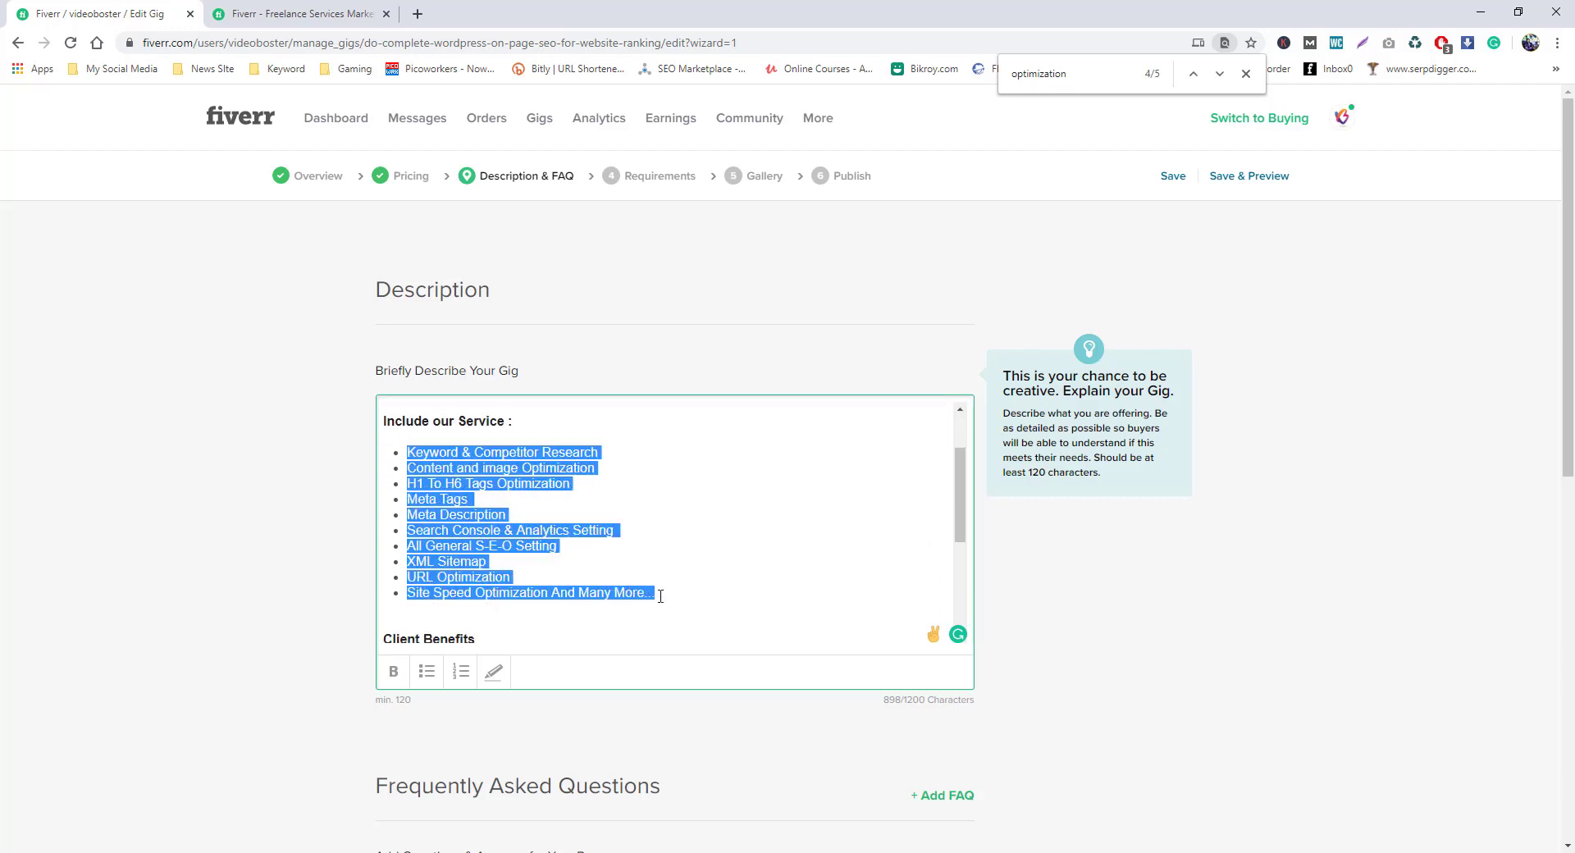
left_click(539, 453)
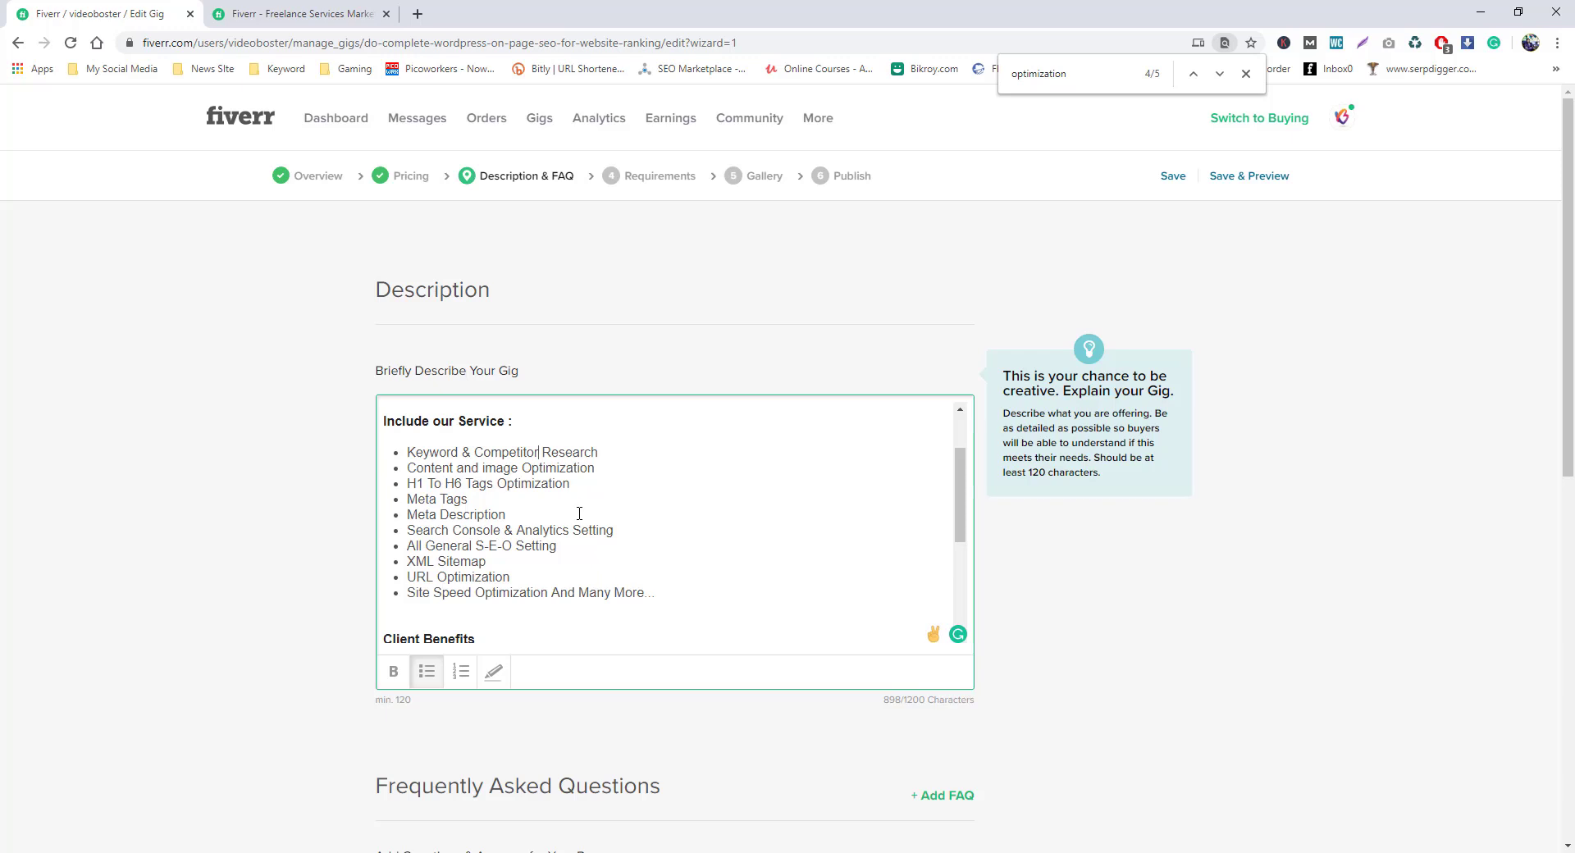
scroll(579, 513, "down", 3)
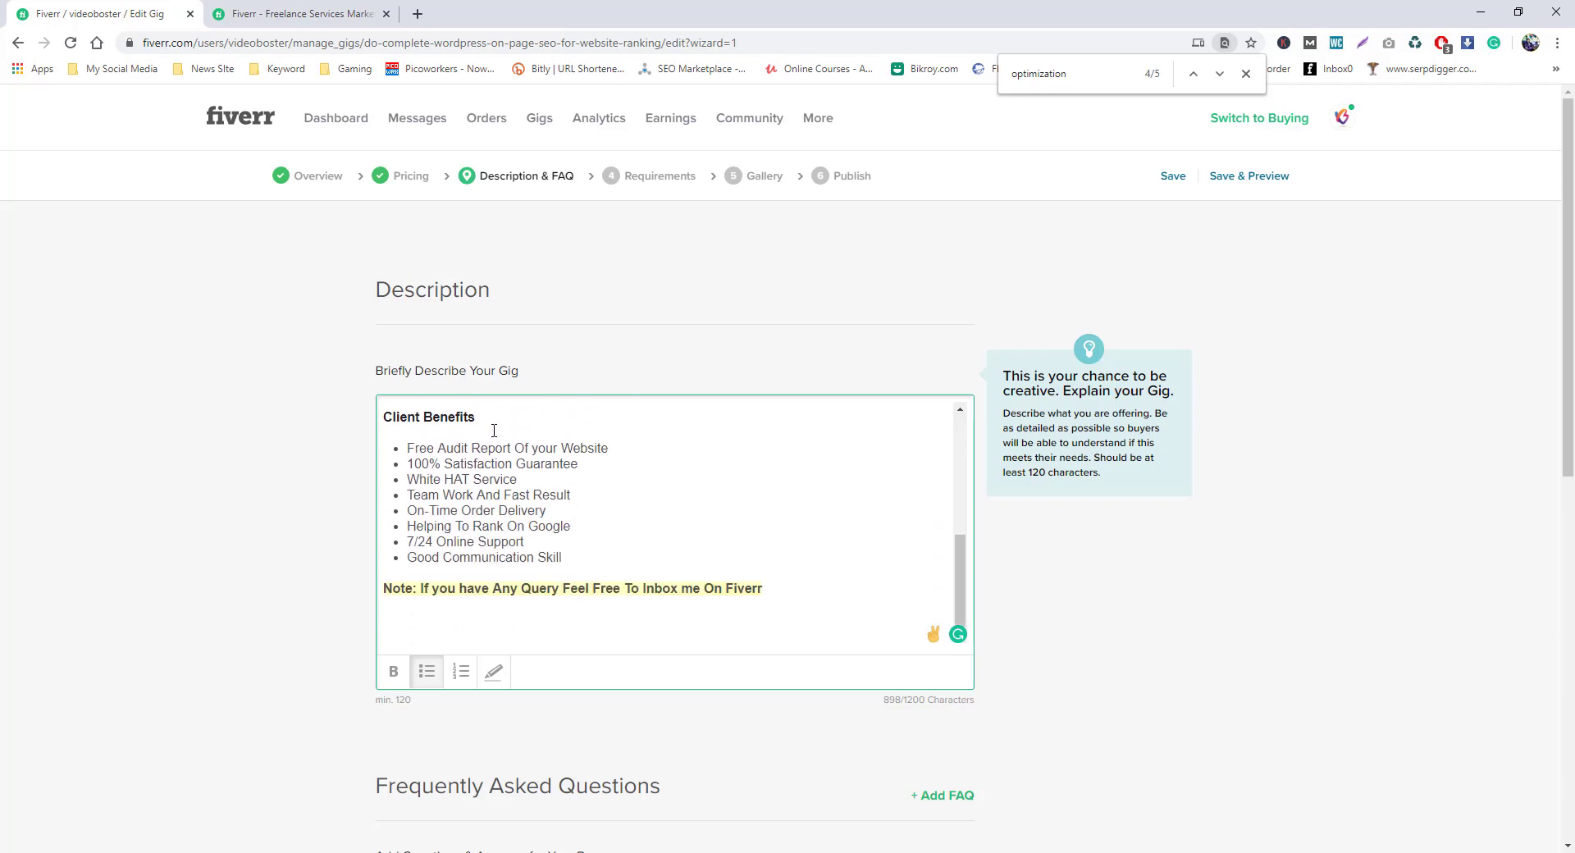
- Add a colon after the "Client Benefits" heading in the gig description
left_click(490, 422)
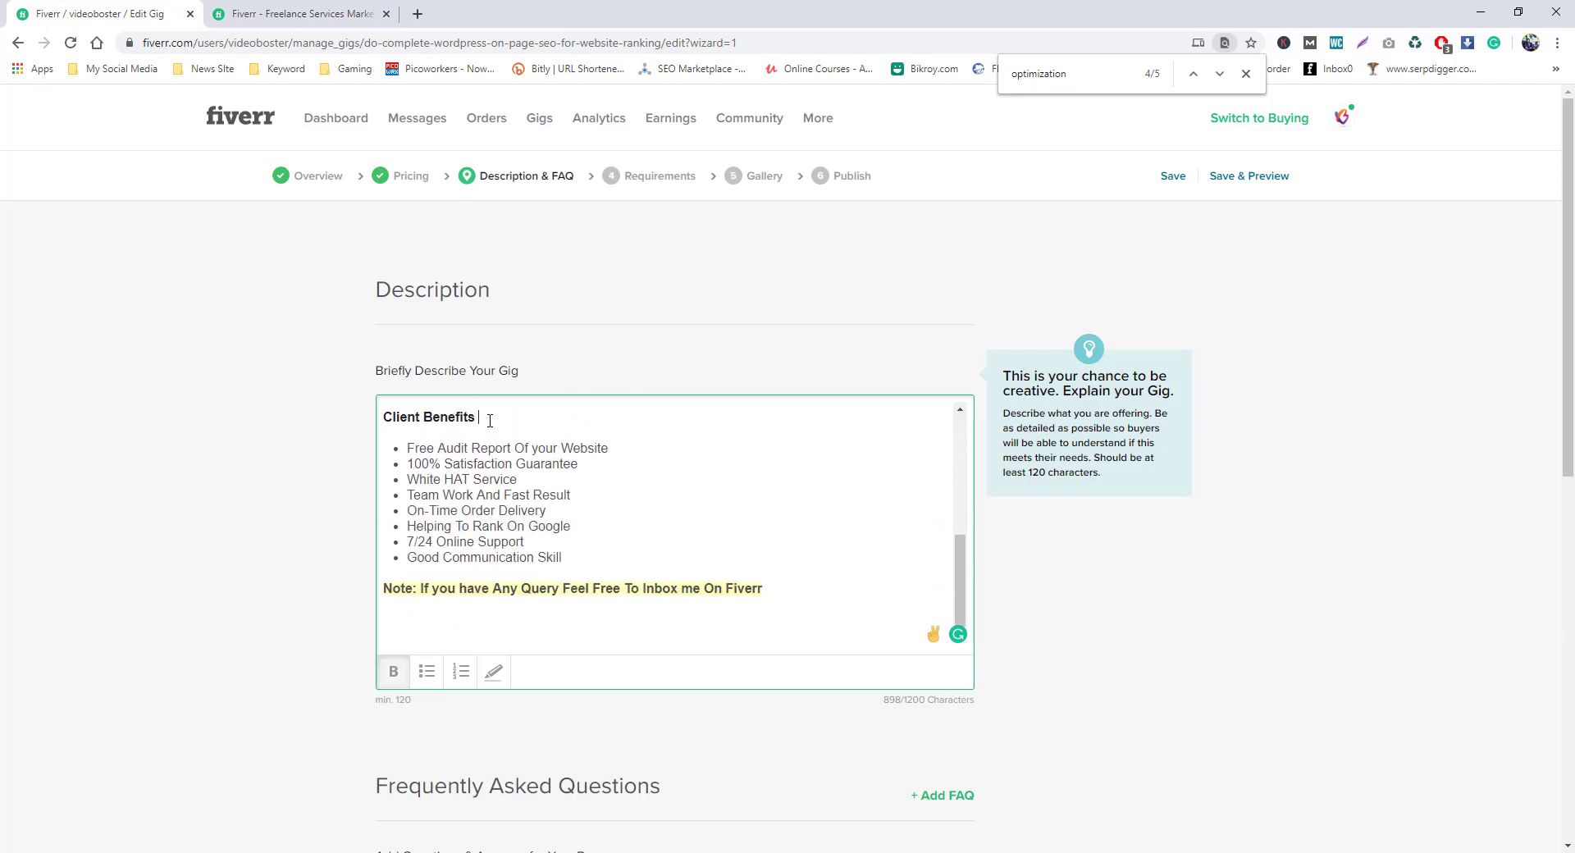
type(":")
scroll(574, 549, "down", 2)
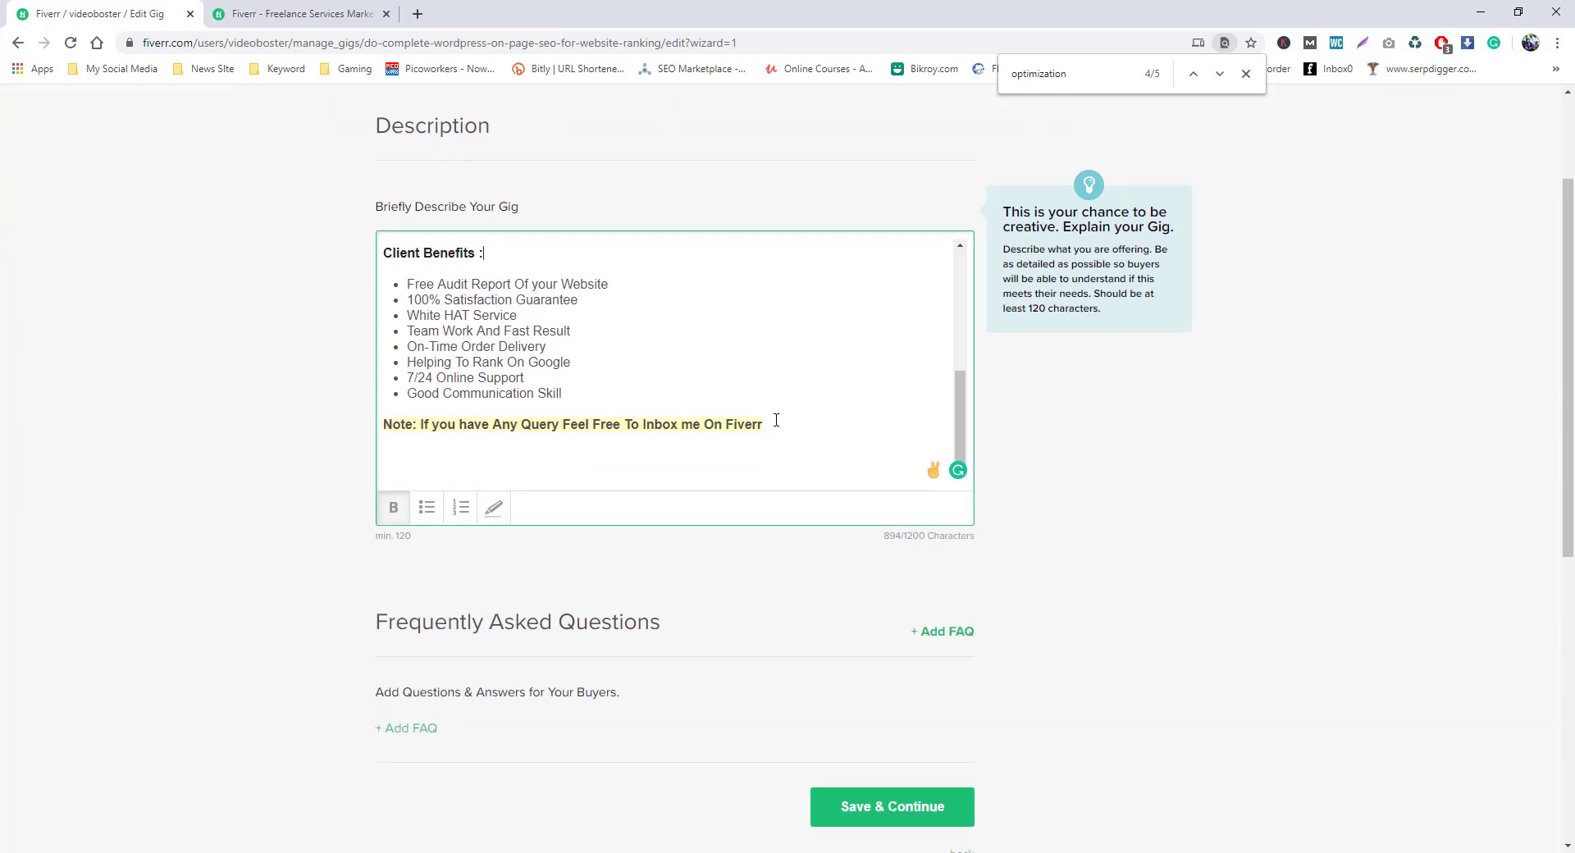
- Examine the highlighted note at the end of the gig description, inviting buyers to send queries to the Fiverr inbox
left_click_drag(777, 426, 382, 422)
left_click(474, 425)
left_click(384, 426)
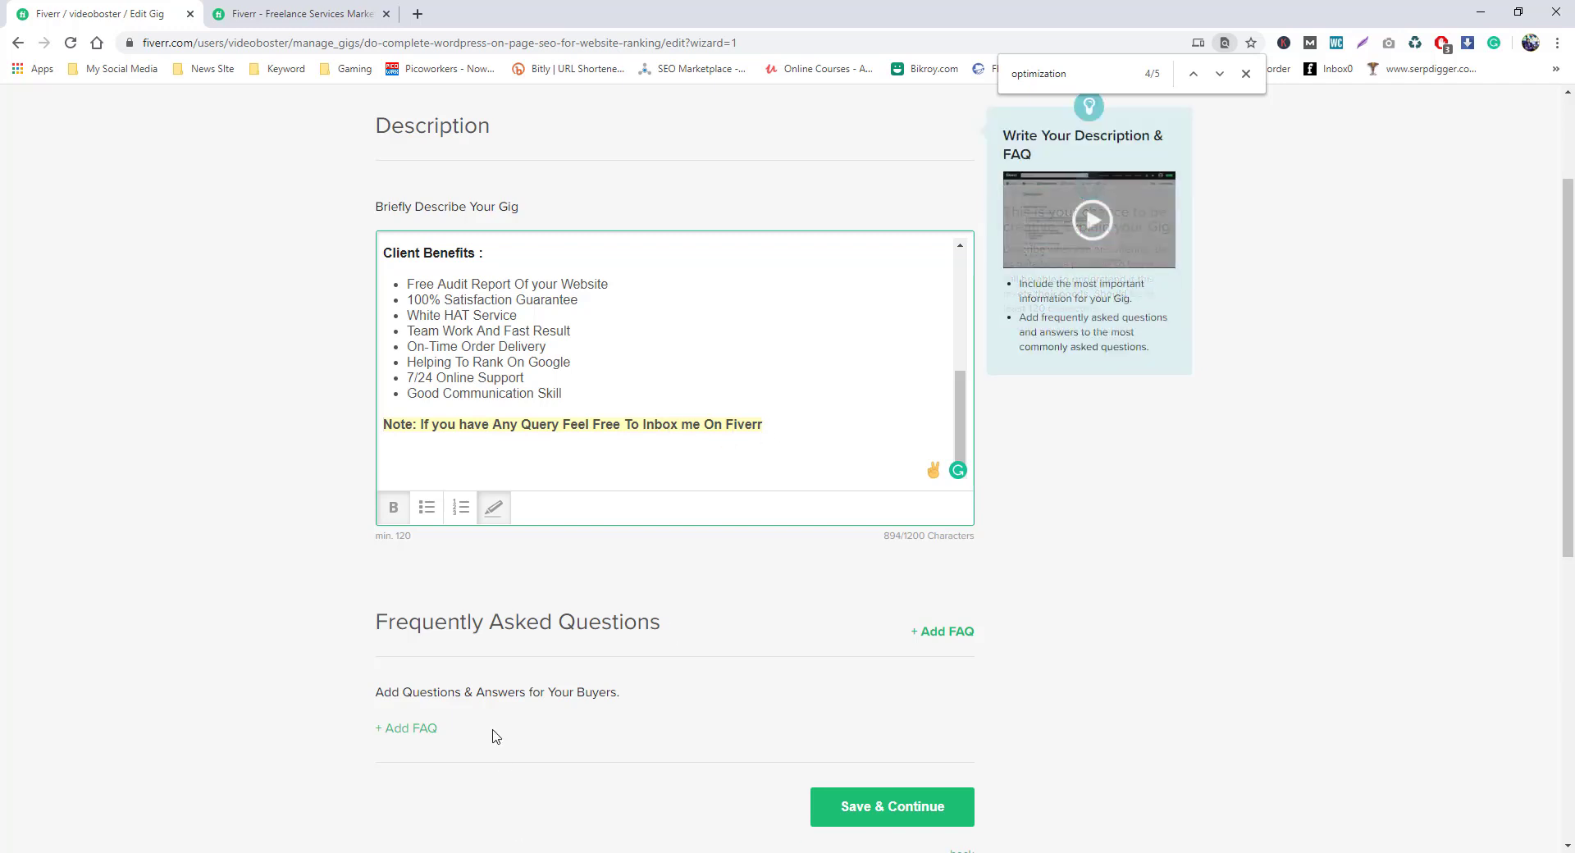
scroll(643, 652, "down", 1)
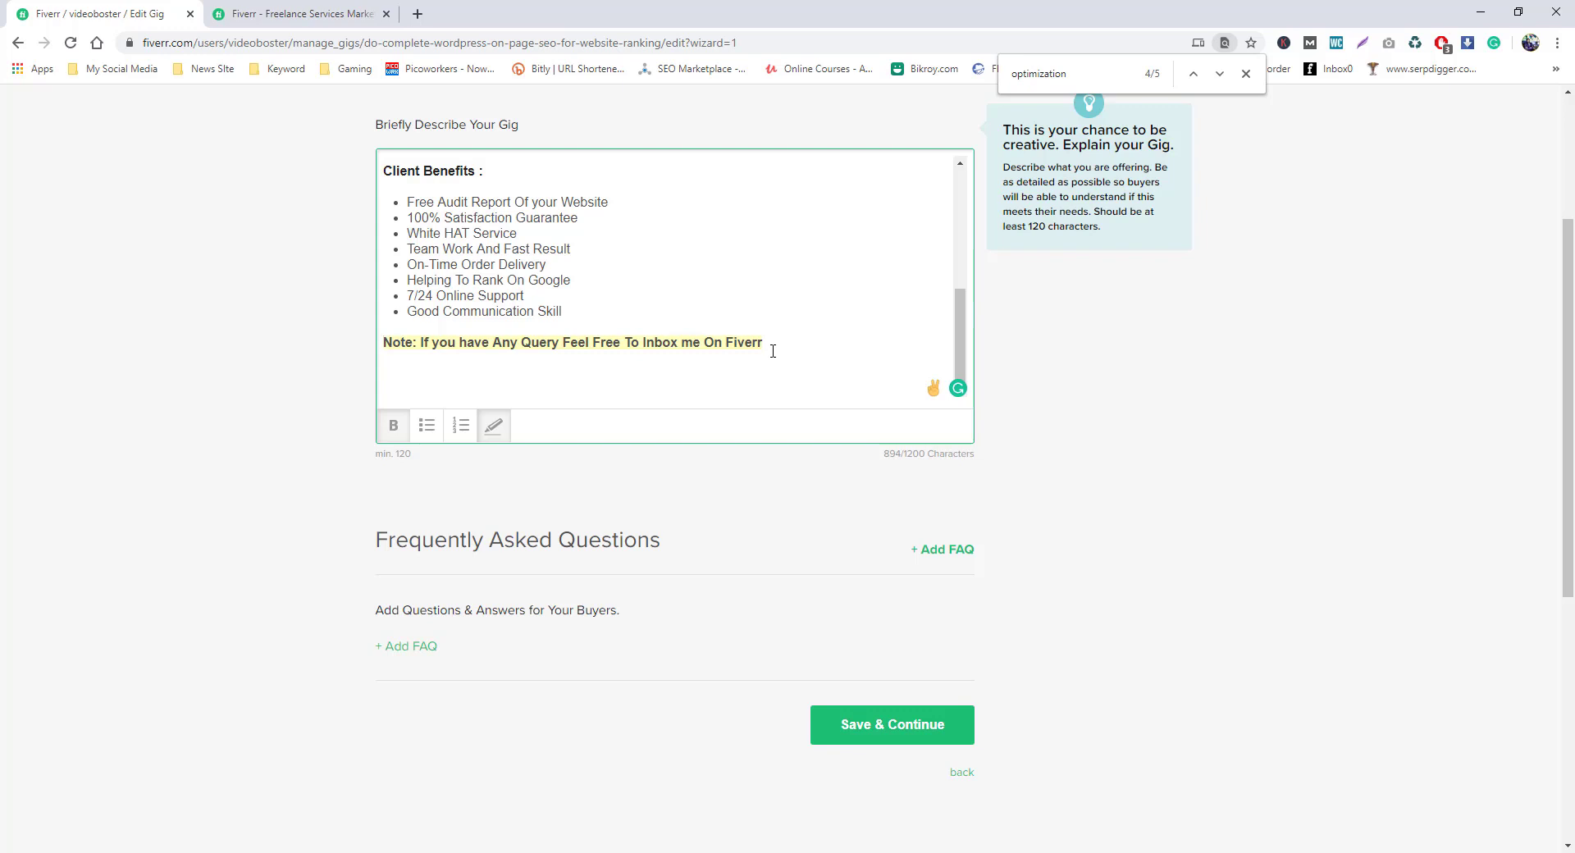
left_click_drag(767, 341, 421, 345)
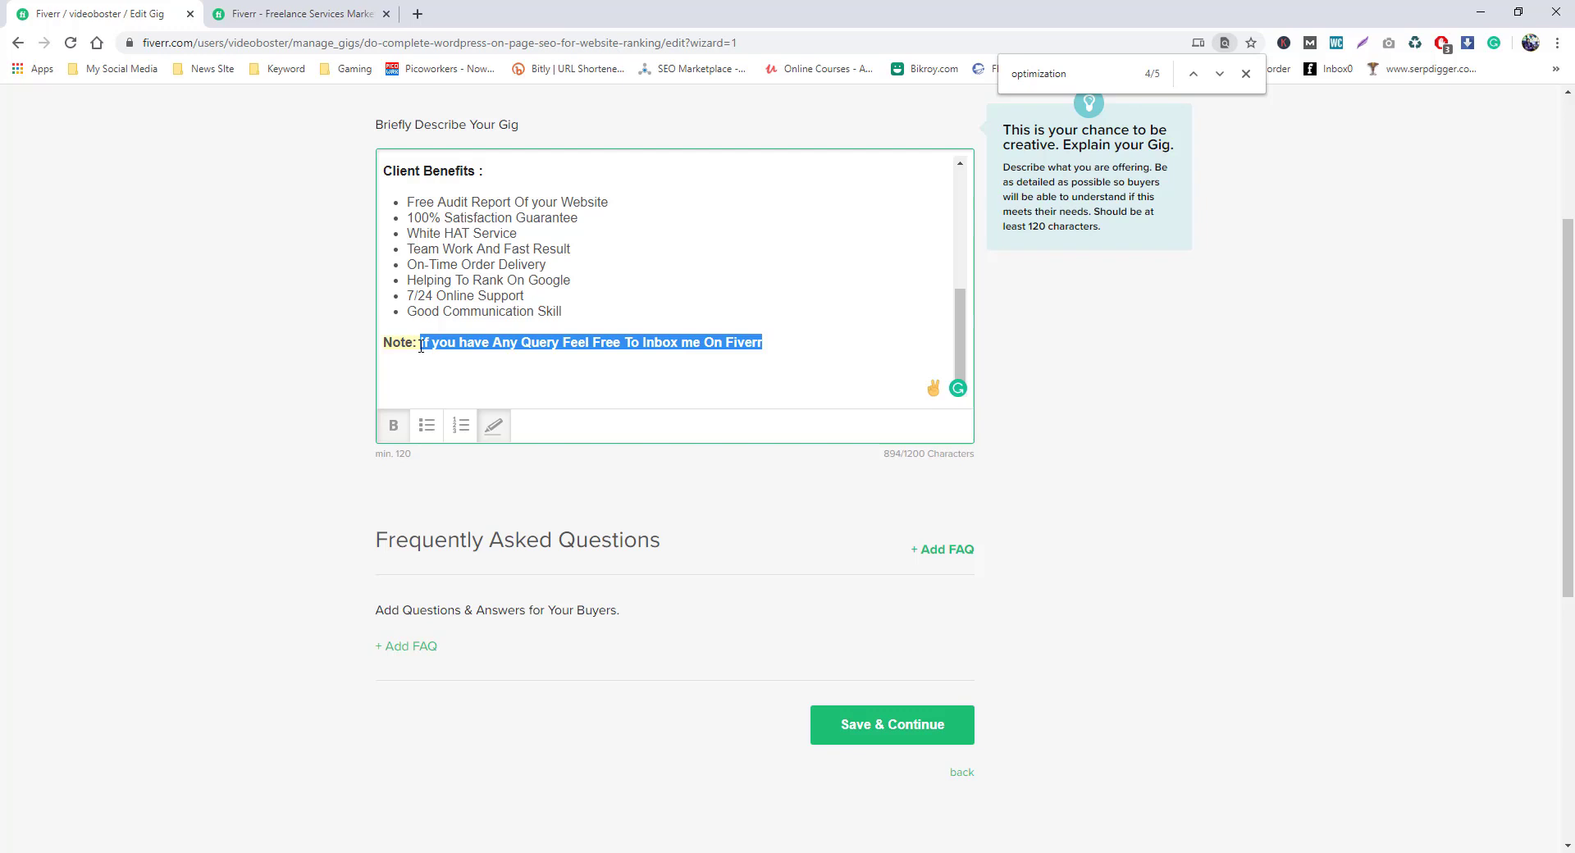
left_click(786, 338)
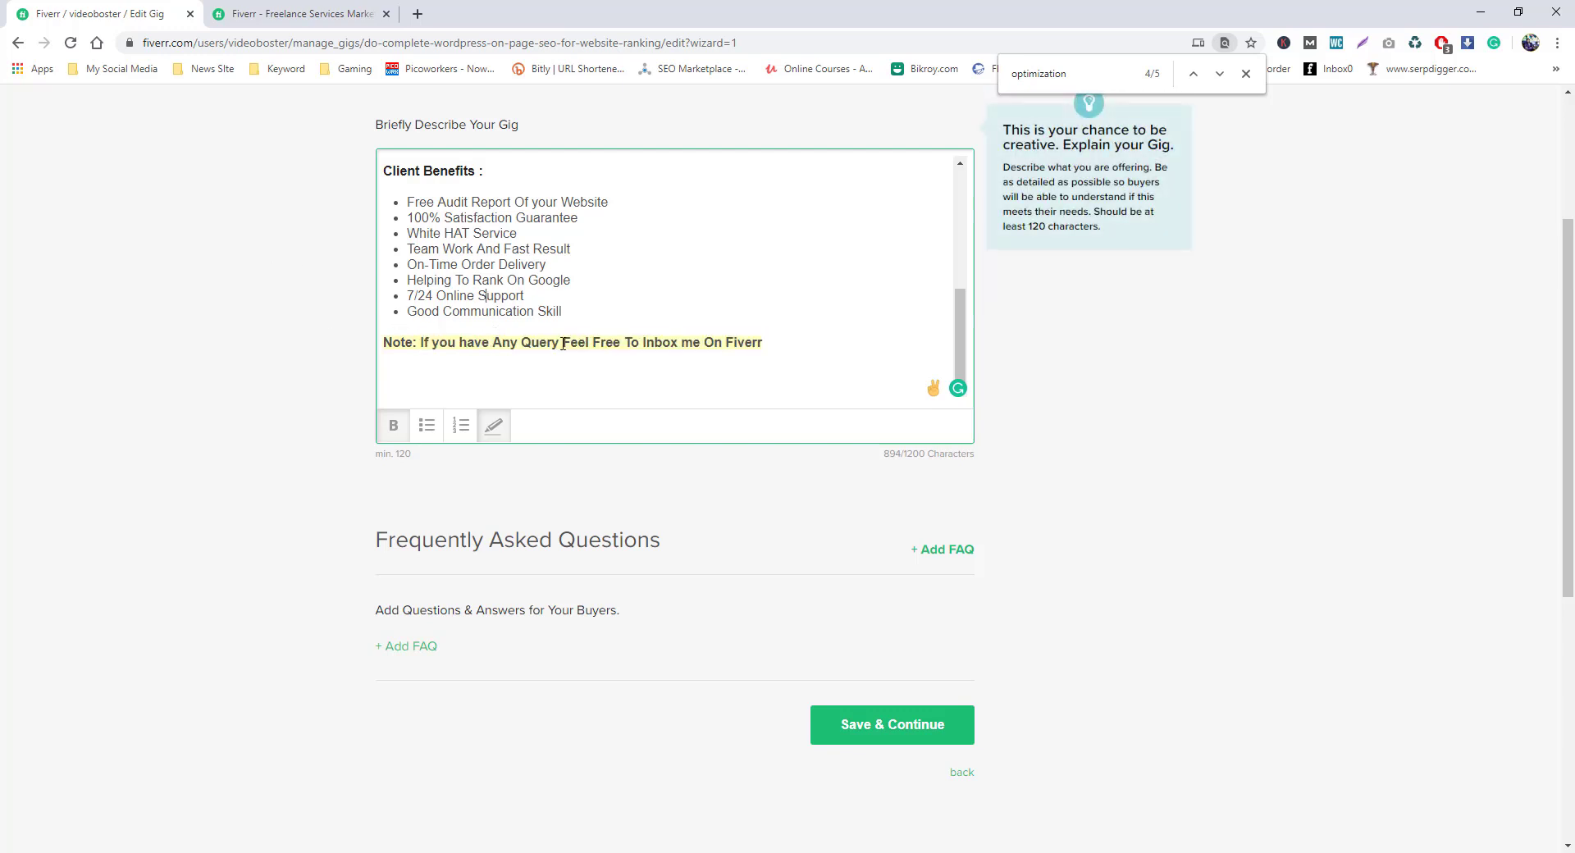
left_click_drag(786, 338, 377, 342)
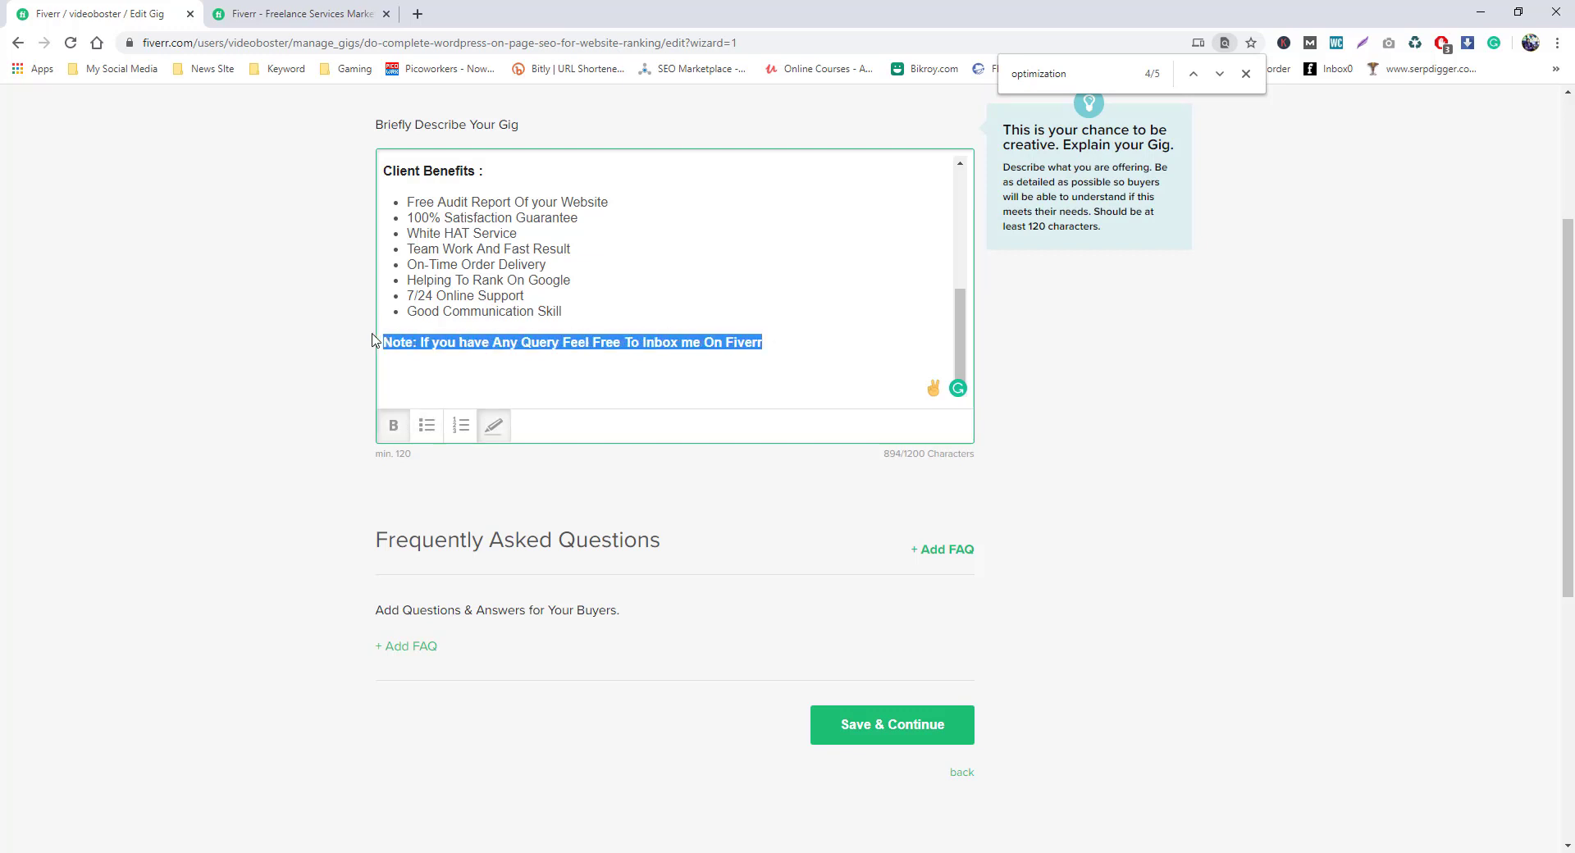
left_click(620, 342)
- Remove the highlight from the whole closing note line and reapply it
left_click_drag(767, 343, 301, 329)
left_click(497, 426)
left_click(530, 380)
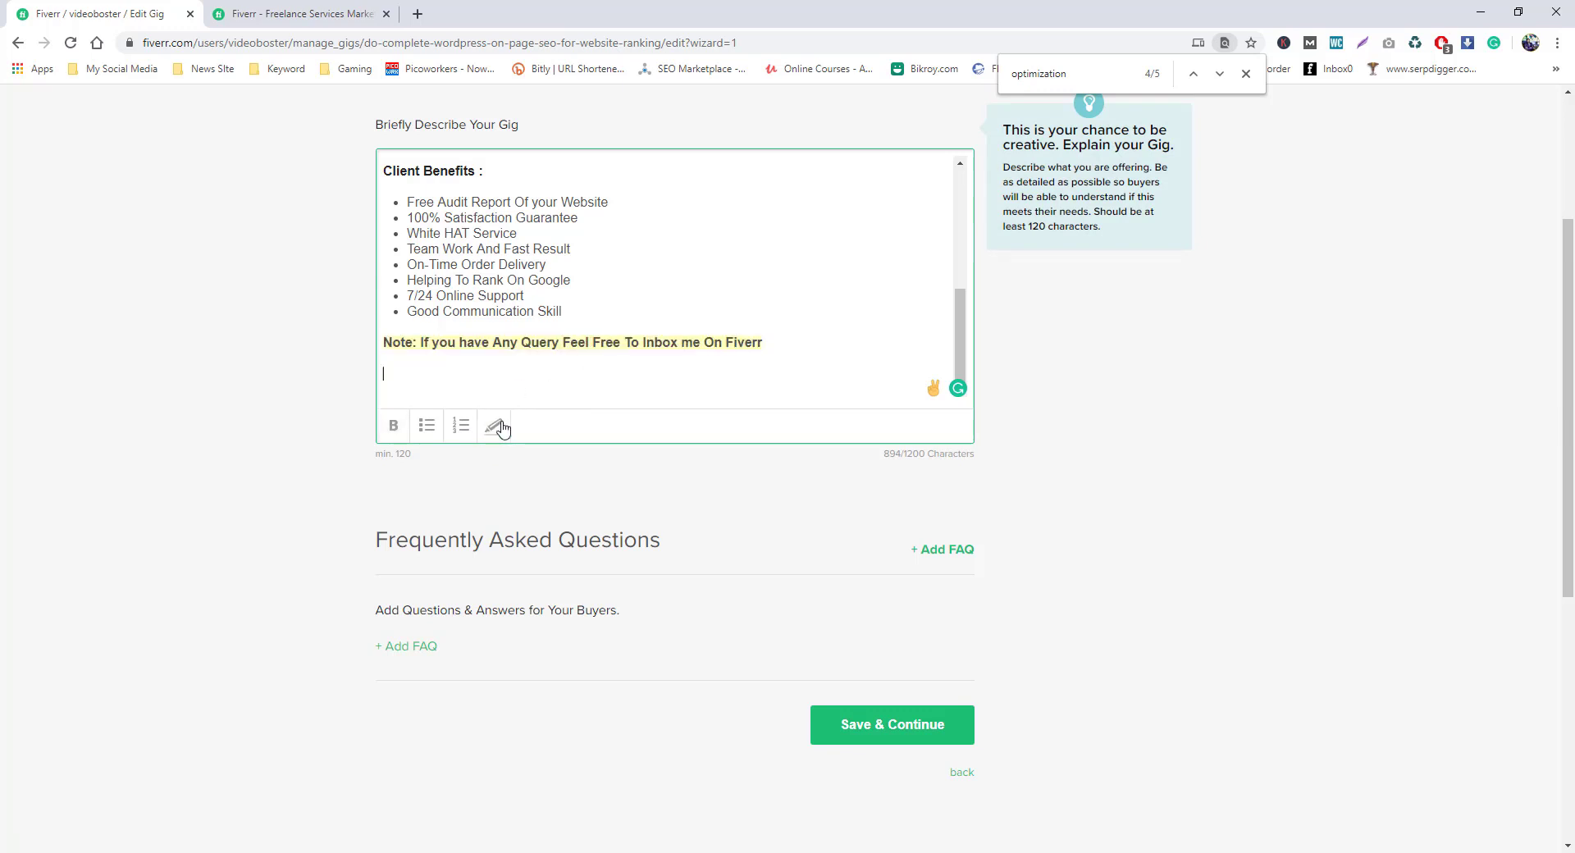
left_click_drag(763, 343, 381, 344)
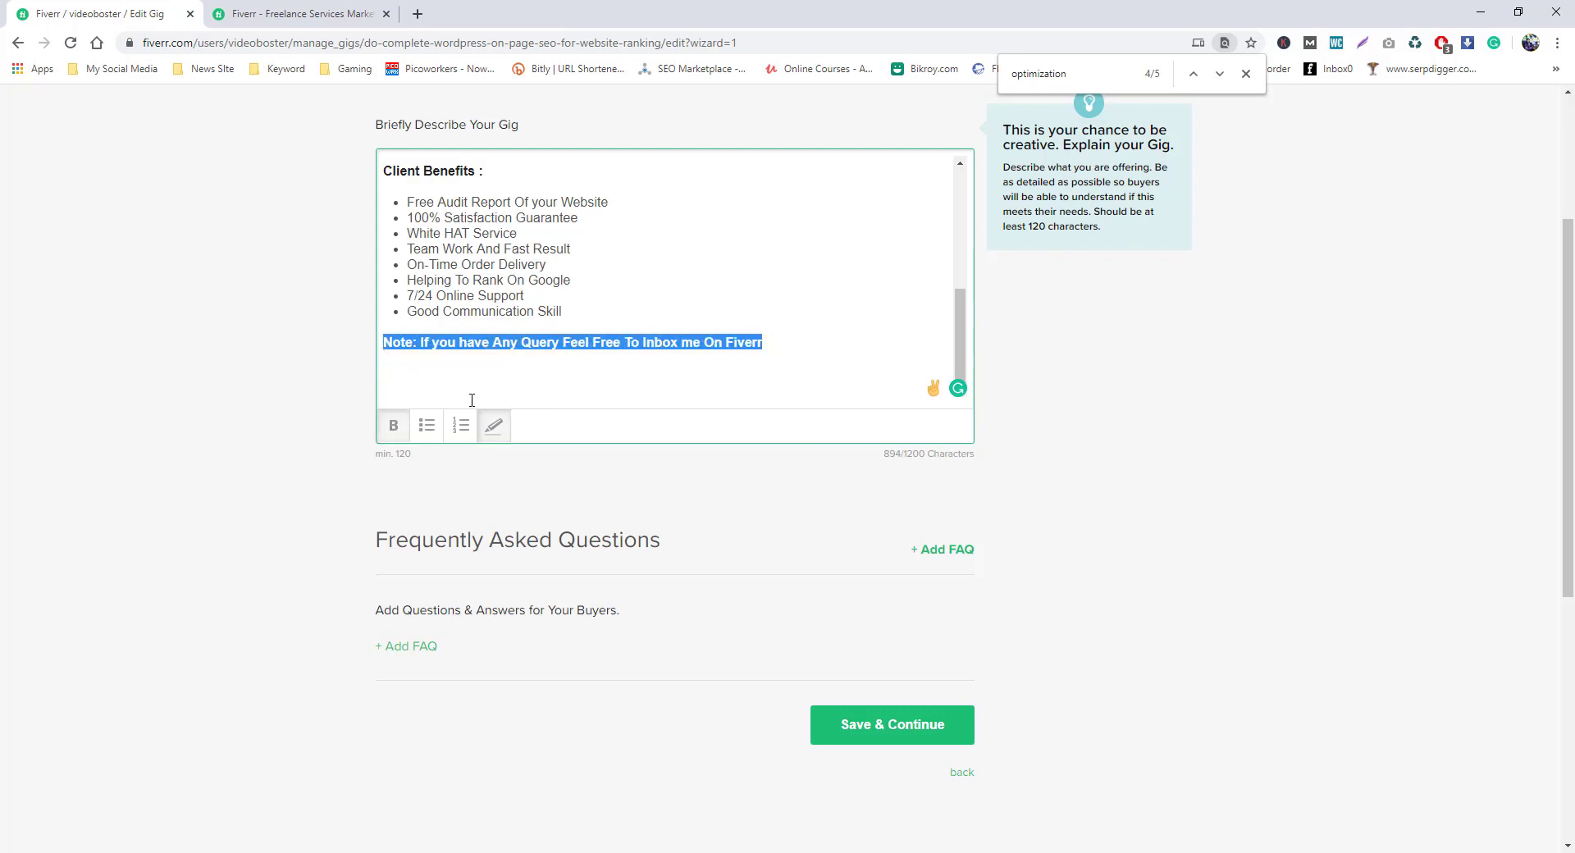
left_click(494, 425)
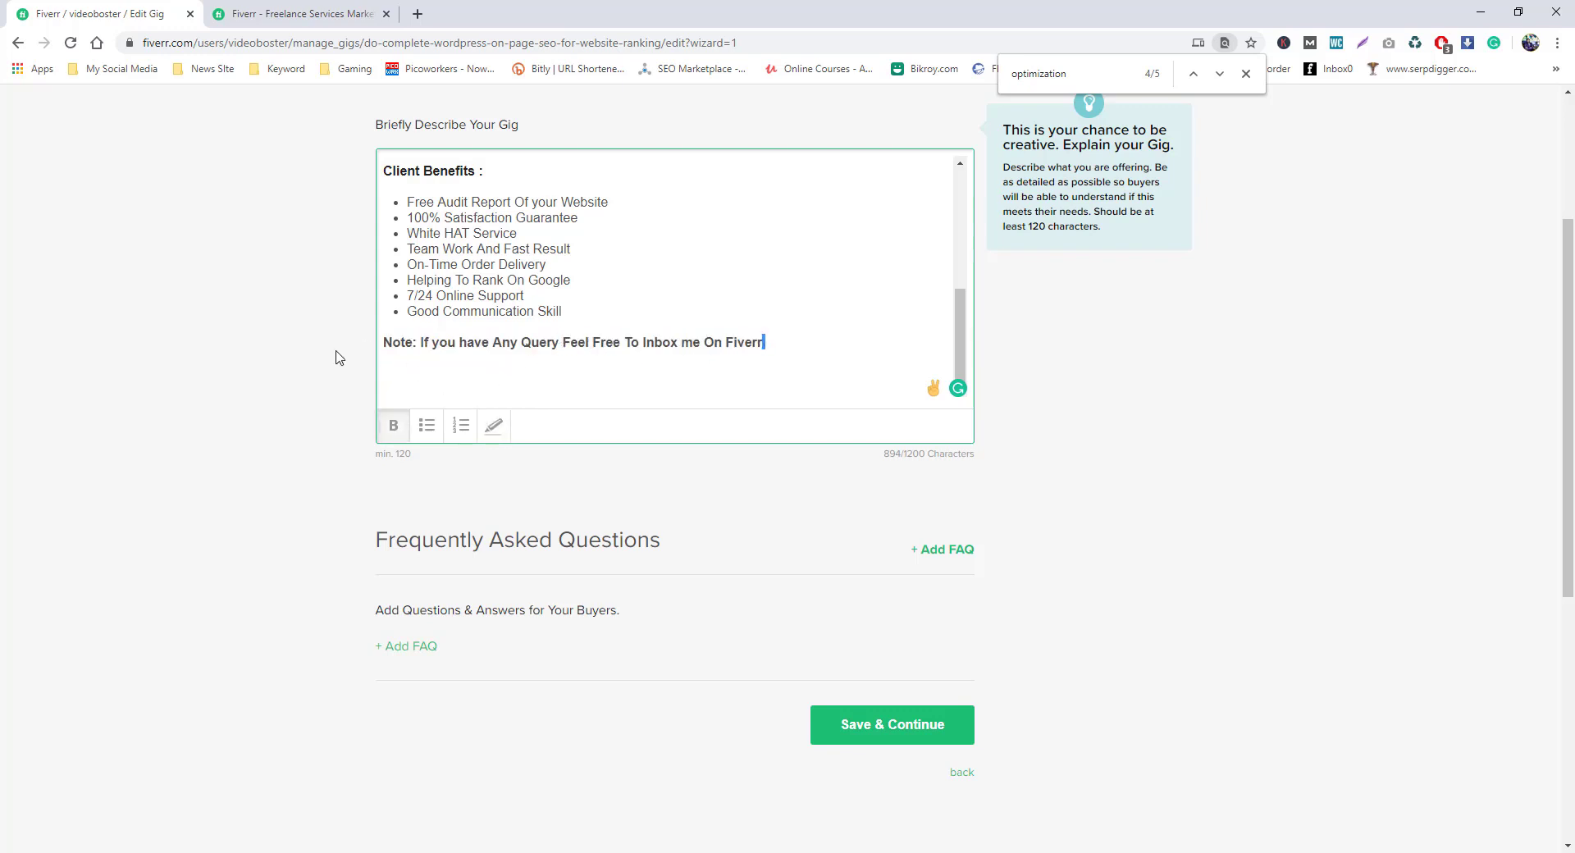
key("shift+Home")
left_click(494, 425)
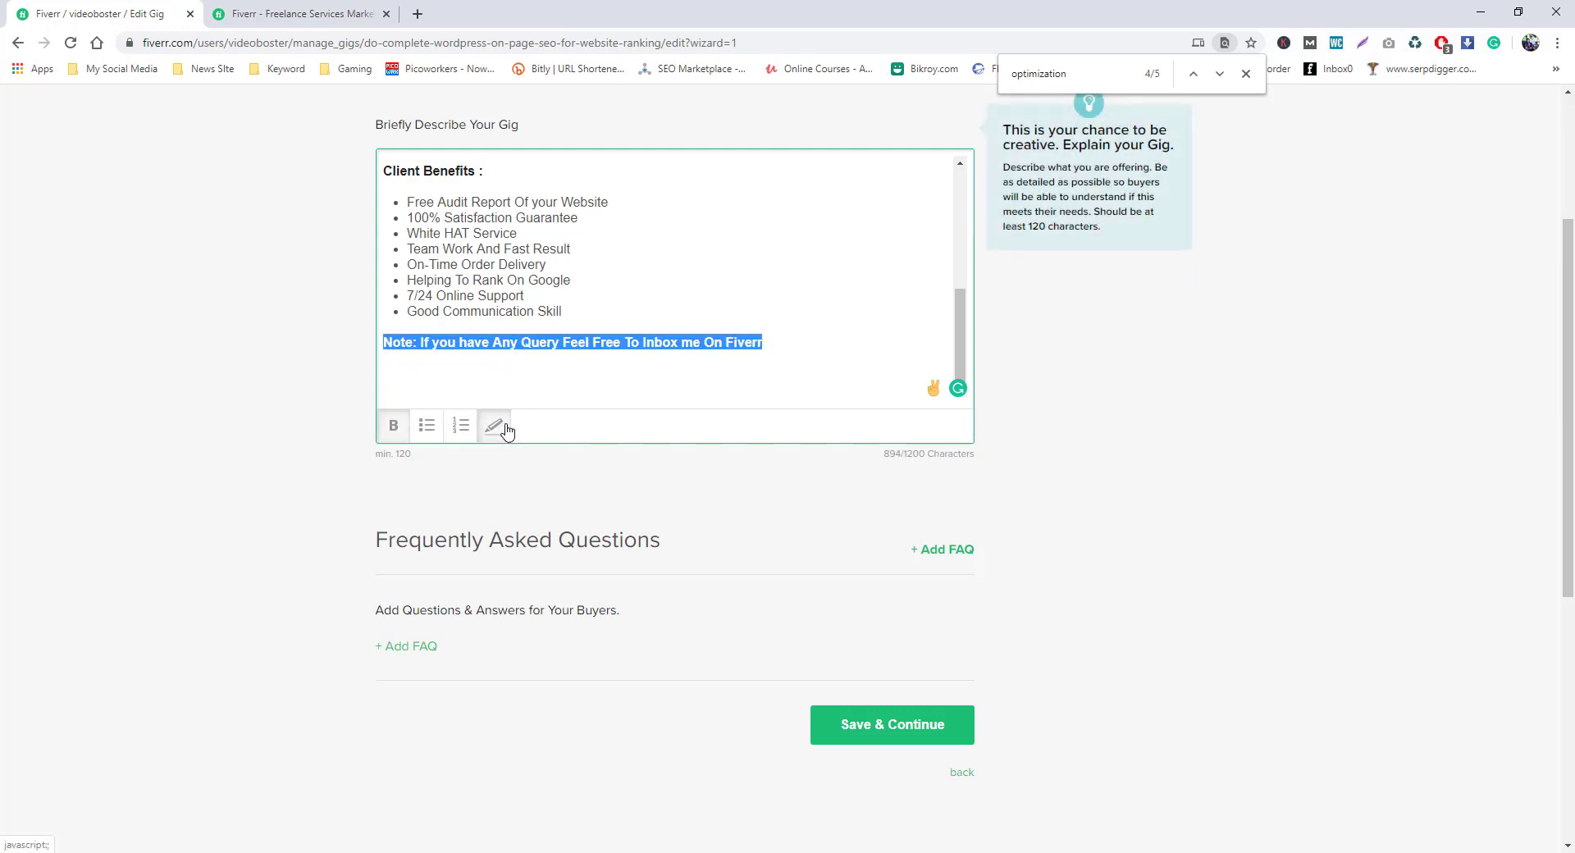
left_click(562, 386)
- Toggle the bullet formatting of the "Free Audit Report Of your Website" line under Client Benefits off and back on
scroll(421, 339, "up", 1)
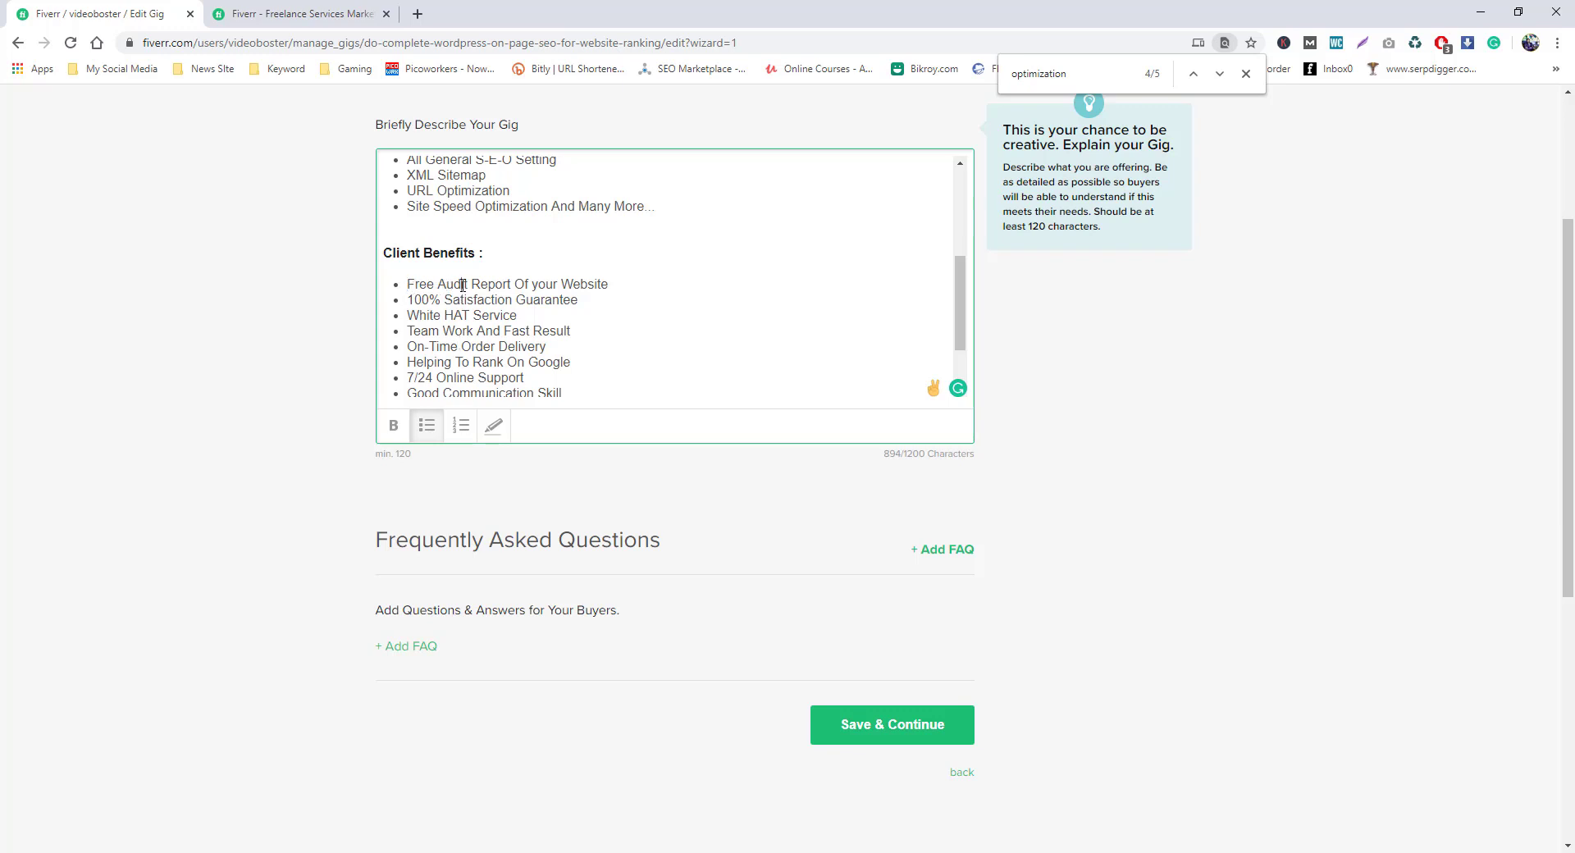
left_click(427, 426)
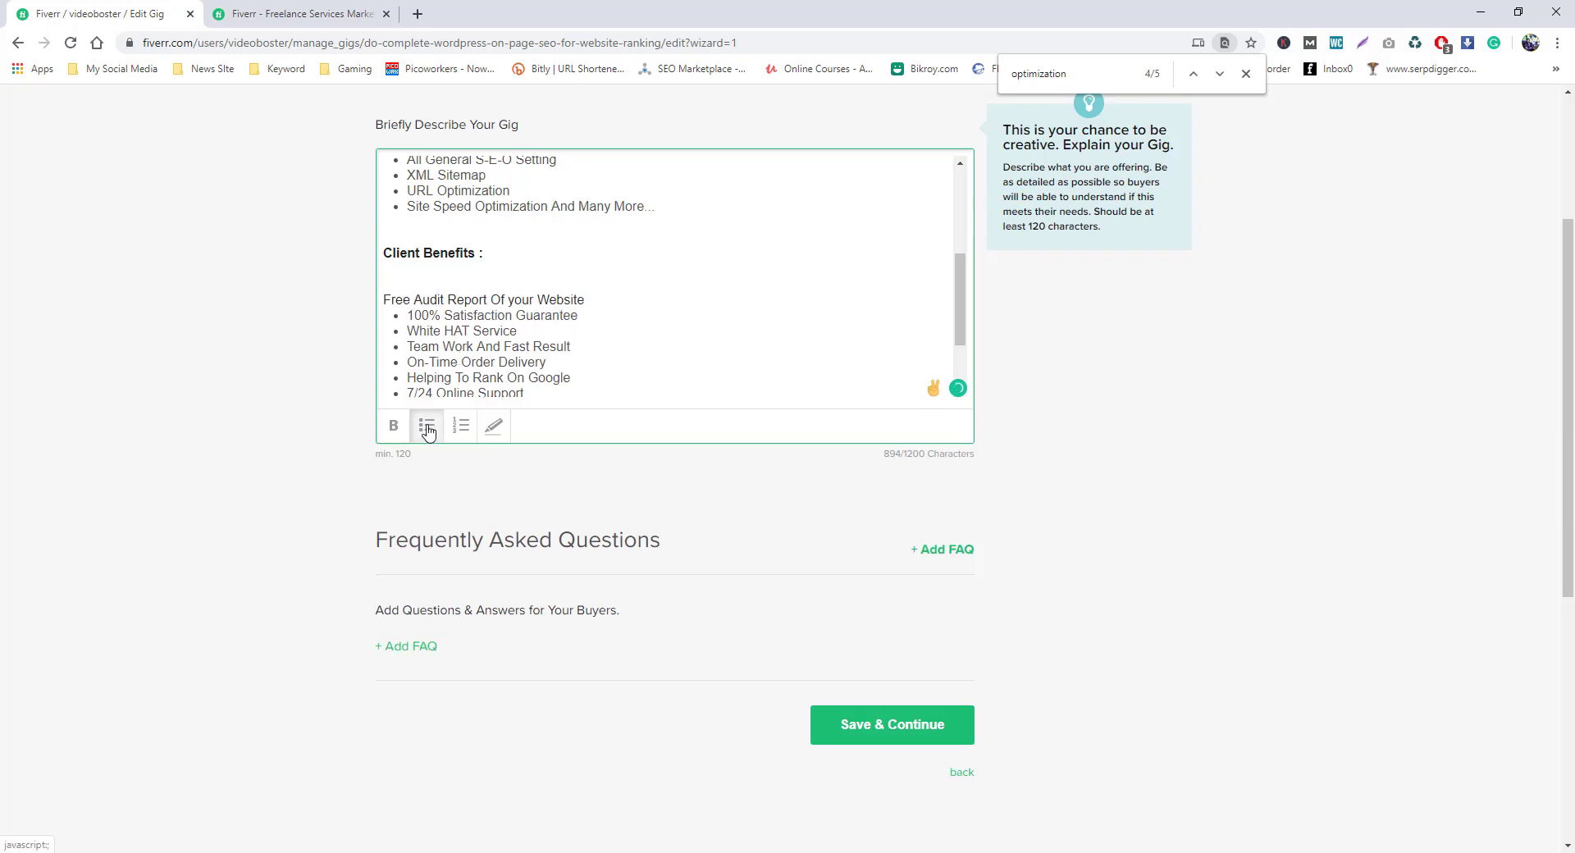
left_click(426, 427)
left_click(427, 426)
left_click(426, 427)
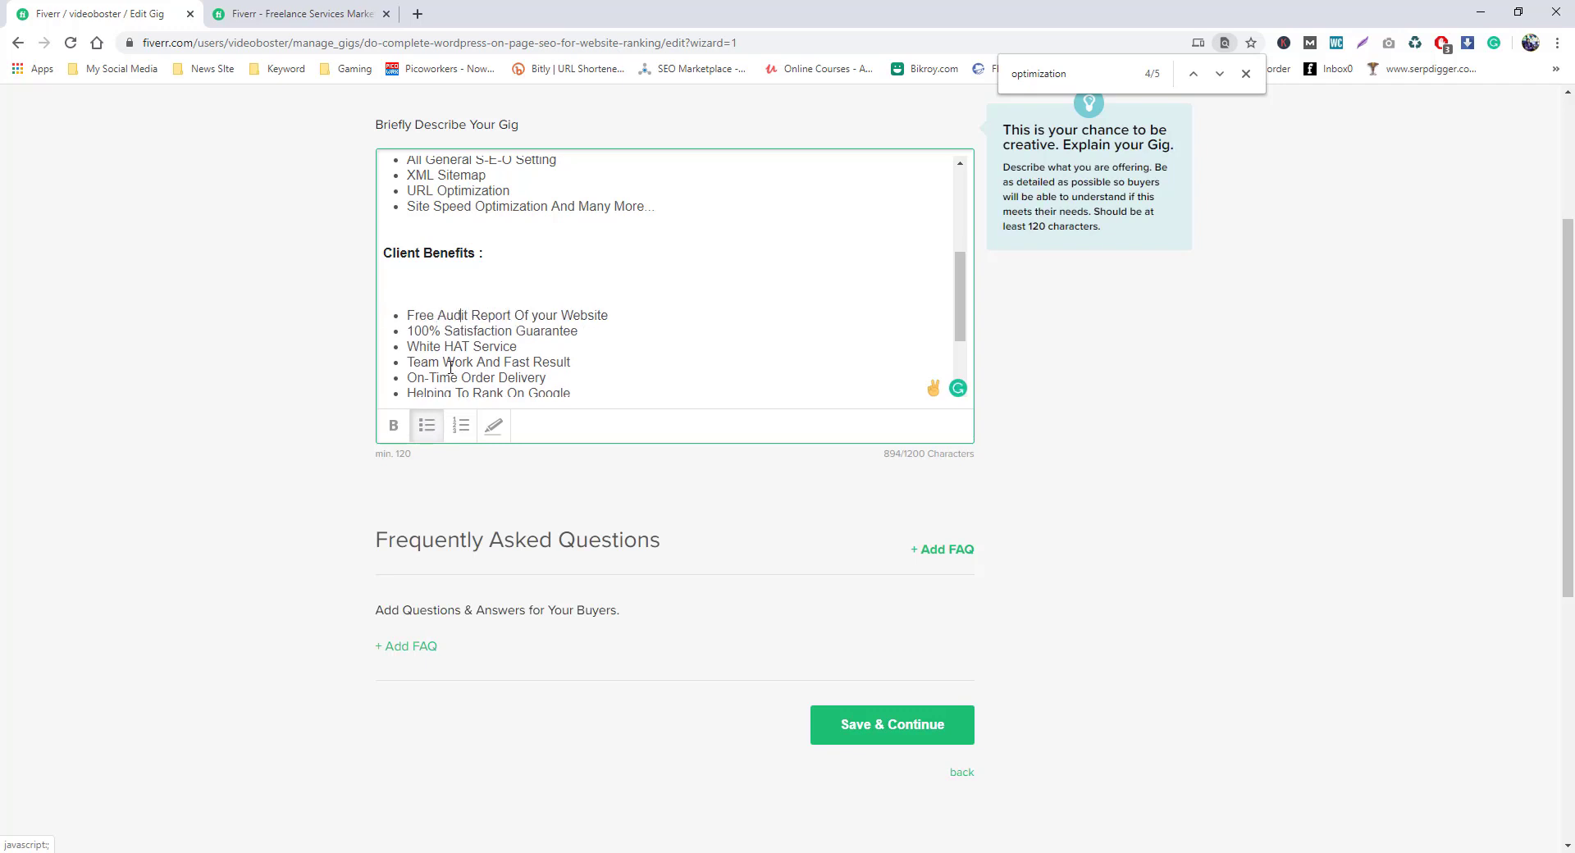
scroll(463, 334, "down", 3)
scroll(463, 335, "up", 2)
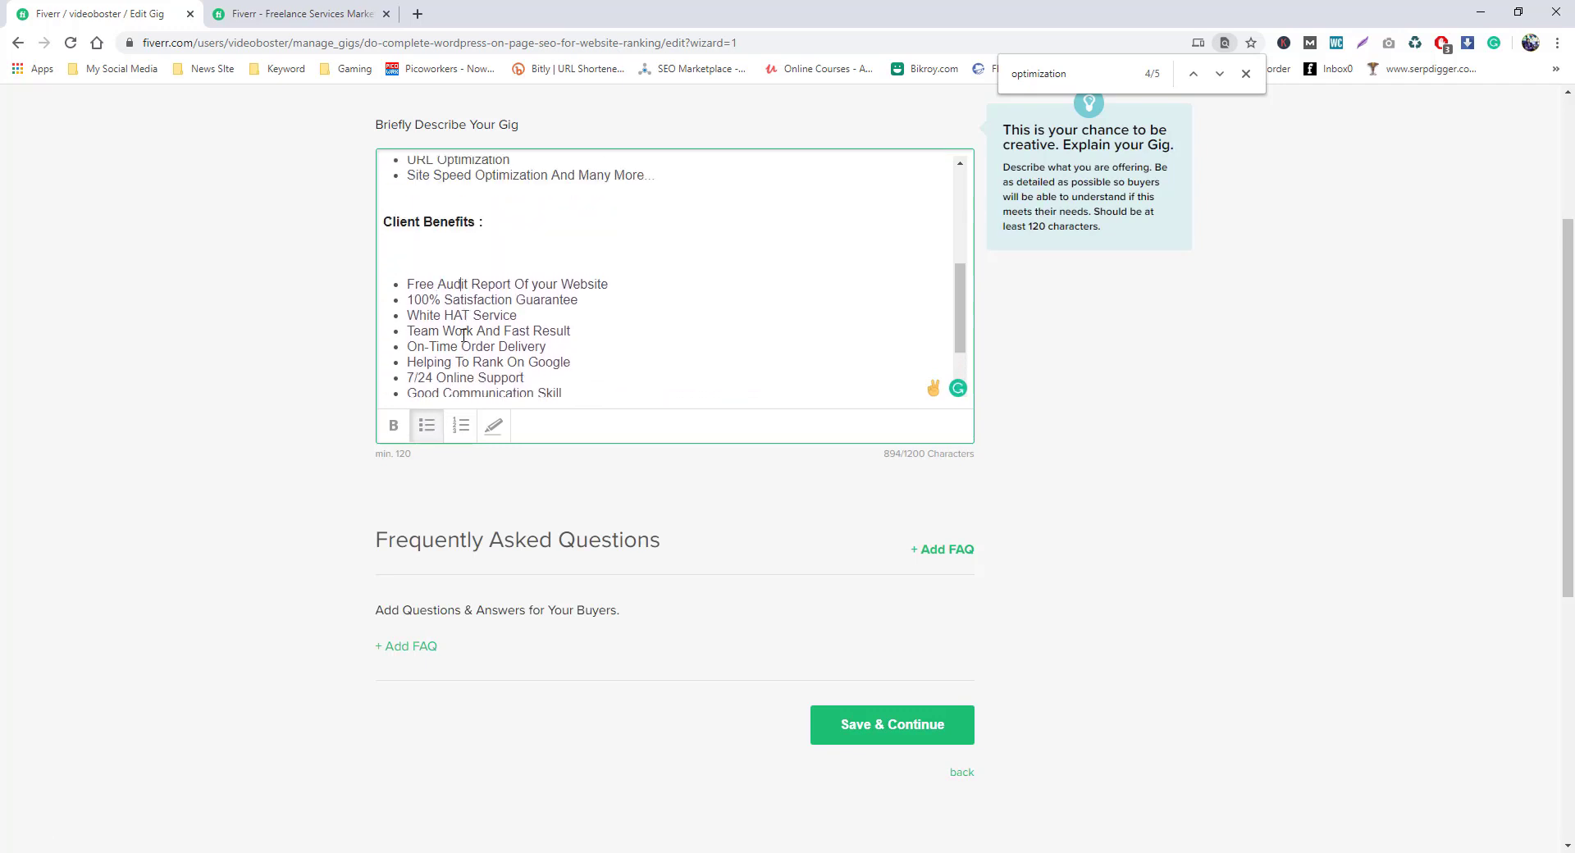
- Check the bold Client Benefits heading and the rest of the description, save it and continue to the requirements
left_click_drag(495, 222, 355, 230)
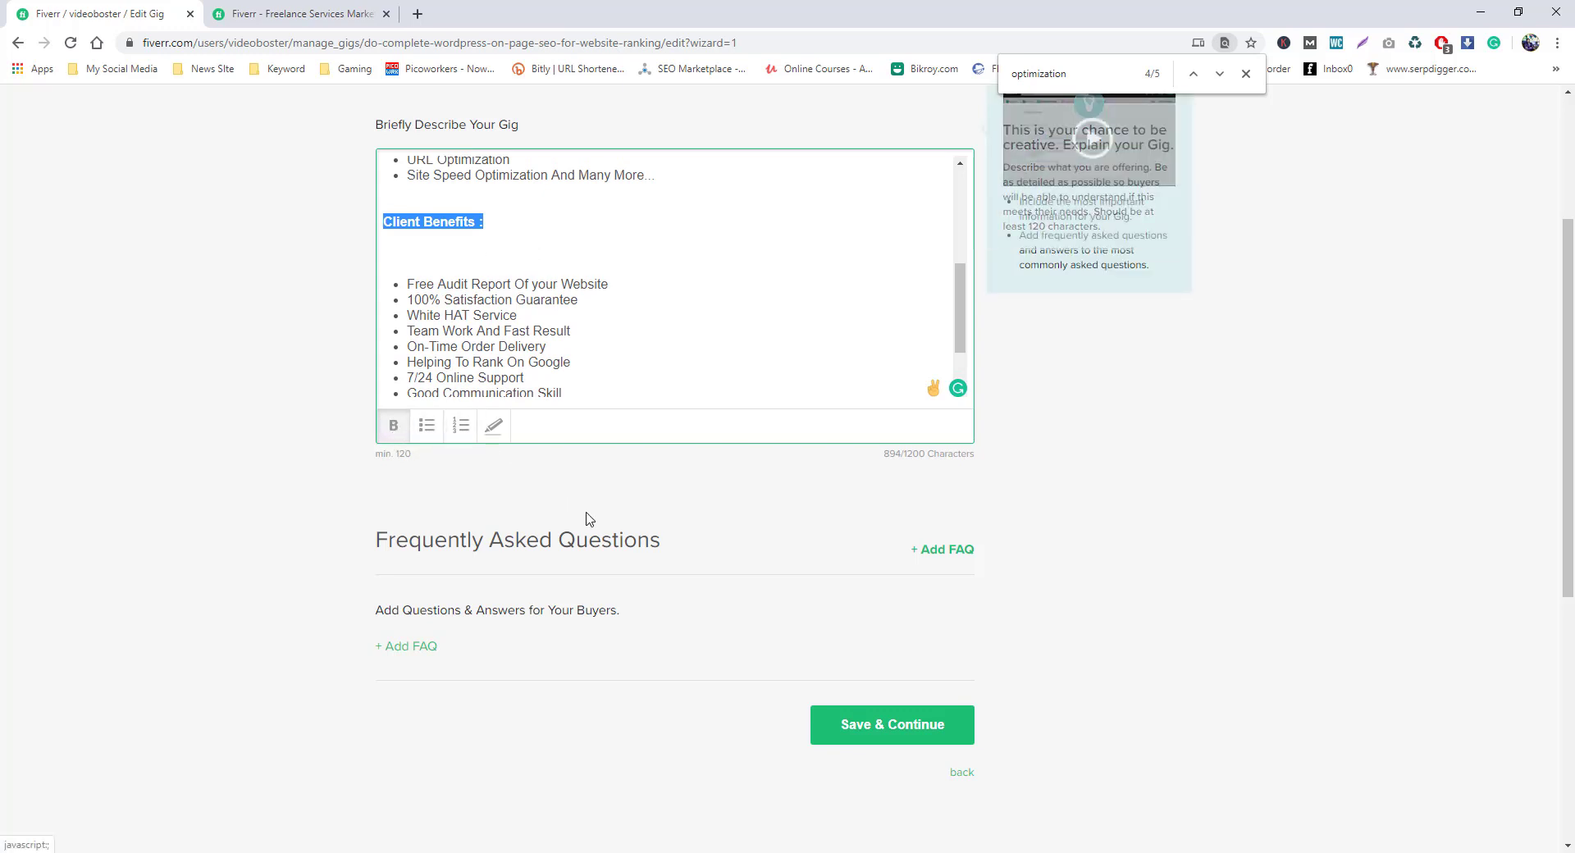
scroll(629, 537, "up", 4)
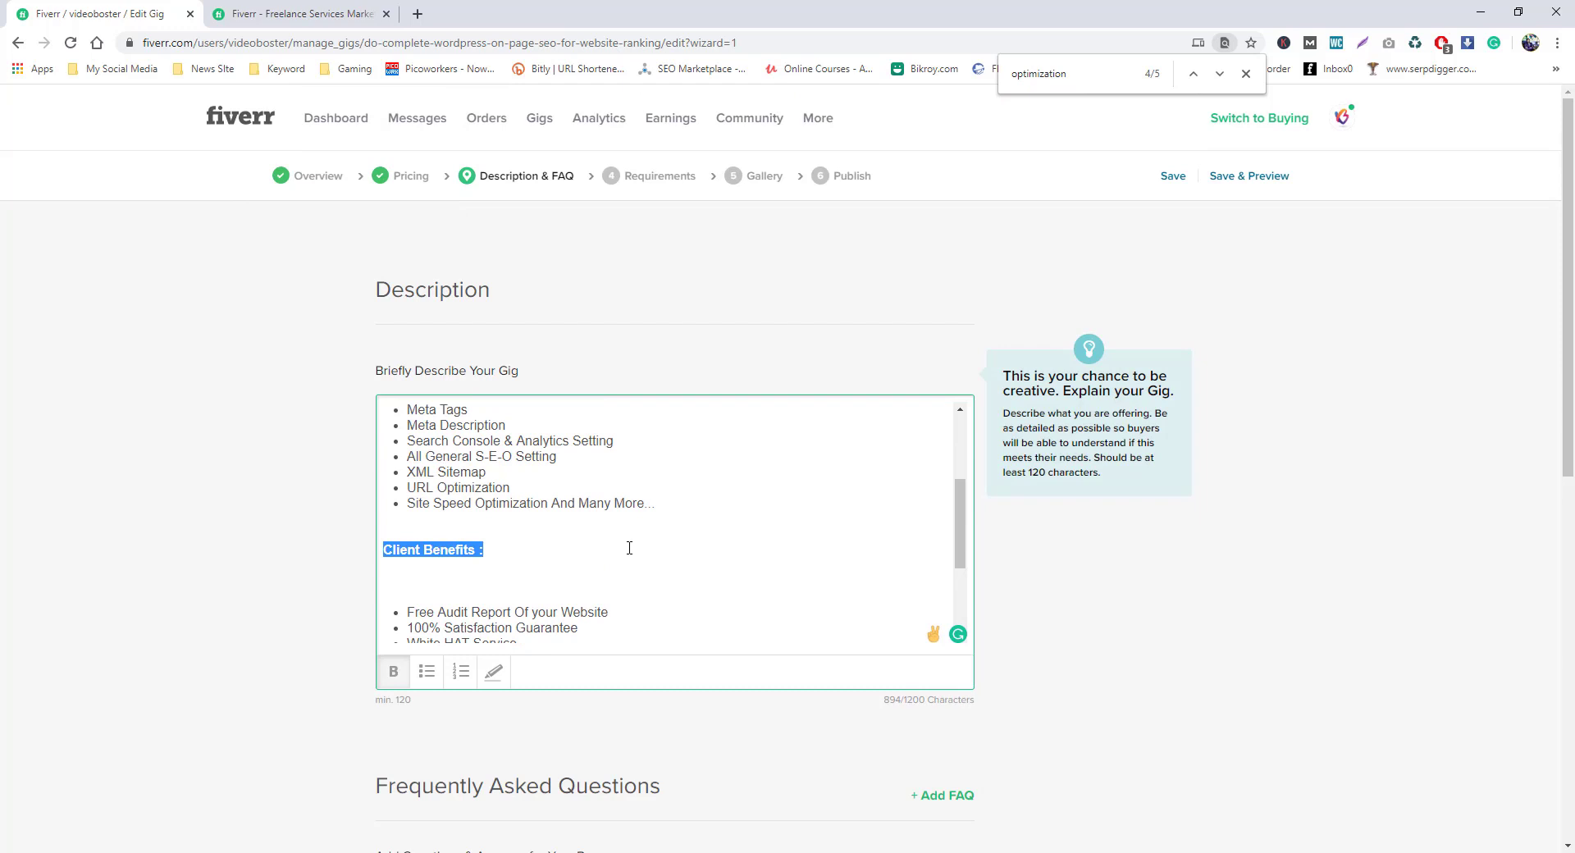
scroll(591, 461, "up", 3)
scroll(980, 644, "down", 8)
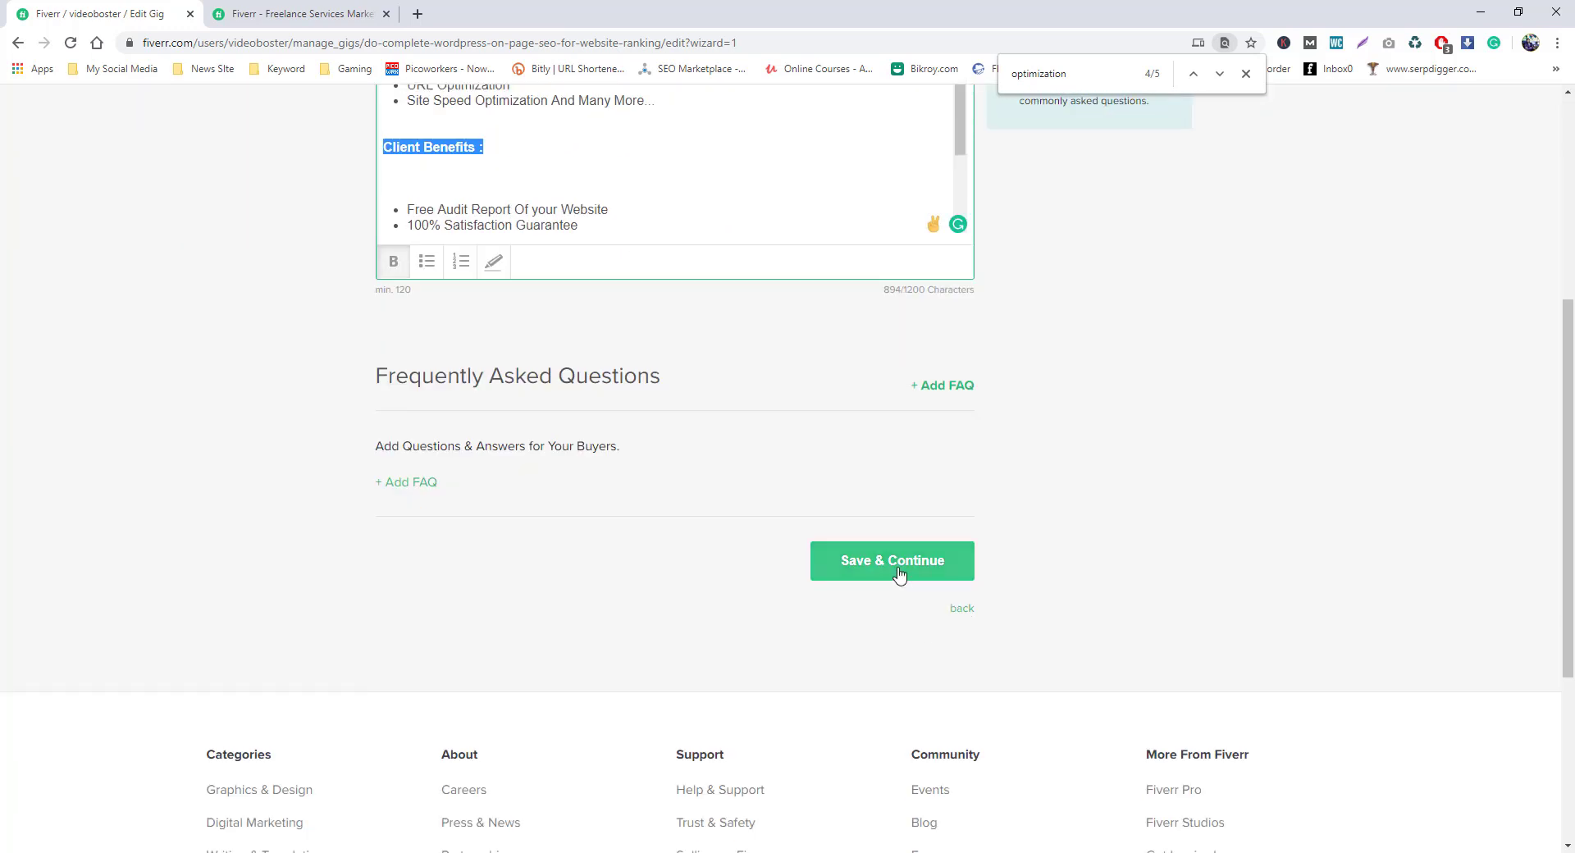
left_click(899, 574)
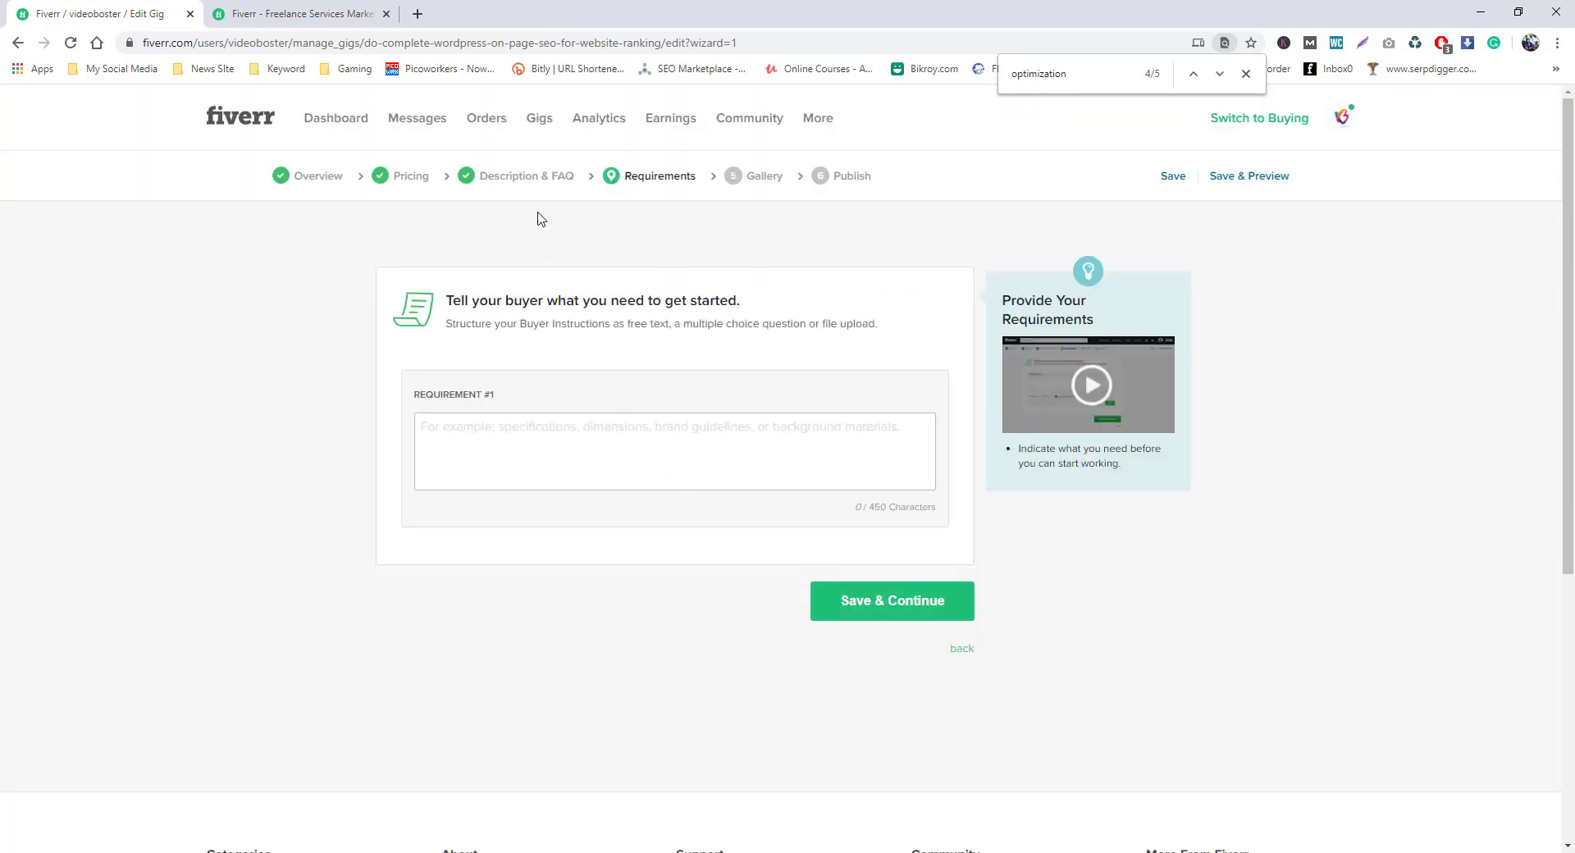
- Reopen the gig description and check the word "Optimization" in its heading
left_click(546, 176)
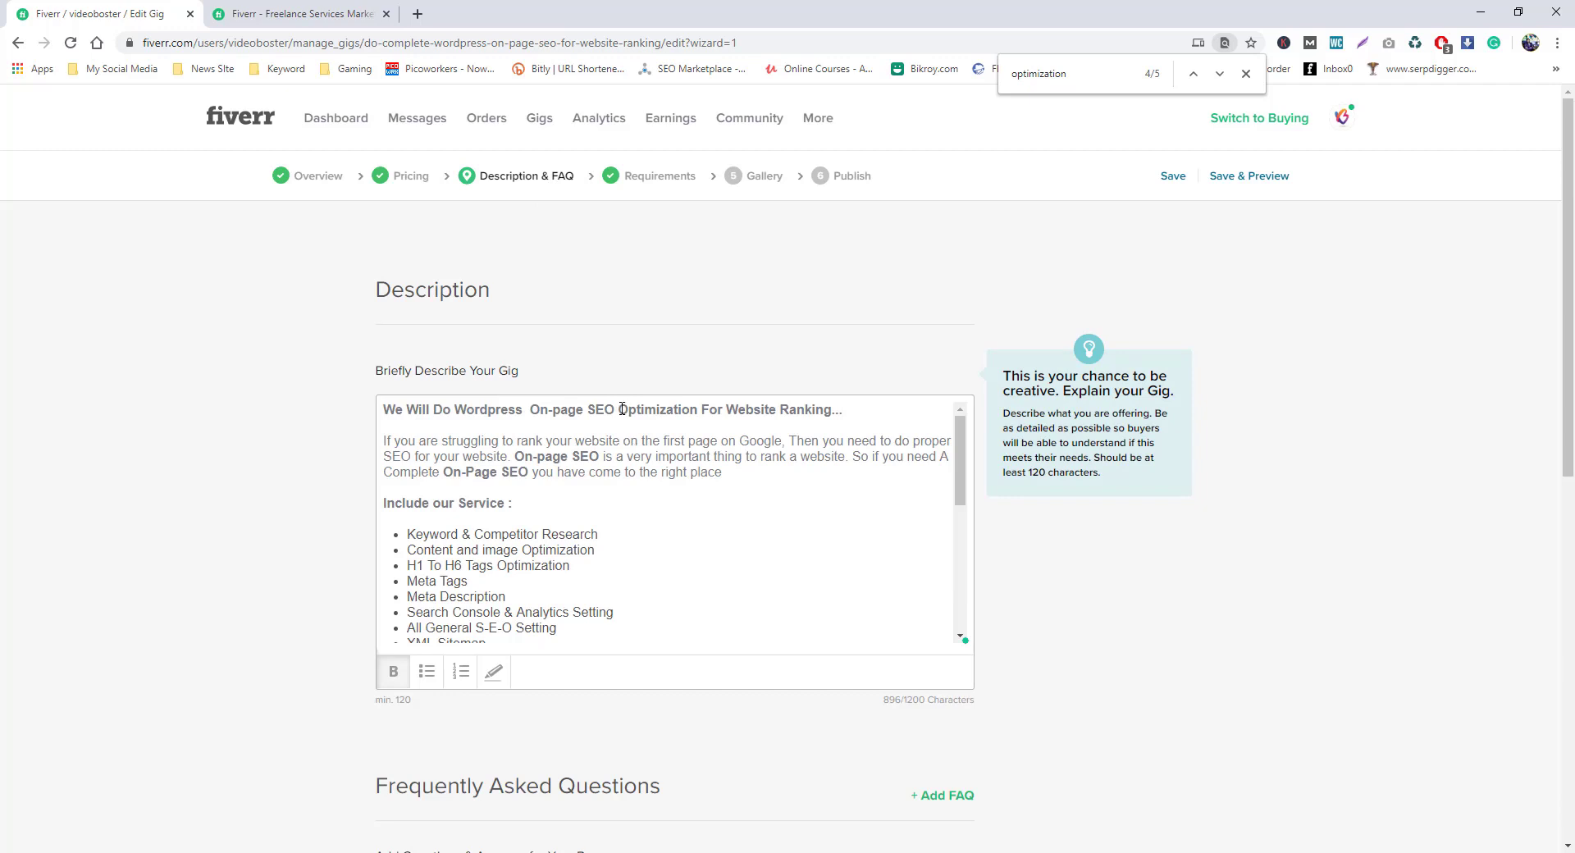
left_click_drag(619, 408, 695, 412)
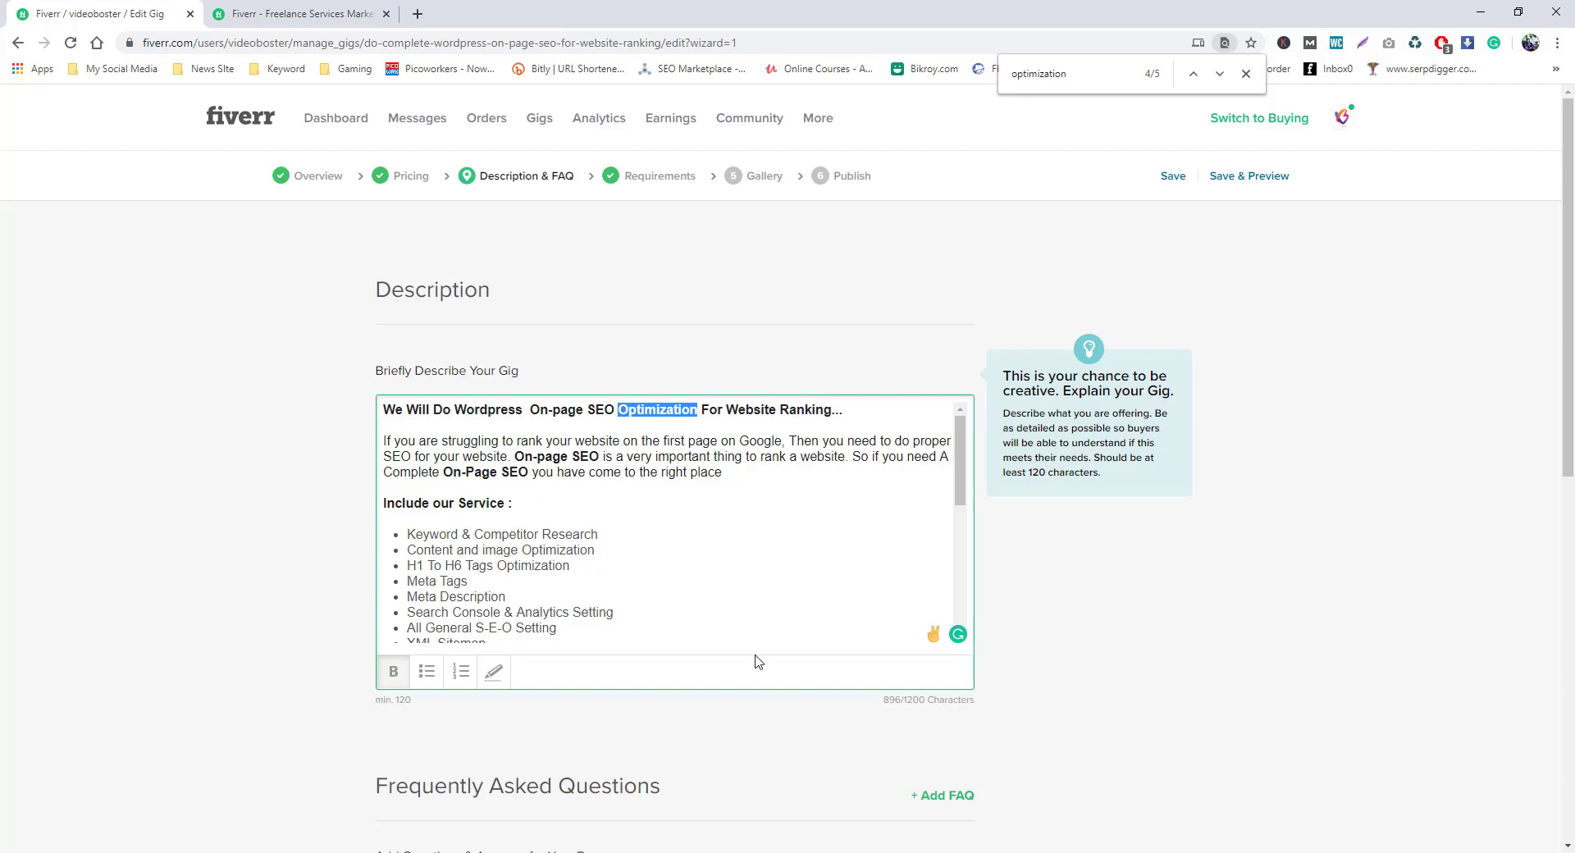
scroll(759, 660, "down", 3)
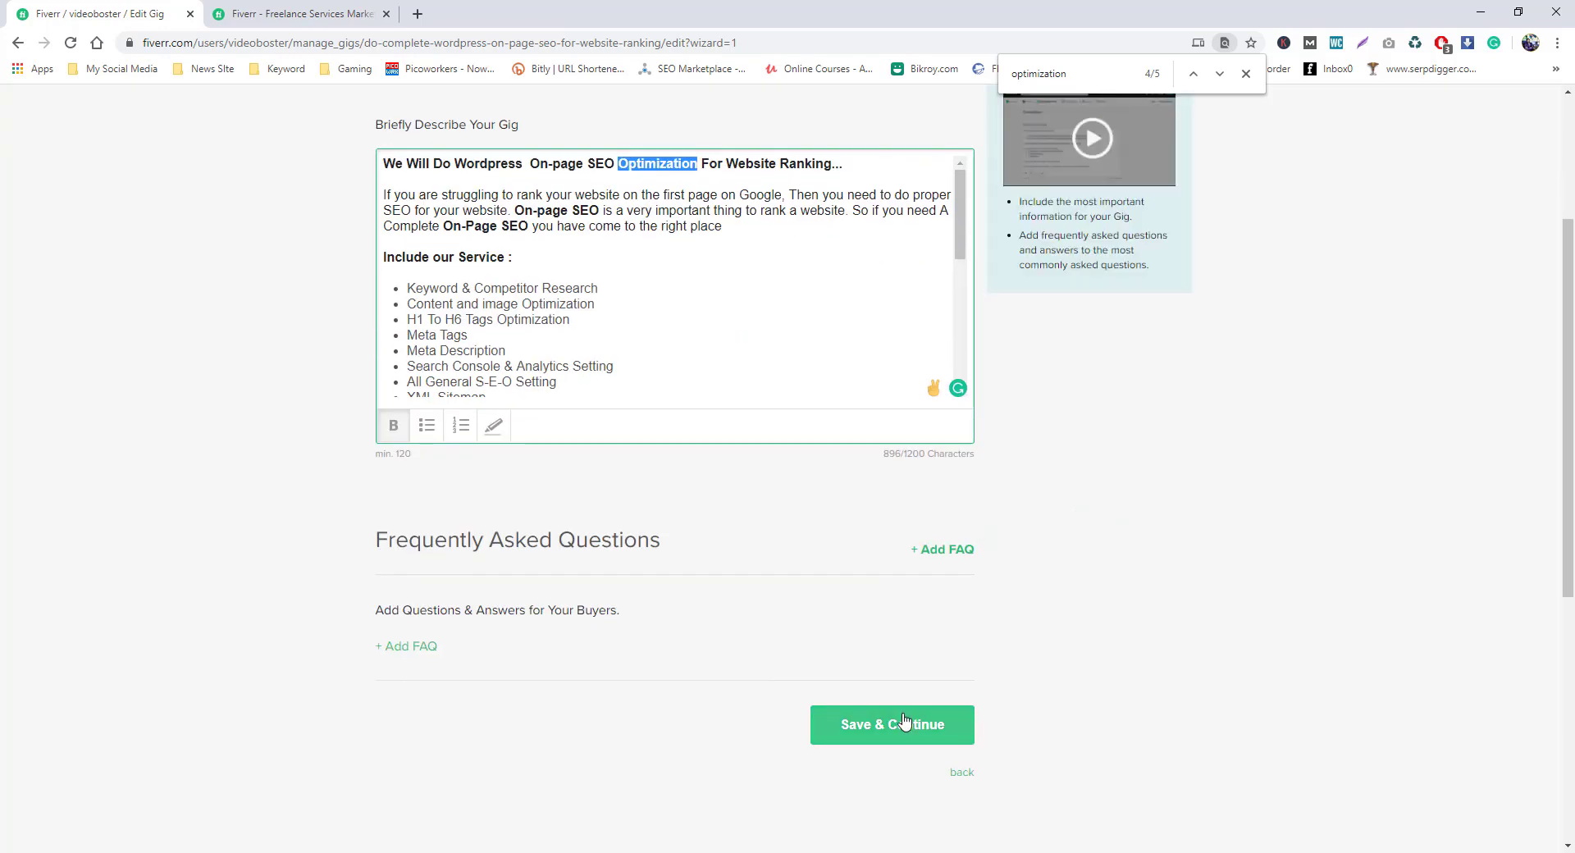
- Save the description, add a buyer requirement asking for Wordpress Admin Login Access, the keyword and inbox details of the work, and continue to the gallery
left_click(860, 724)
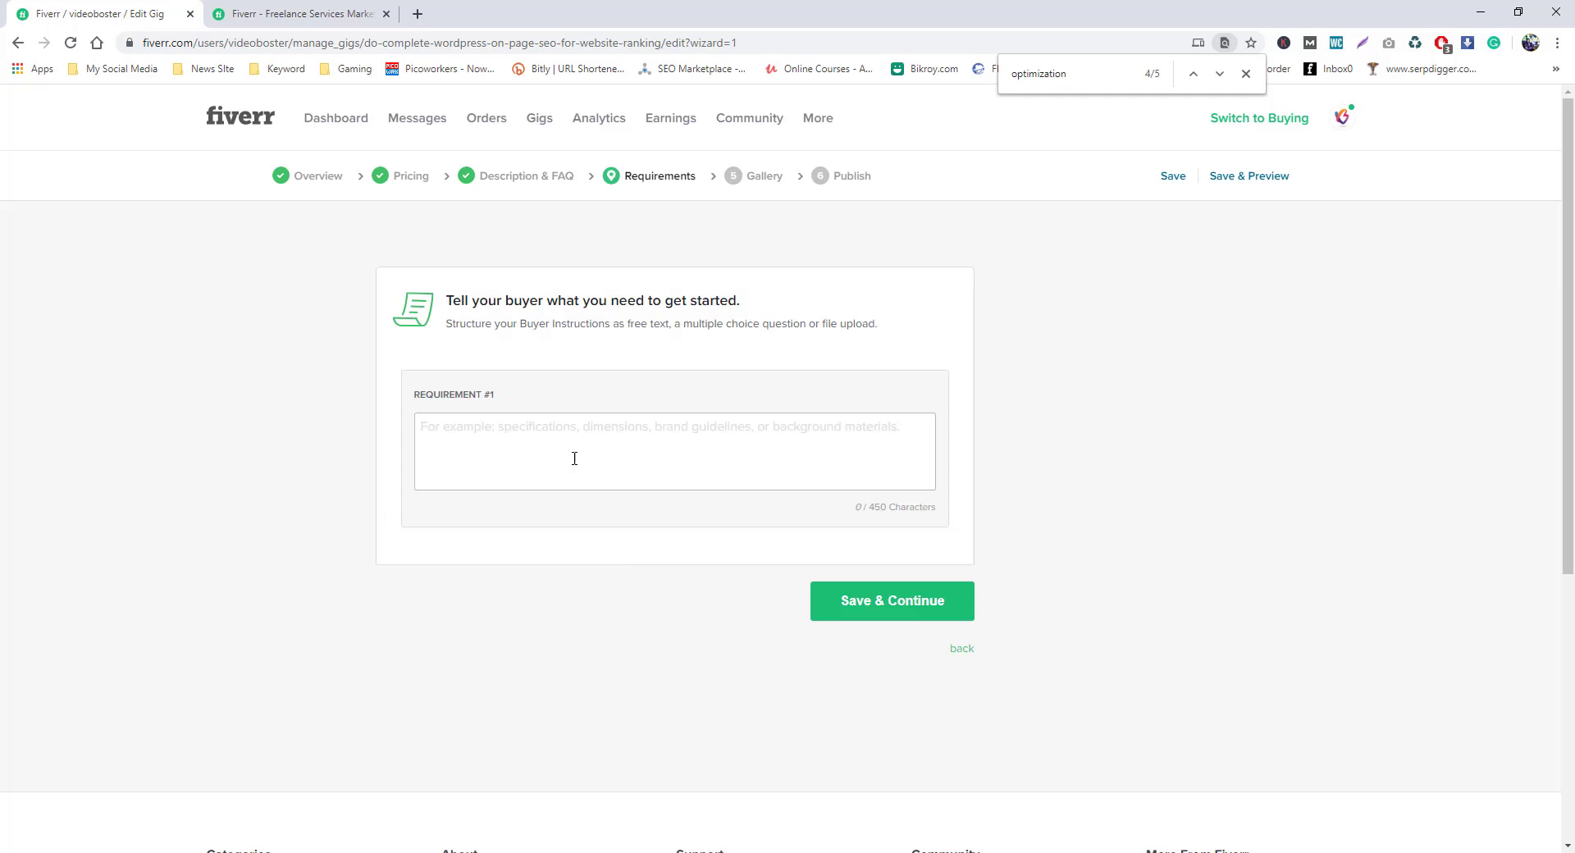
left_click(574, 439)
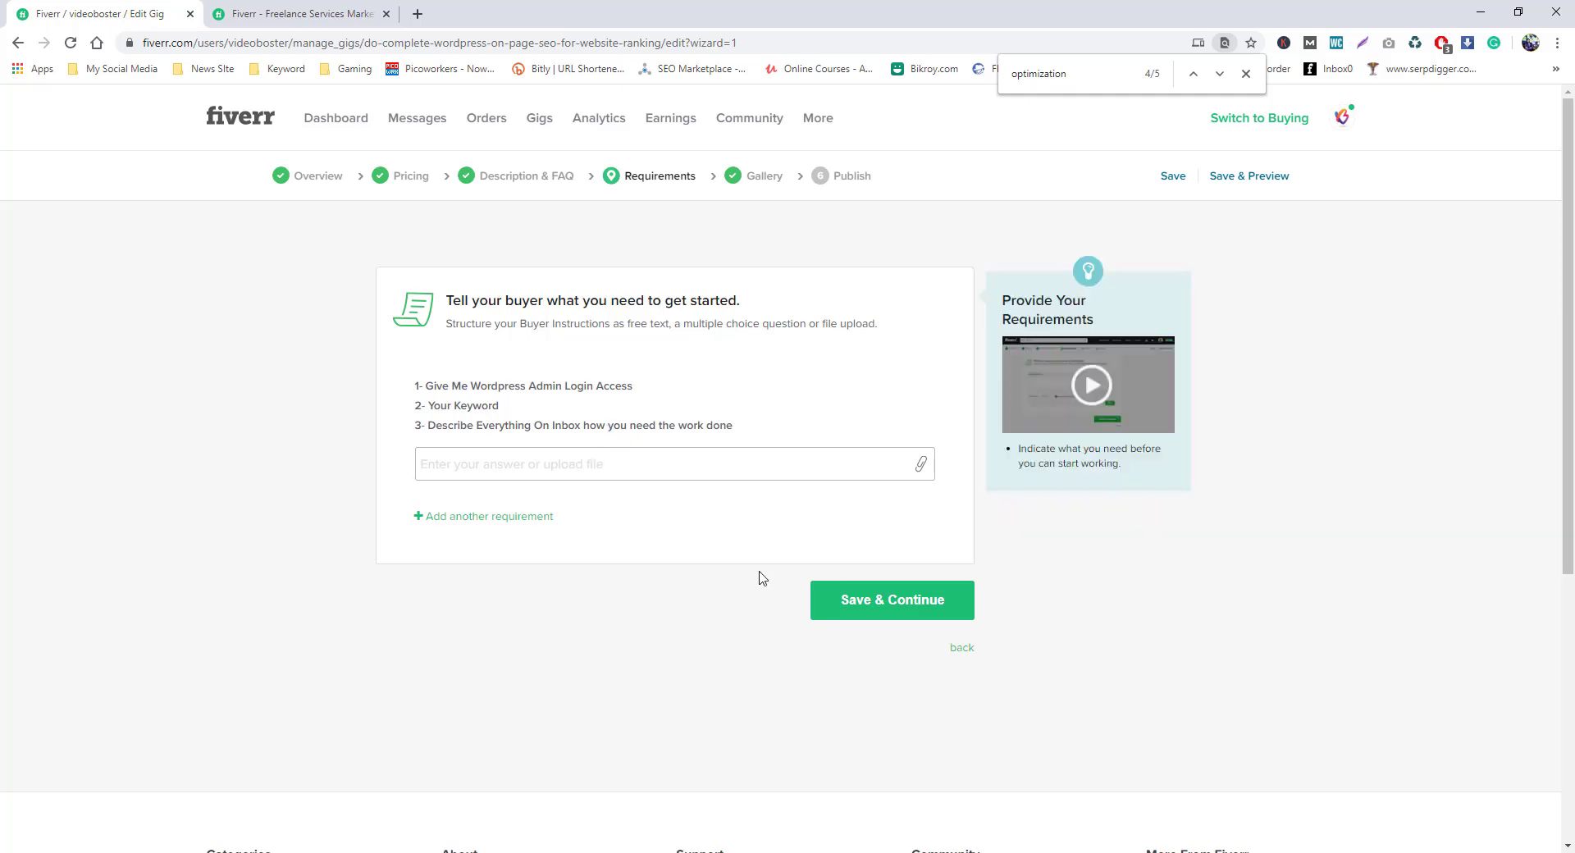
left_click(877, 612)
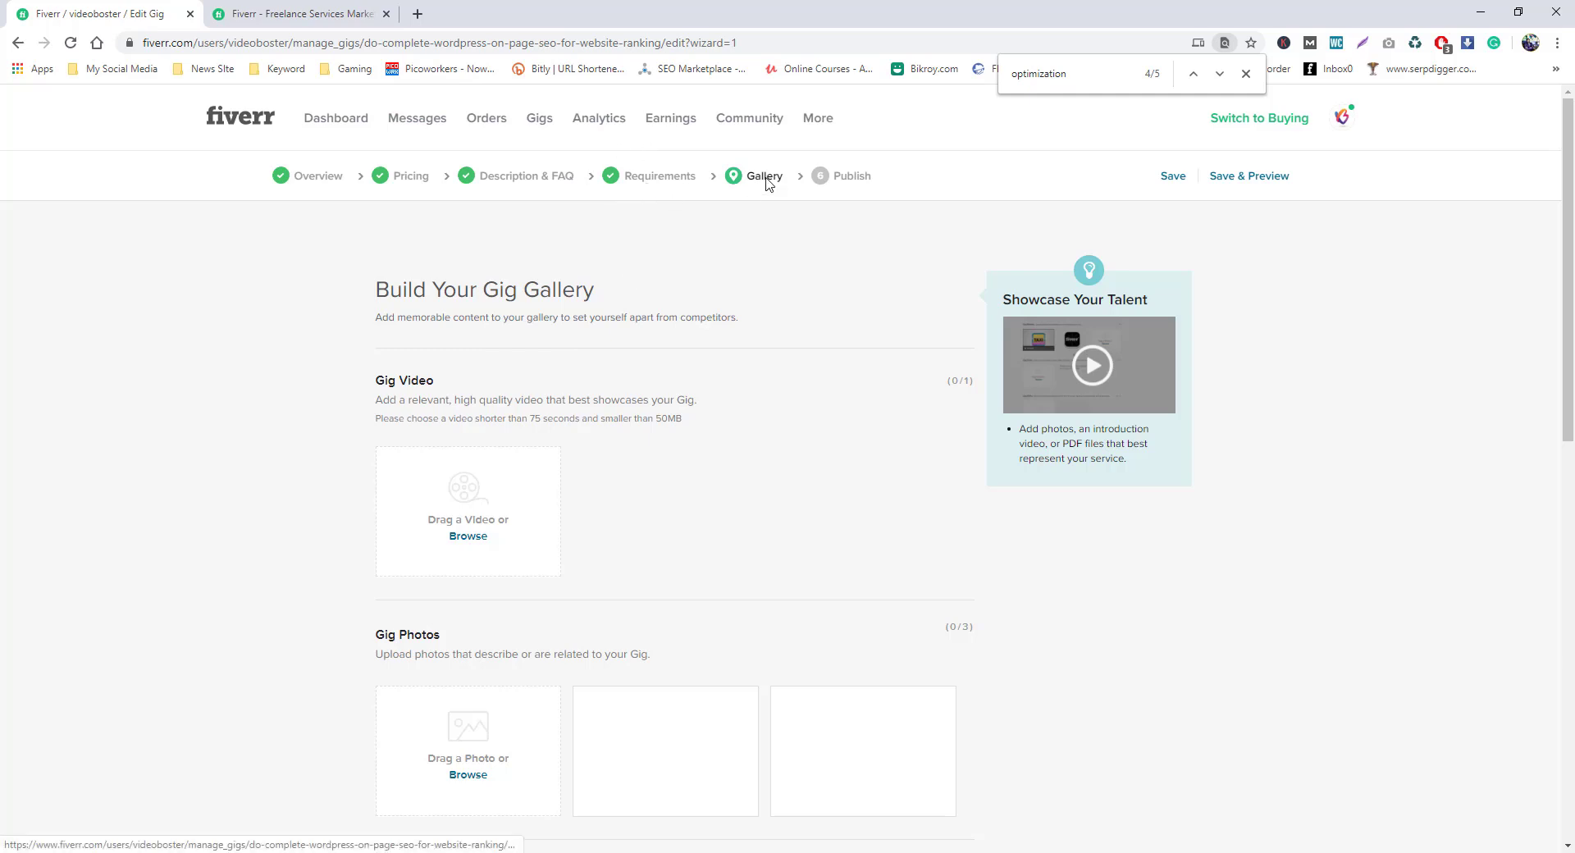
- Examine the gallery's video, photo and PDF sections, including the video engagement tip and the minimum photo dimensions
scroll(649, 461, "down", 2)
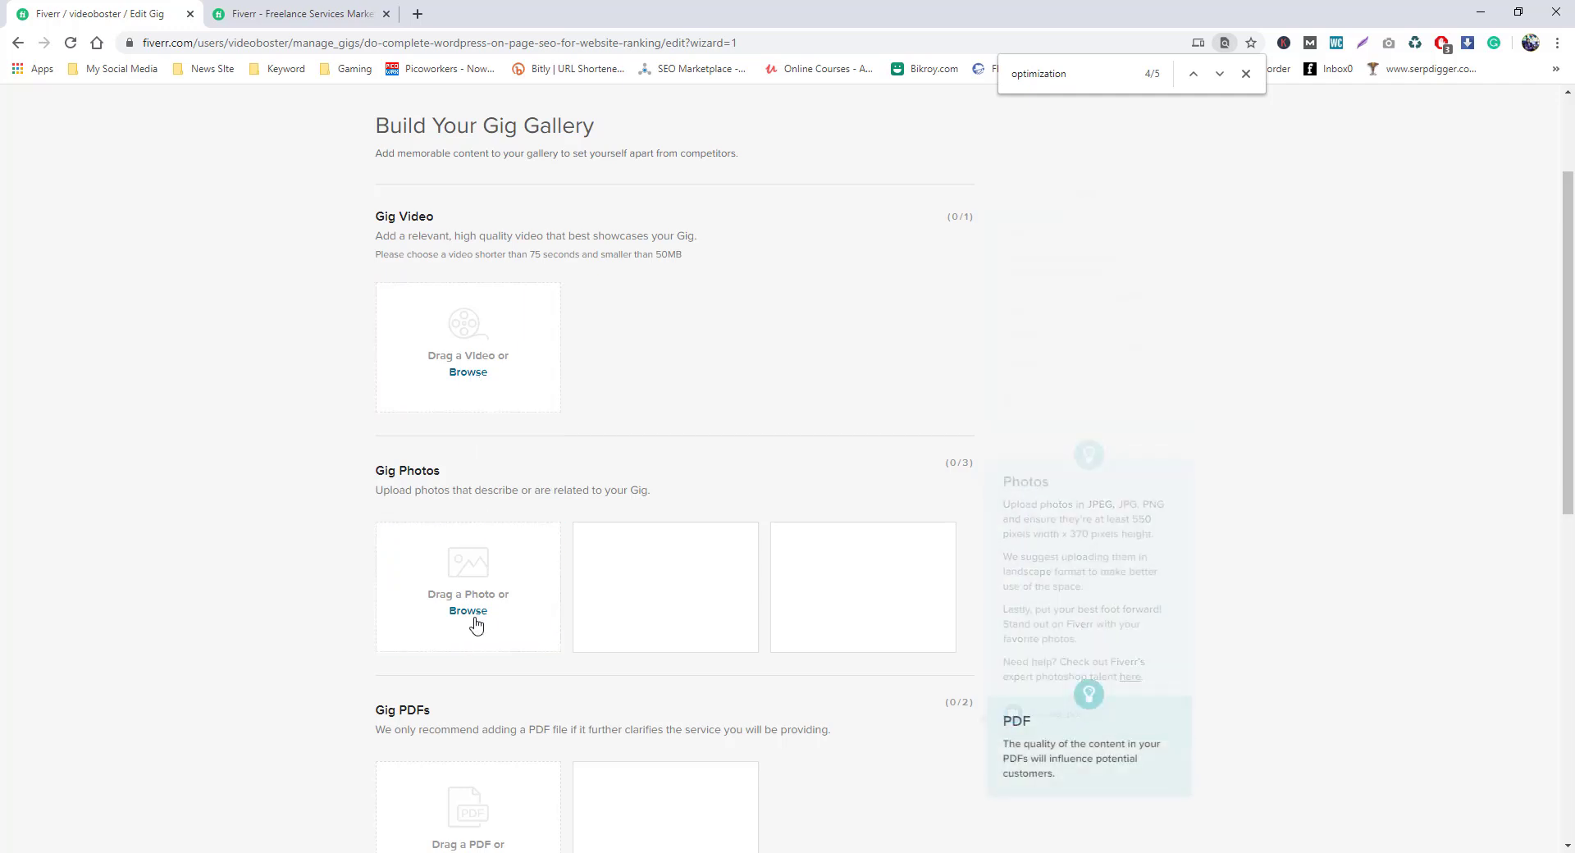
scroll(523, 626, "down", 3)
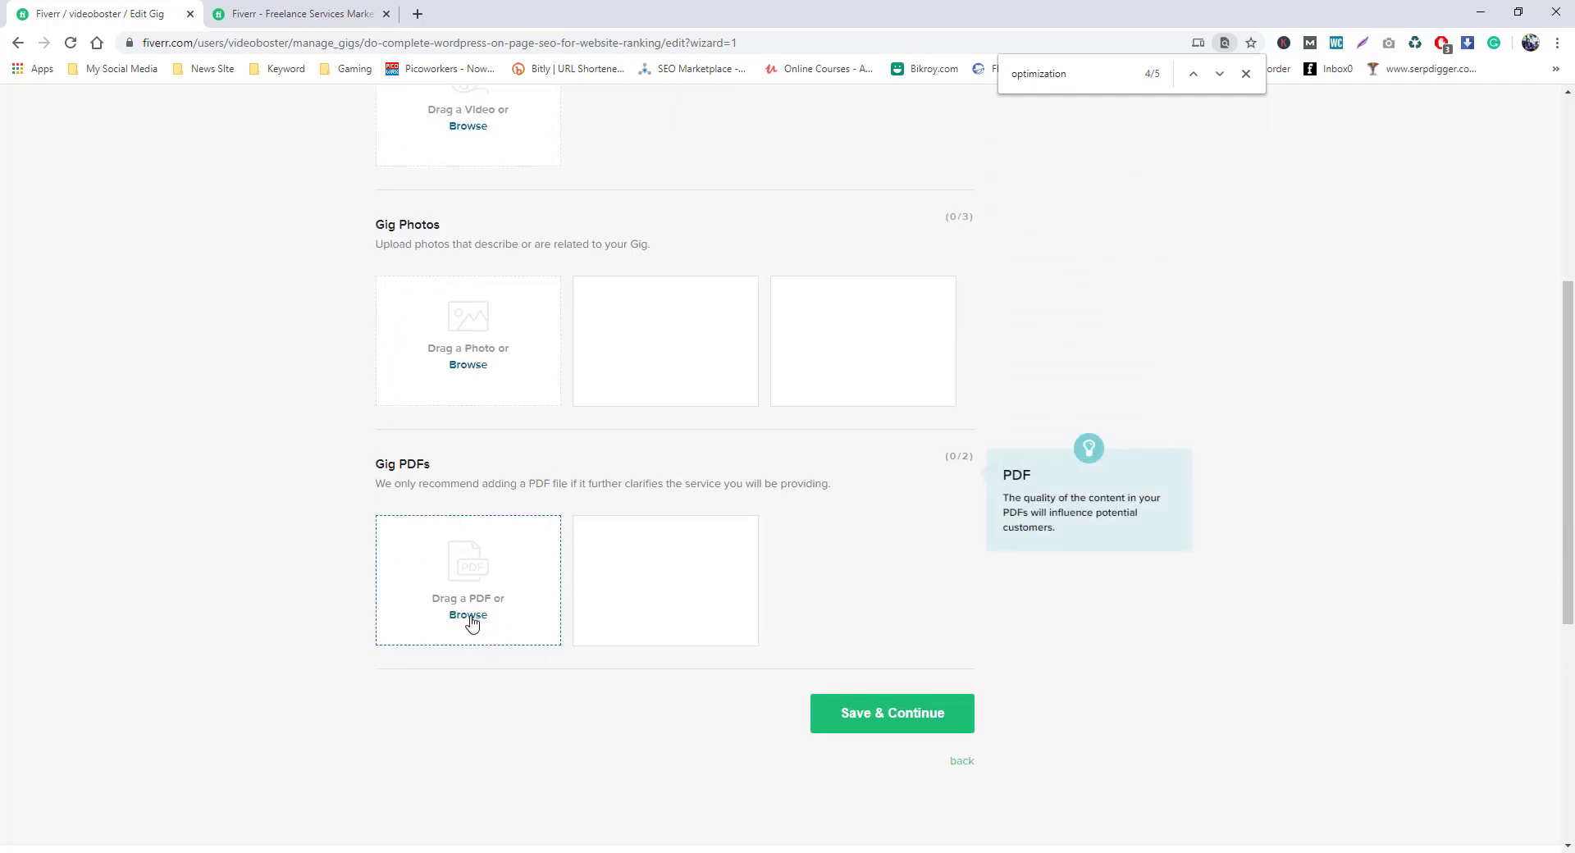
scroll(535, 626, "up", 4)
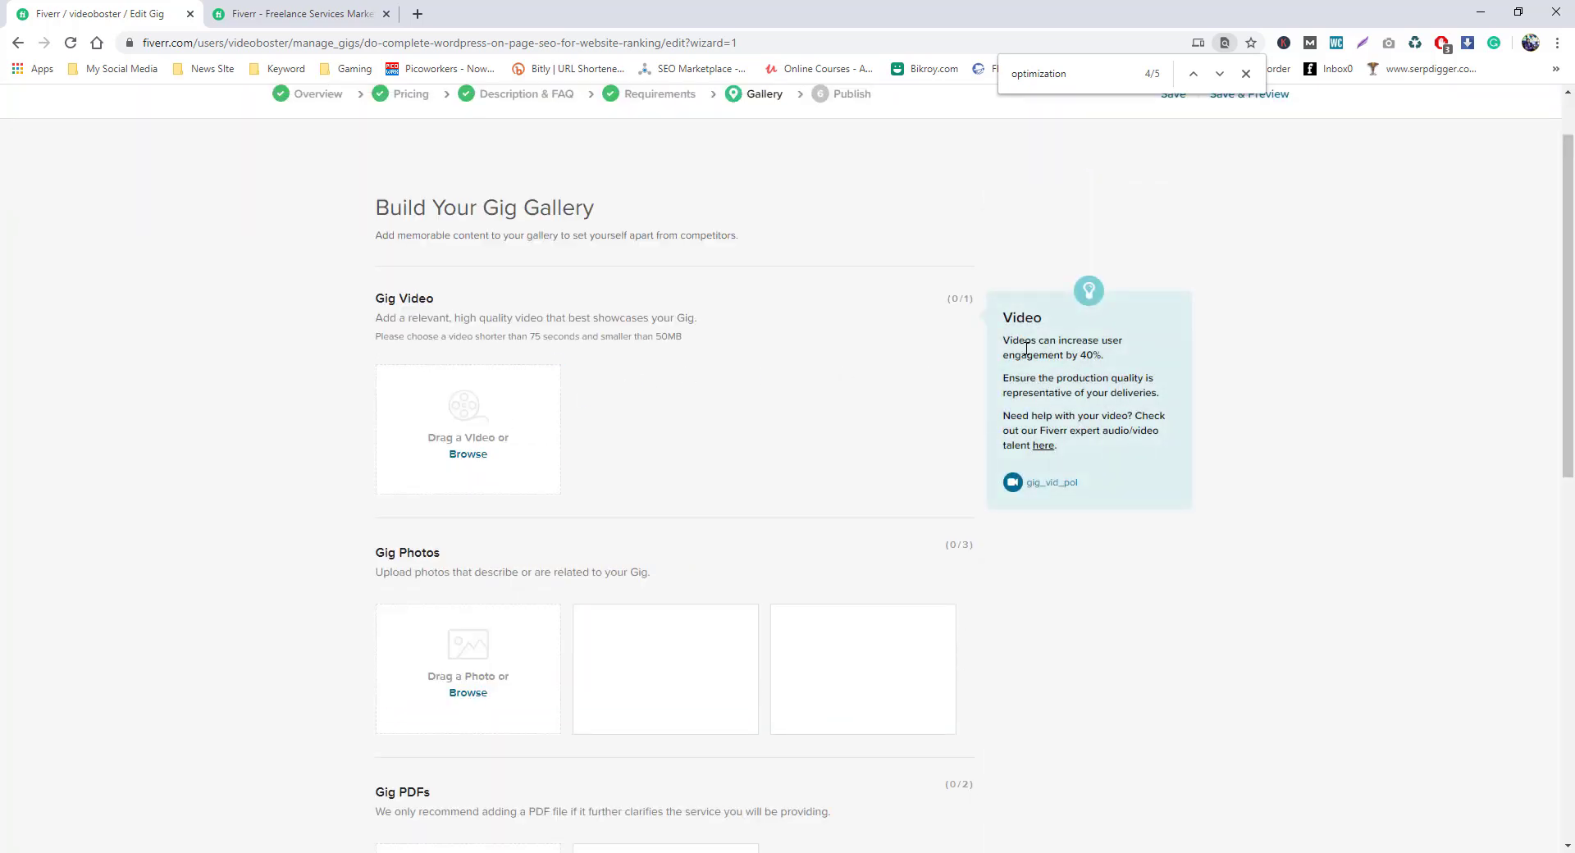
left_click_drag(1009, 339, 1124, 365)
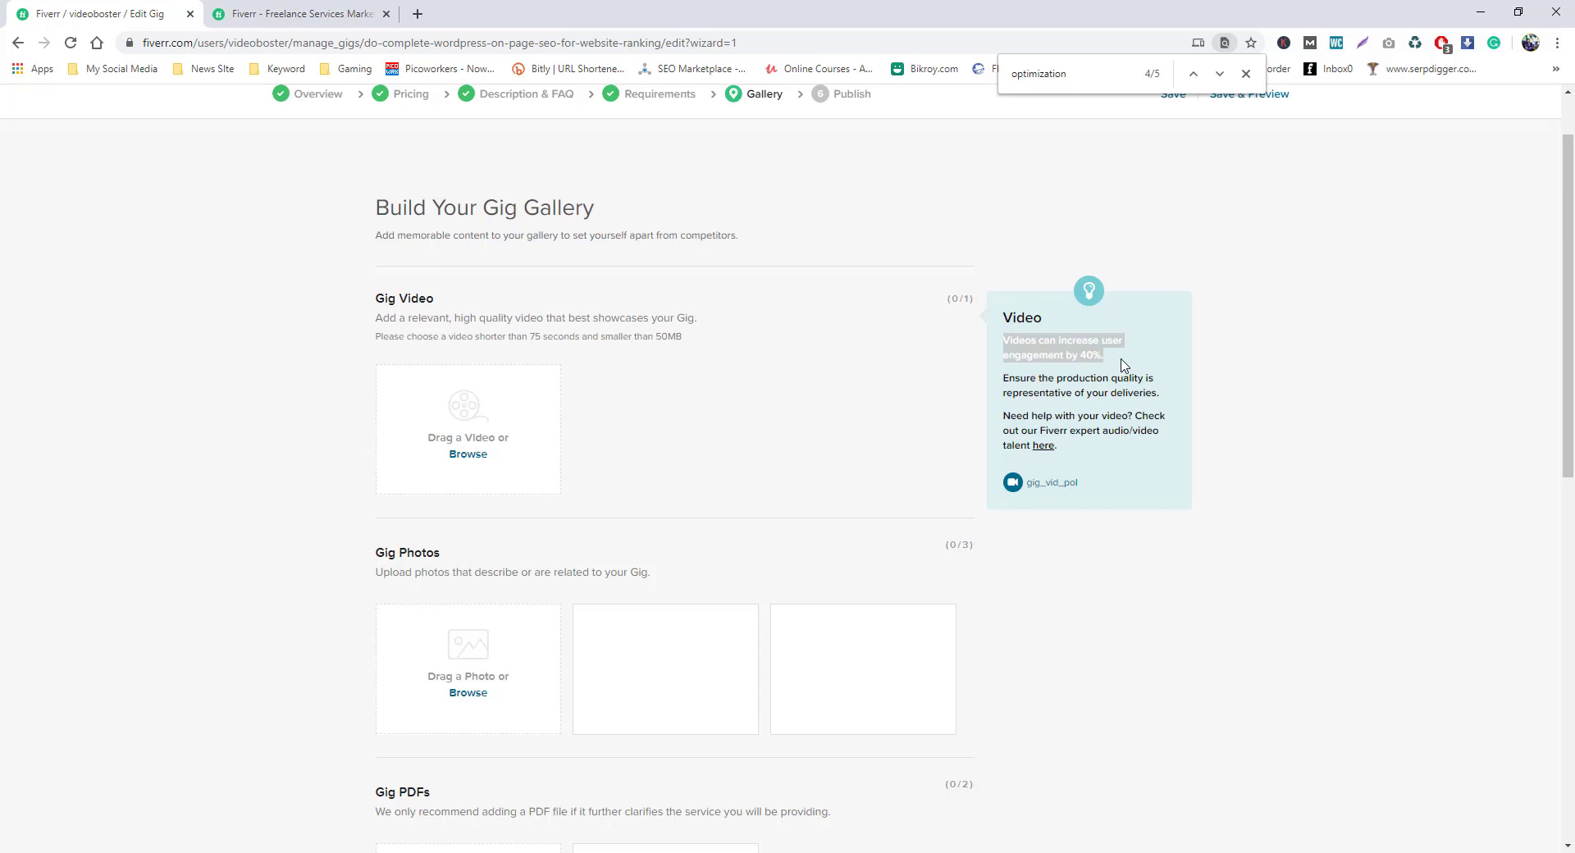
scroll(902, 604, "down", 1)
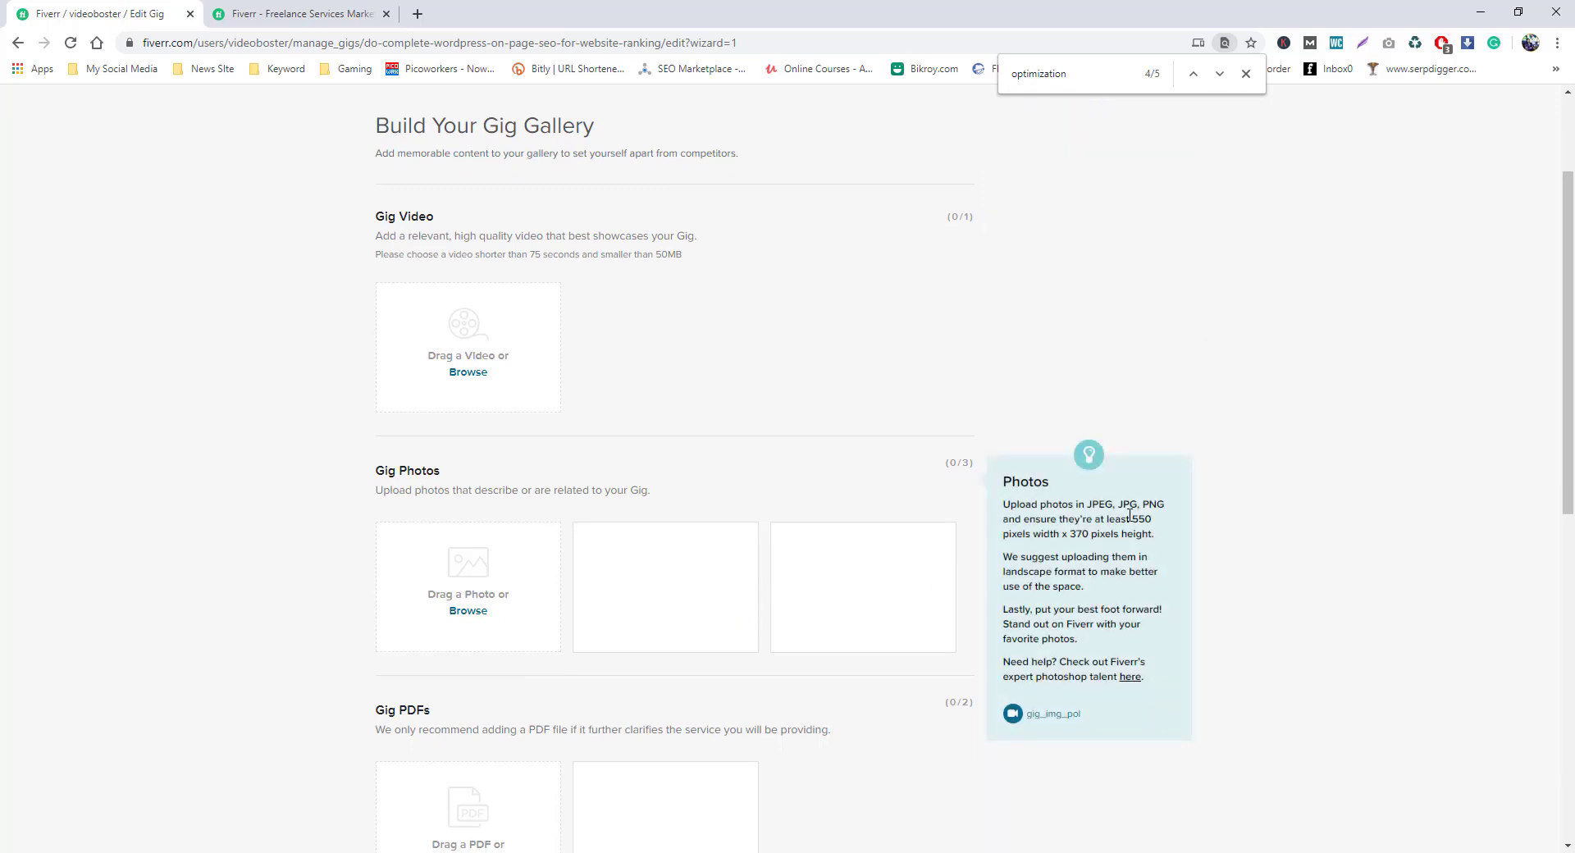
left_click_drag(1132, 517, 1091, 535)
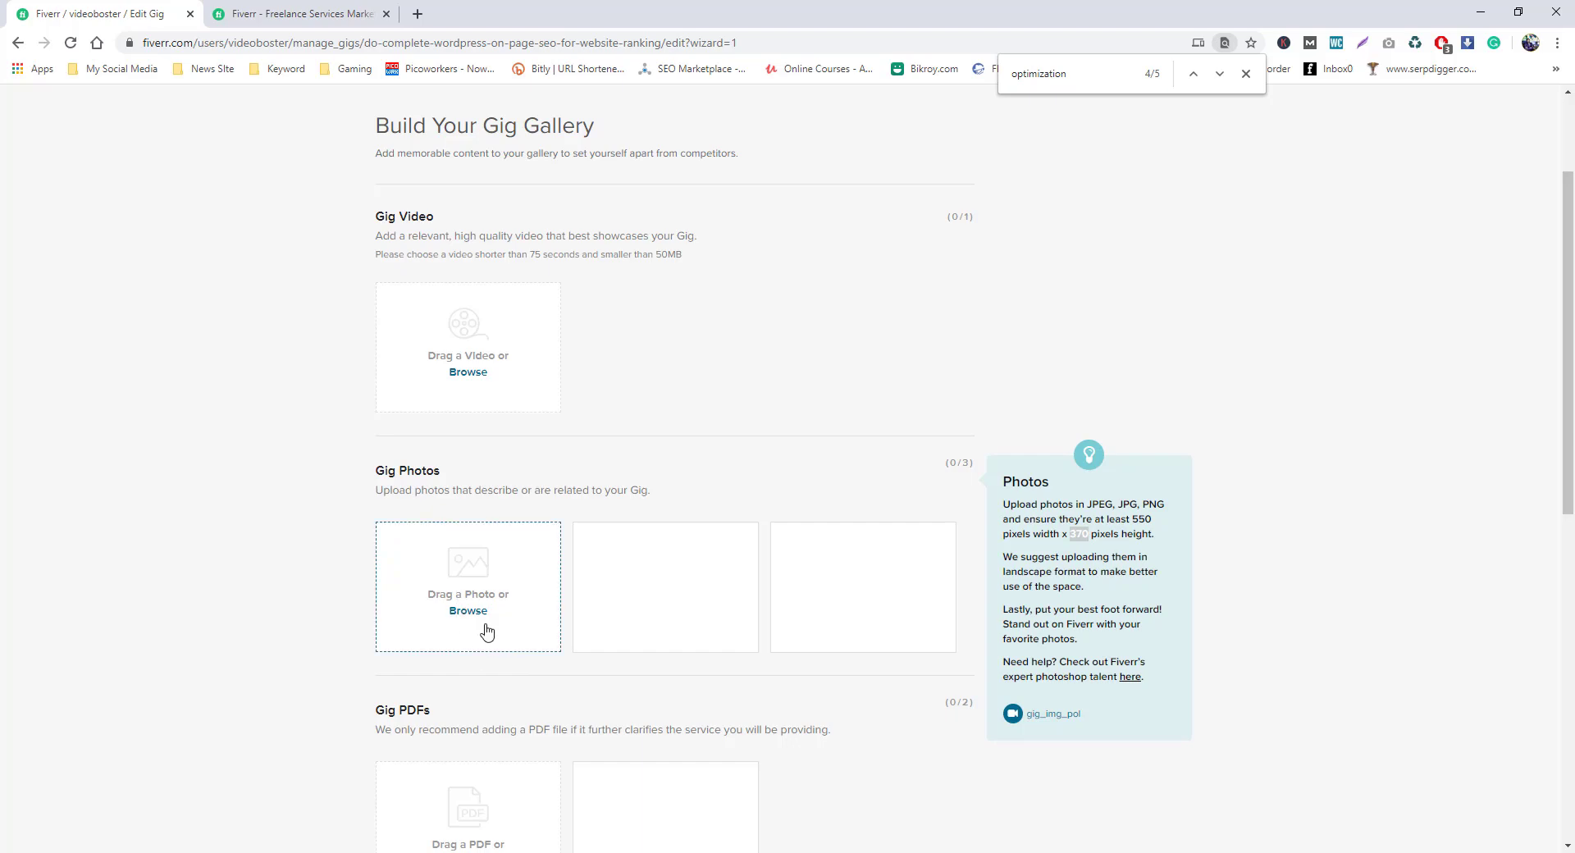
- Switch to Photoshop and save the On-Page SEO banner as a JPEG named "On page SEO" at quality 10 with the progressive format
key("alt+Tab")
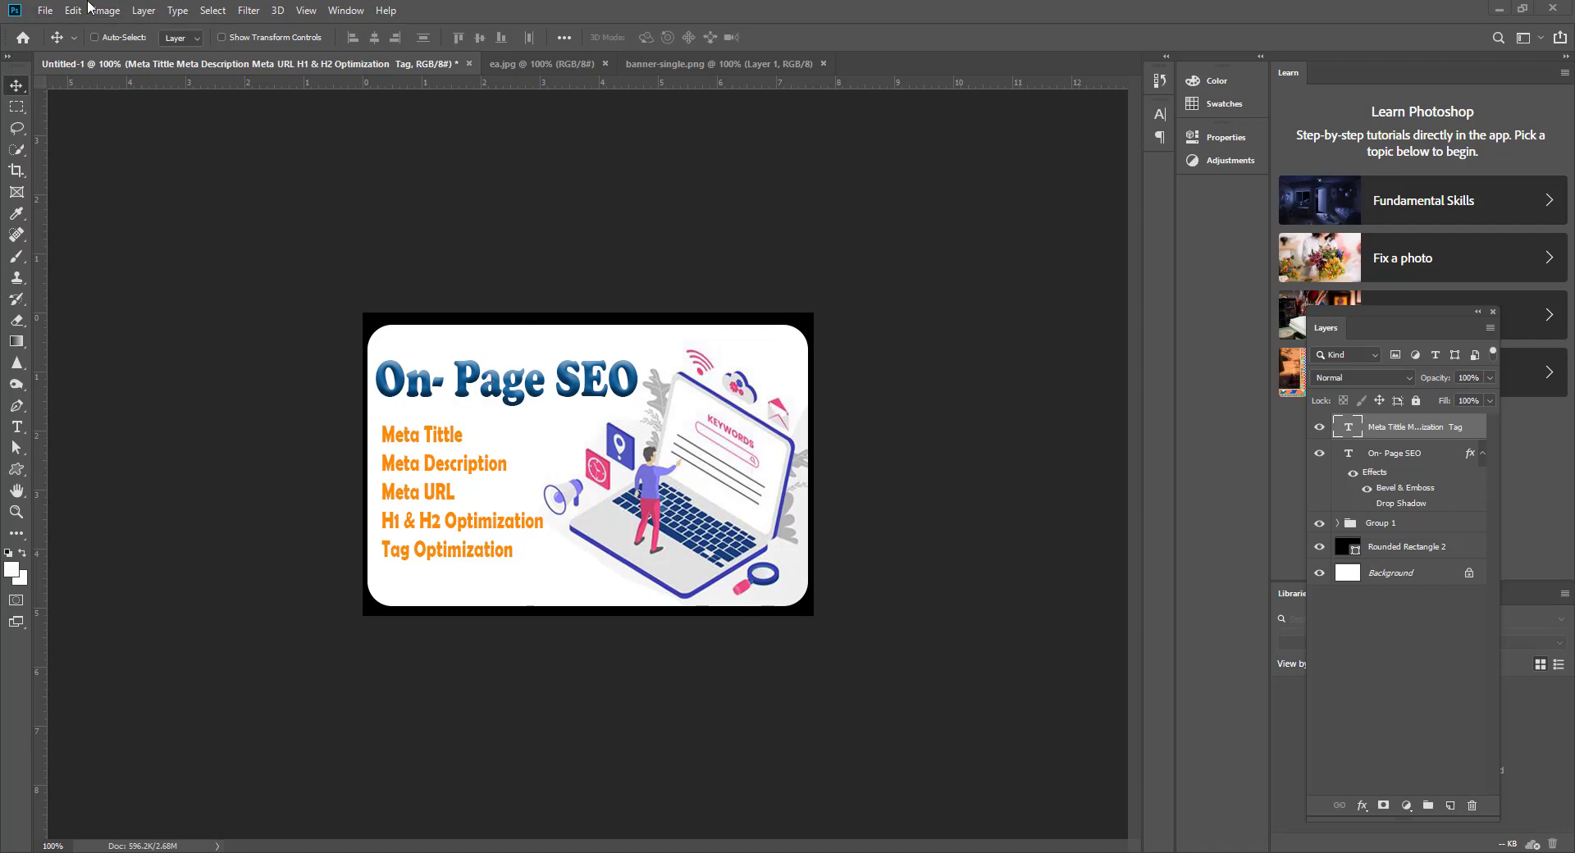
left_click(42, 10)
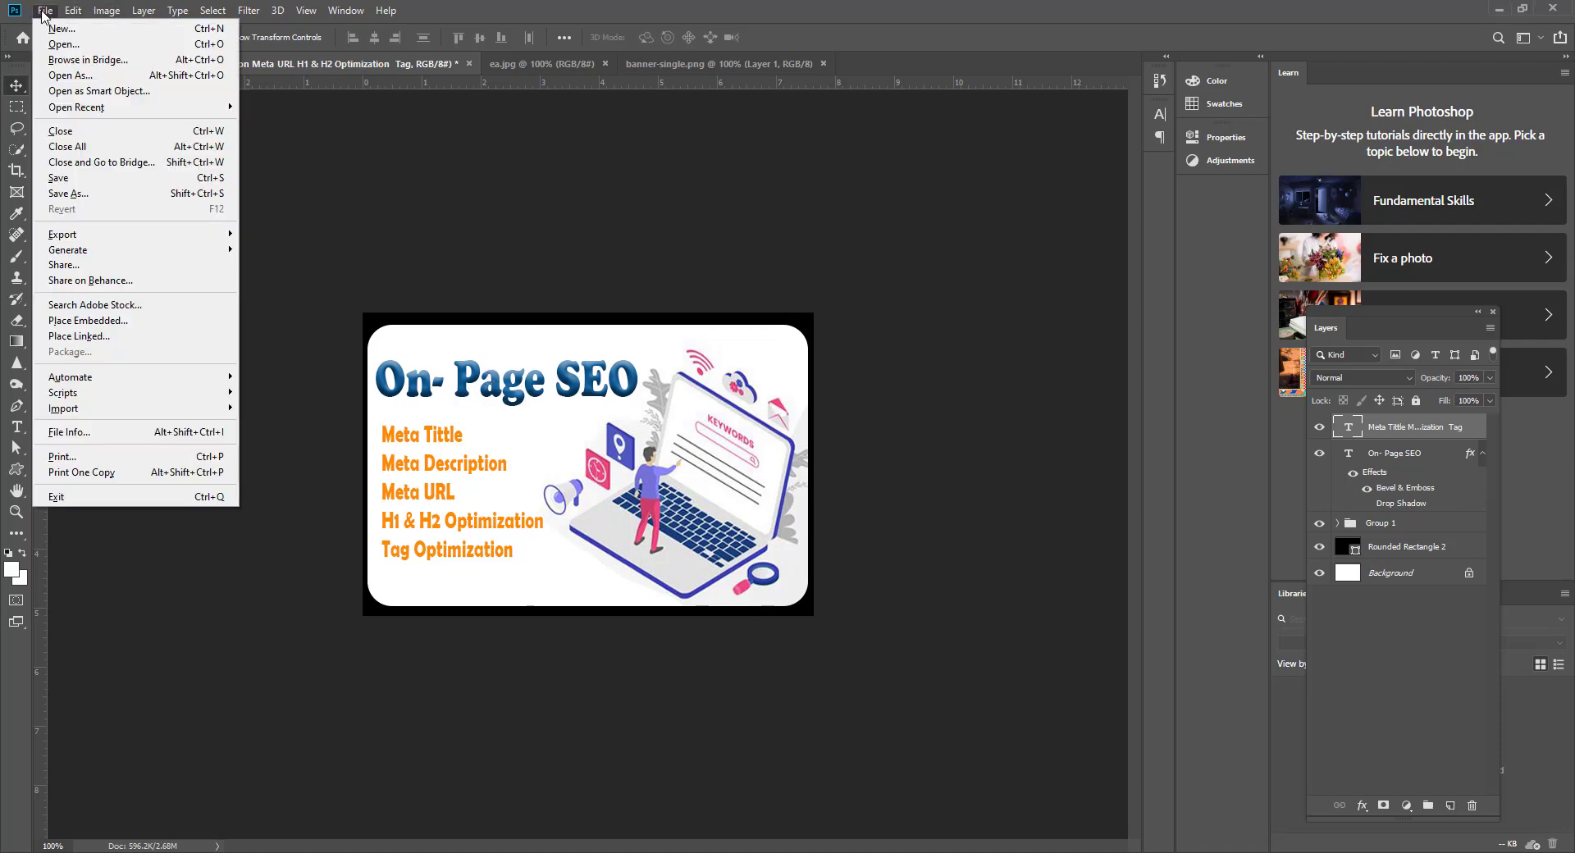
left_click(86, 195)
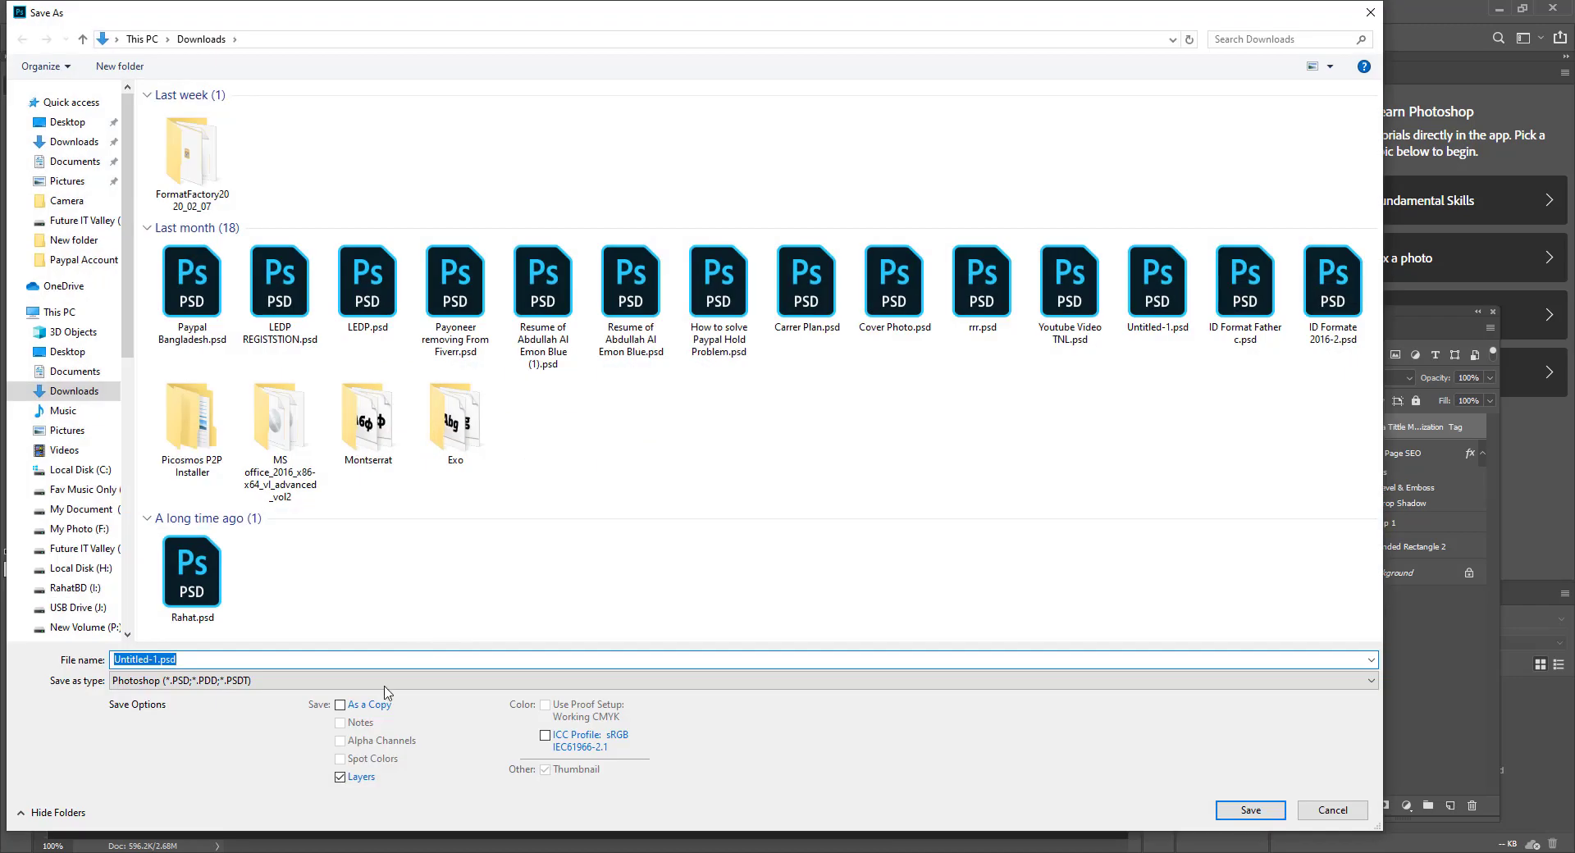
left_click(246, 680)
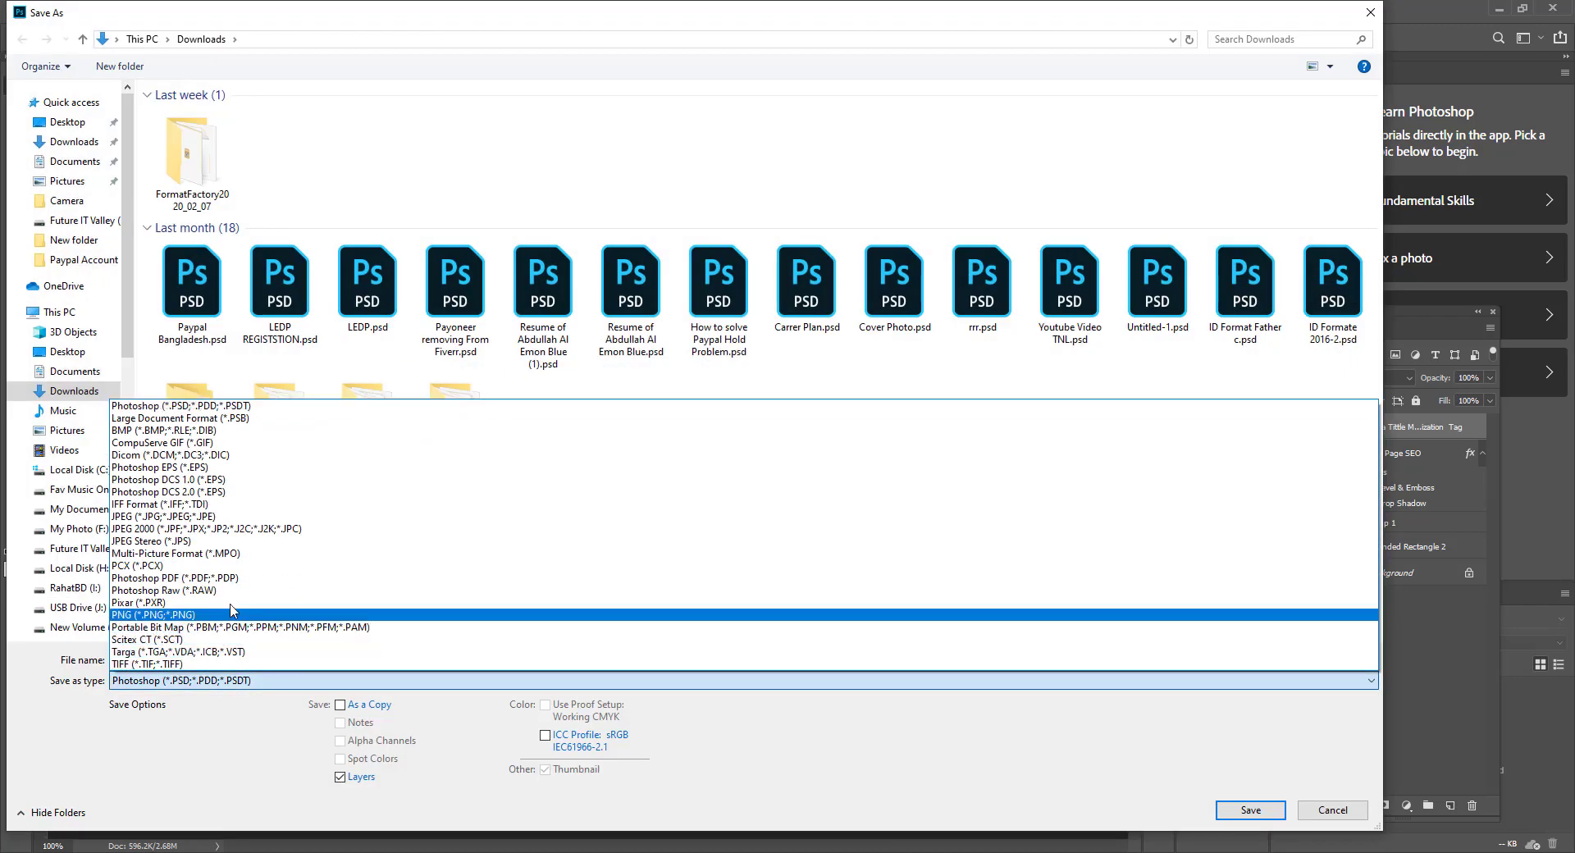
left_click(243, 517)
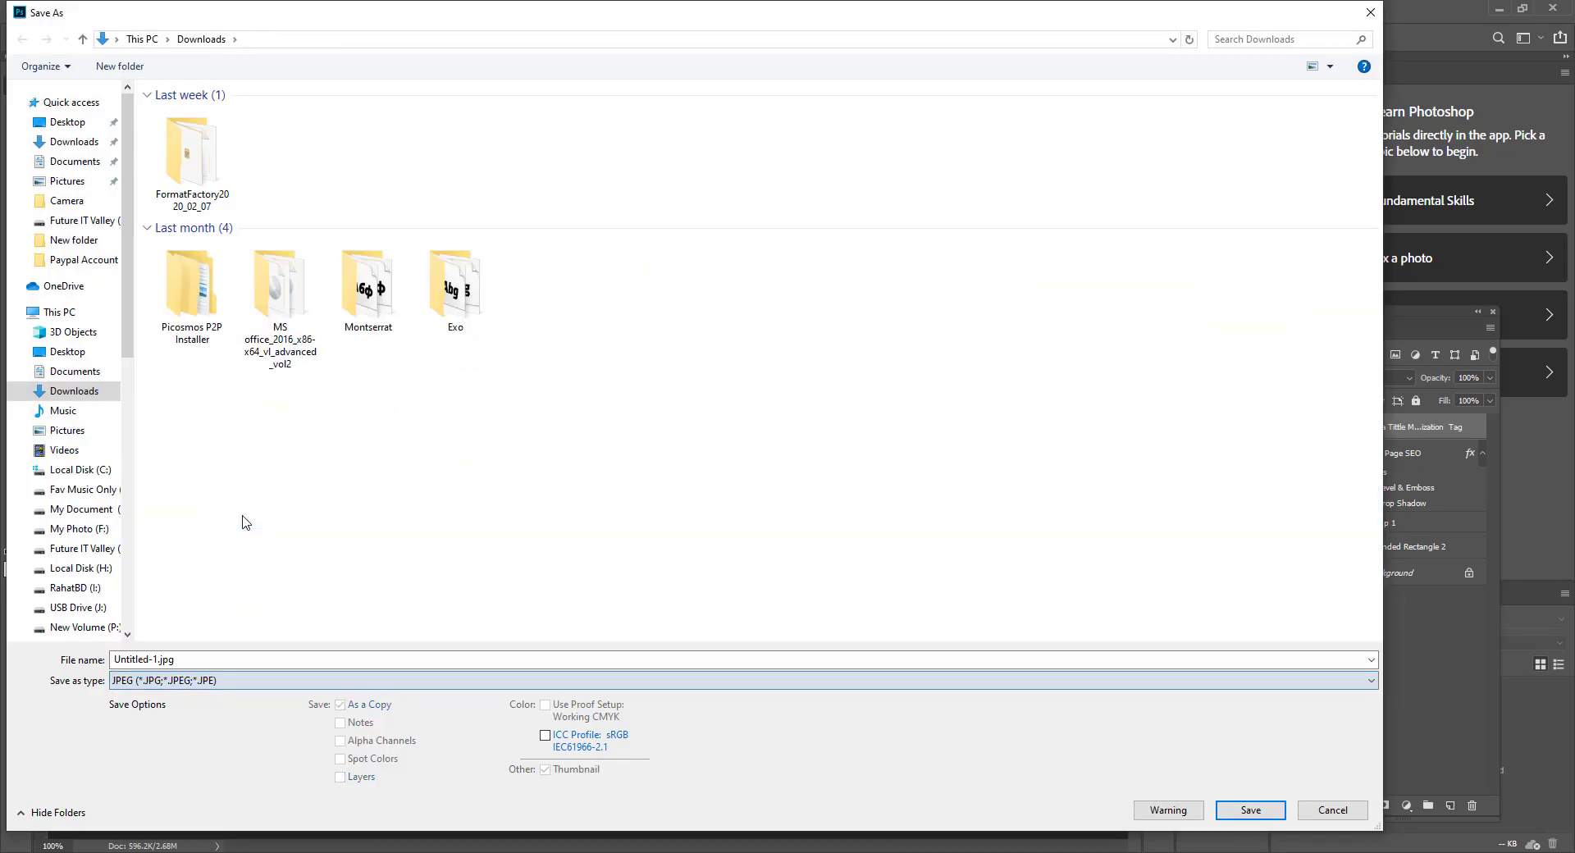
left_click(200, 661)
type("O")
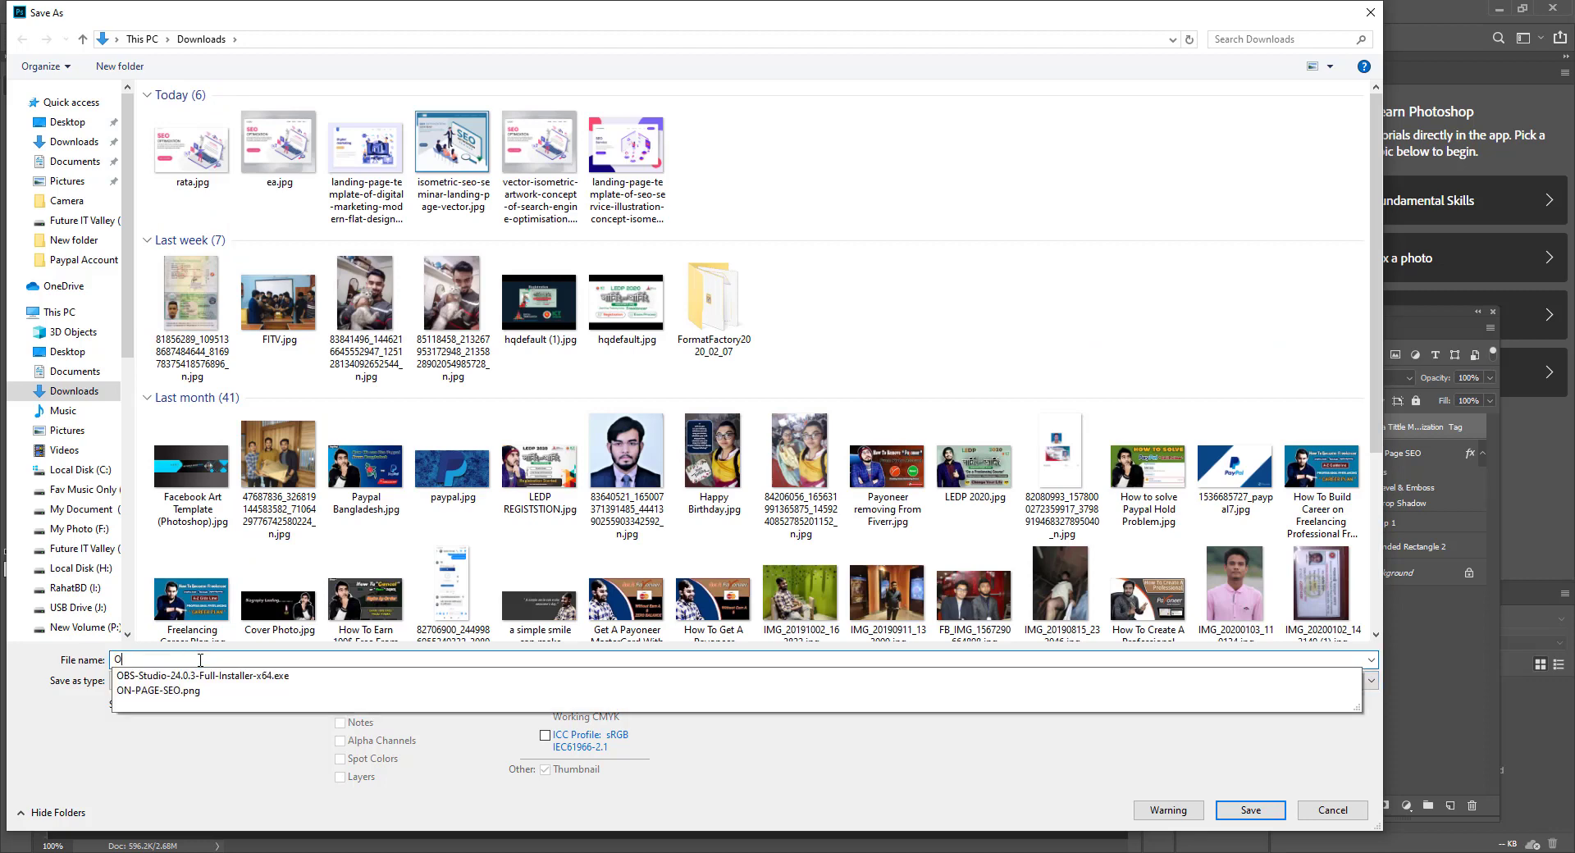
type("n page SEO")
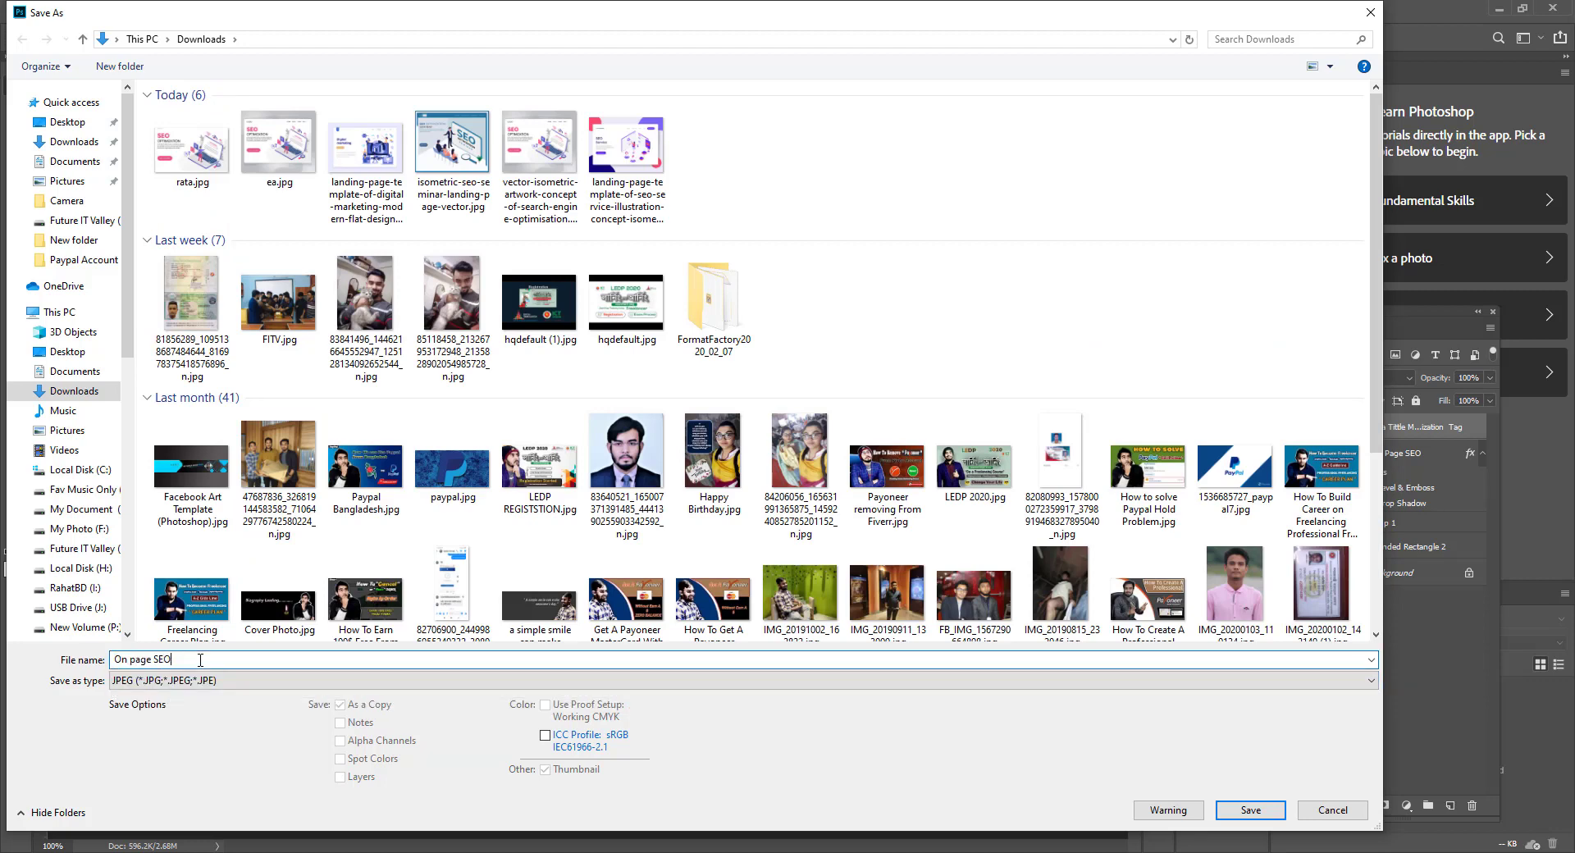
key("Return")
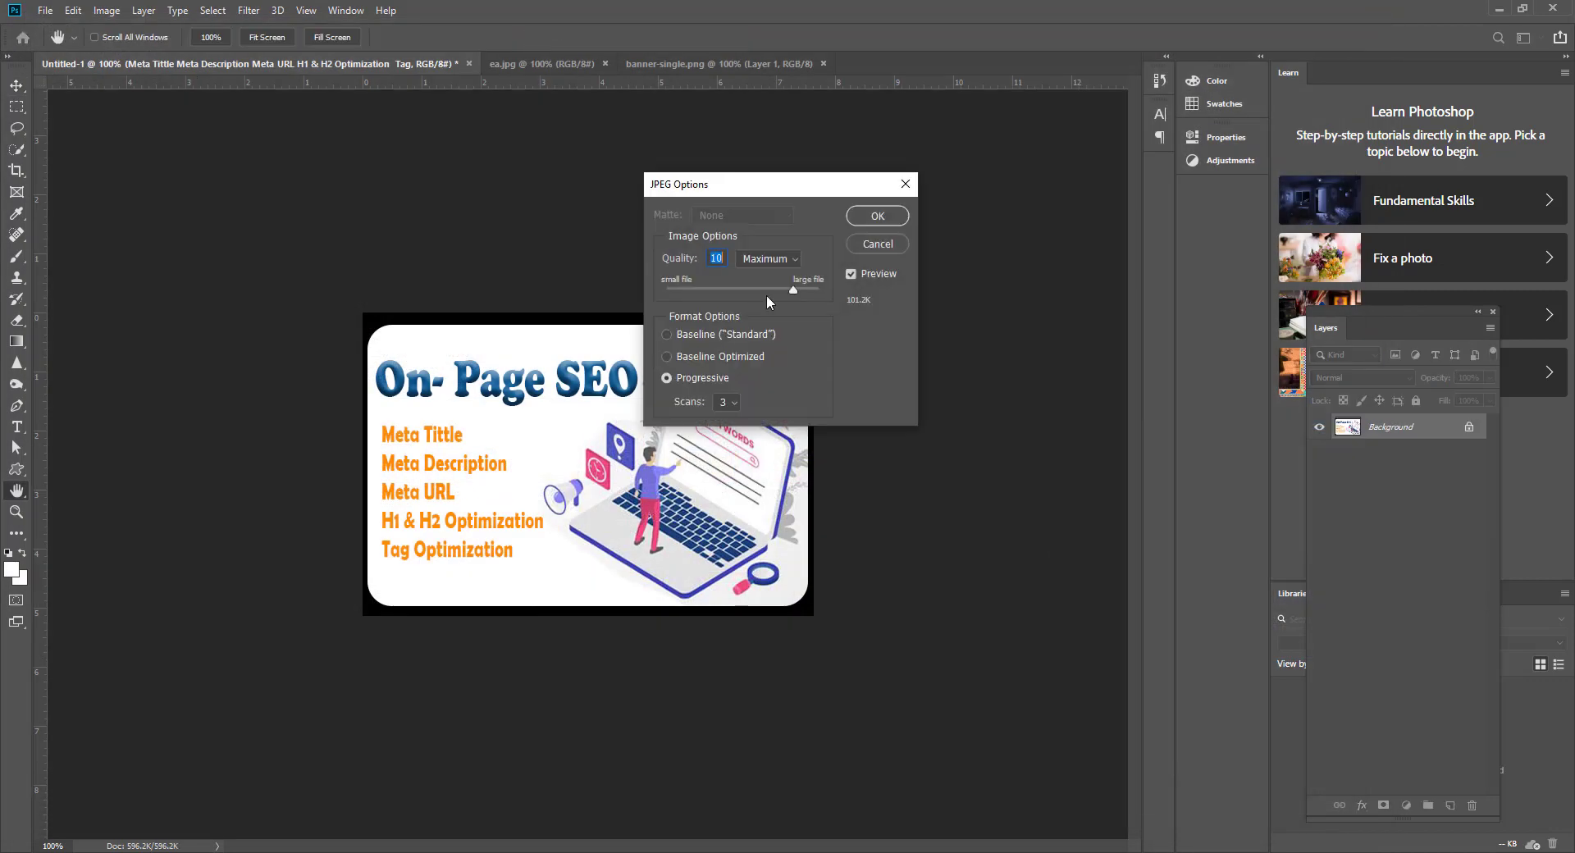
left_click(877, 215)
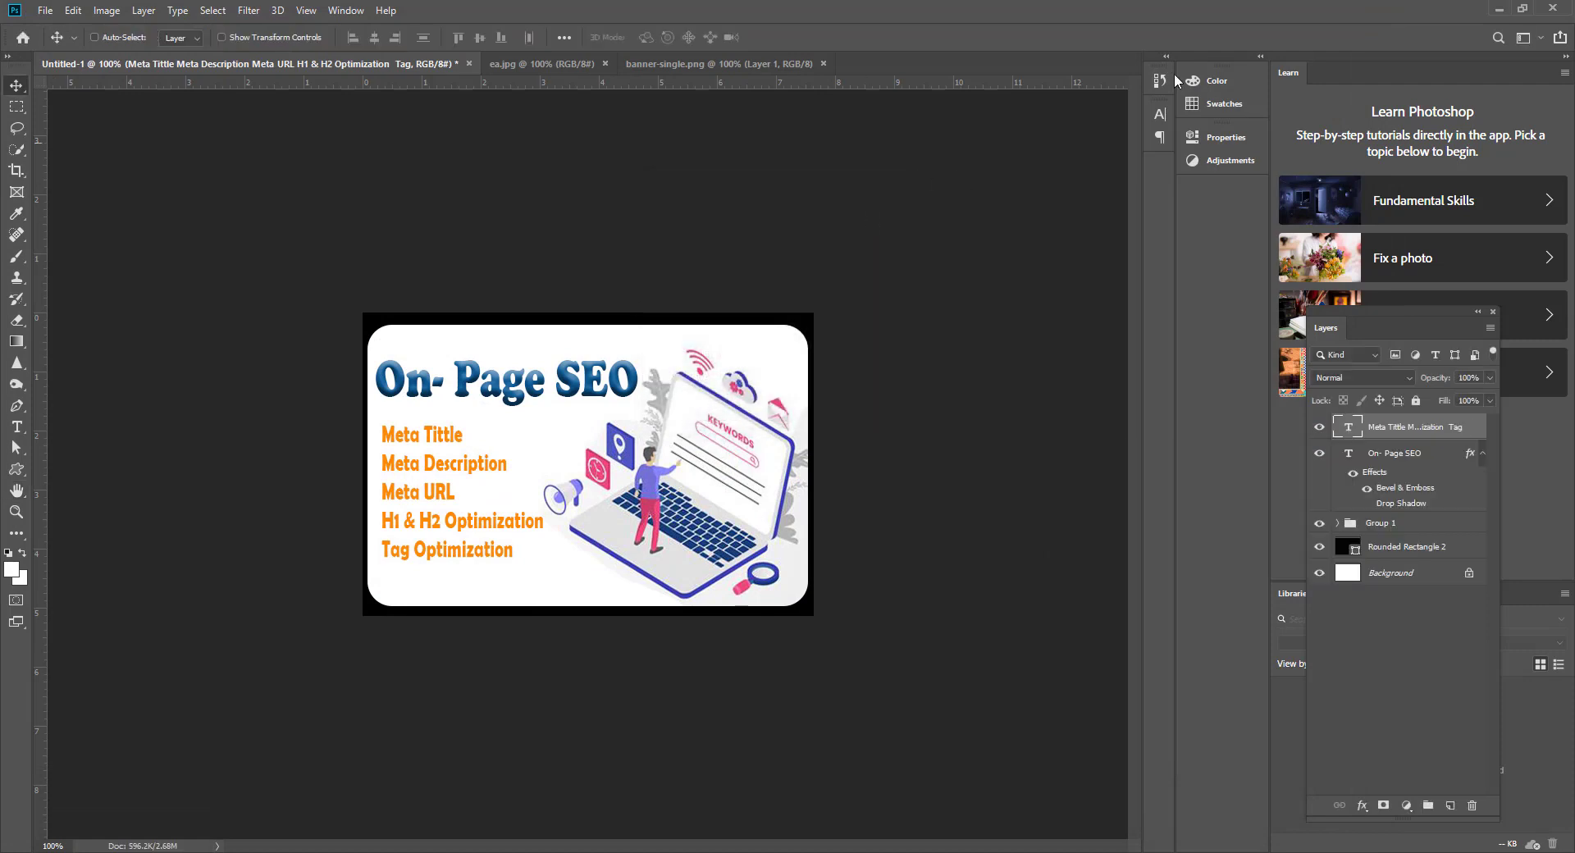
- Leave Photoshop and, in the details of On page SEO.jpg's file properties, set the title to "On page SEO" and the subject to "SEO"
left_click(1499, 9)
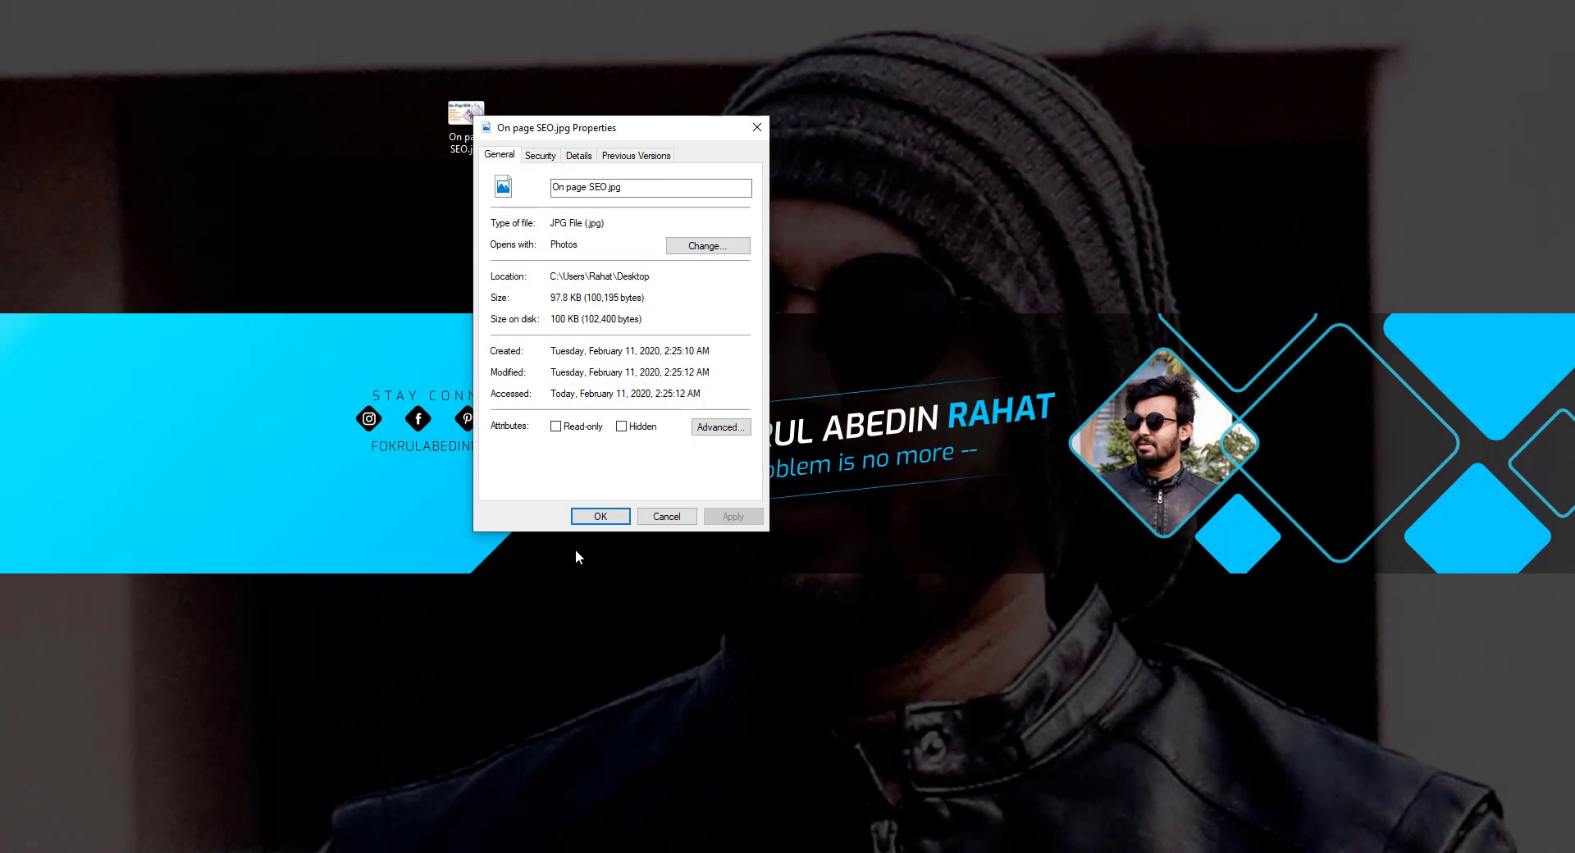
left_click(540, 155)
left_click(579, 155)
left_click(625, 218)
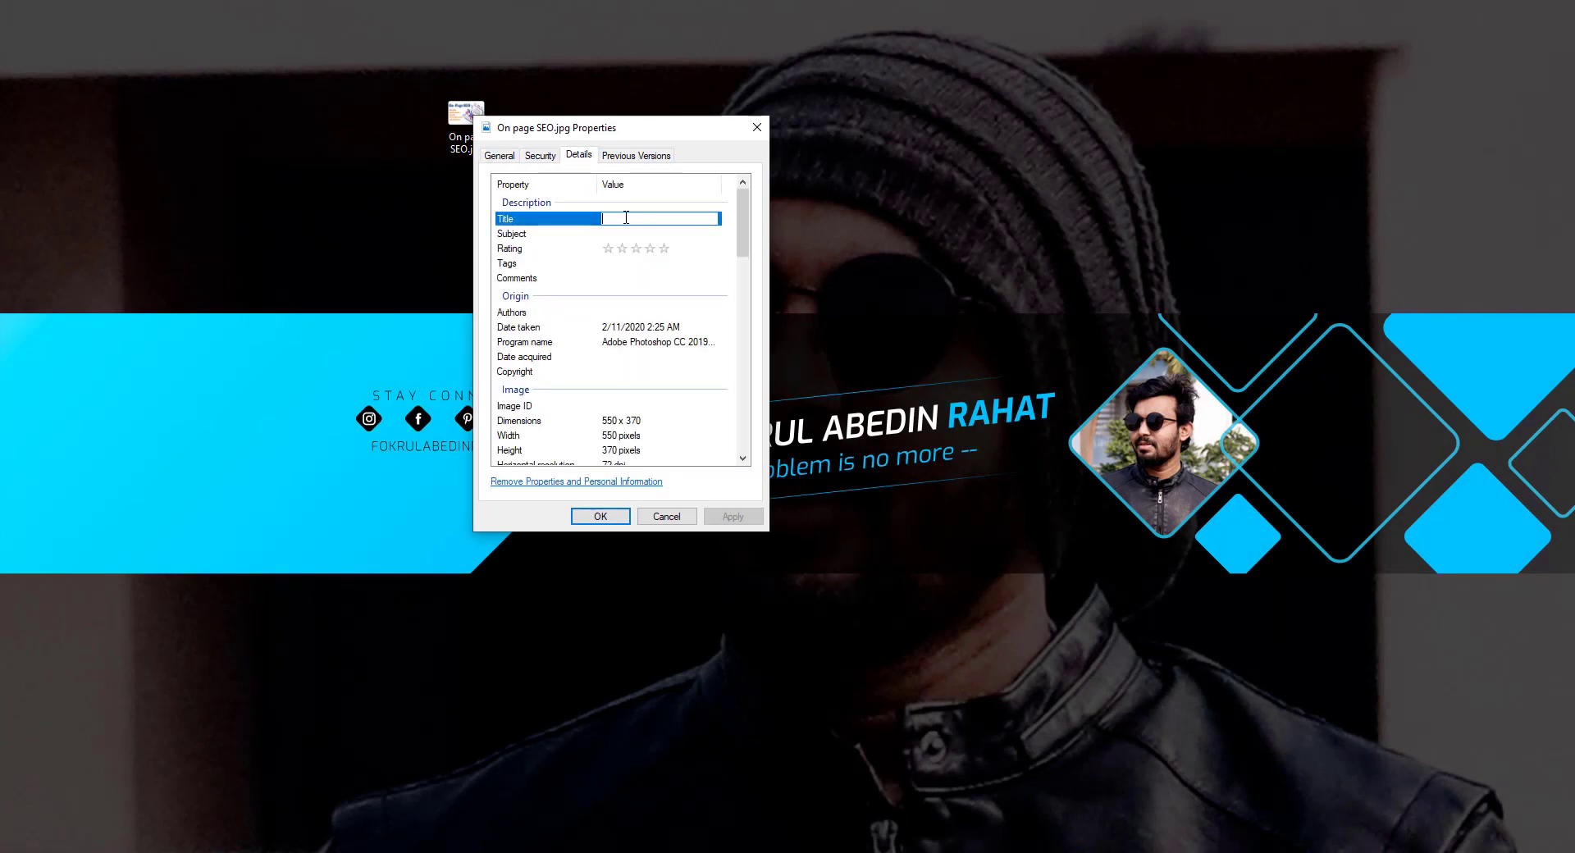
key("BackSpace")
type("On page SEO")
left_click(625, 234)
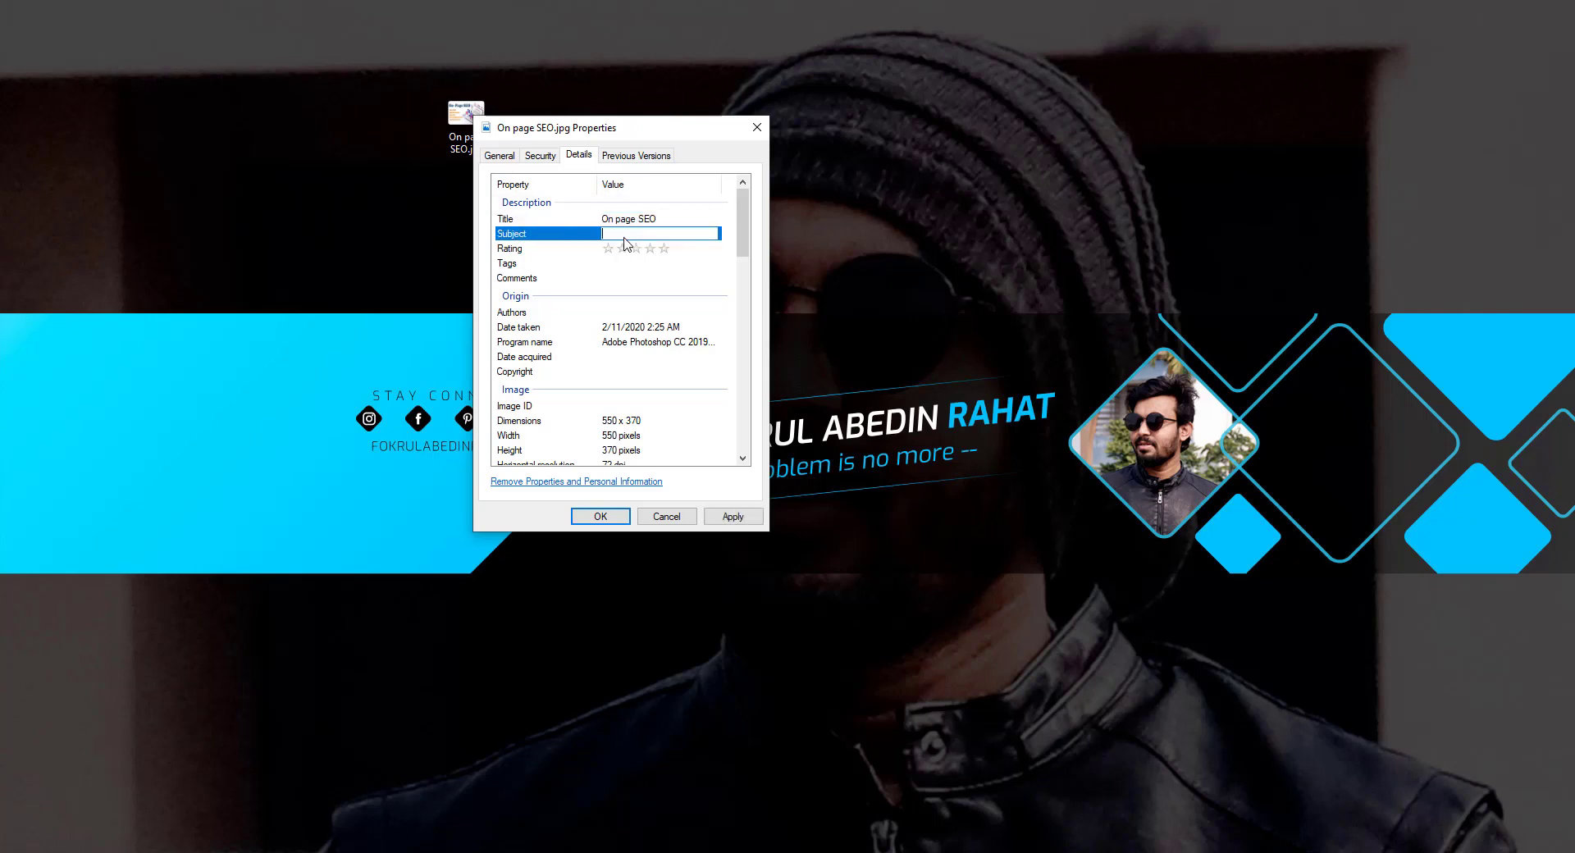
type("SEO")
- Give the image file a five-star rating and add the tags "On page SEO", "SEO" and "Off Page SEO"
left_click(664, 248)
left_click(663, 264)
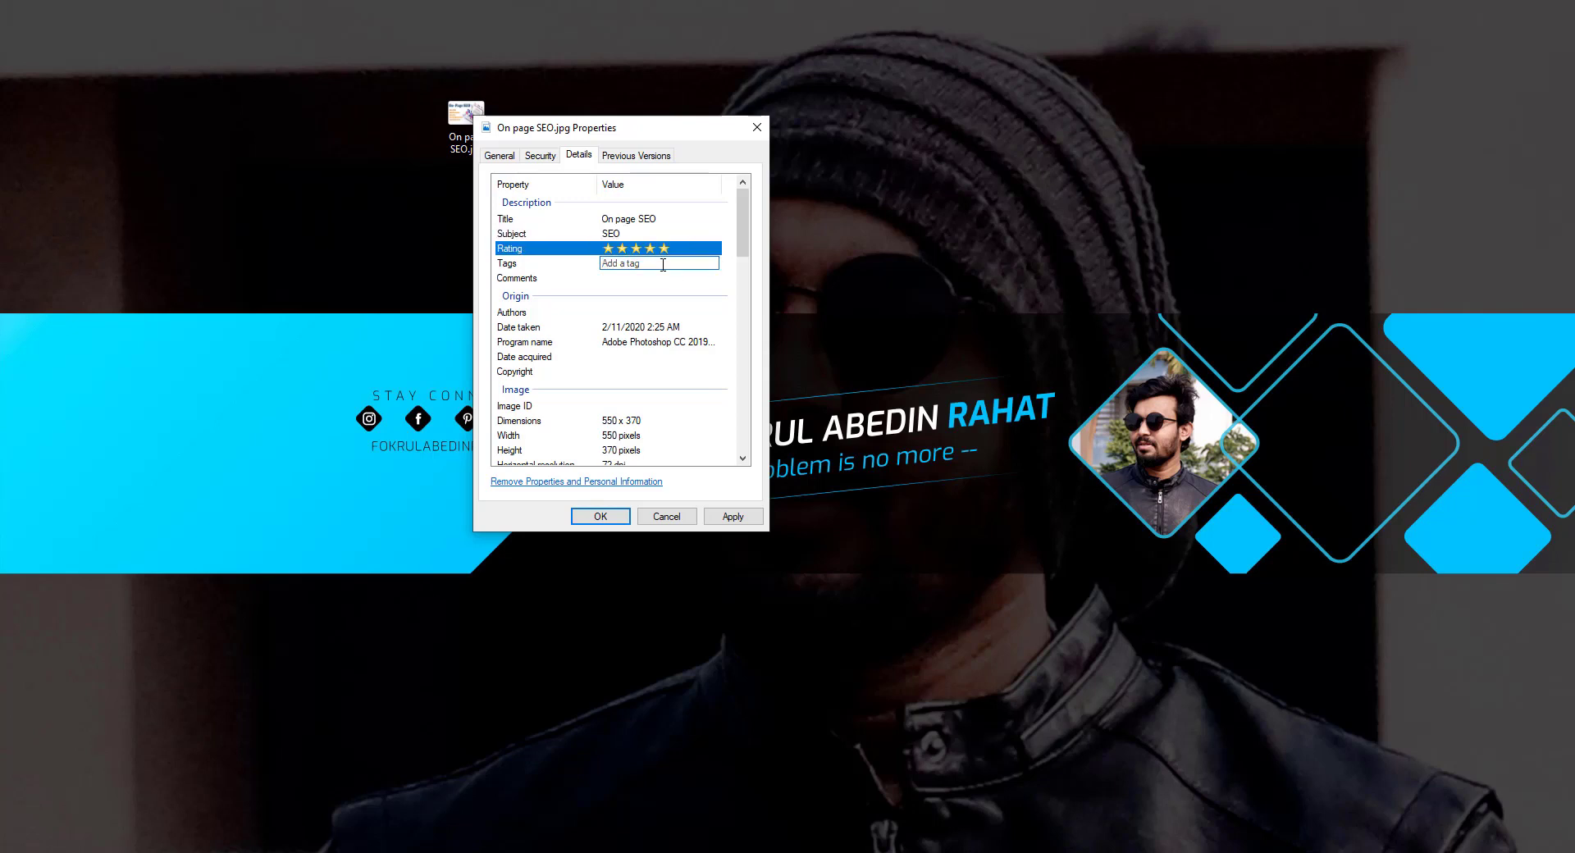
type("On page SEO;SEO;Off Page SEO")
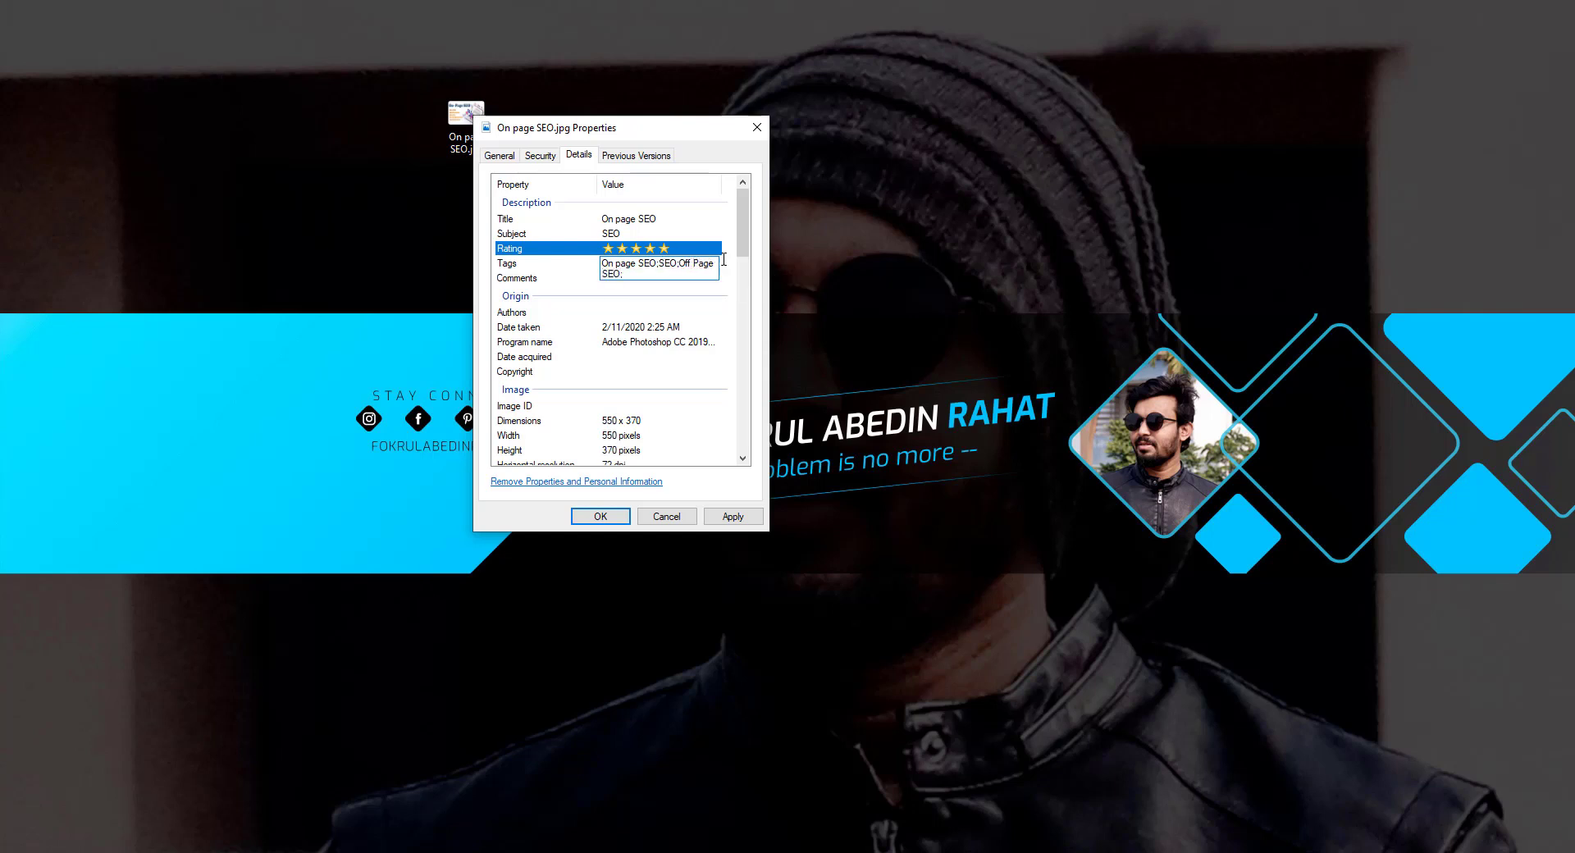
left_click(665, 316)
left_click(650, 285)
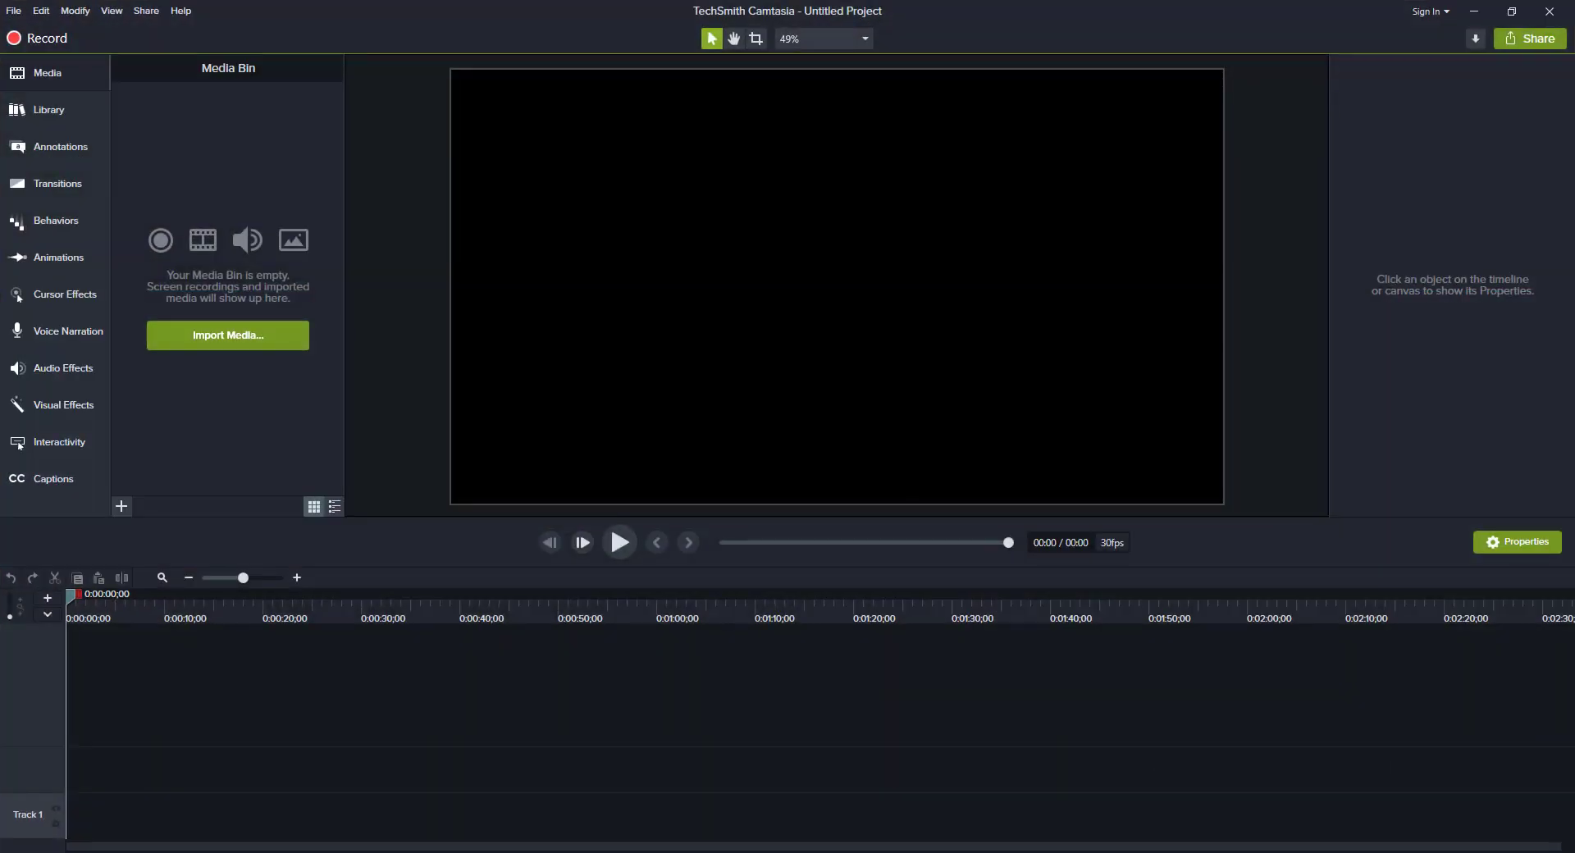
left_click(625, 823)
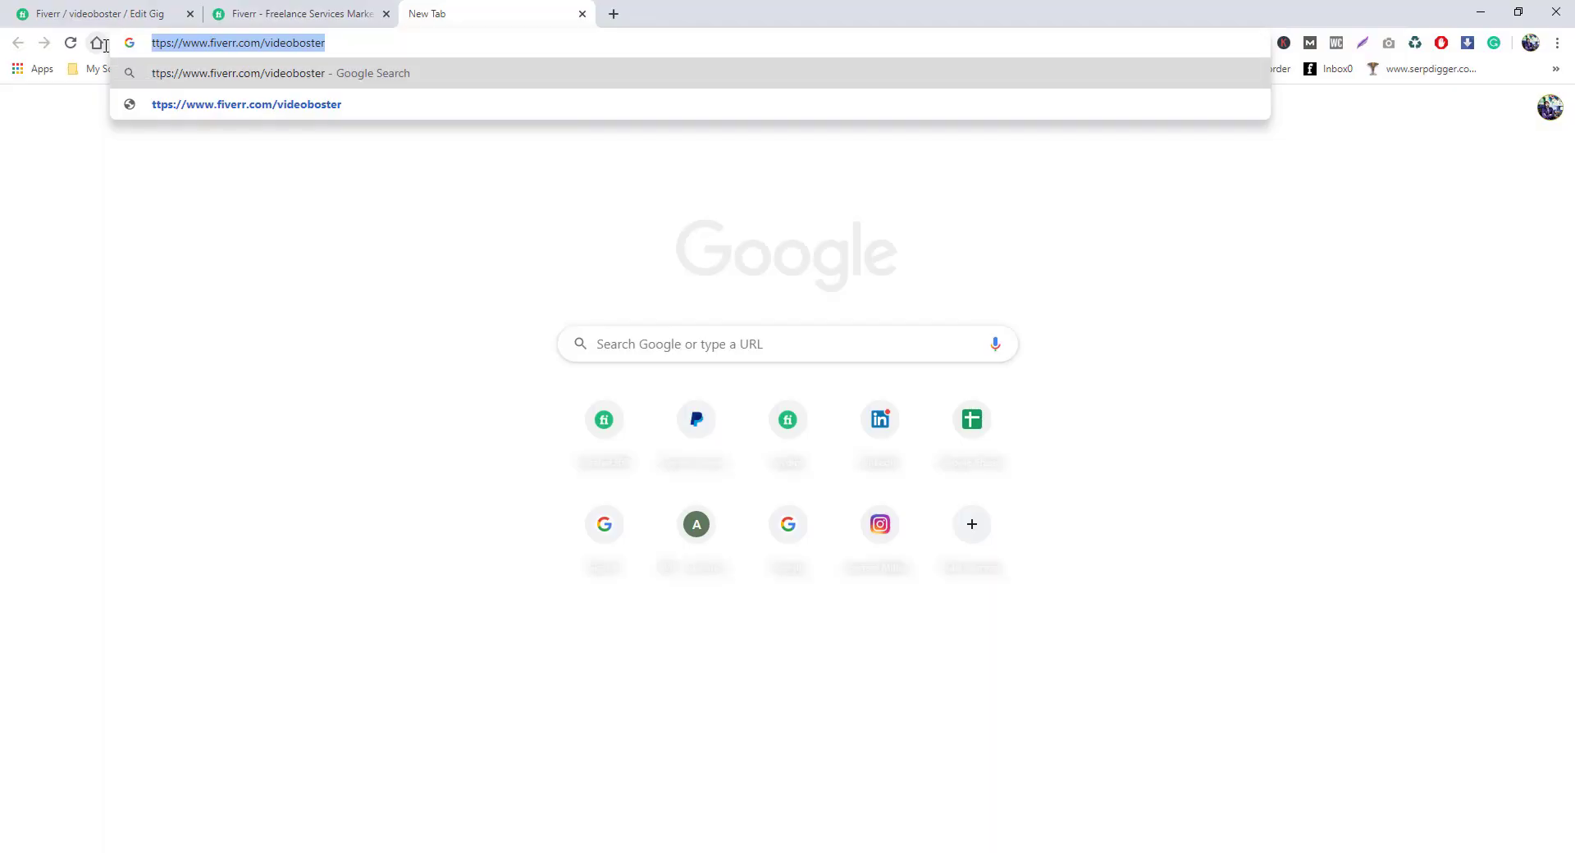
key("BackSpace")
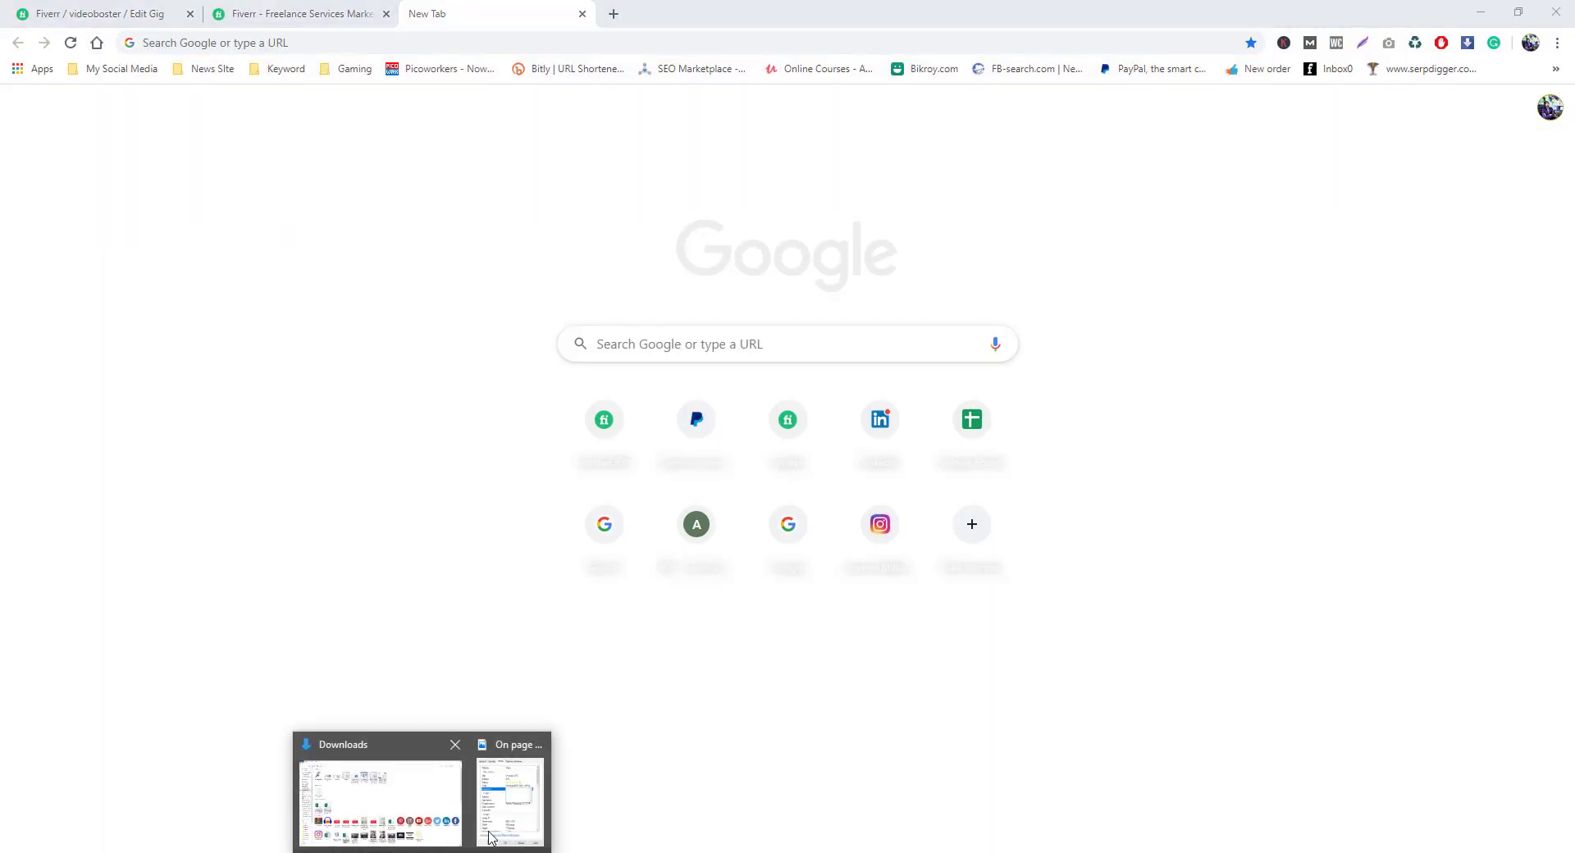
left_click(519, 823)
type("ttps://www.fiverr.com/videoboster")
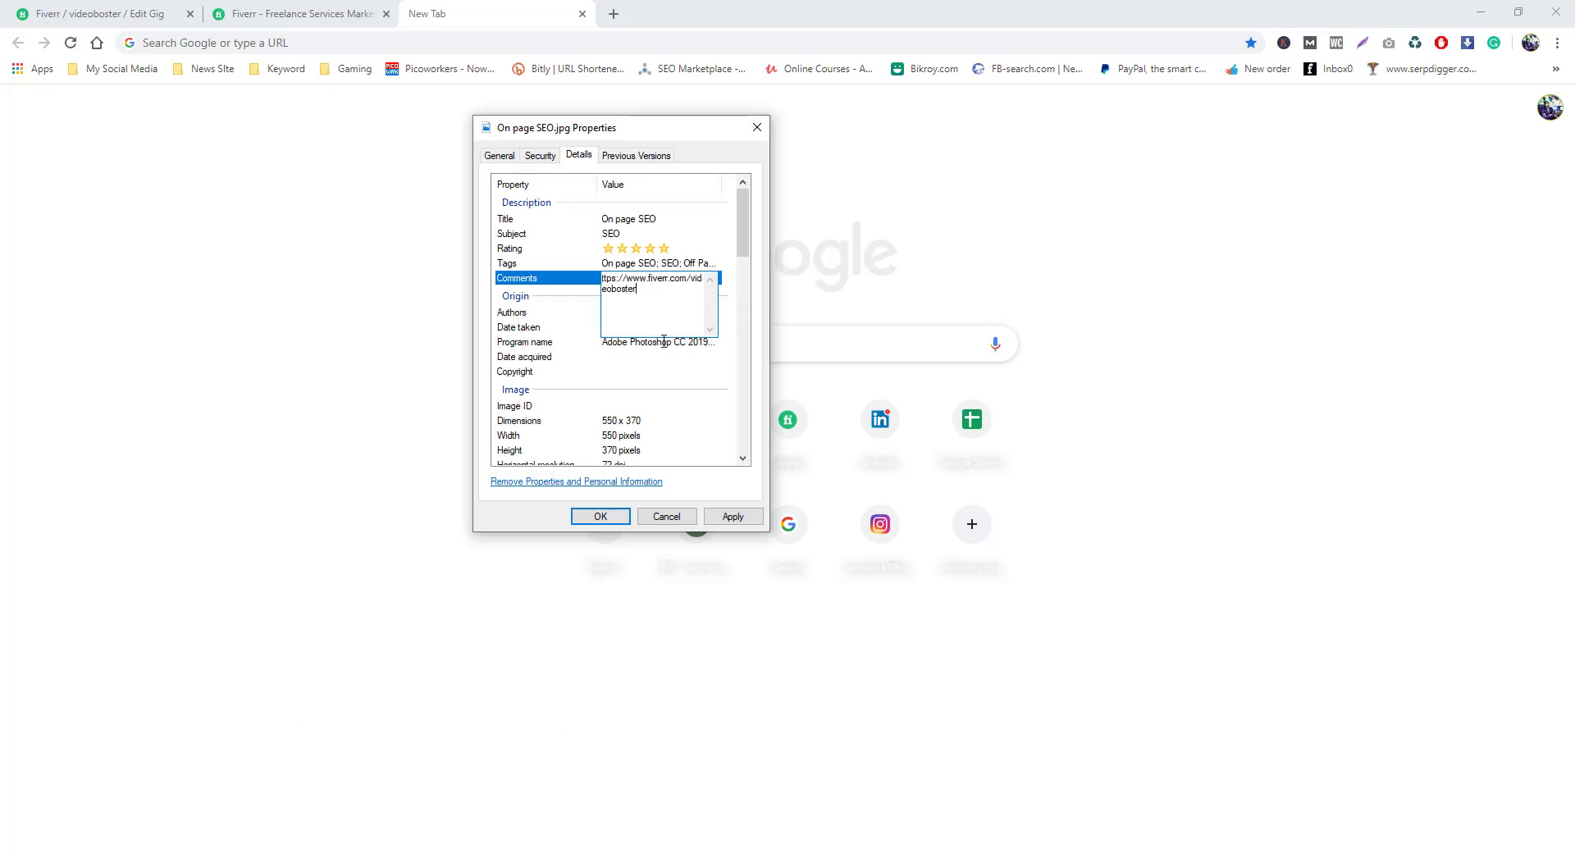
left_click(733, 516)
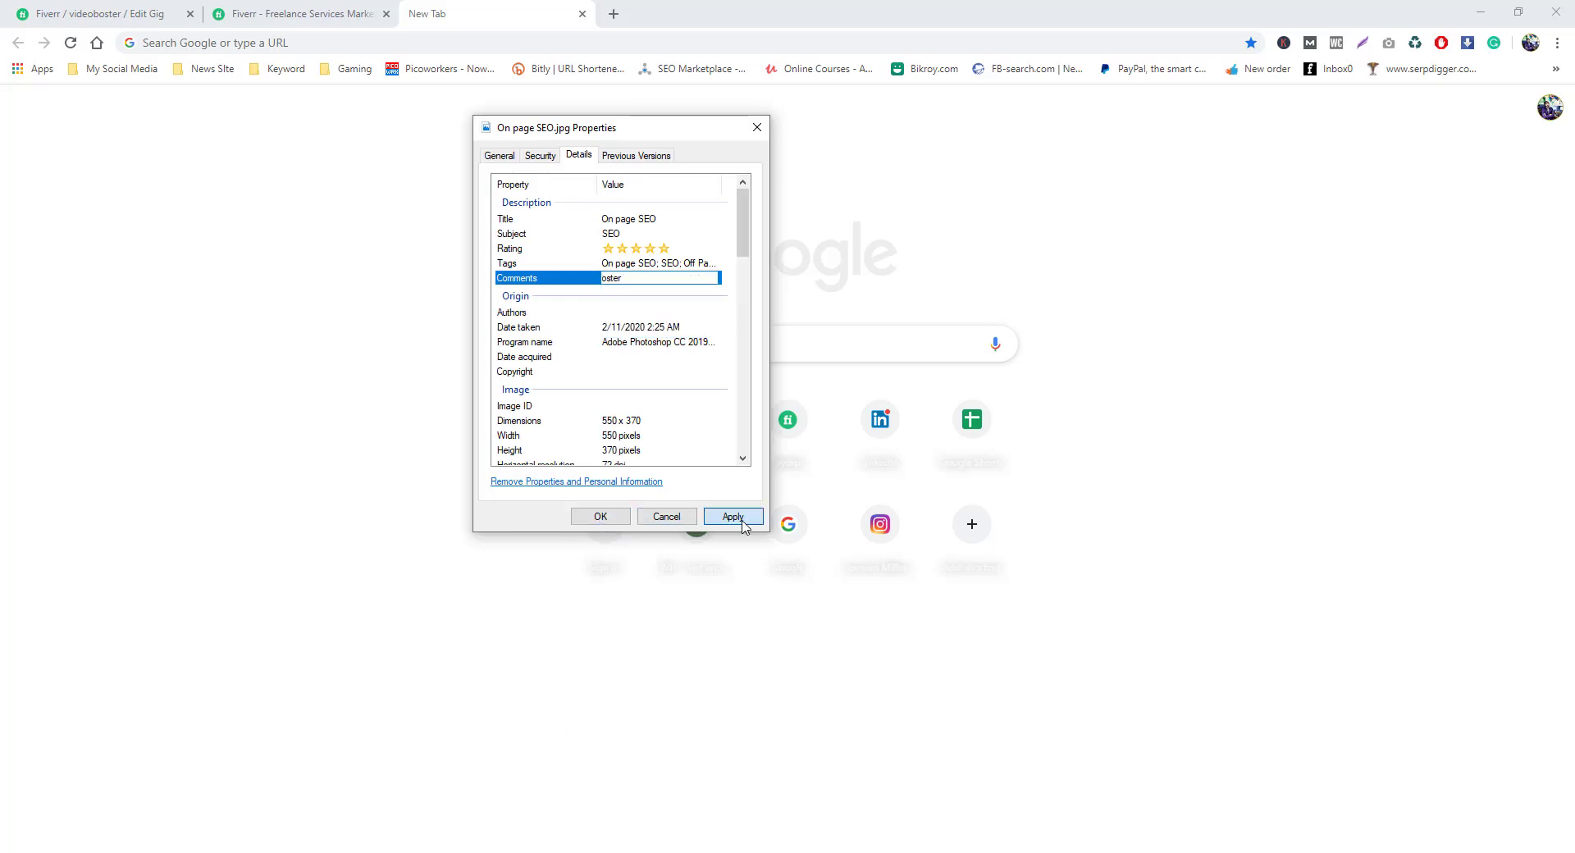
left_click(600, 516)
- Return to the Fiverr gig gallery, upload On page SEO.jpg from the Desktop as the first gig photo, then save and continue
left_click(296, 13)
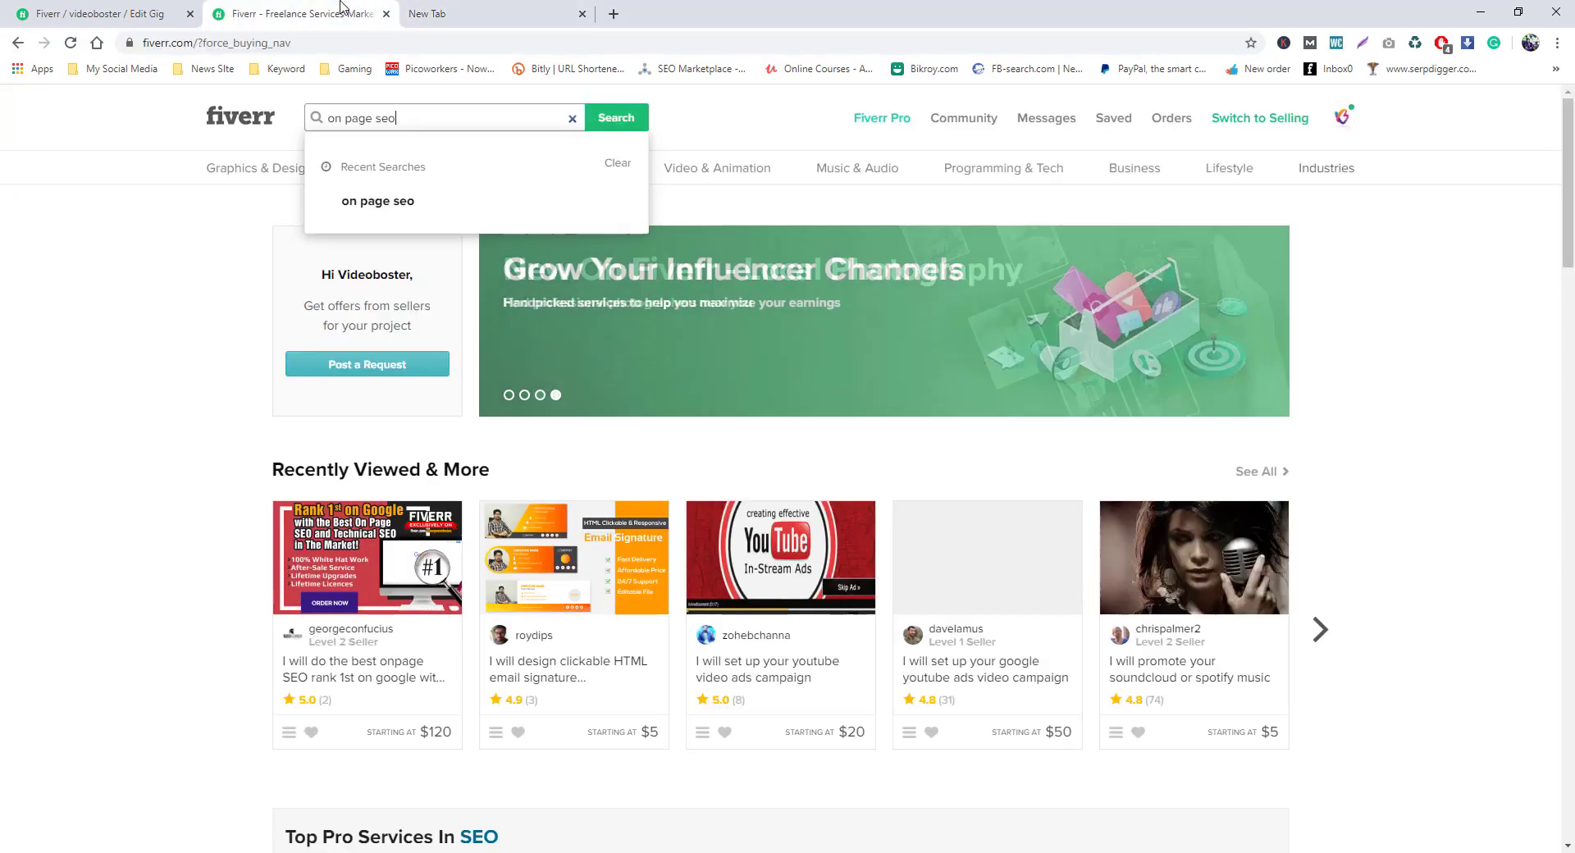
left_click(91, 13)
scroll(556, 648, "down", 2)
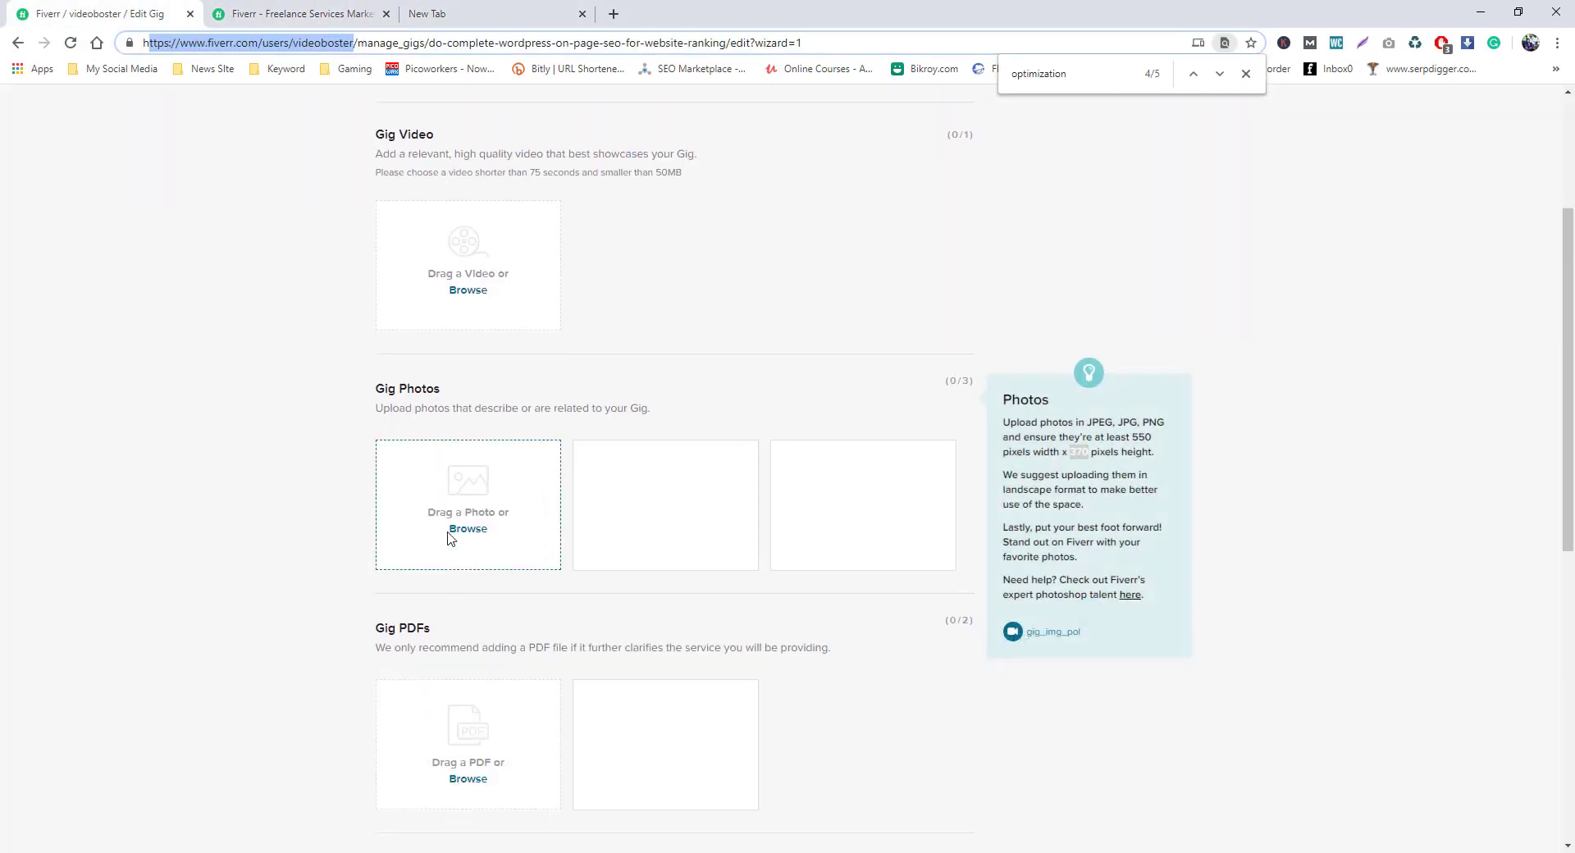
left_click(479, 531)
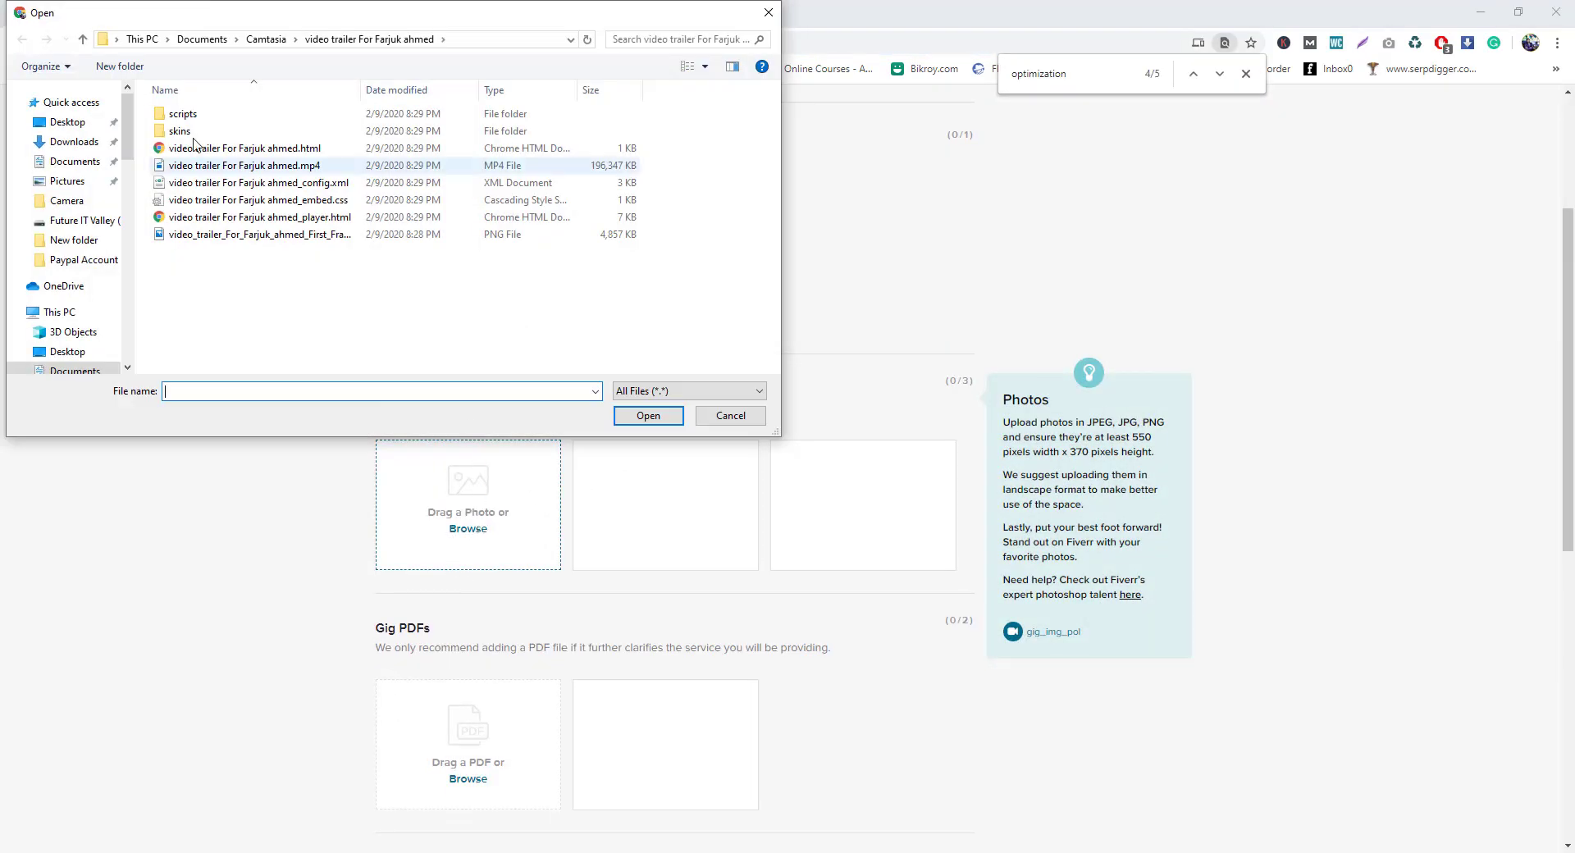
left_click(68, 122)
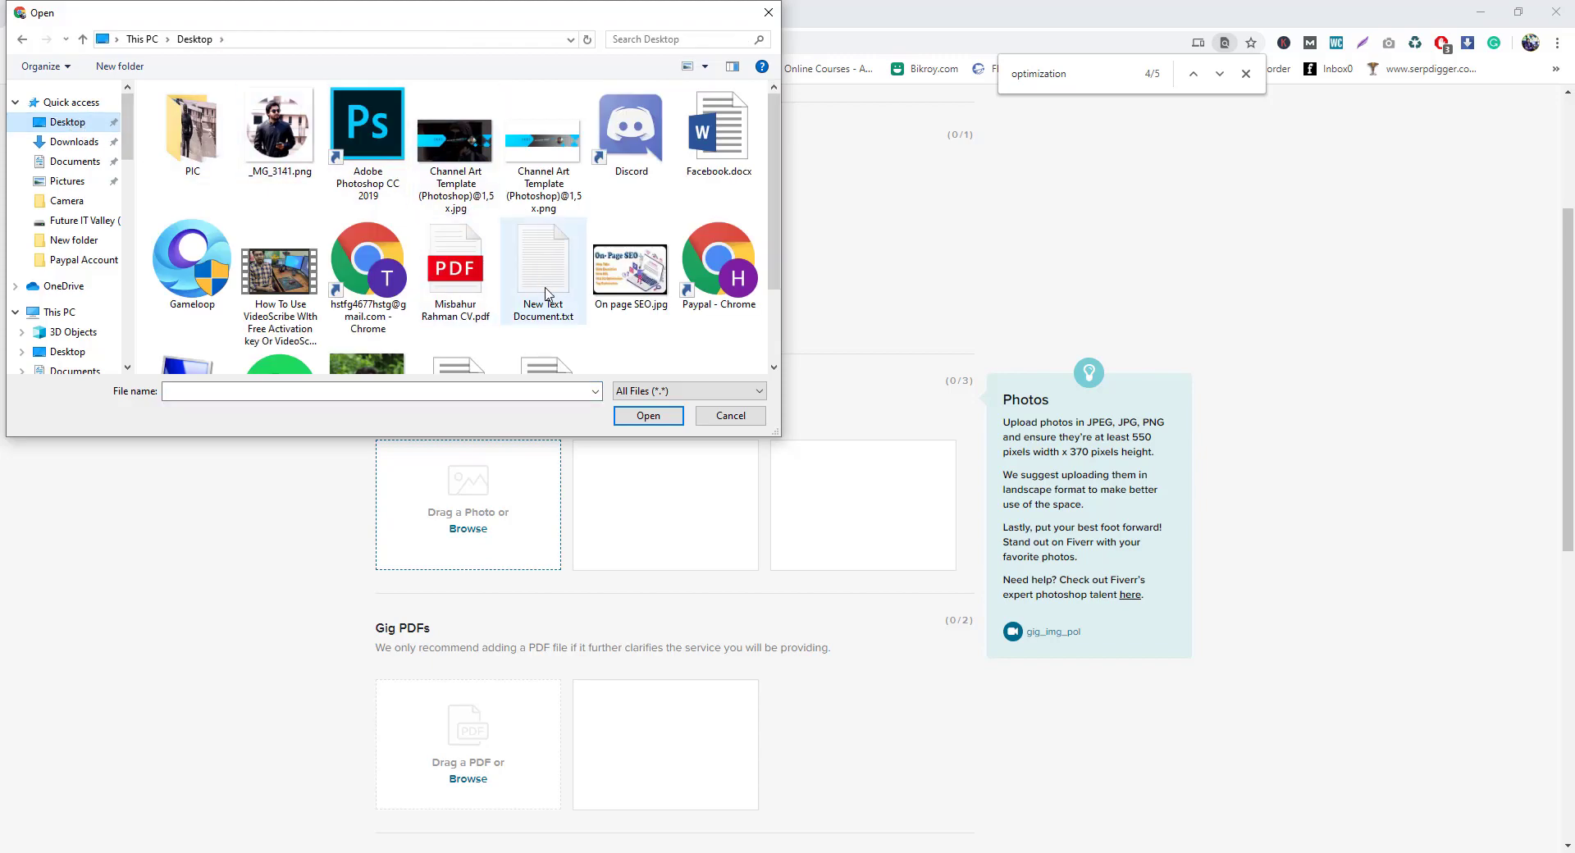
left_click(630, 270)
scroll(630, 270, "down", 1)
left_click(648, 415)
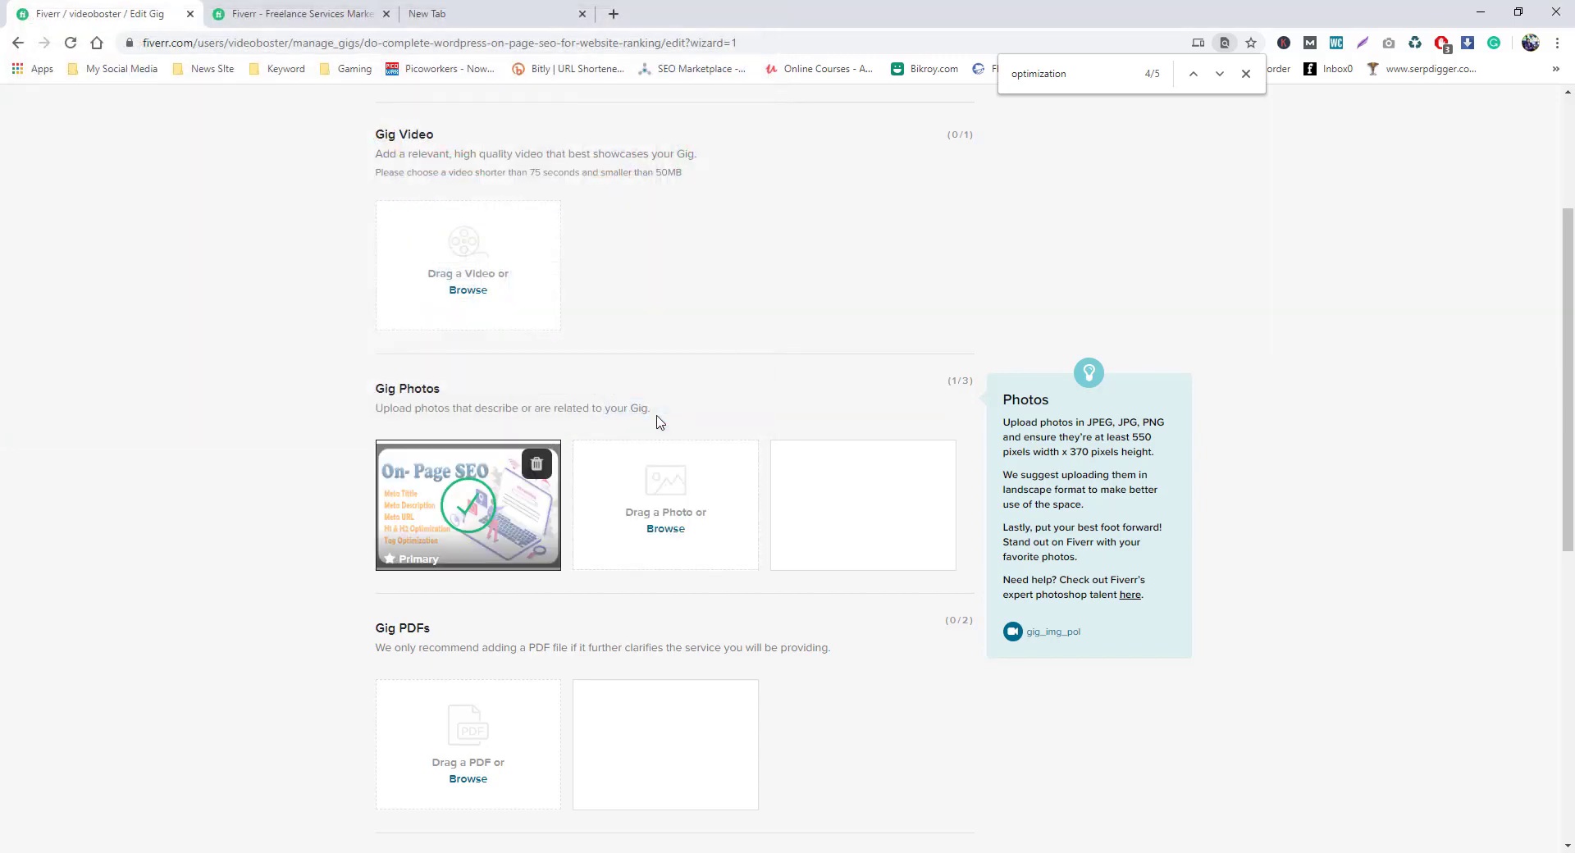
scroll(851, 588, "down", 3)
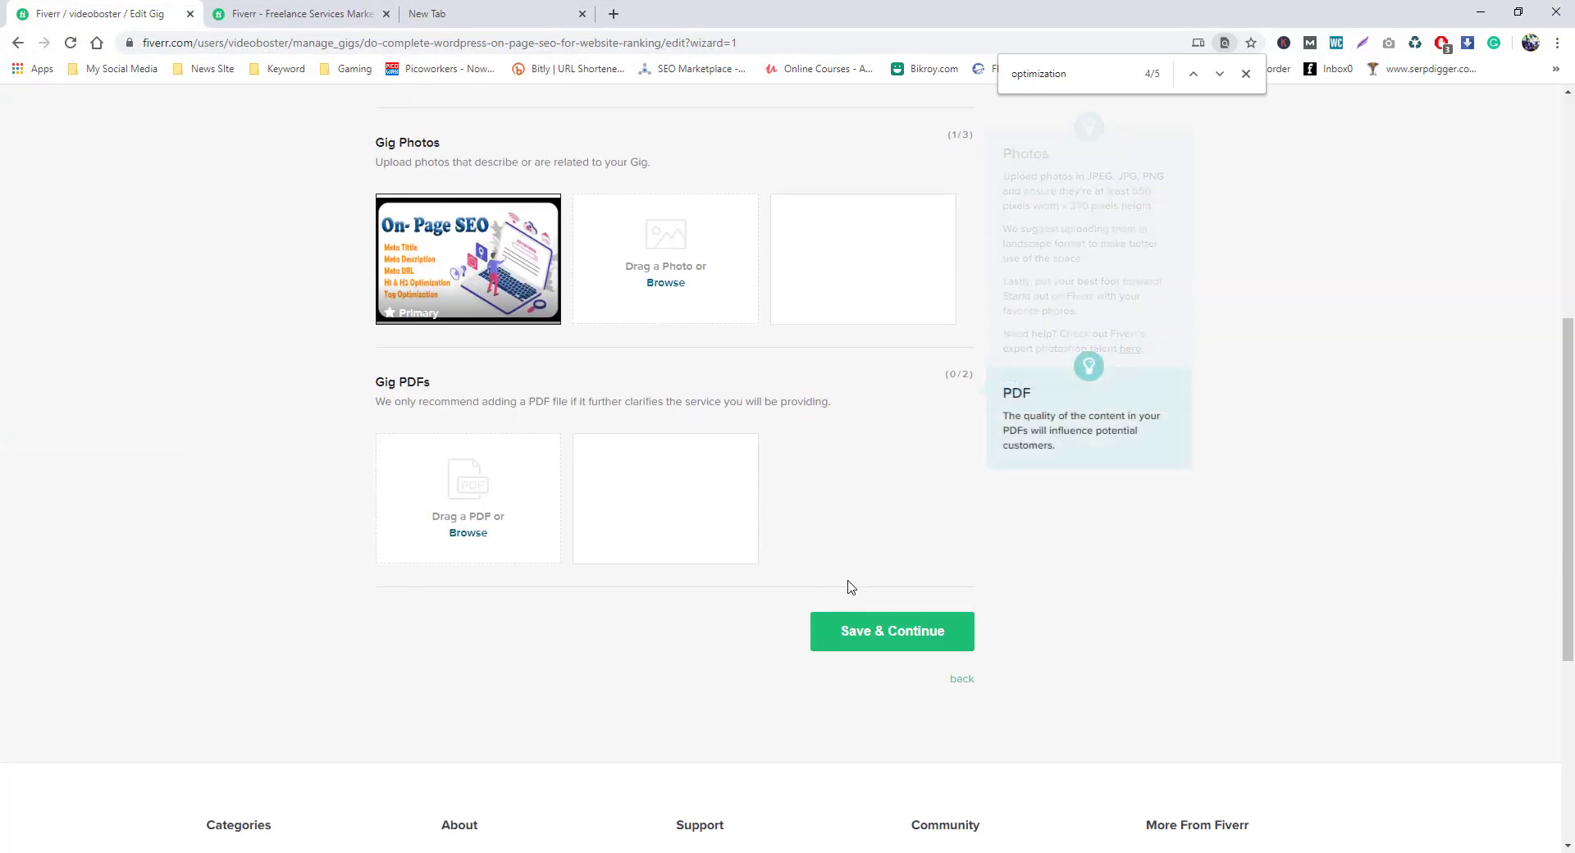
left_click(868, 640)
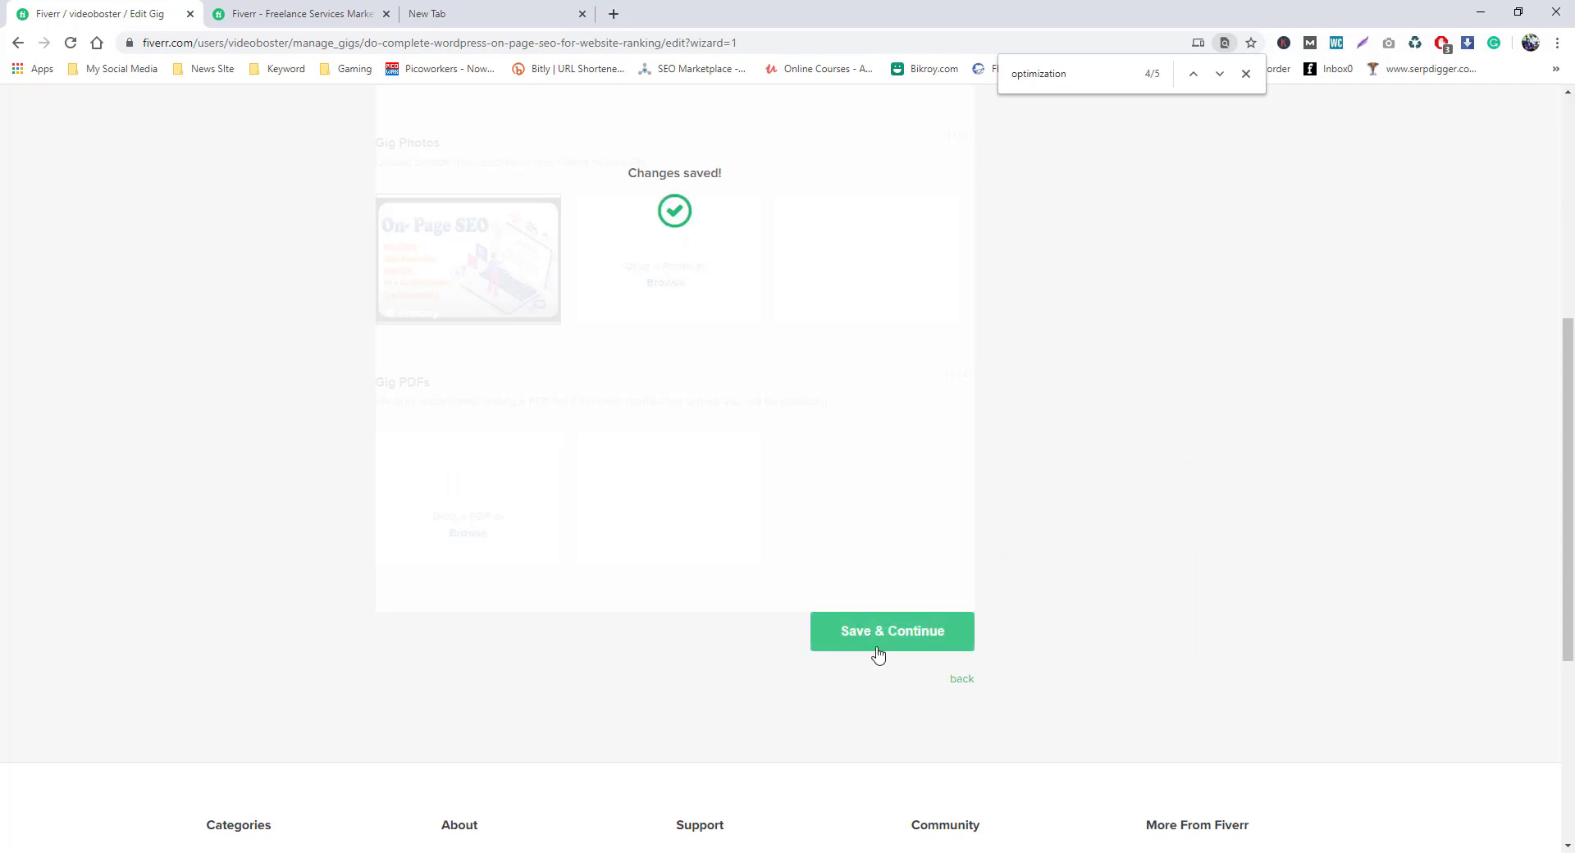